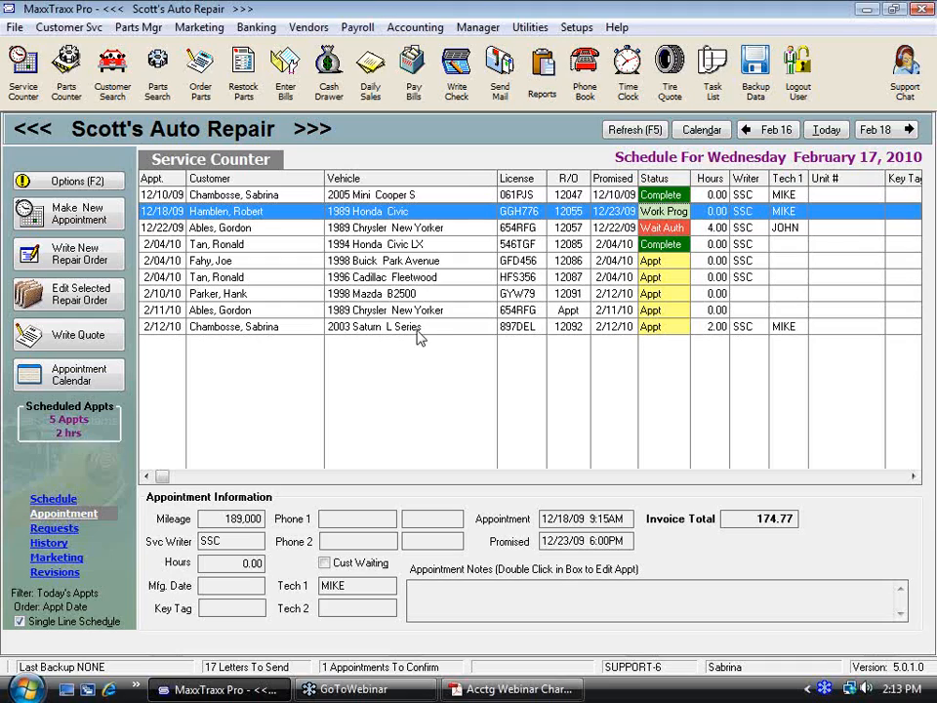
{"action": "left_click", "coordinate": [532, 29]}
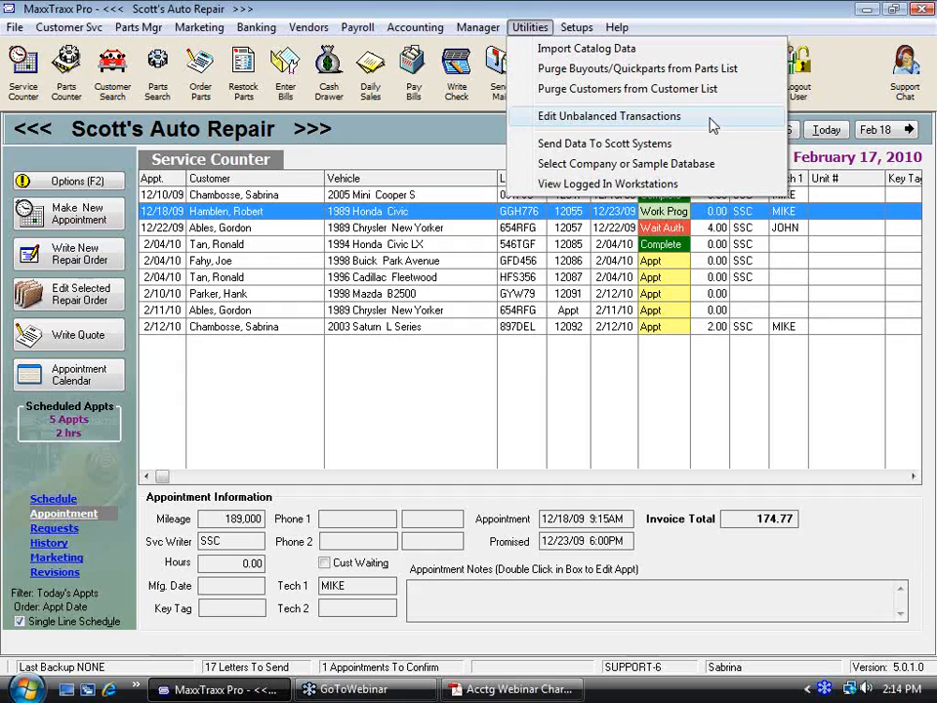
{"action": "left_click", "coordinate": [431, 145]}
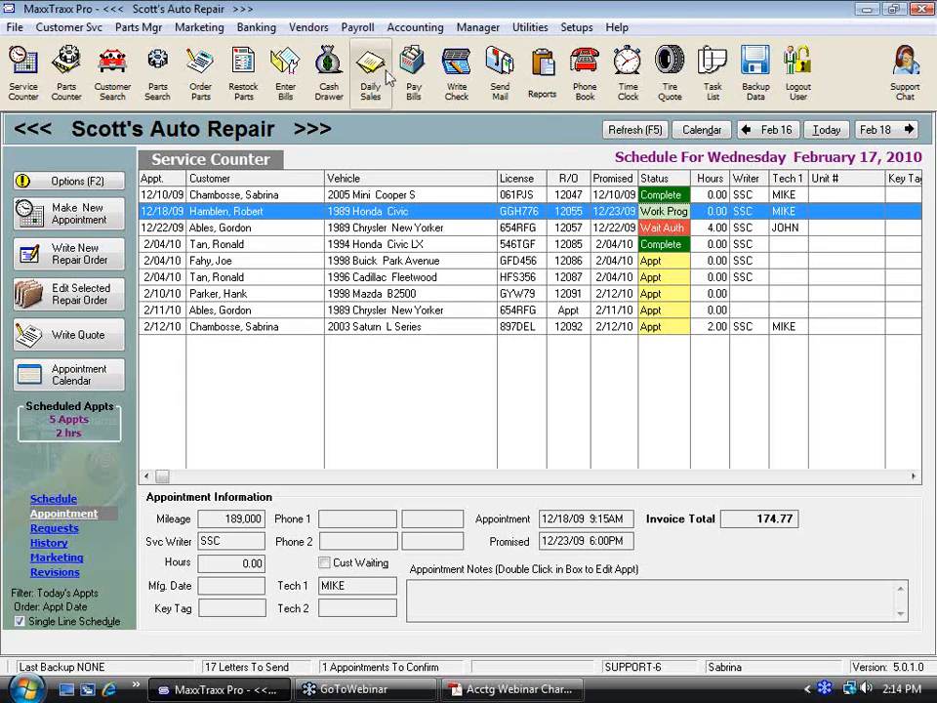
{"action": "left_click", "coordinate": [415, 28]}
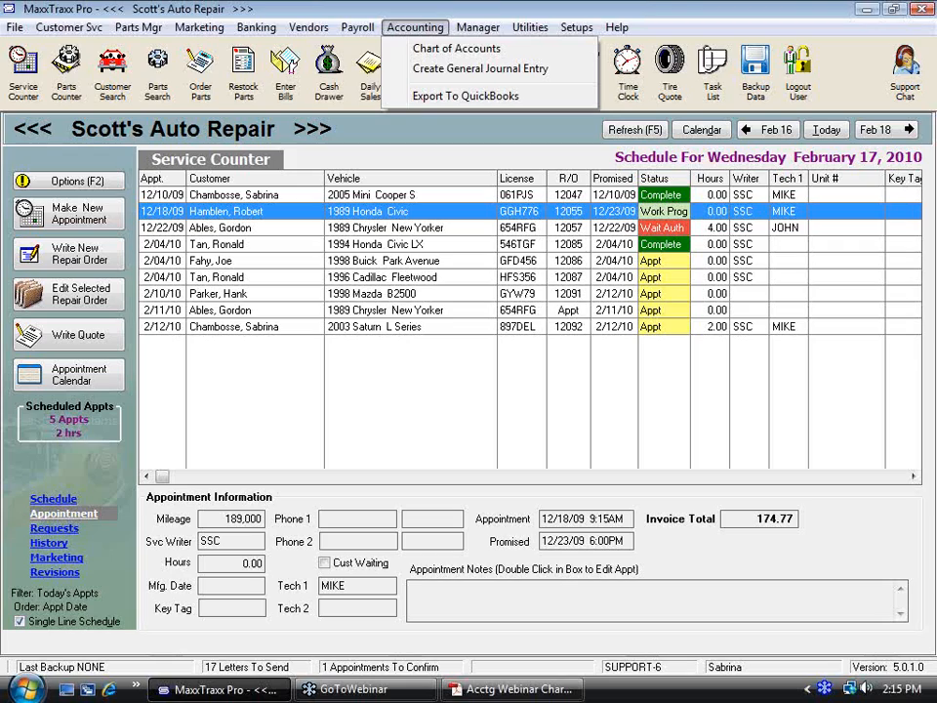
Open the completed 1994 Honda Civic LX repair order and close it with payment, skipping the missing mileage and technician details.
{"action": "double_click", "coordinate": [371, 247]}
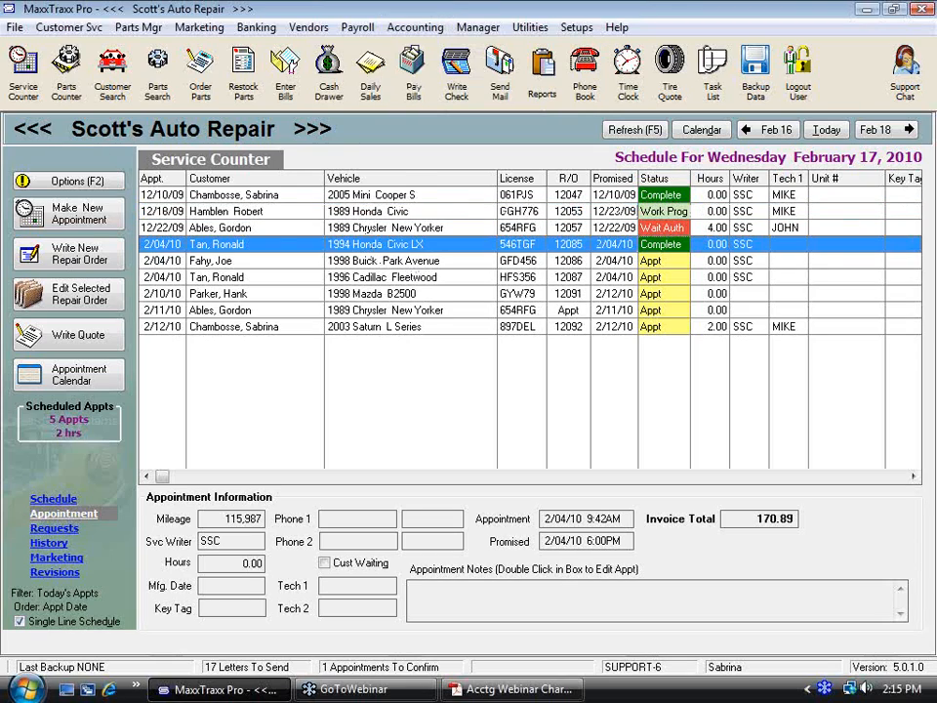
{"action": "left_click", "coordinate": [548, 450]}
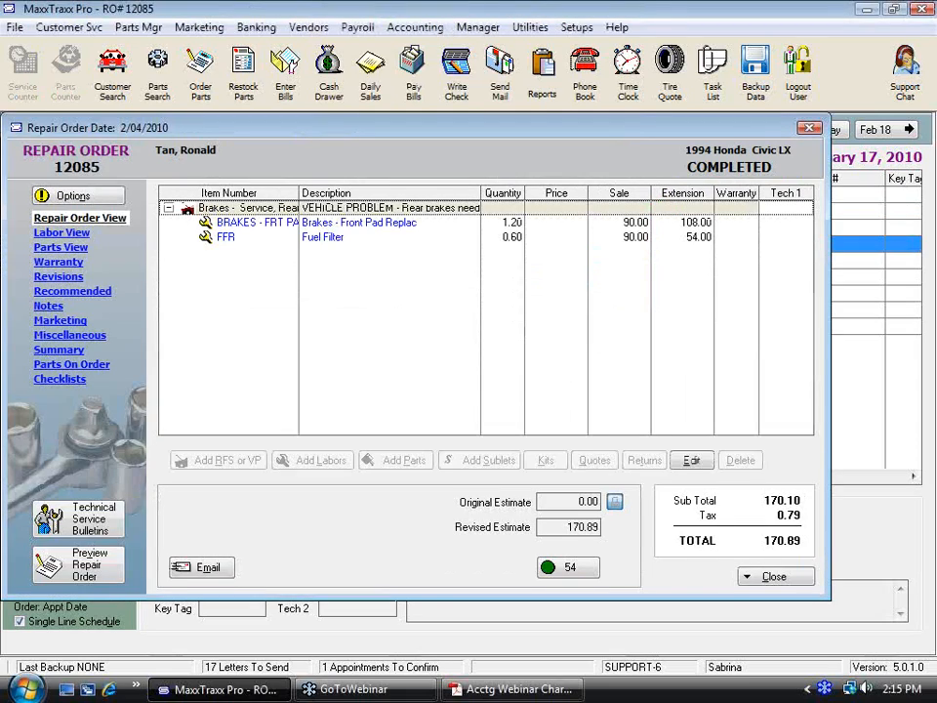
{"action": "left_click", "coordinate": [778, 579]}
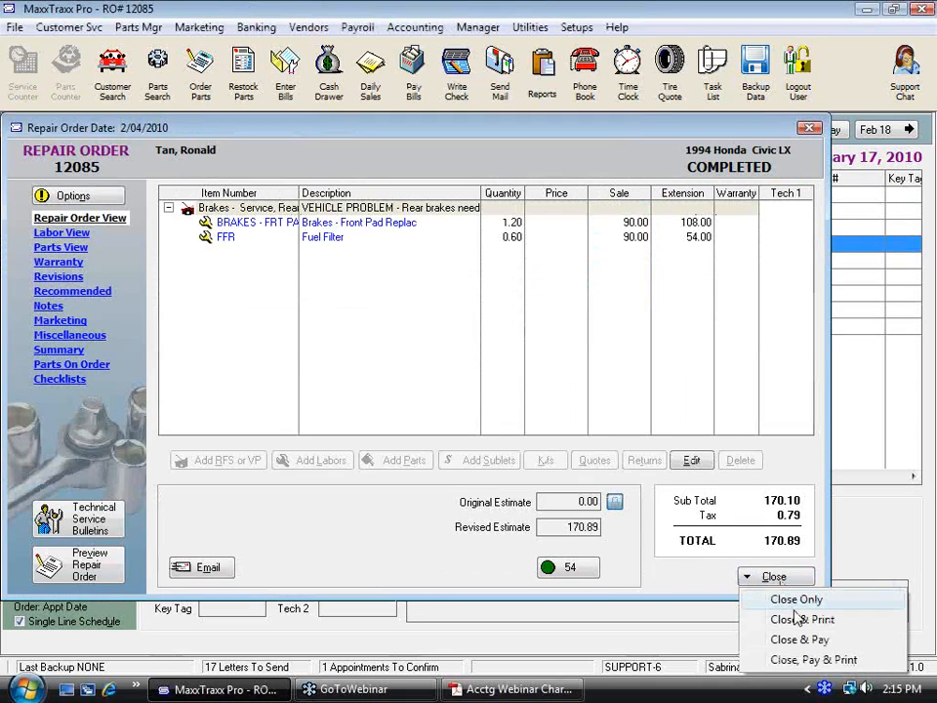
{"action": "left_click", "coordinate": [825, 639]}
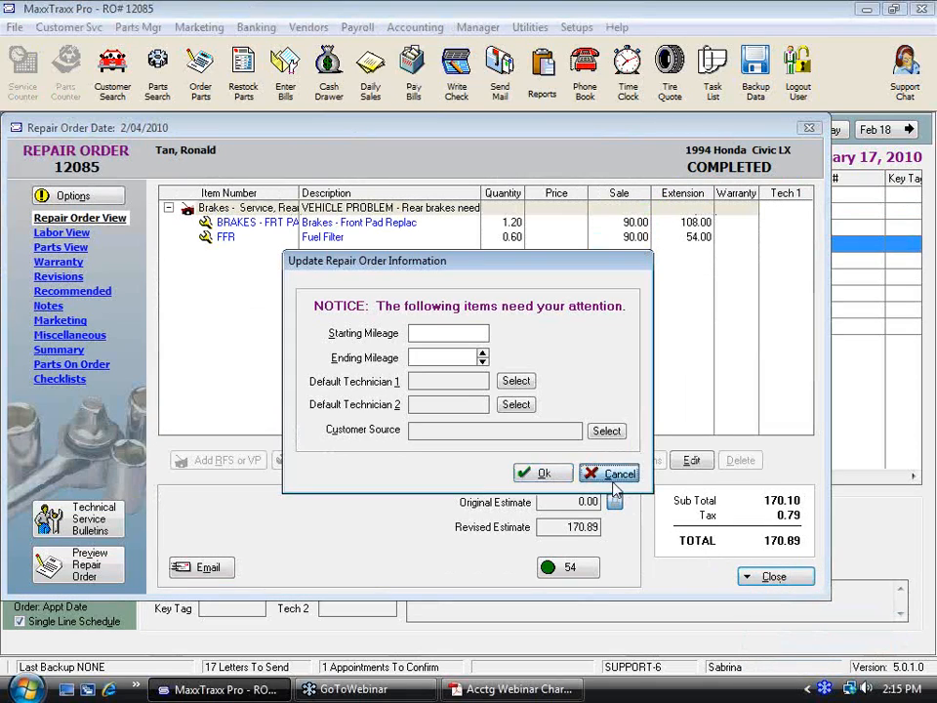
{"action": "left_click", "coordinate": [555, 472]}
{"action": "left_click", "coordinate": [503, 376]}
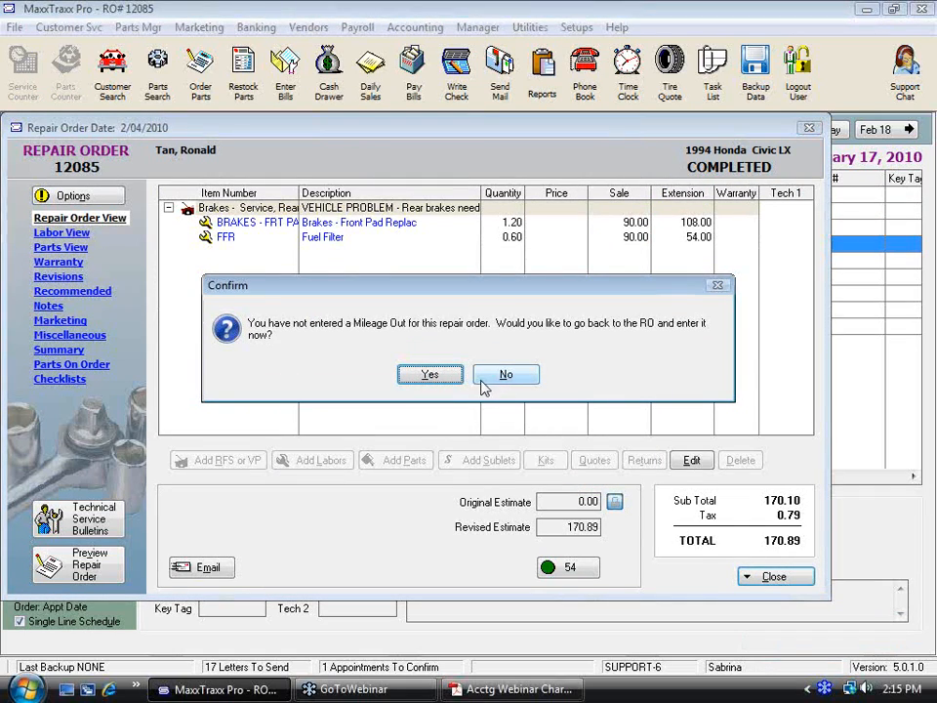
{"action": "left_click", "coordinate": [504, 377]}
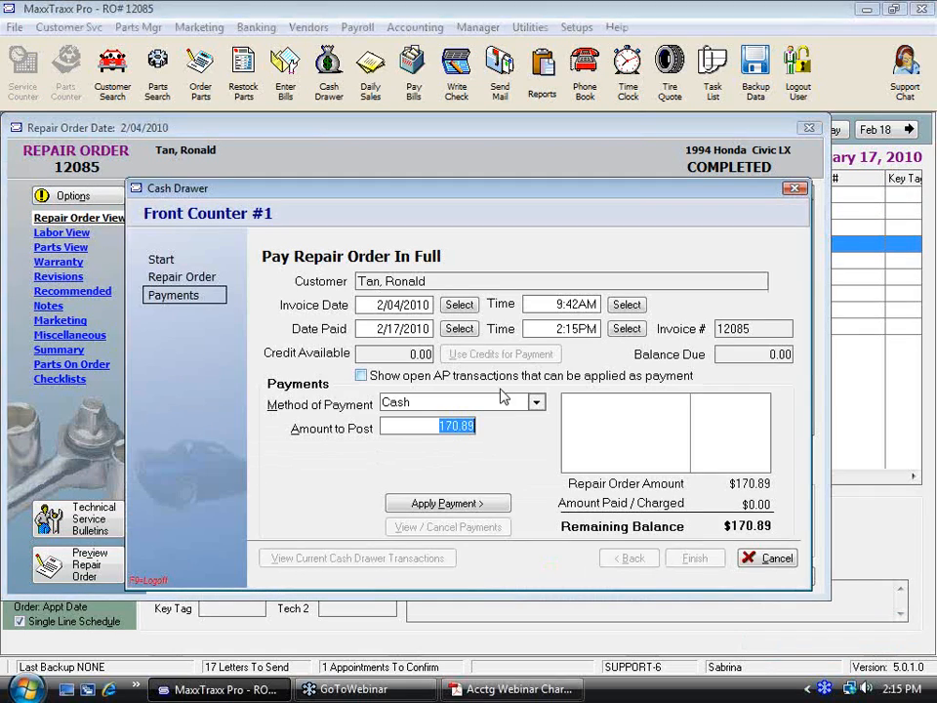
Pay the repair order in full by check number 125, finish the transaction and decline a new appointment for the customer.
{"action": "left_click", "coordinate": [536, 402]}
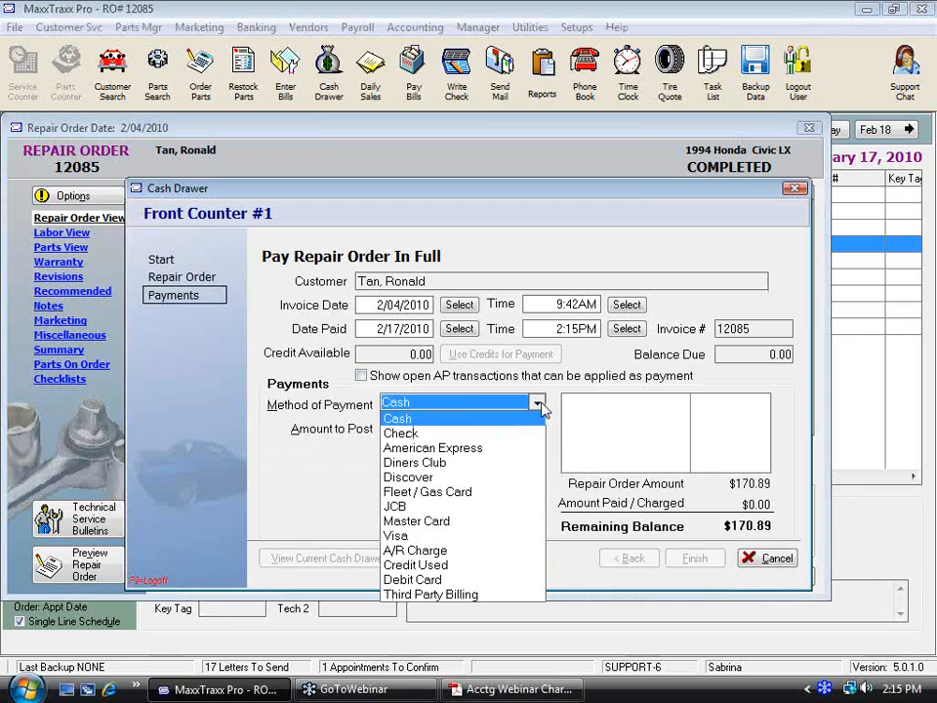
{"action": "left_click", "coordinate": [408, 434]}
{"action": "left_click", "coordinate": [442, 502]}
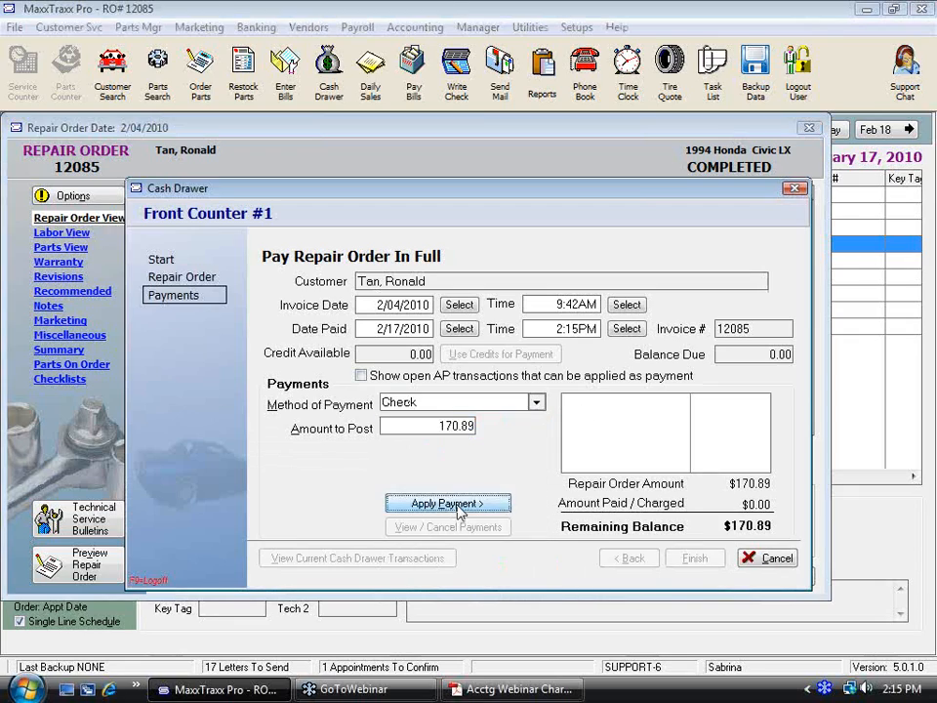
{"action": "type", "text": "125"}
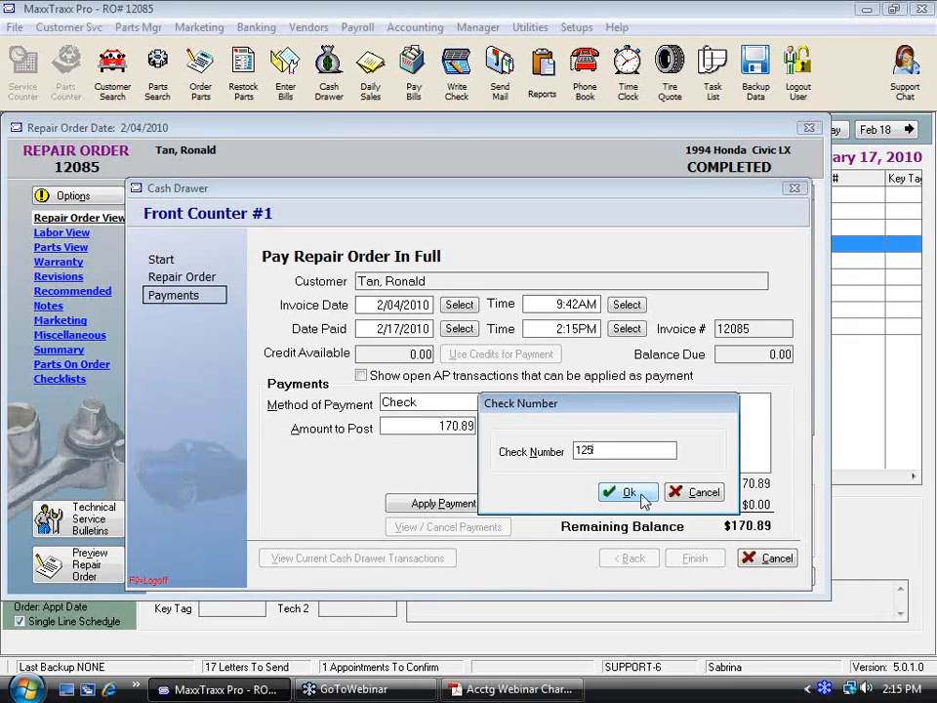
{"action": "left_click", "coordinate": [639, 496]}
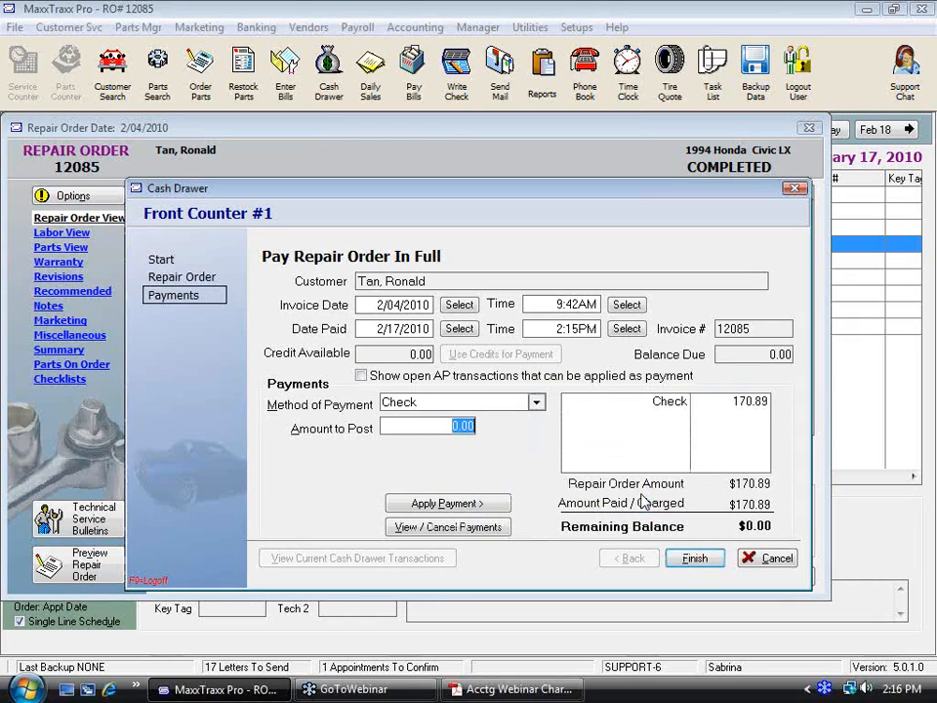
{"action": "left_click", "coordinate": [695, 558]}
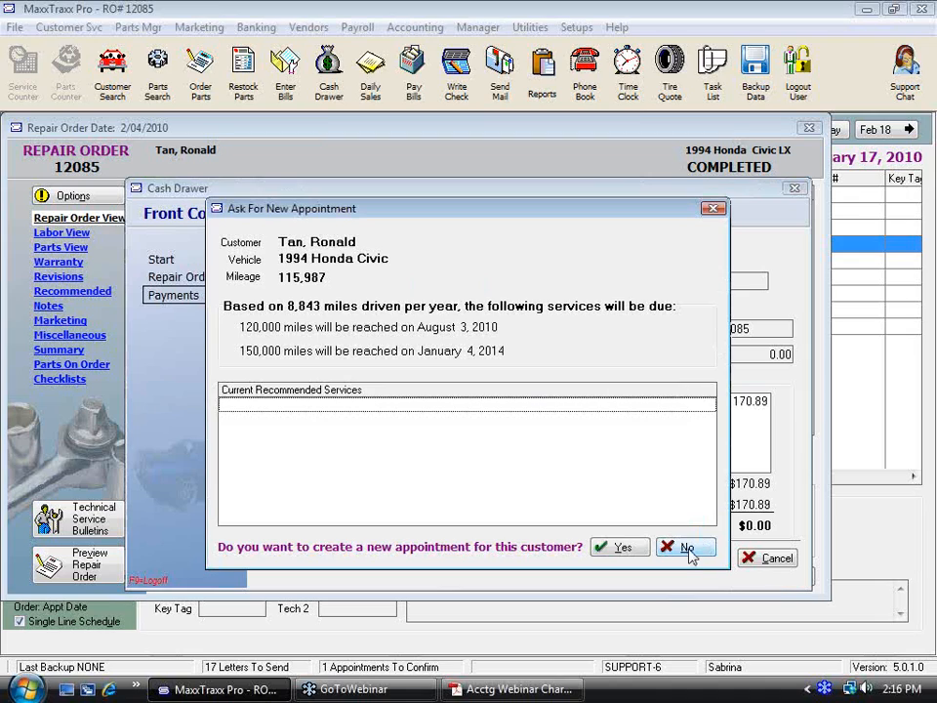
{"action": "left_click", "coordinate": [739, 548]}
{"action": "left_click", "coordinate": [664, 471]}
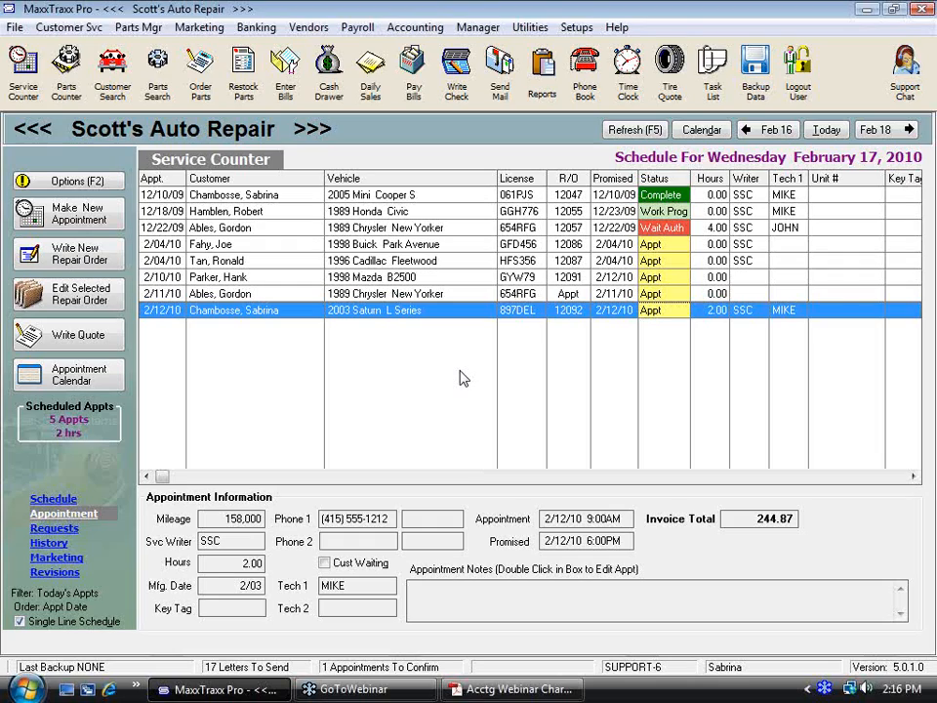
Start a received vendor invoice for Napa Auto Parts with a target amount of 5.00.
{"action": "left_click", "coordinate": [239, 70]}
{"action": "left_click", "coordinate": [192, 527]}
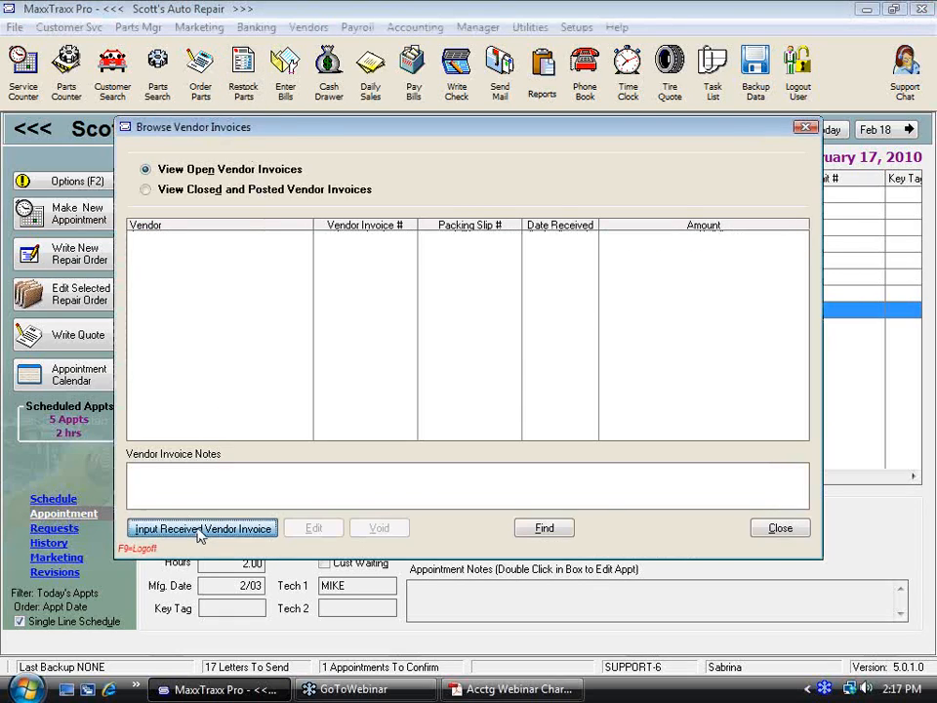
{"action": "type", "text": "na"}
{"action": "key", "text": "Return"}
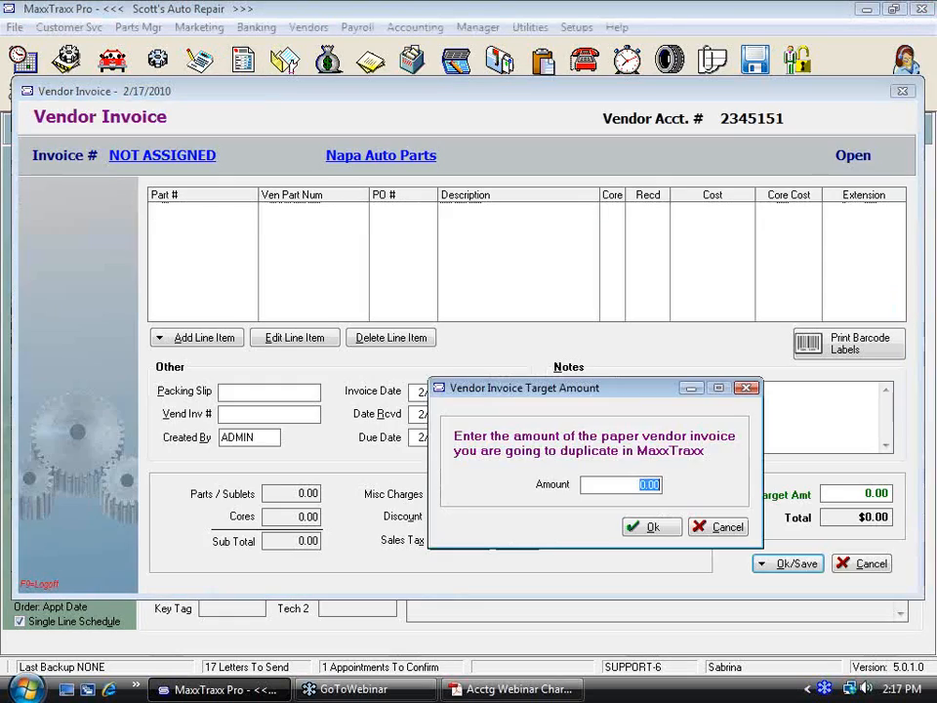
{"action": "type", "text": "5"}
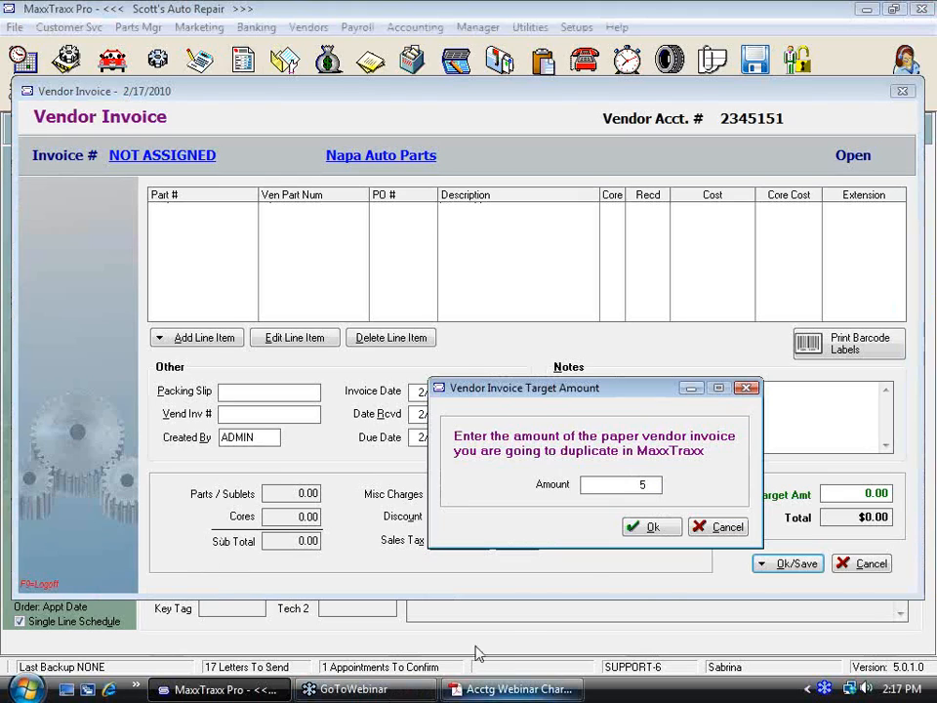
{"action": "left_click", "coordinate": [646, 528]}
Search the parts list by description for "oil filter" and add part 021-115-562 to the vendor invoice at a cost of 5.00 per item.
{"action": "left_click", "coordinate": [202, 336]}
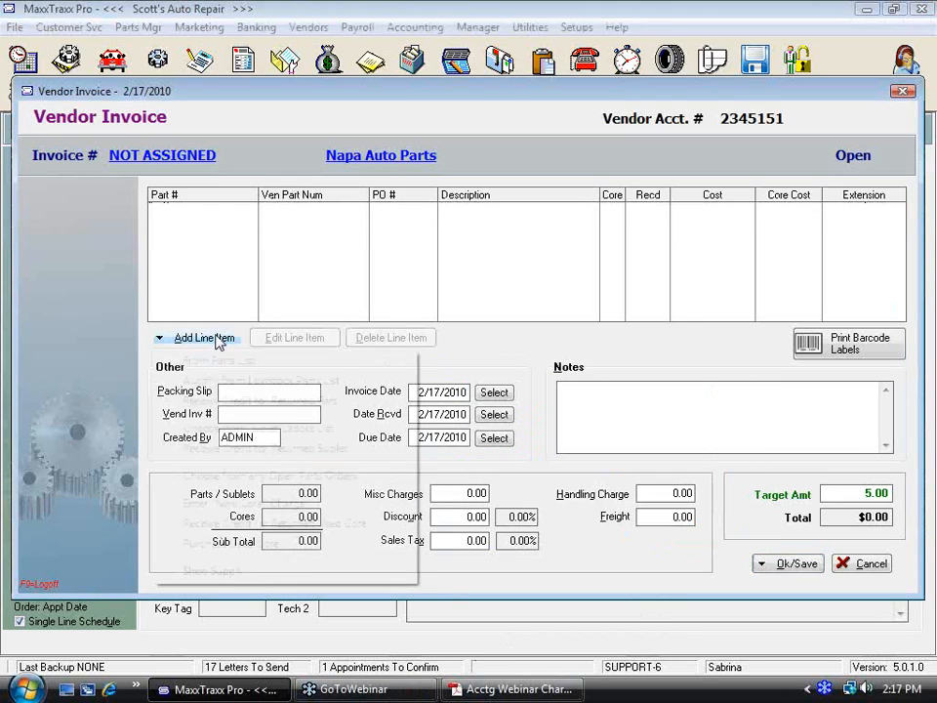
{"action": "left_click", "coordinate": [186, 361]}
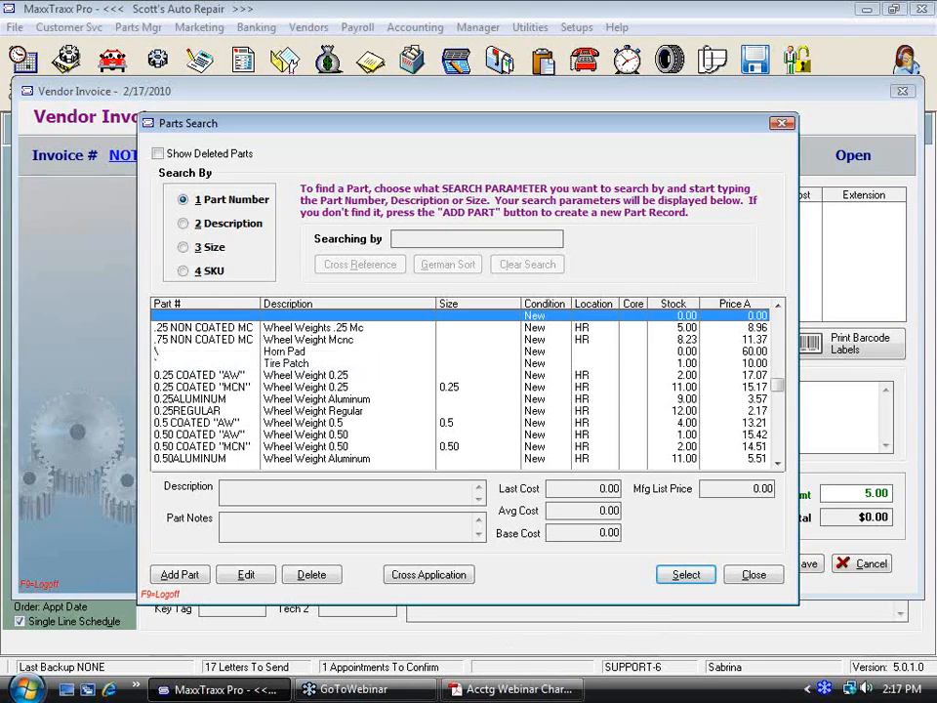
{"action": "left_click", "coordinate": [183, 222]}
{"action": "type", "text": "ilter"}
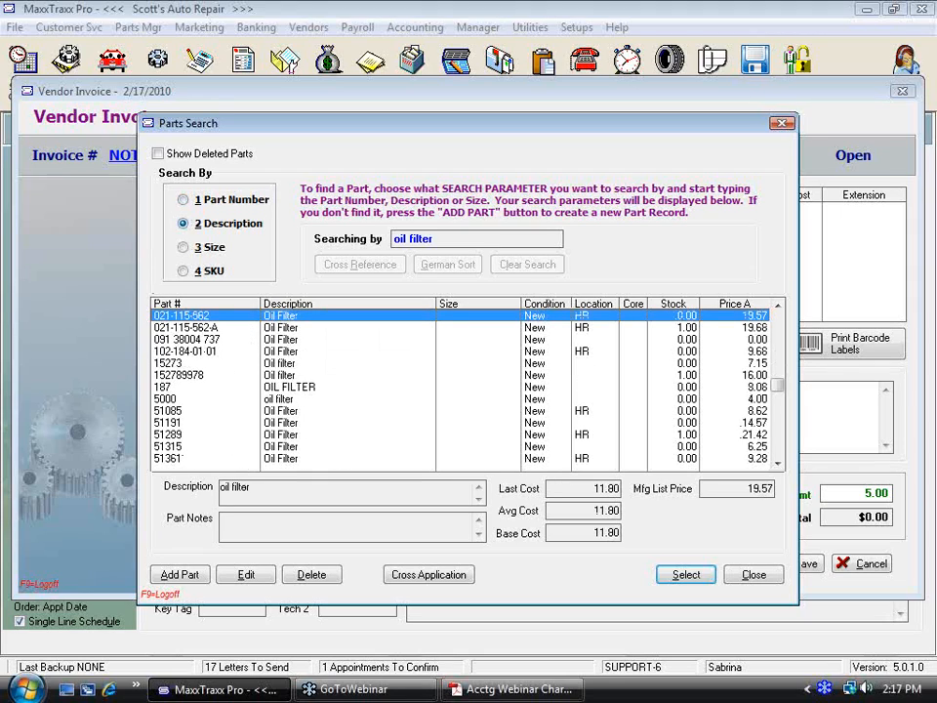
{"action": "left_click", "coordinate": [695, 576]}
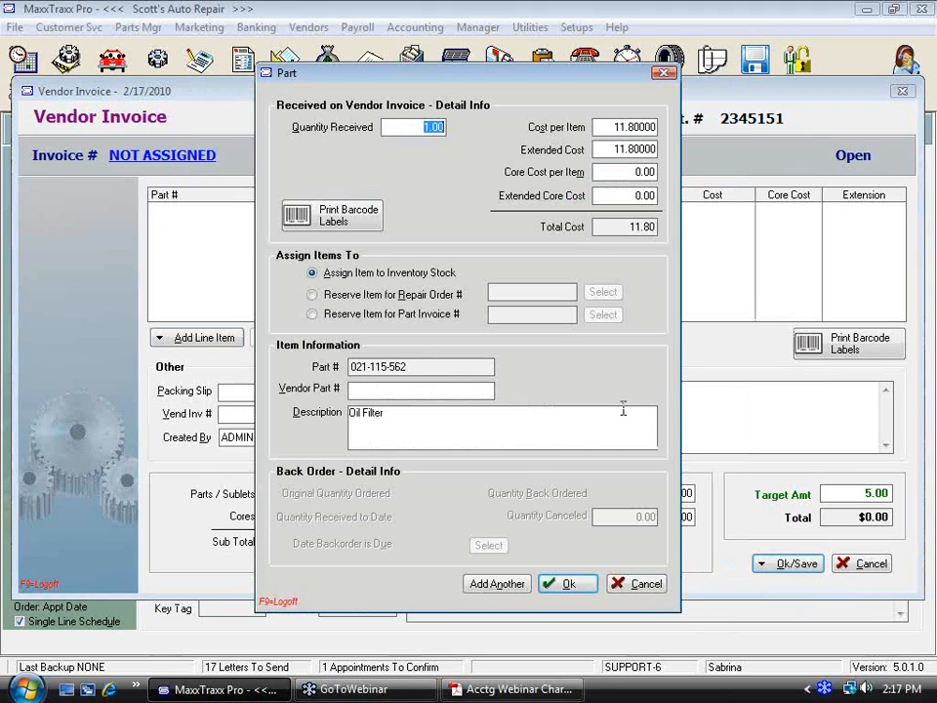
{"action": "left_click", "coordinate": [623, 127]}
{"action": "type", "text": "5"}
{"action": "key", "text": "Tab"}
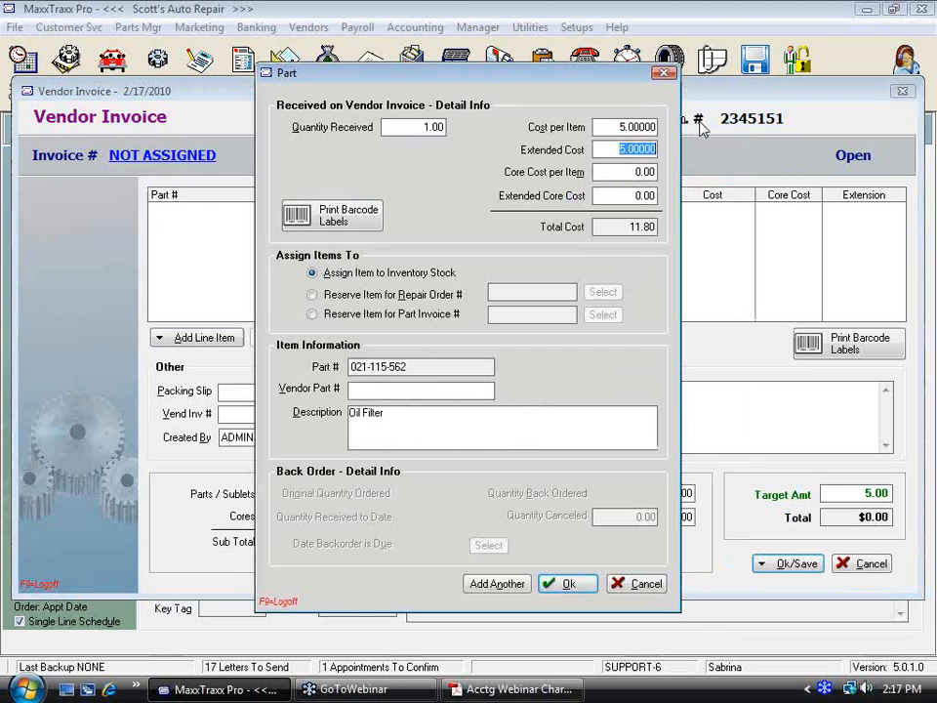
{"action": "left_click", "coordinate": [586, 586]}
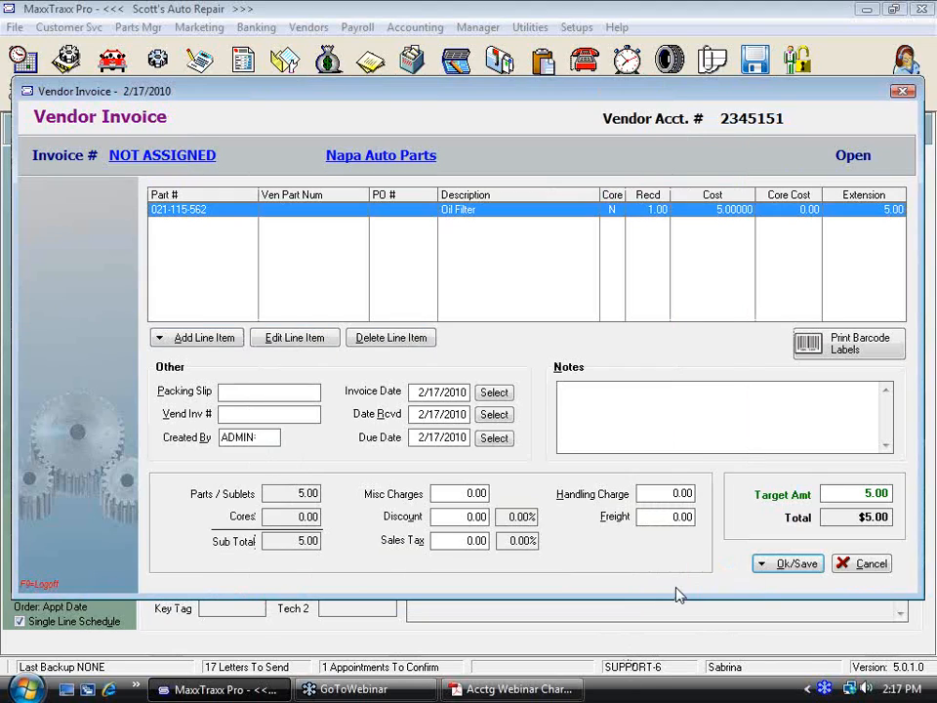
Post the vendor invoice and update inventory with vendor invoice number 155664, and close the vendor invoice list.
{"action": "left_click", "coordinate": [780, 565]}
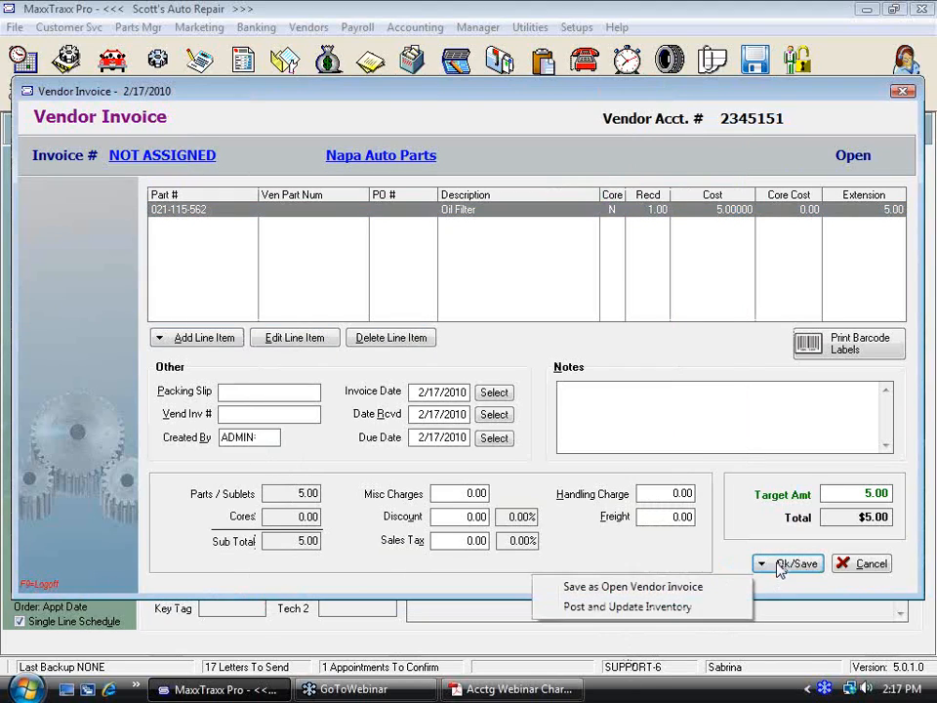
{"action": "left_click", "coordinate": [715, 610]}
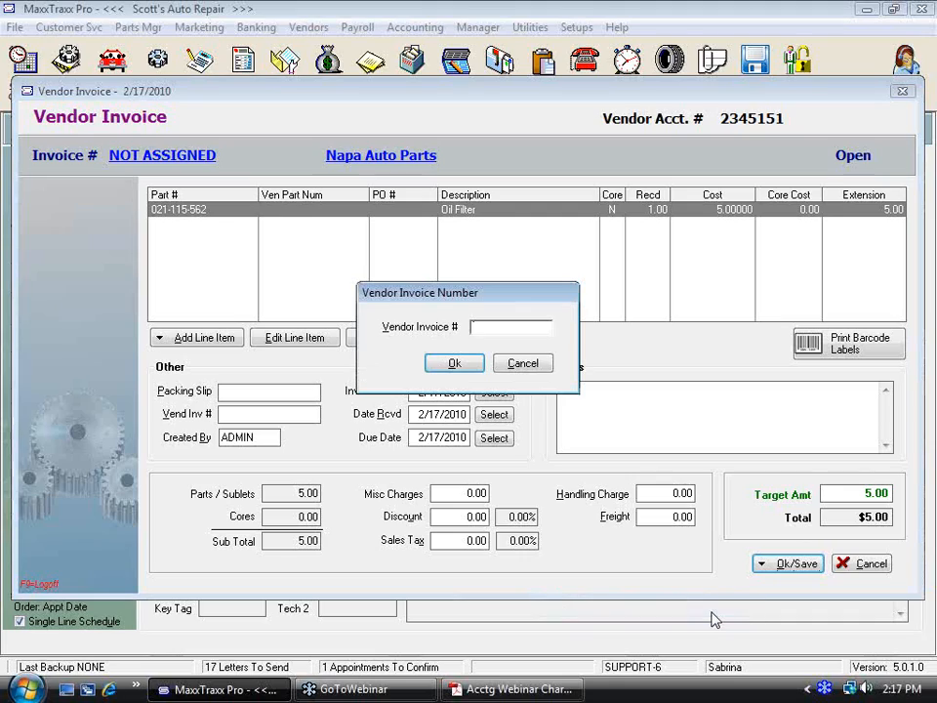
{"action": "type", "text": "155664"}
{"action": "left_click", "coordinate": [454, 364]}
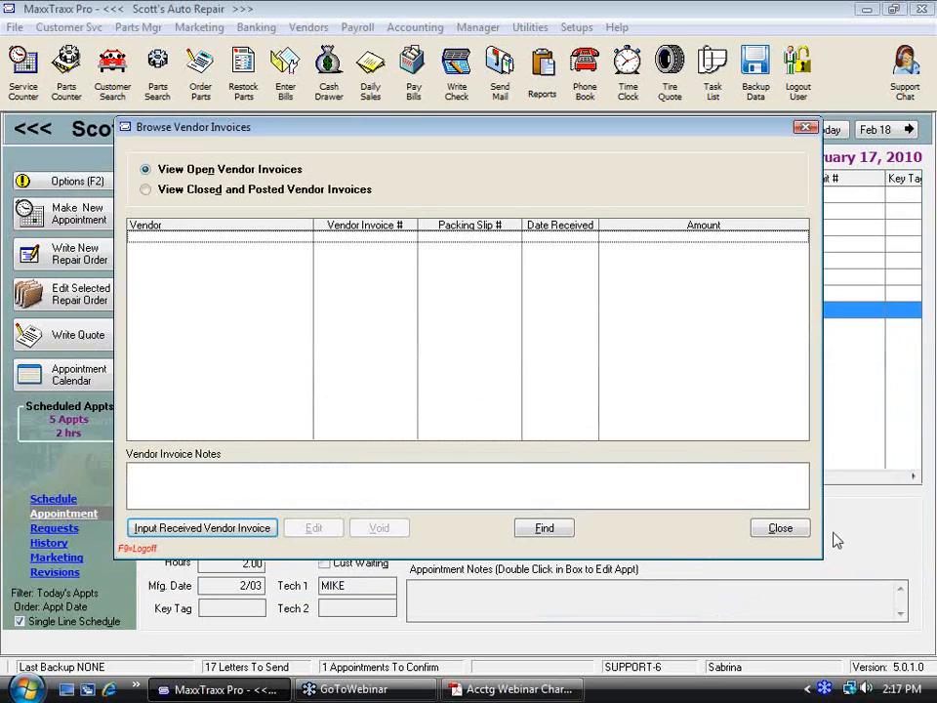
{"action": "left_click", "coordinate": [776, 527]}
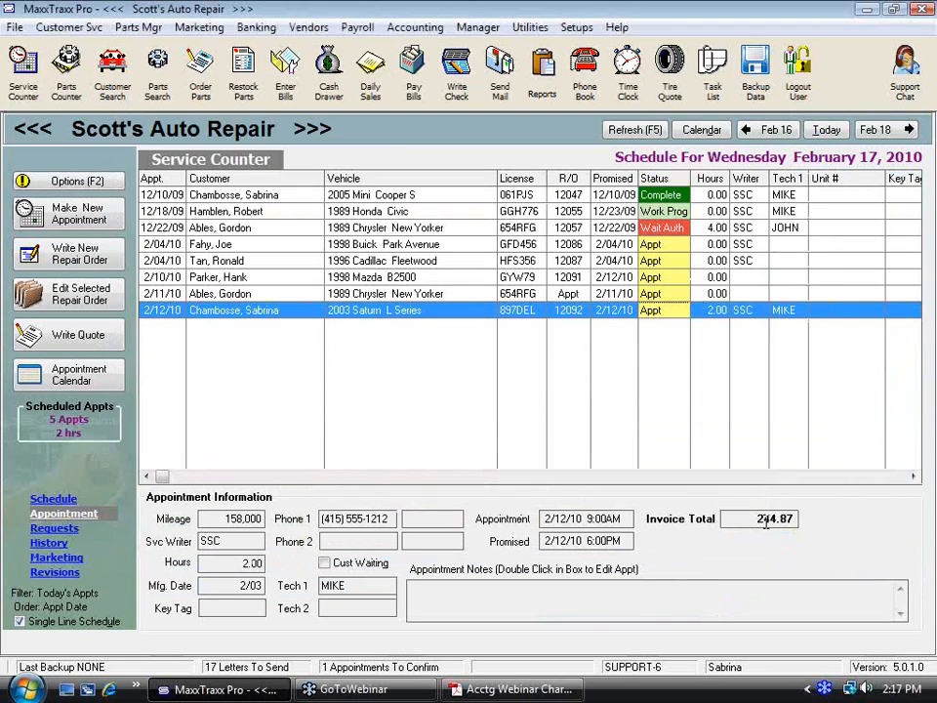
Start a bill payment for Napa Auto Parts and select its four invoices due 10/21/09.
{"action": "left_click", "coordinate": [414, 82]}
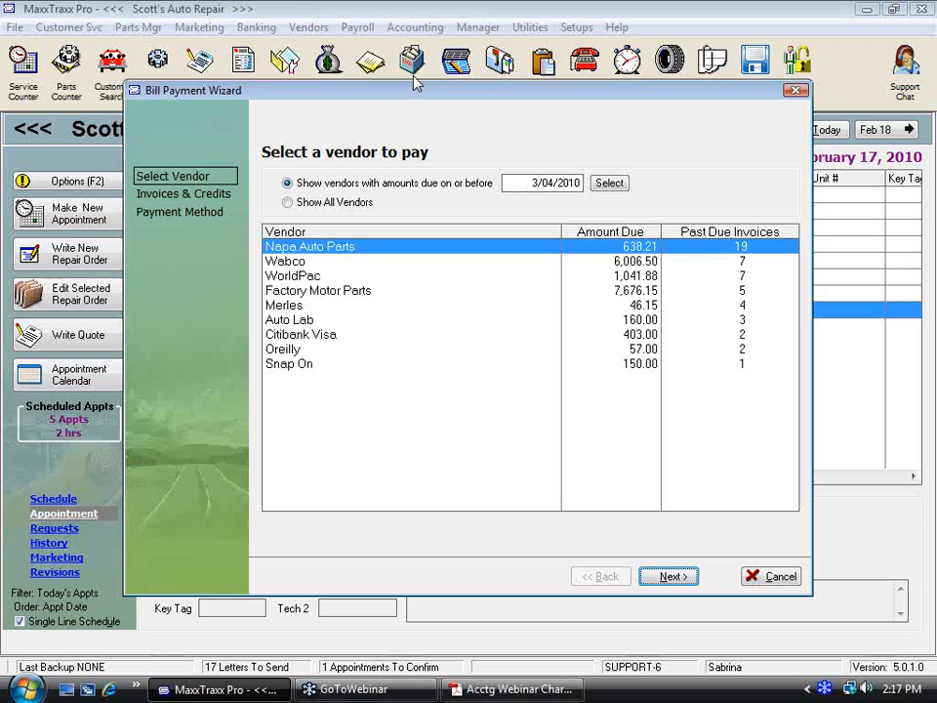
{"action": "double_click", "coordinate": [423, 256]}
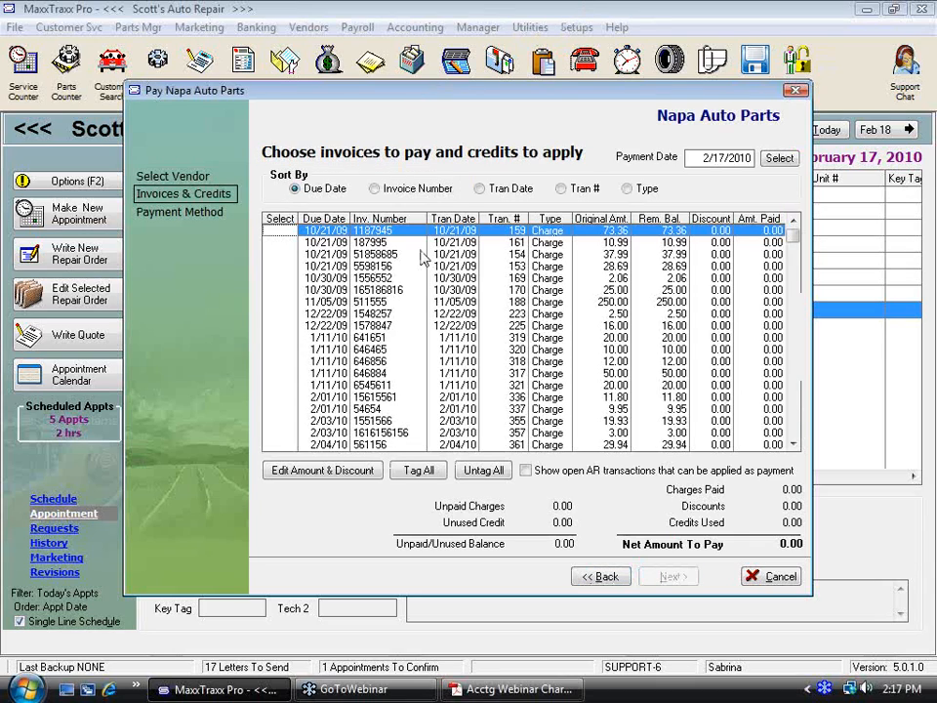
{"action": "left_click", "coordinate": [277, 233]}
{"action": "left_click", "coordinate": [278, 242]}
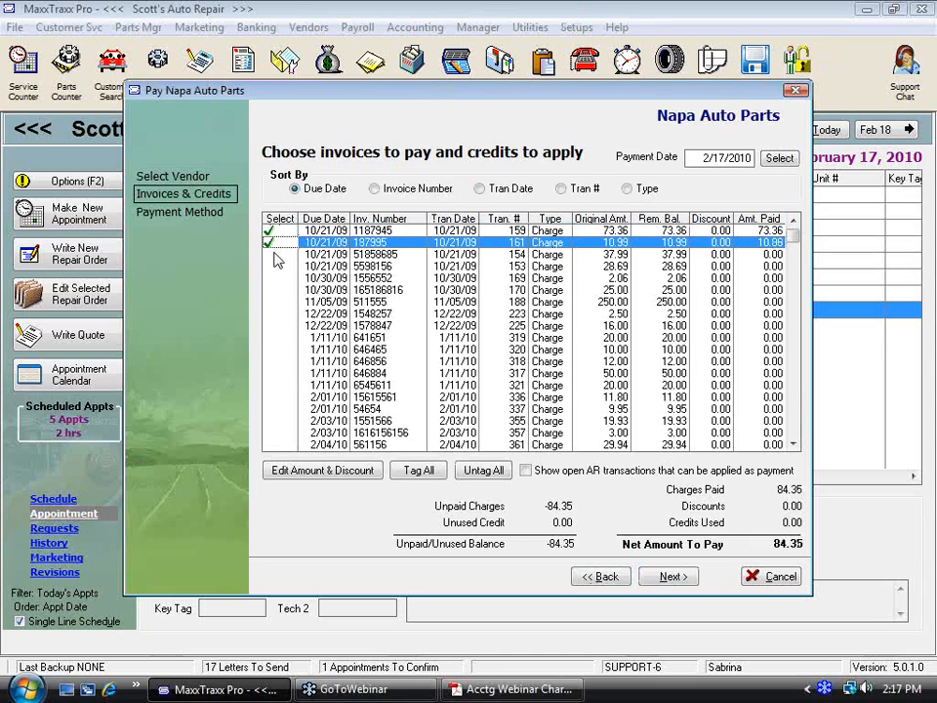
{"action": "left_click", "coordinate": [278, 254]}
{"action": "left_click", "coordinate": [277, 266]}
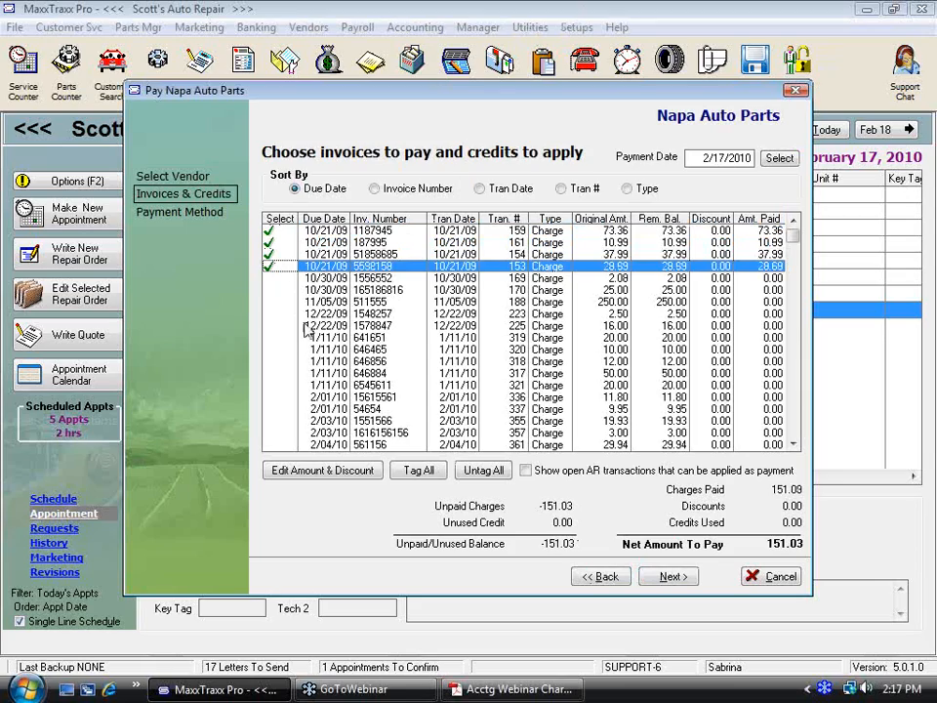
Prepare a check for the selected Napa Auto Parts invoices, review it, and cancel the check and the bill payment without posting.
{"action": "left_click", "coordinate": [672, 577]}
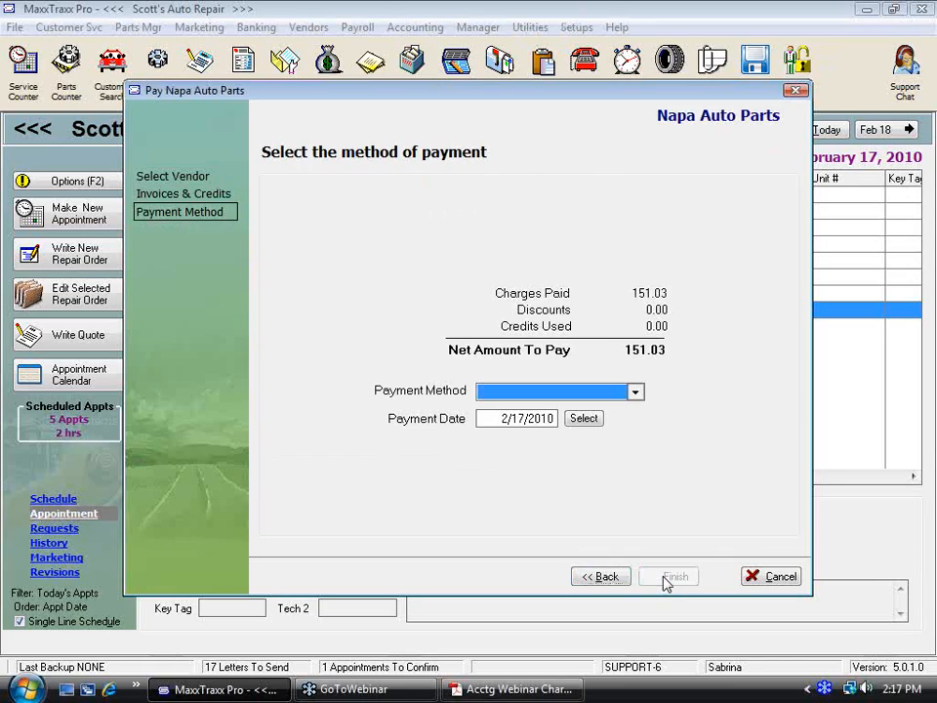
{"action": "left_click", "coordinate": [636, 391]}
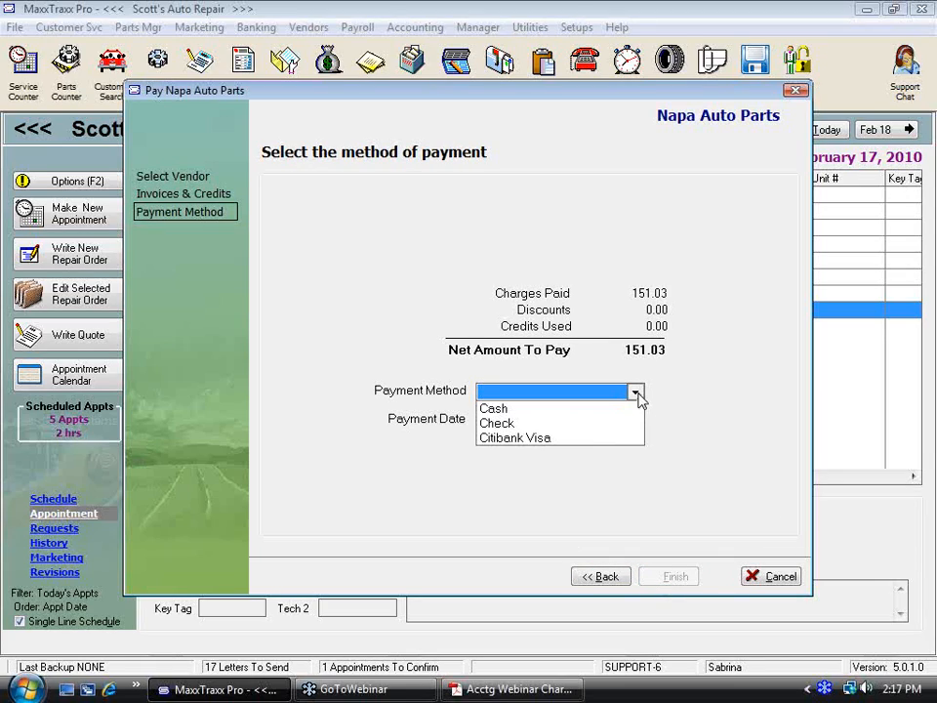
{"action": "left_click", "coordinate": [547, 426]}
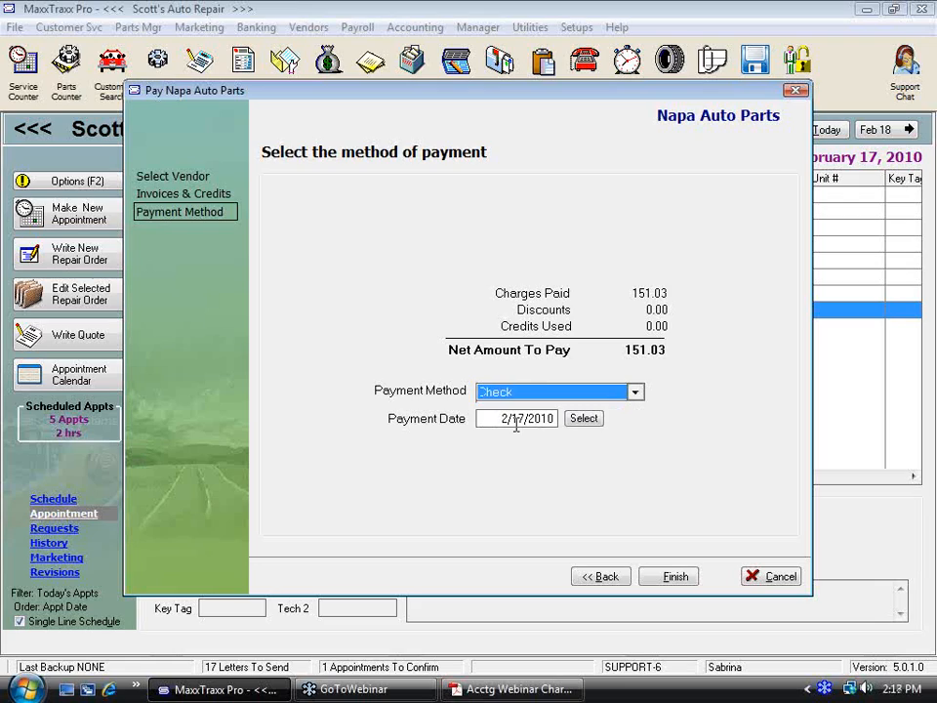
{"action": "left_click", "coordinate": [674, 576]}
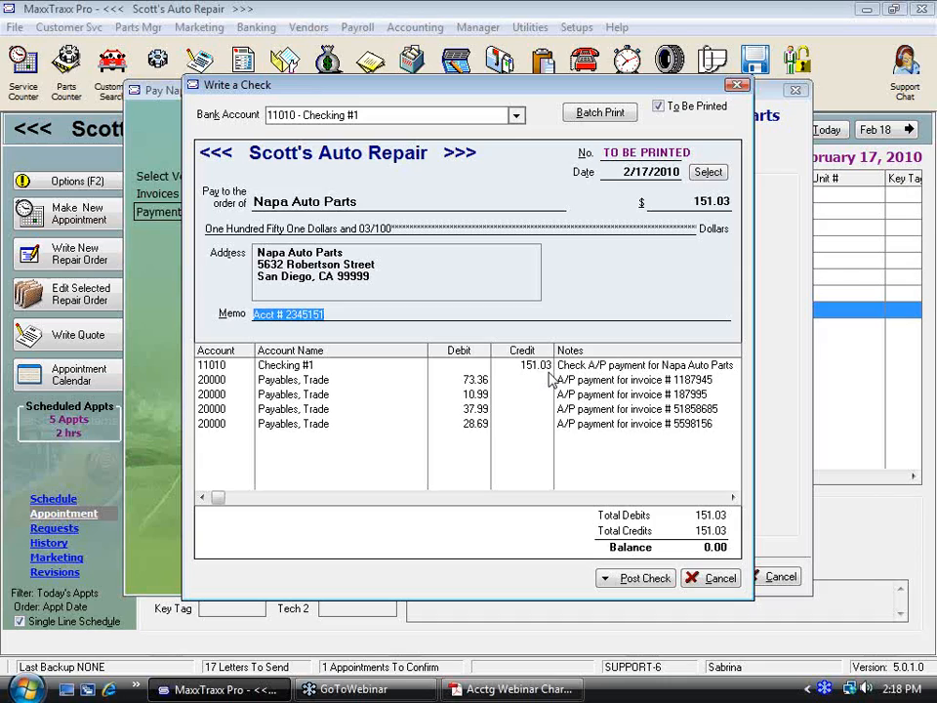
{"action": "left_click", "coordinate": [719, 578]}
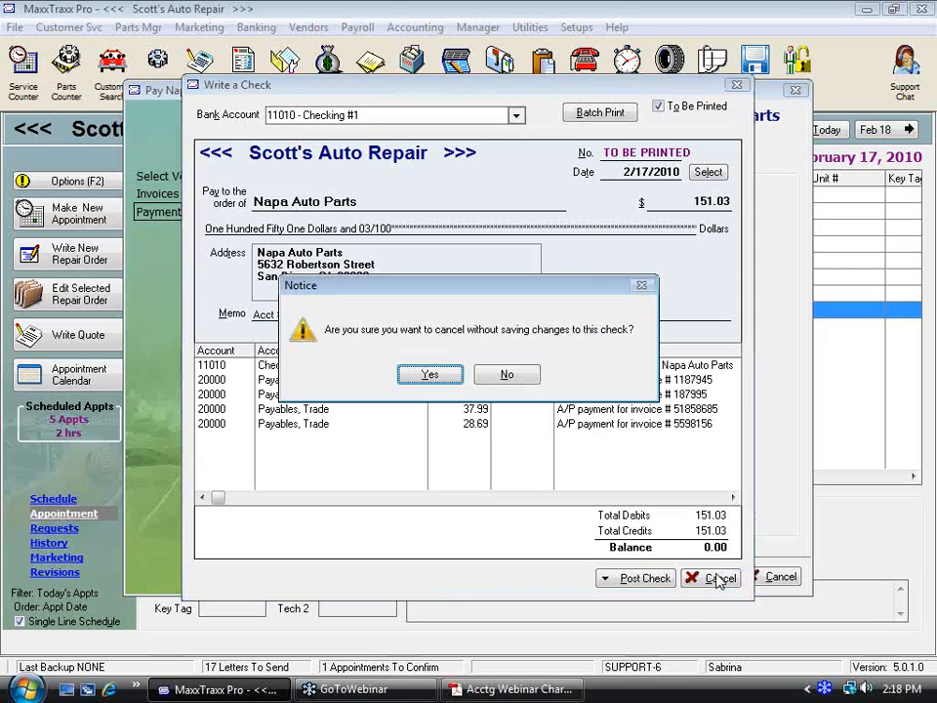
{"action": "left_click", "coordinate": [429, 375]}
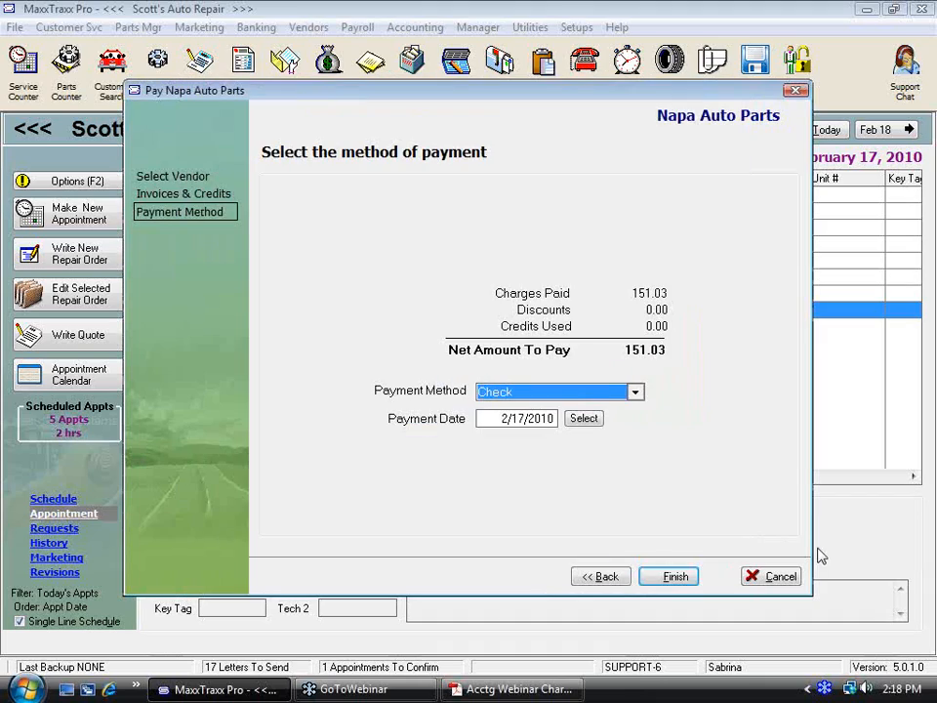
{"action": "left_click", "coordinate": [771, 578]}
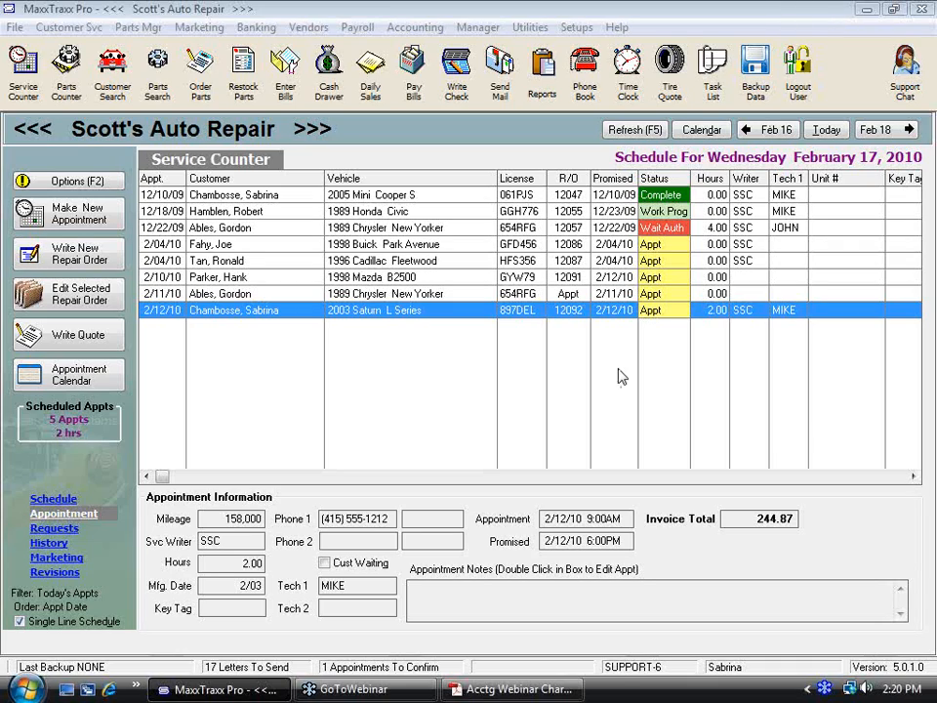
Open the 1998 Buick Park Avenue repair order and add one Fuel Injector O-Ring Kit, part 6002748, from the parts list to the LOF labor.
{"action": "double_click", "coordinate": [357, 248]}
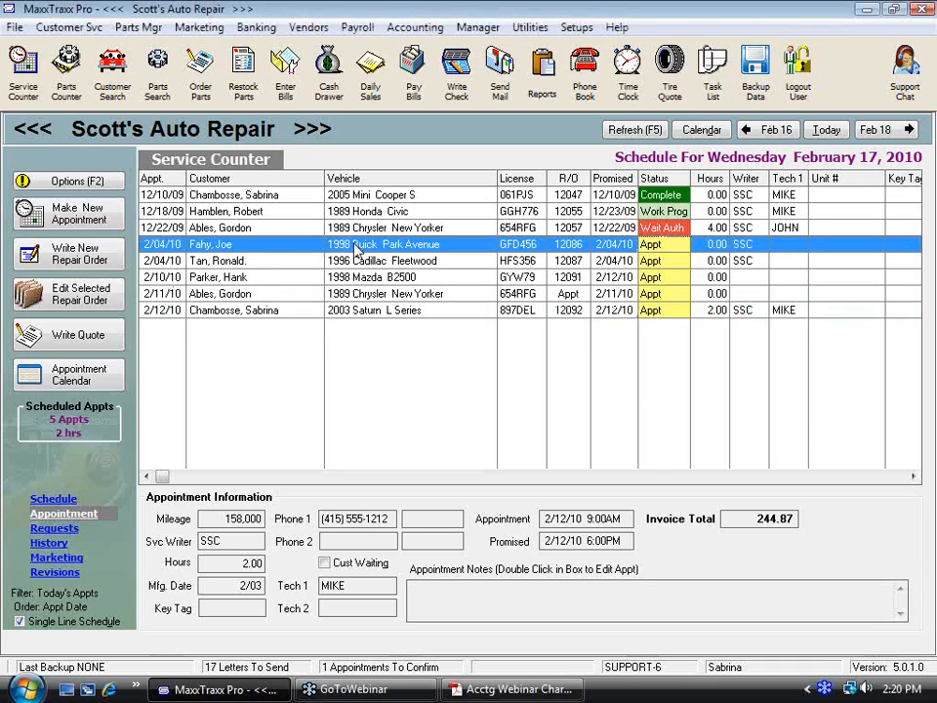
{"action": "left_click", "coordinate": [543, 449]}
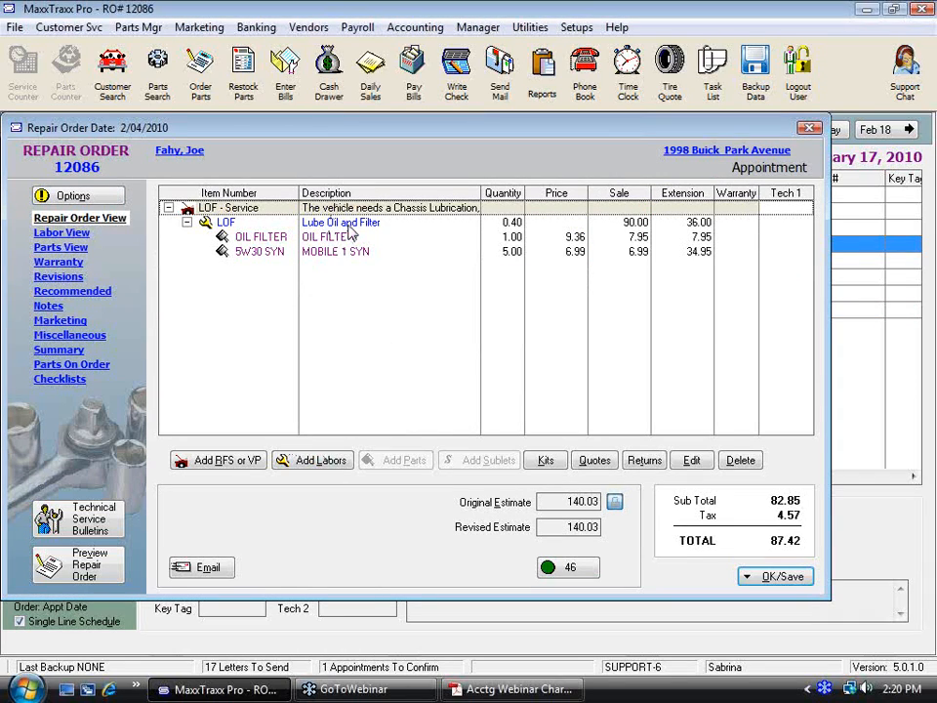
{"action": "left_click", "coordinate": [256, 222]}
{"action": "left_click", "coordinate": [403, 460]}
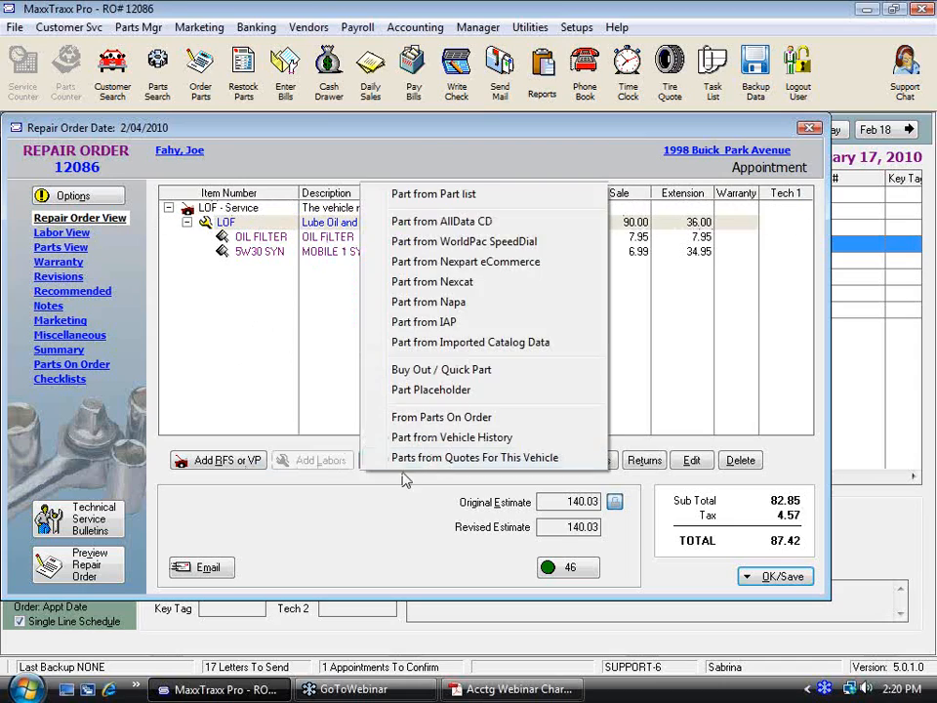
{"action": "left_click", "coordinate": [415, 193]}
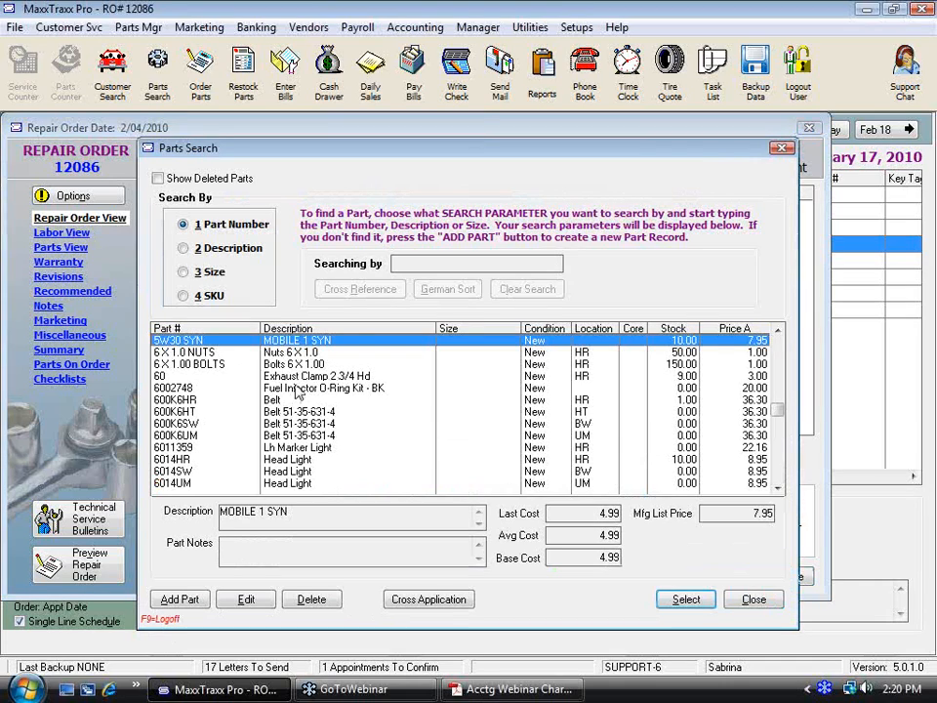
{"action": "left_click", "coordinate": [306, 391]}
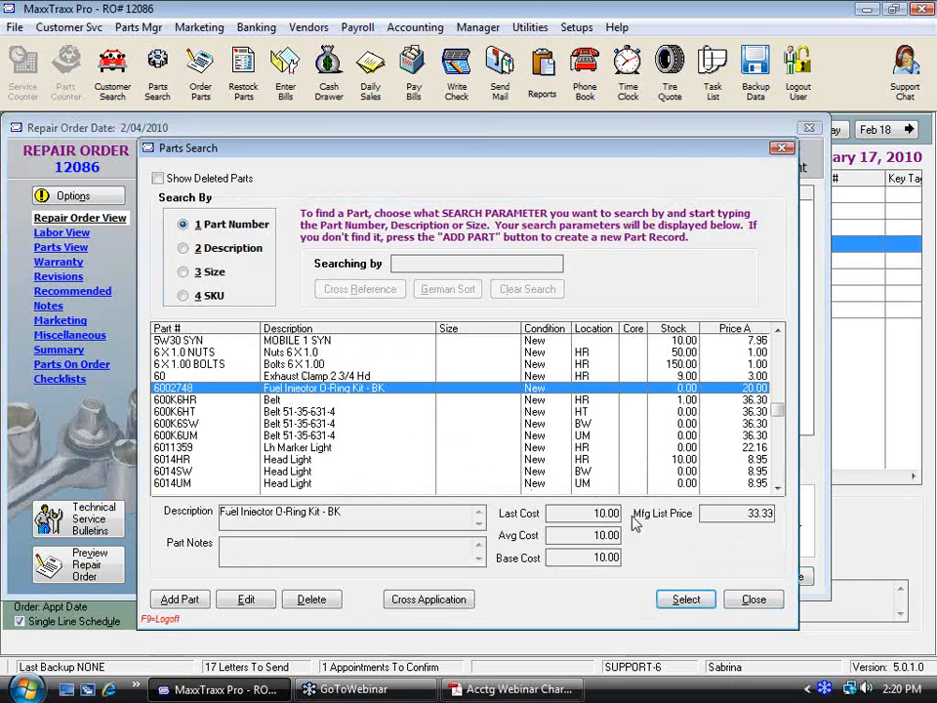
{"action": "left_click", "coordinate": [693, 603]}
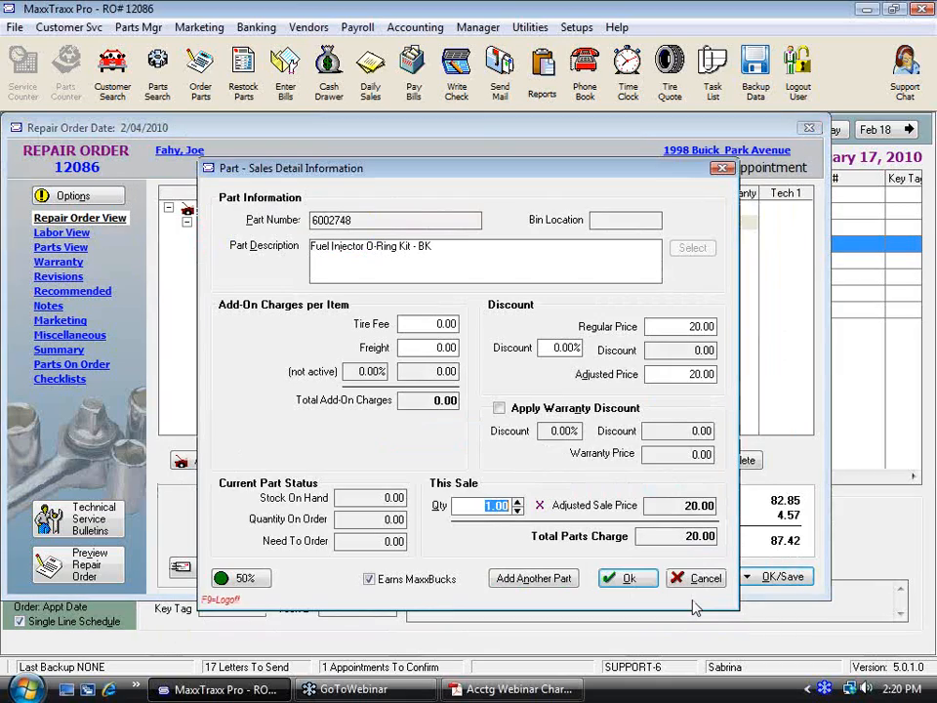
{"action": "left_click", "coordinate": [627, 578]}
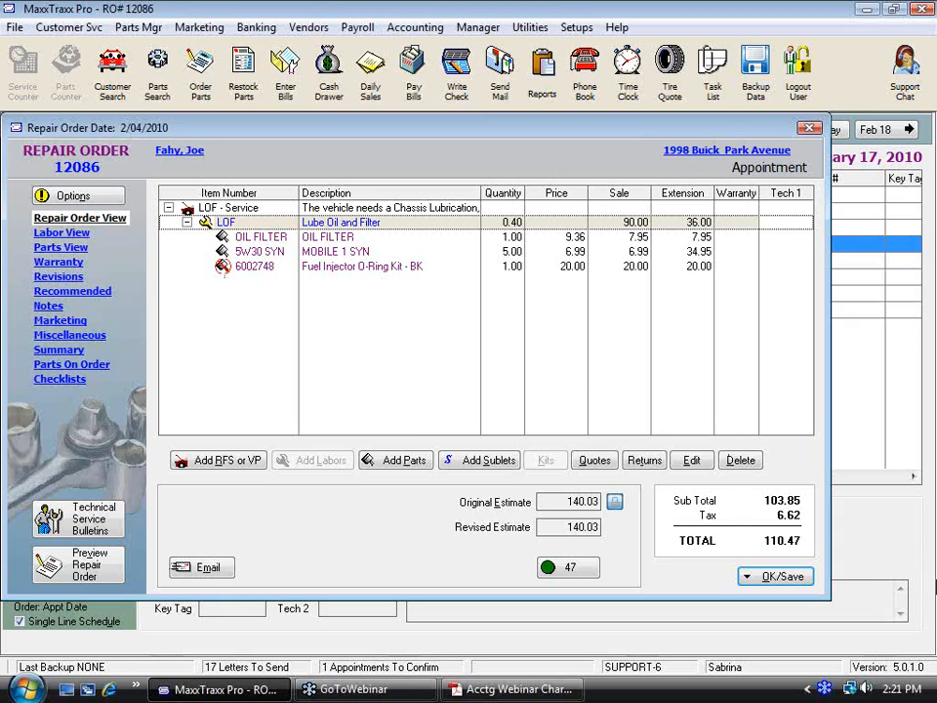
Save the repair order and order its out-of-stock Fuel Injector O-Ring Kit on a new Napa Auto Parts parts order, saving and printing the open PO.
{"action": "left_click", "coordinate": [750, 575]}
{"action": "left_click", "coordinate": [586, 418]}
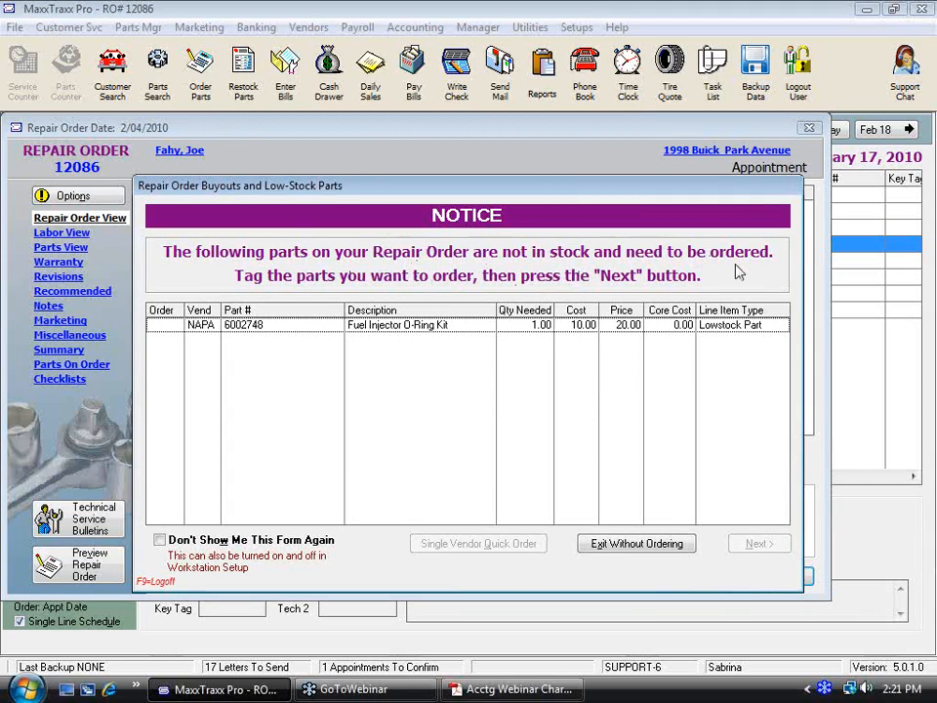
{"action": "left_click", "coordinate": [159, 325]}
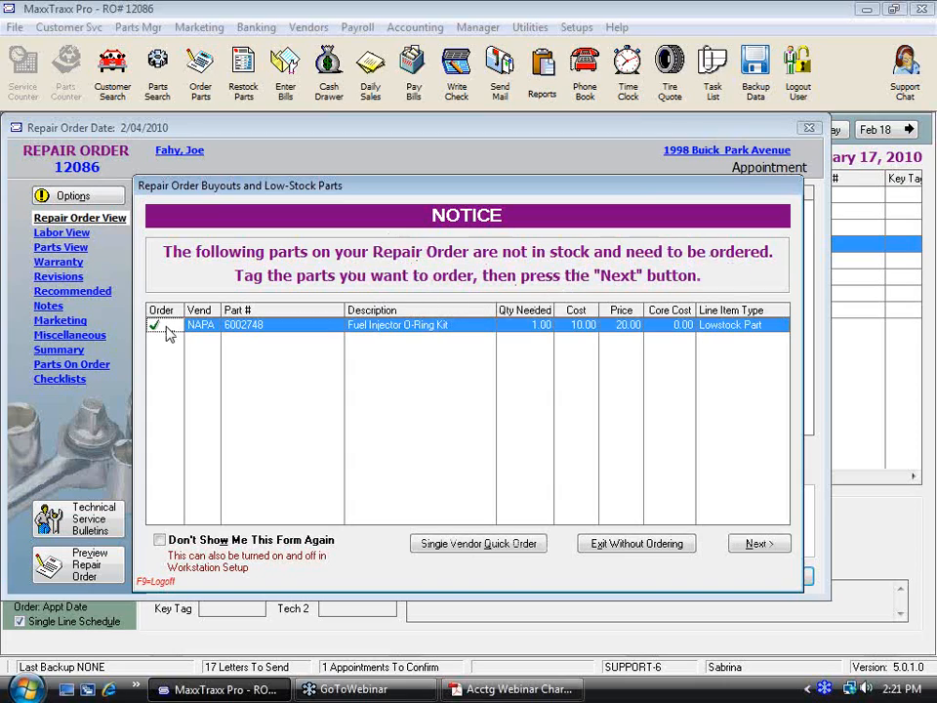
{"action": "left_click", "coordinate": [764, 547]}
{"action": "left_click", "coordinate": [608, 520]}
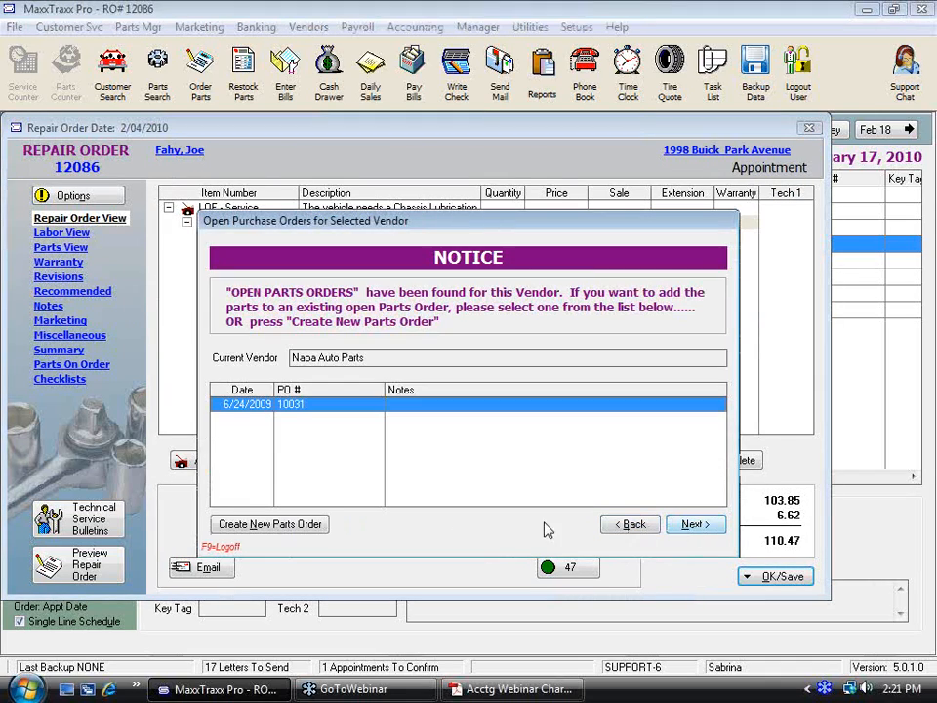
{"action": "left_click", "coordinate": [295, 527]}
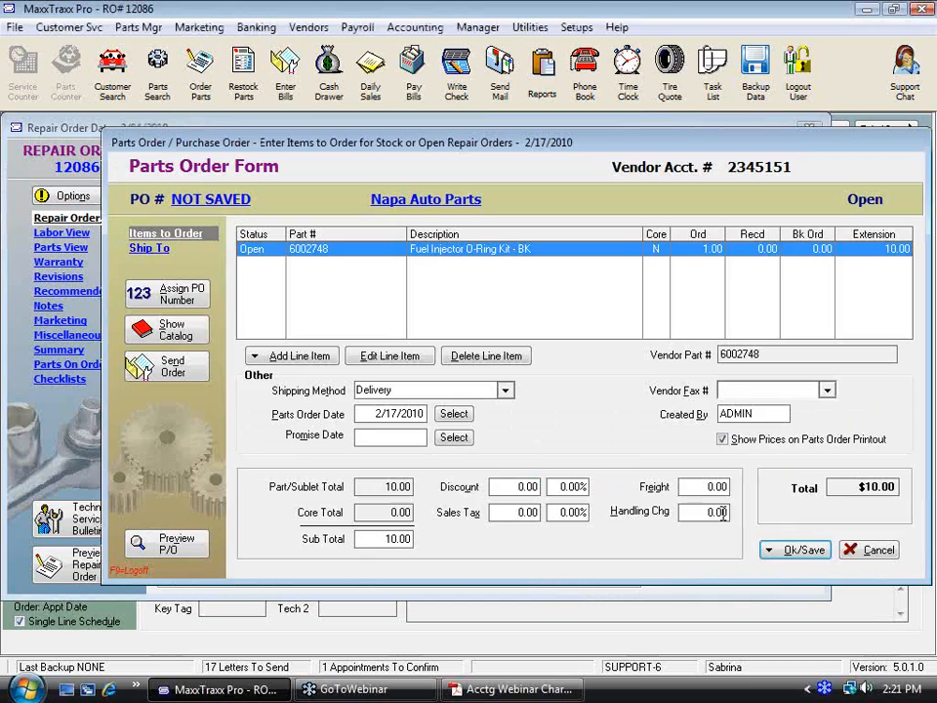
{"action": "left_click", "coordinate": [807, 554]}
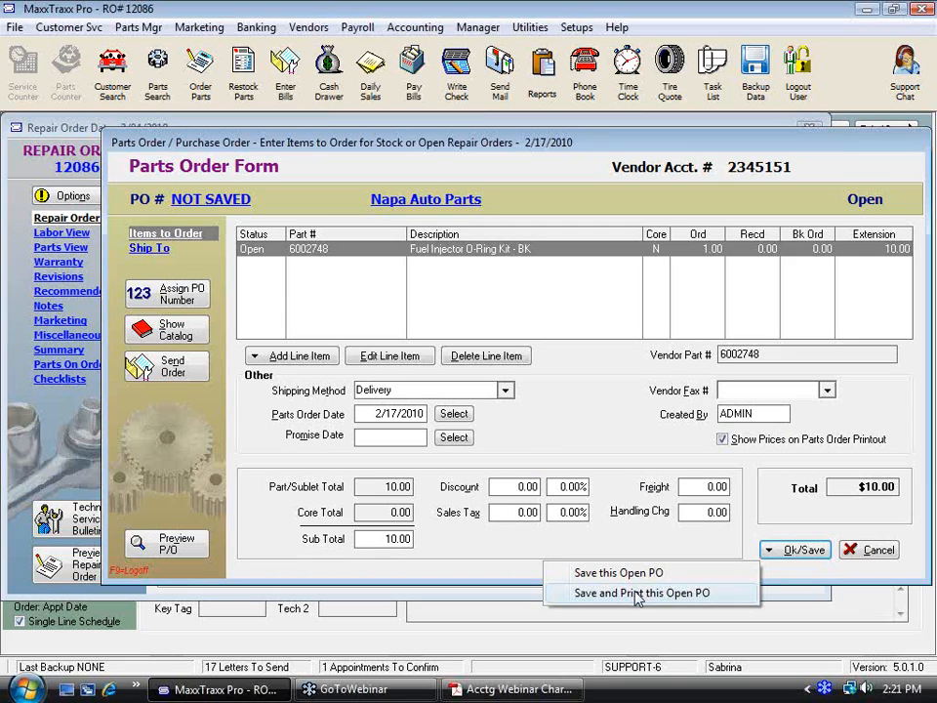
{"action": "left_click", "coordinate": [636, 593]}
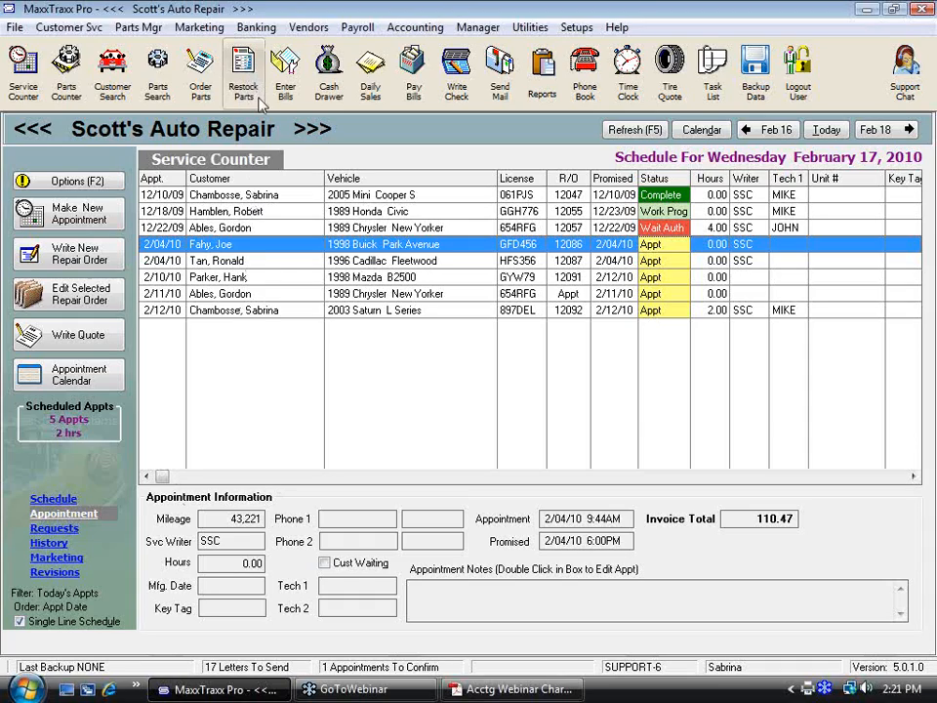
Convert the open Napa Auto Parts parts order dated 2/17/2010 into a received vendor invoice with a target amount of 10.00.
{"action": "left_click", "coordinate": [203, 104]}
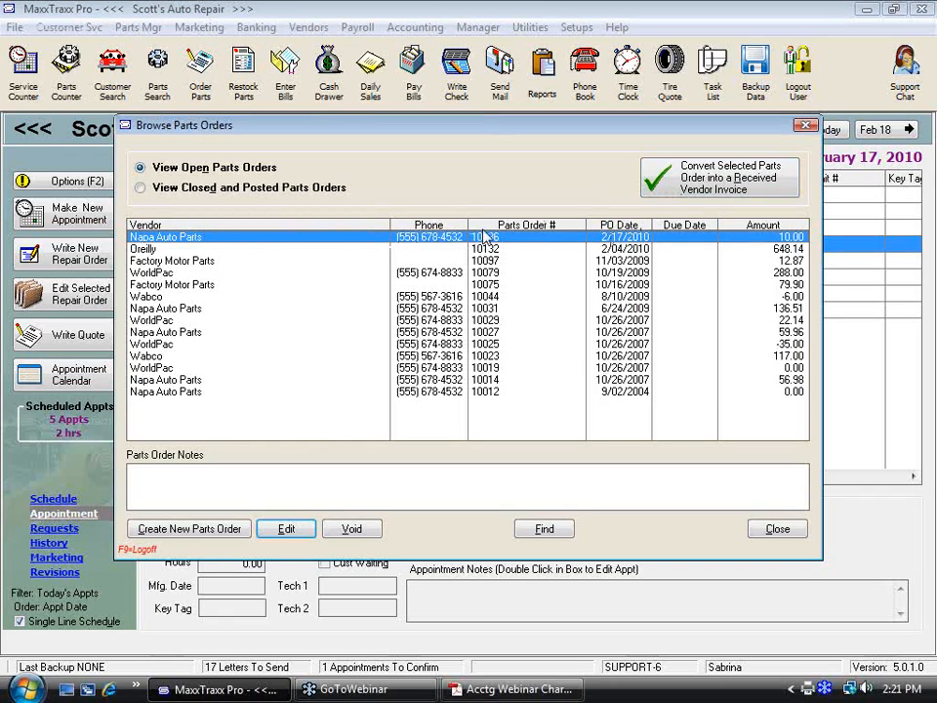
{"action": "left_click", "coordinate": [660, 186]}
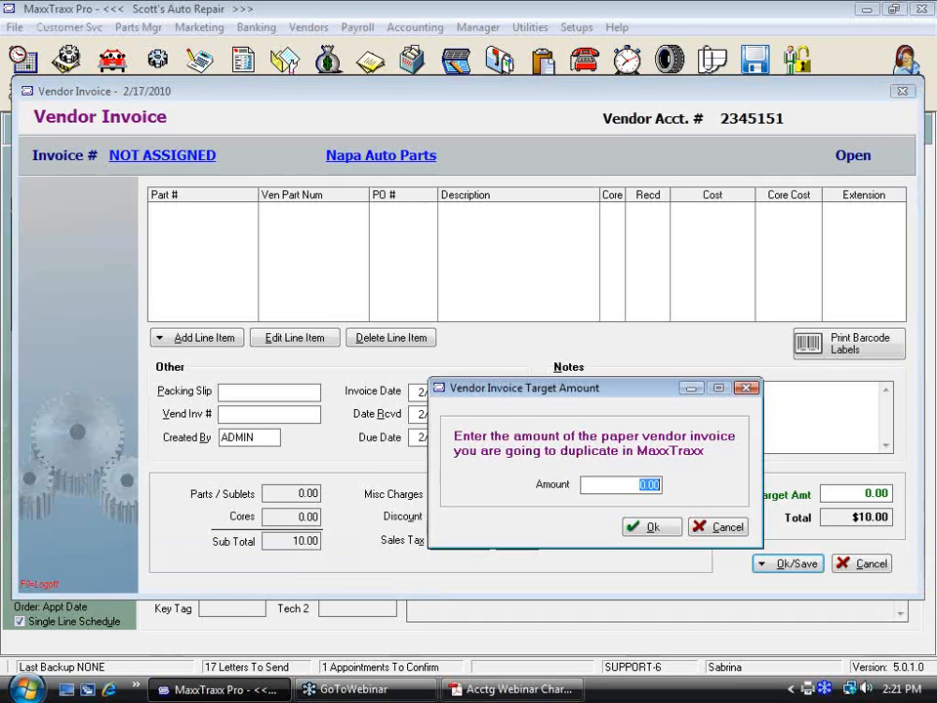
{"action": "type", "text": "10"}
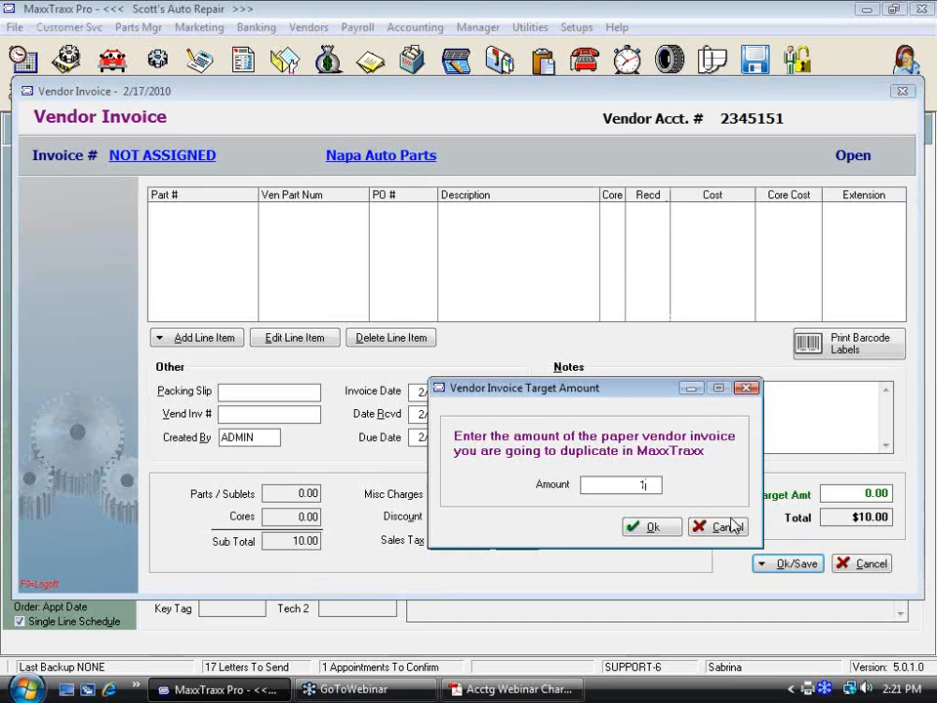
{"action": "left_click", "coordinate": [646, 527]}
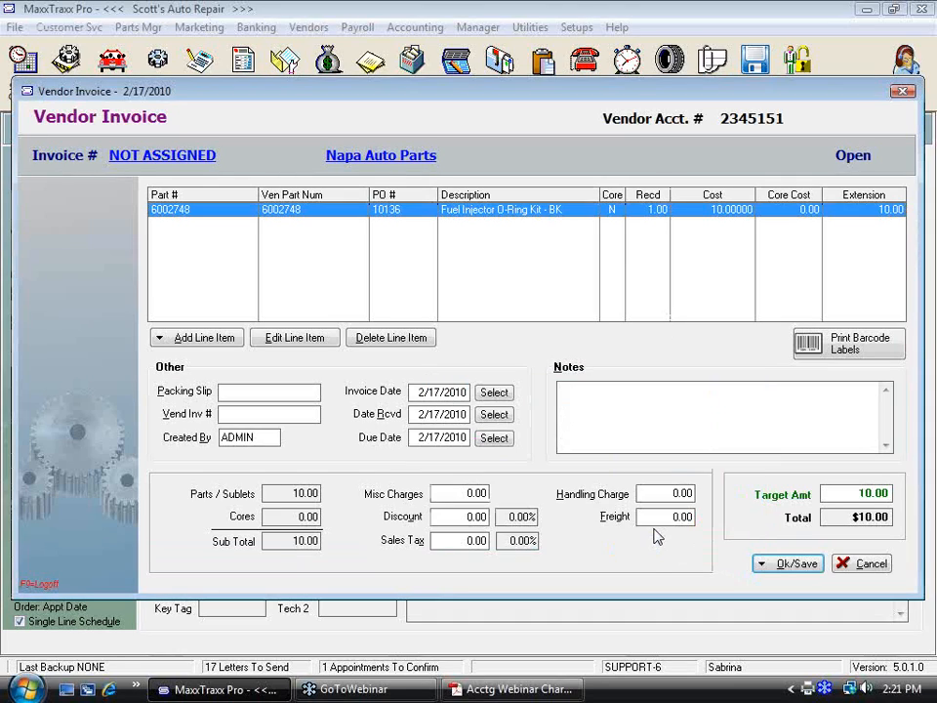
Post the vendor invoice and update inventory with vendor invoice number 155882, and close the parts order list.
{"action": "left_click", "coordinate": [793, 563]}
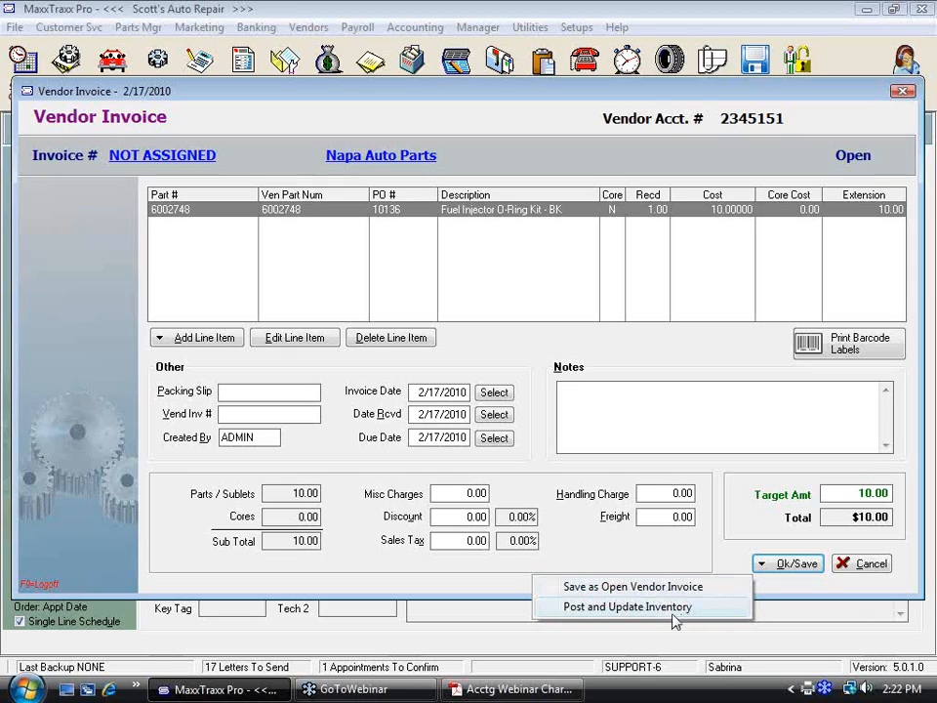
{"action": "left_click", "coordinate": [672, 609]}
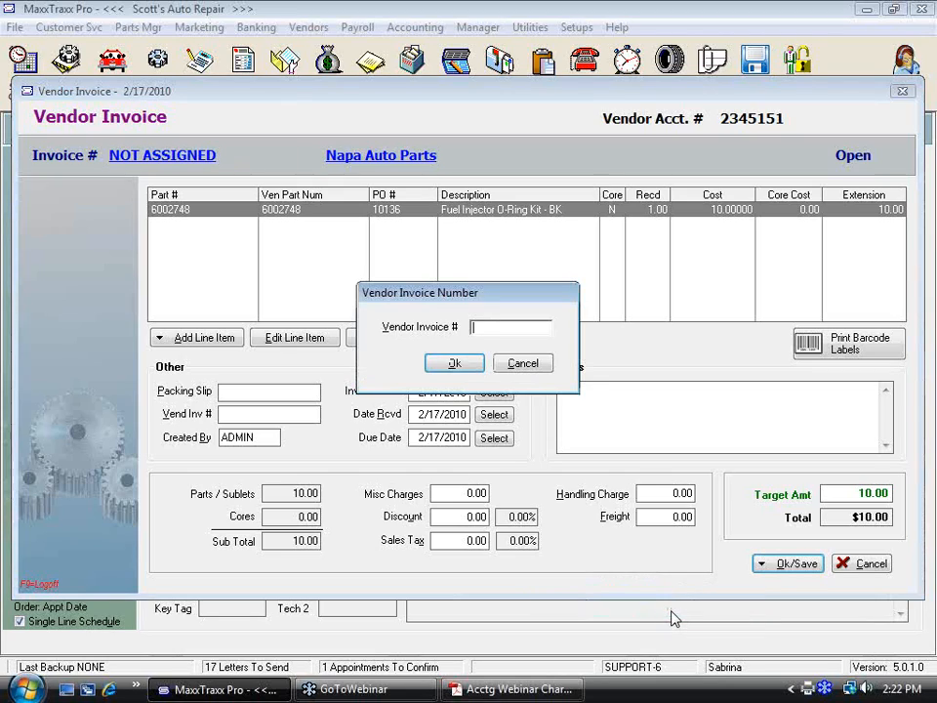
{"action": "type", "text": "155882"}
{"action": "left_click", "coordinate": [454, 363]}
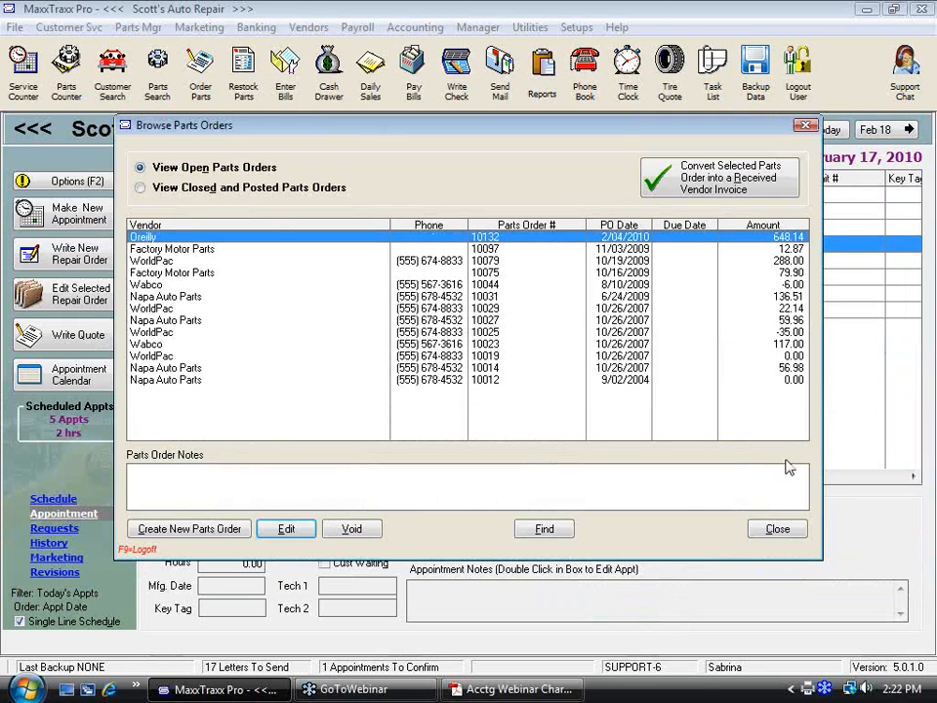
{"action": "left_click", "coordinate": [774, 529]}
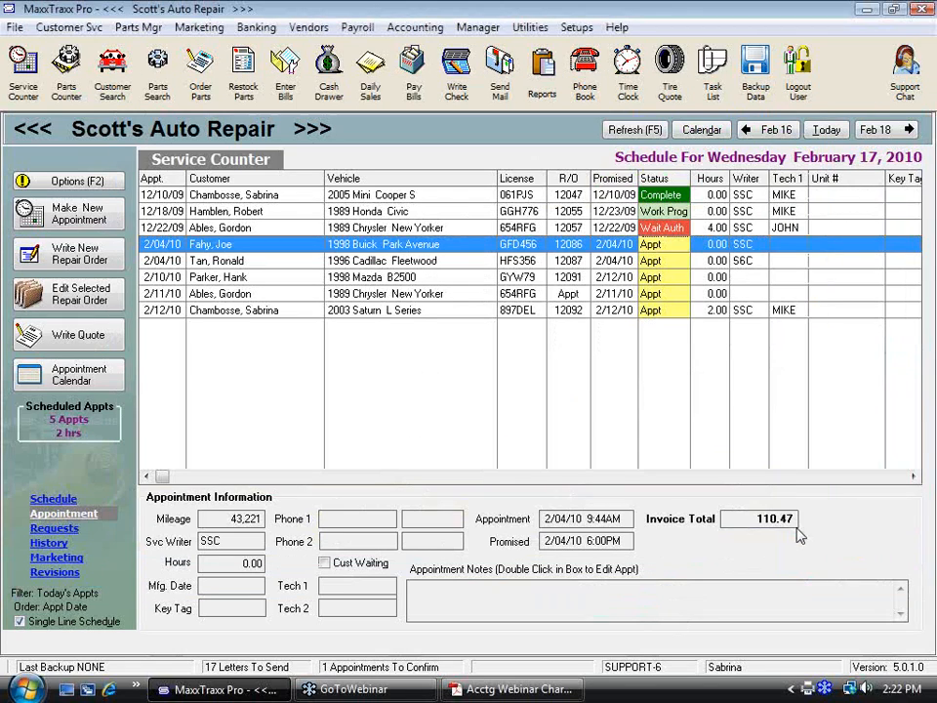
Reopen the 1998 Buick Park Avenue repair order and examine the cost and profitability of its Fuel Injector O-Ring Kit.
{"action": "double_click", "coordinate": [414, 245]}
{"action": "left_click", "coordinate": [540, 448]}
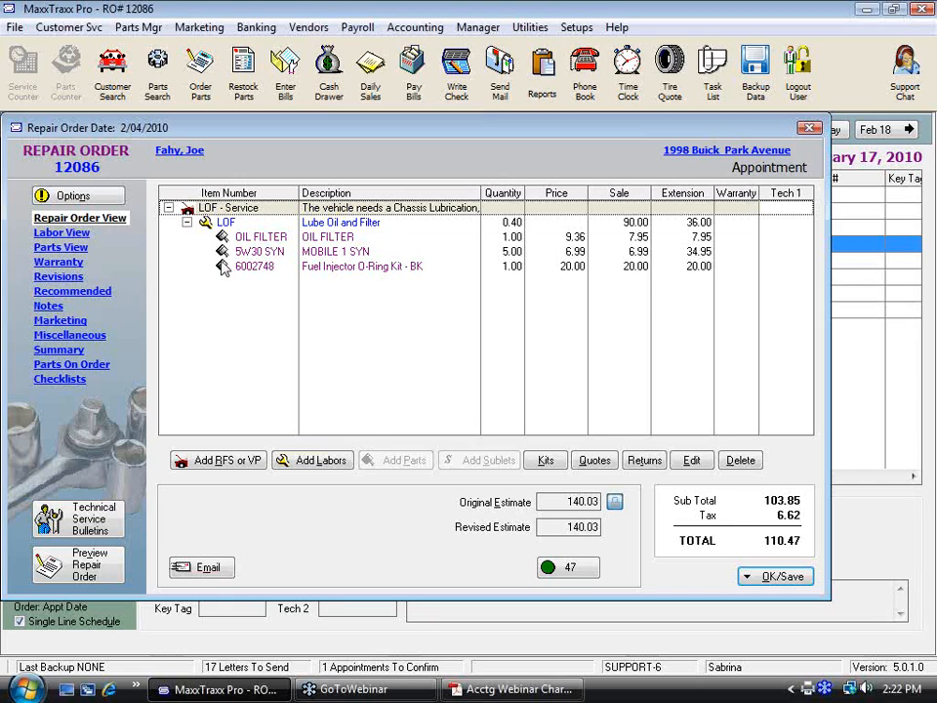
{"action": "double_click", "coordinate": [258, 269]}
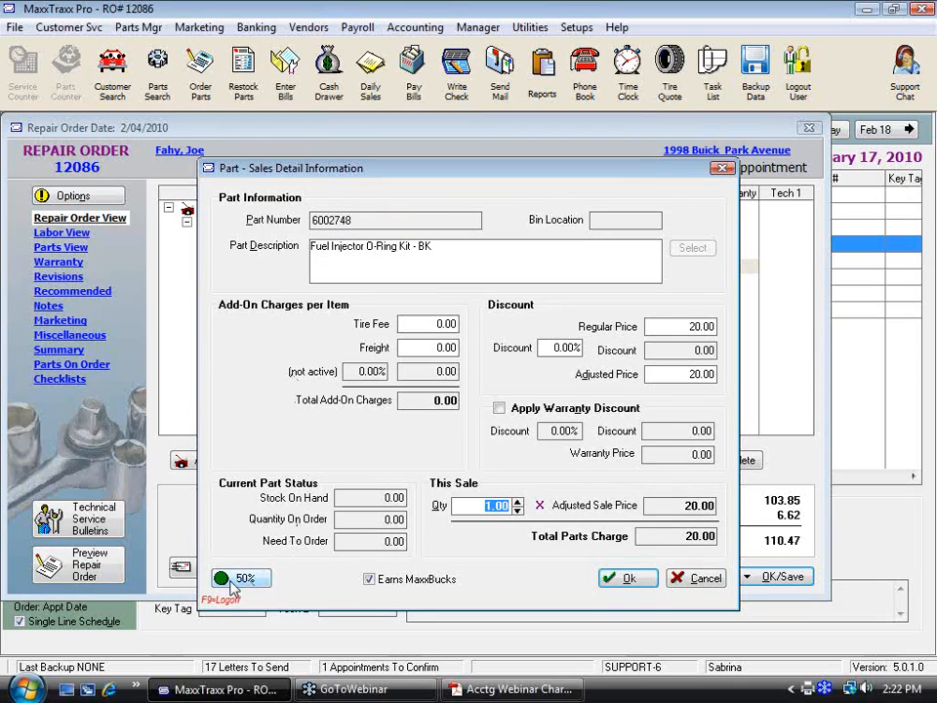
{"action": "left_click", "coordinate": [703, 579]}
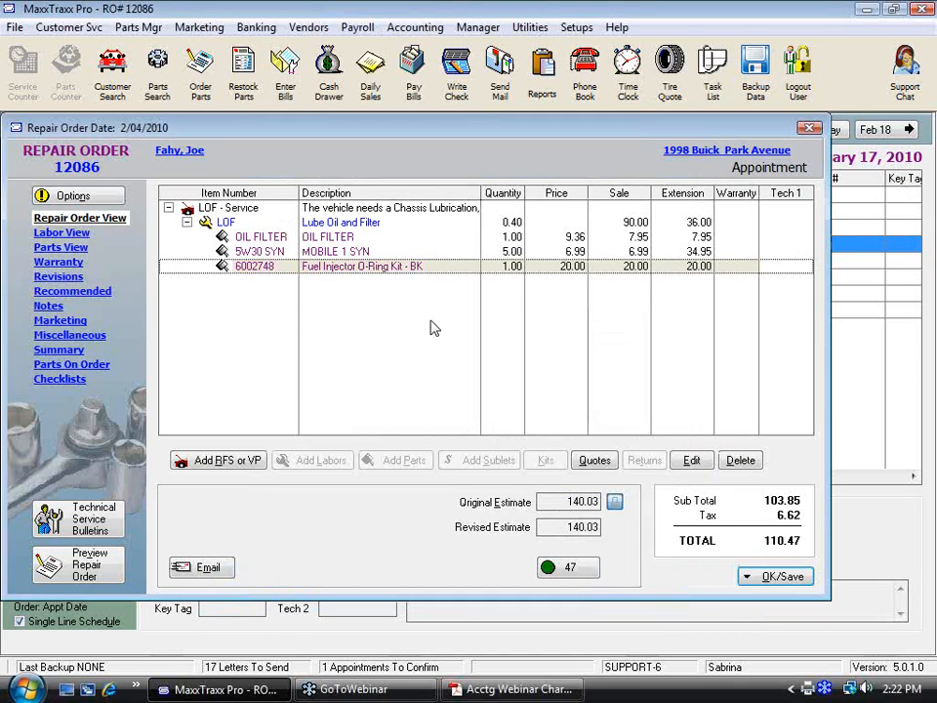
{"action": "double_click", "coordinate": [349, 275]}
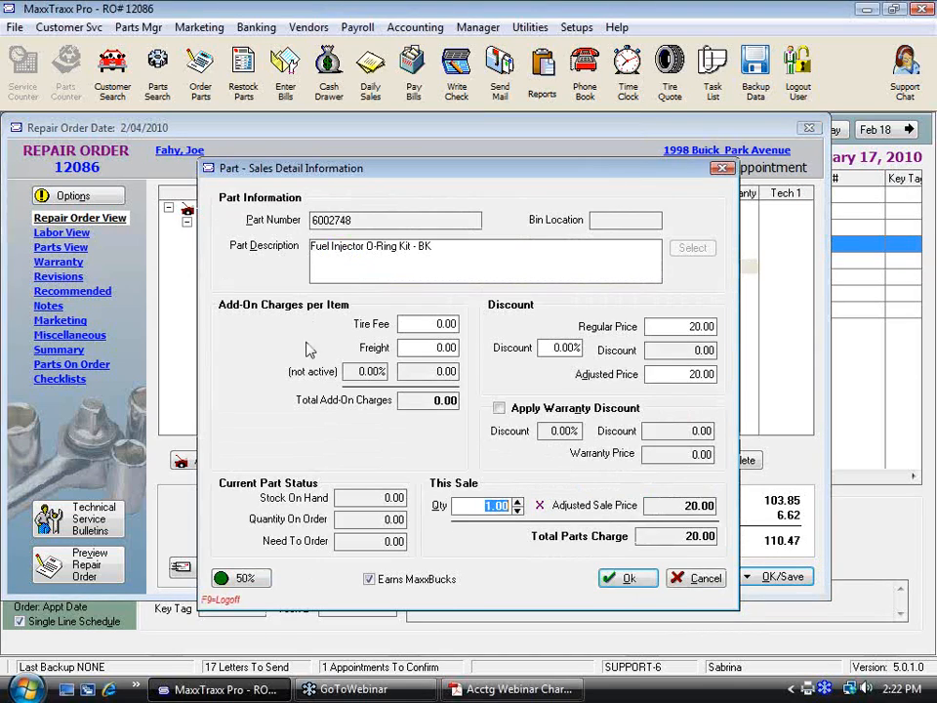
{"action": "left_click", "coordinate": [240, 579]}
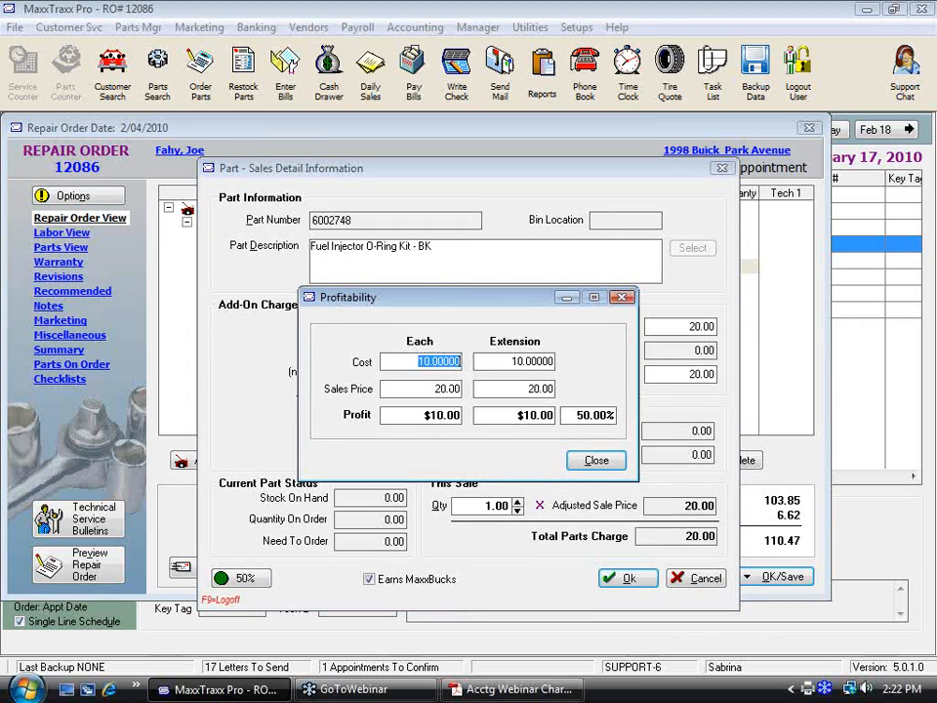
{"action": "left_click", "coordinate": [598, 460]}
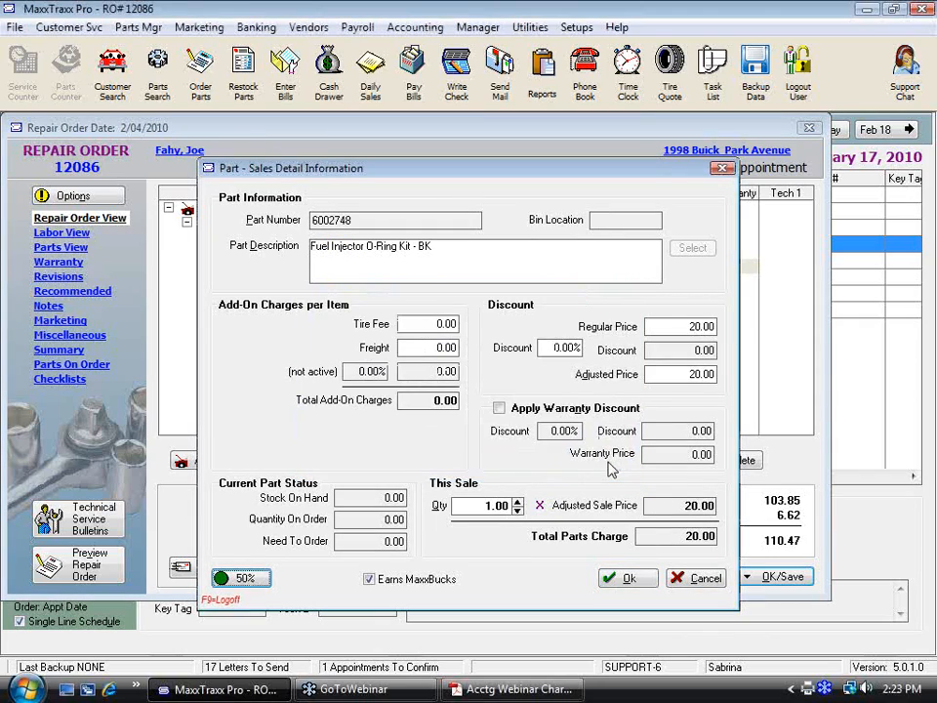
{"action": "left_click", "coordinate": [646, 581]}
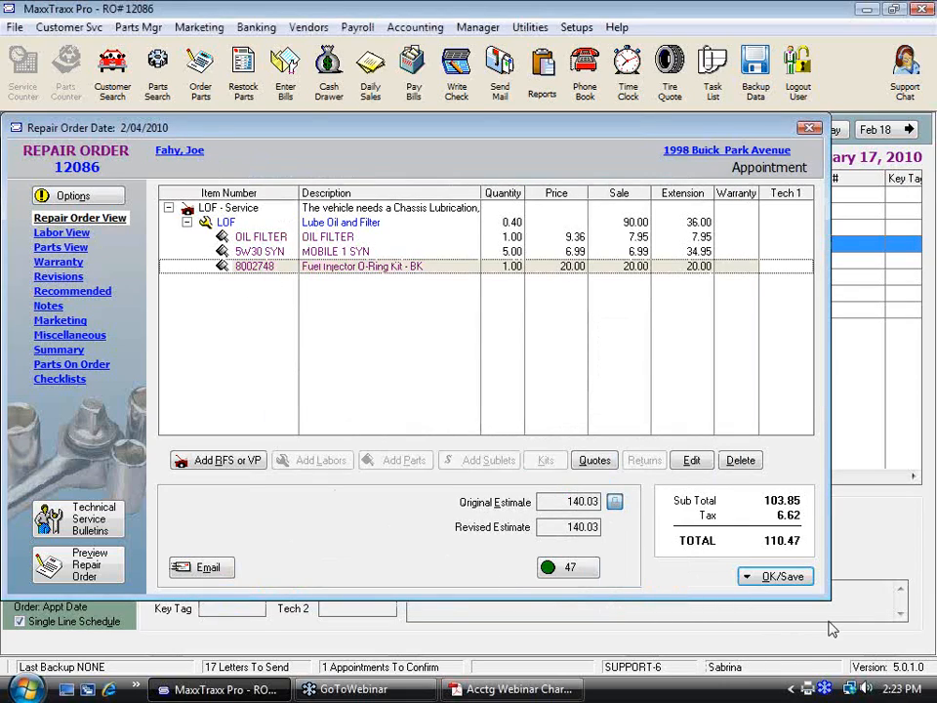
Start paying the 1998 Buick Park Avenue repair order, skipping the requested mileage, technician and customer source details.
{"action": "left_click", "coordinate": [786, 578]}
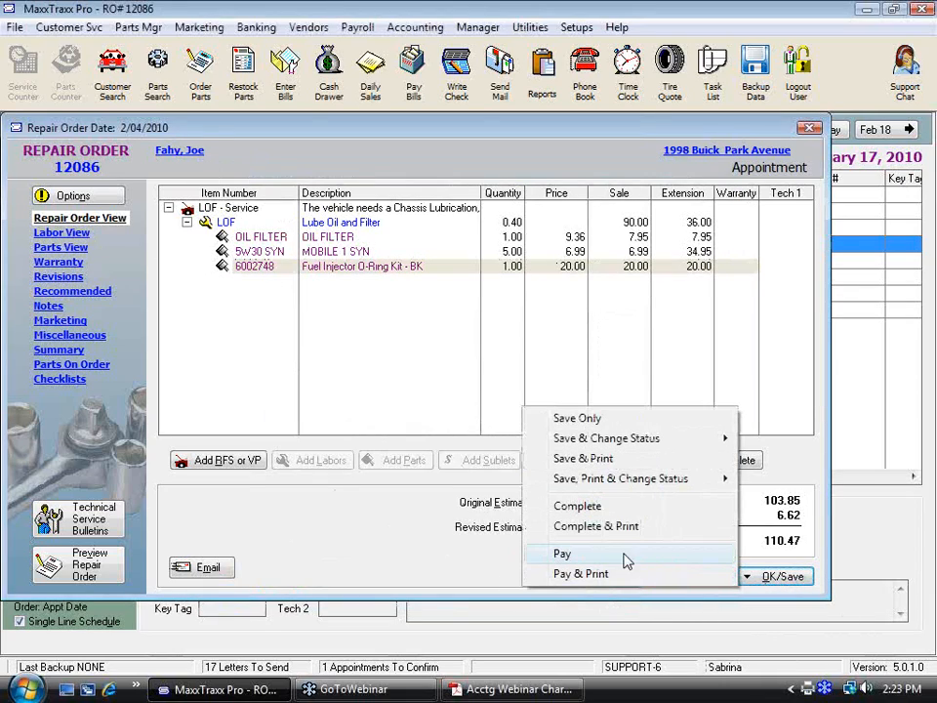
{"action": "left_click", "coordinate": [579, 556]}
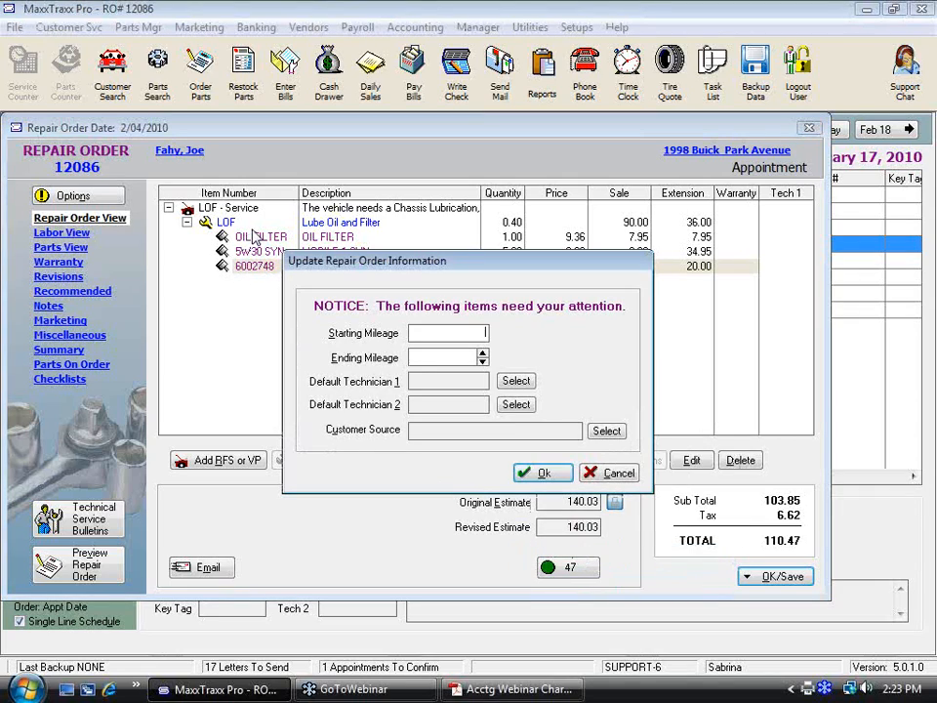
{"action": "left_click_drag", "start_coordinate": [319, 256], "coordinate": [436, 262]}
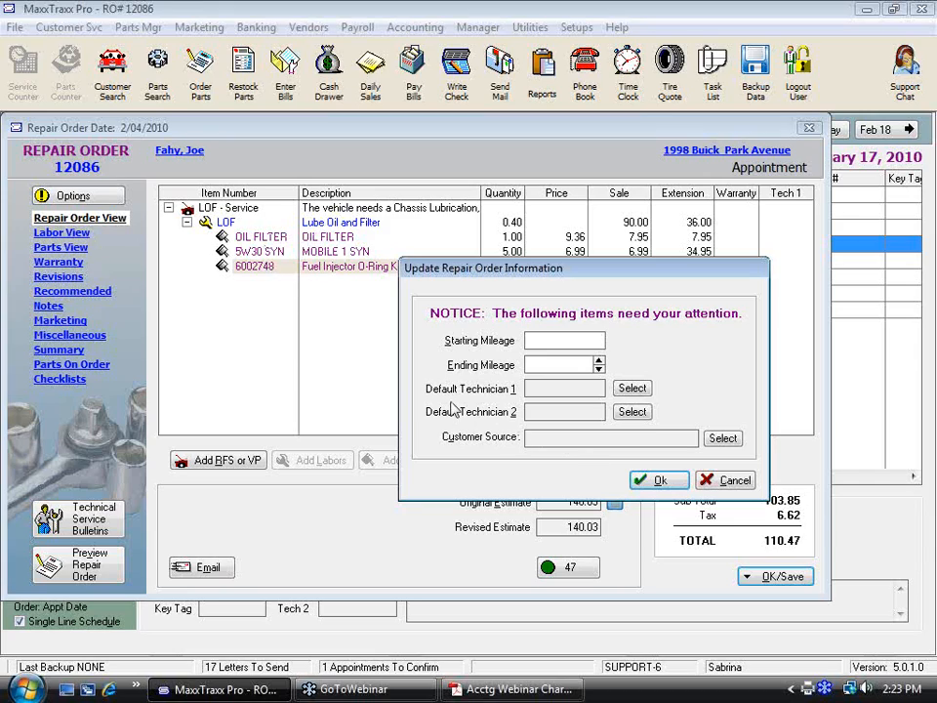
{"action": "left_click", "coordinate": [726, 481]}
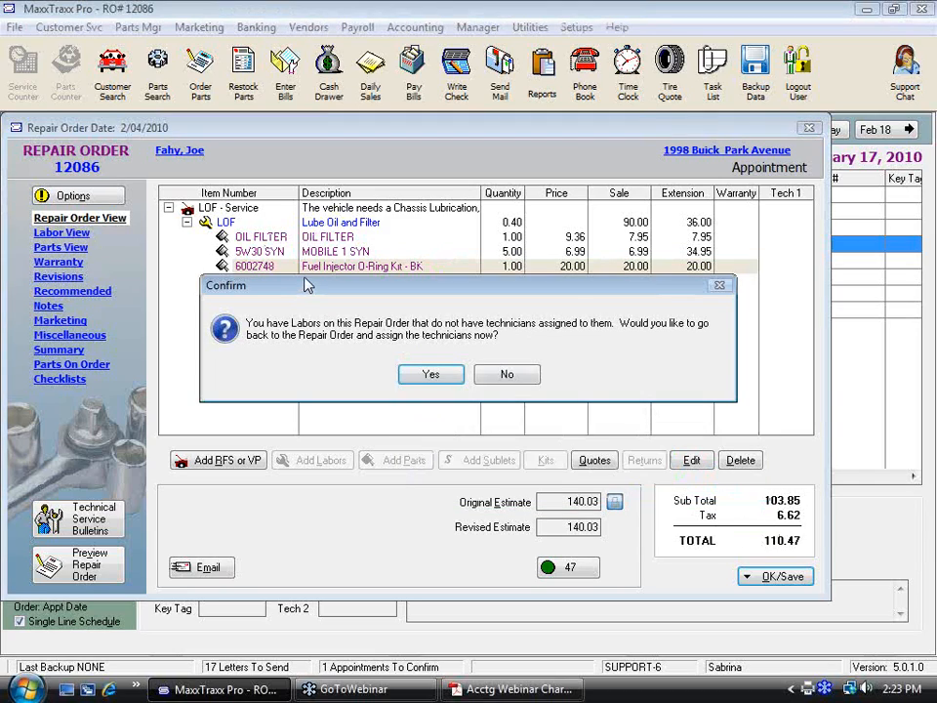
{"action": "left_click", "coordinate": [501, 381]}
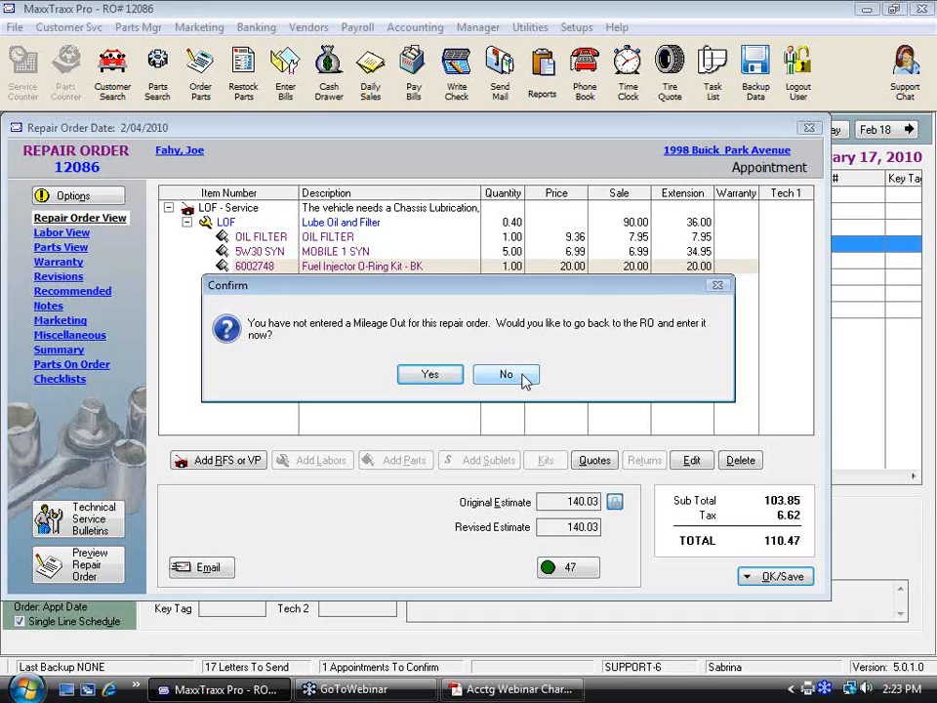
{"action": "left_click", "coordinate": [523, 379]}
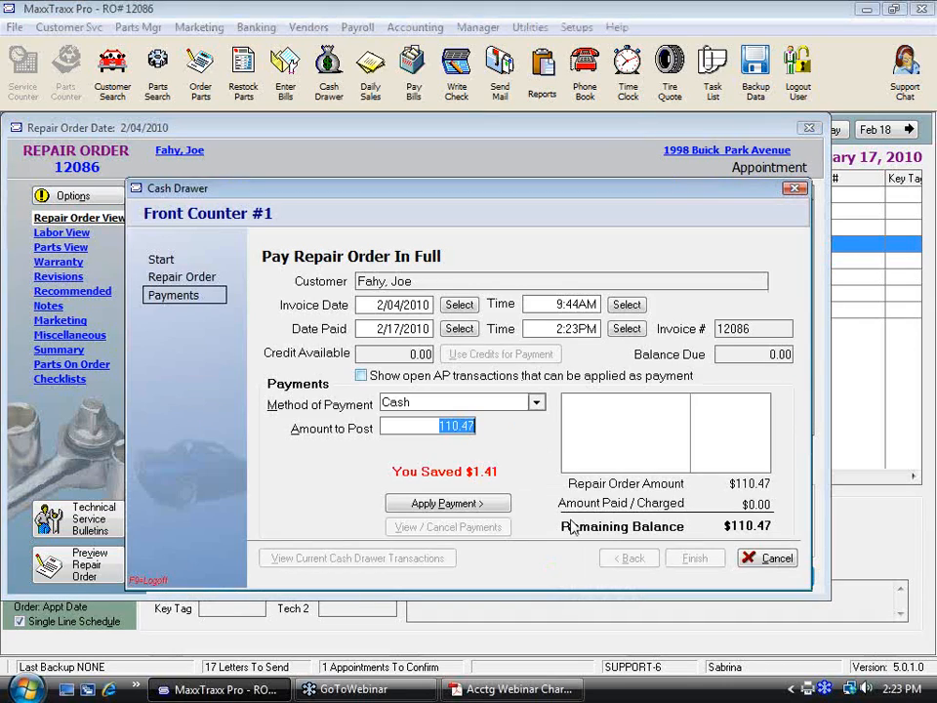
Apply a full cash payment of 110.47 to the repair order, finish the transaction and dismiss the new appointment request.
{"action": "left_click", "coordinate": [493, 505]}
{"action": "left_click", "coordinate": [695, 560]}
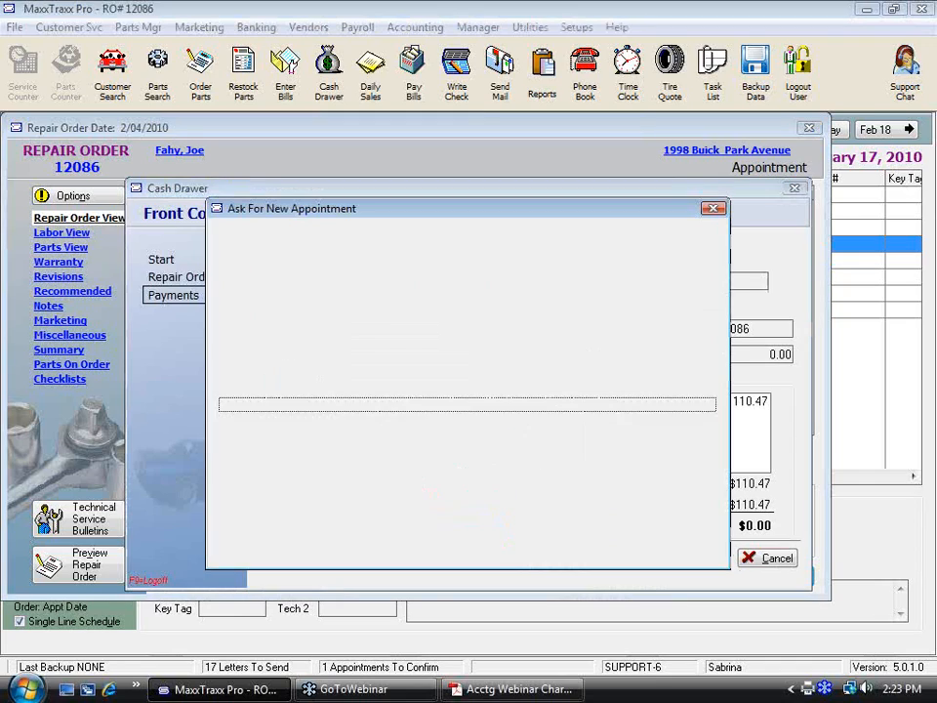
{"action": "left_click", "coordinate": [686, 548]}
{"action": "left_click", "coordinate": [655, 470]}
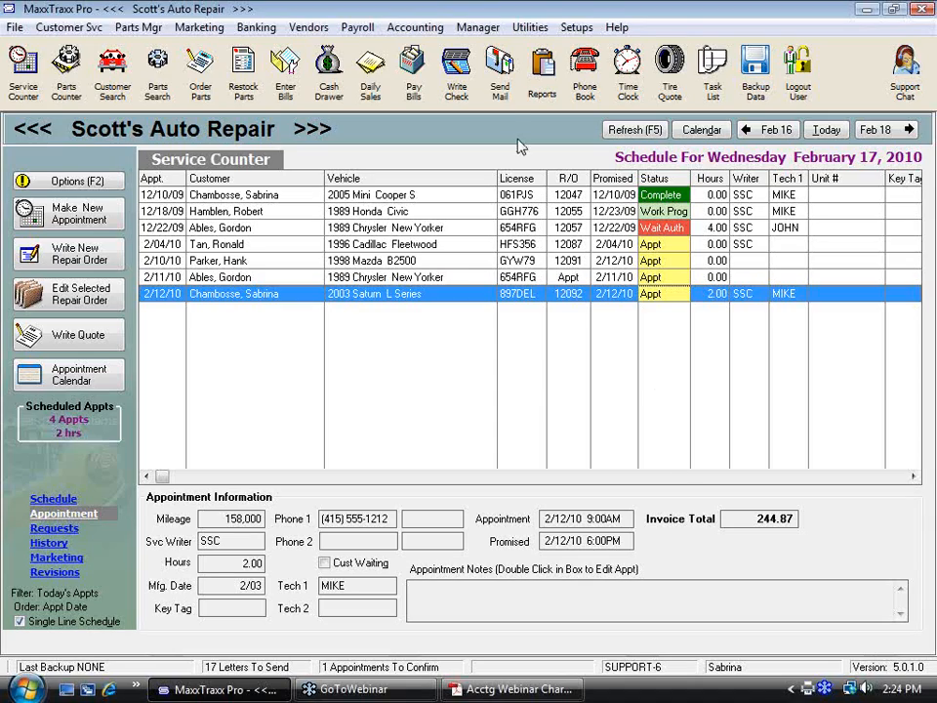
Examine the Inventory Valuation Balance register in the chart of accounts for transactions from the last year.
{"action": "left_click", "coordinate": [422, 29]}
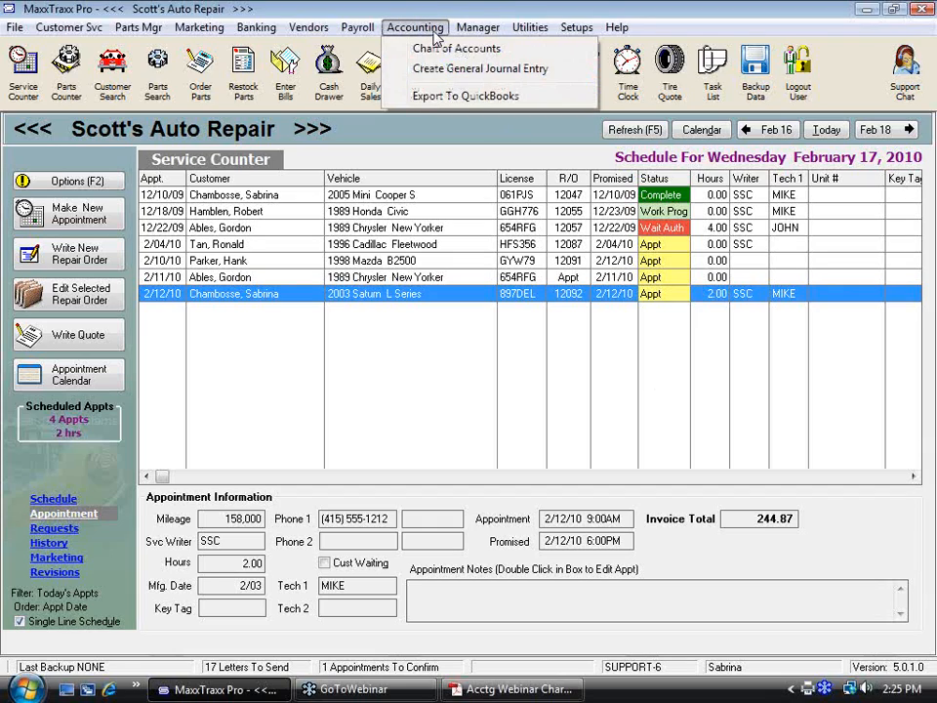
{"action": "left_click", "coordinate": [429, 47]}
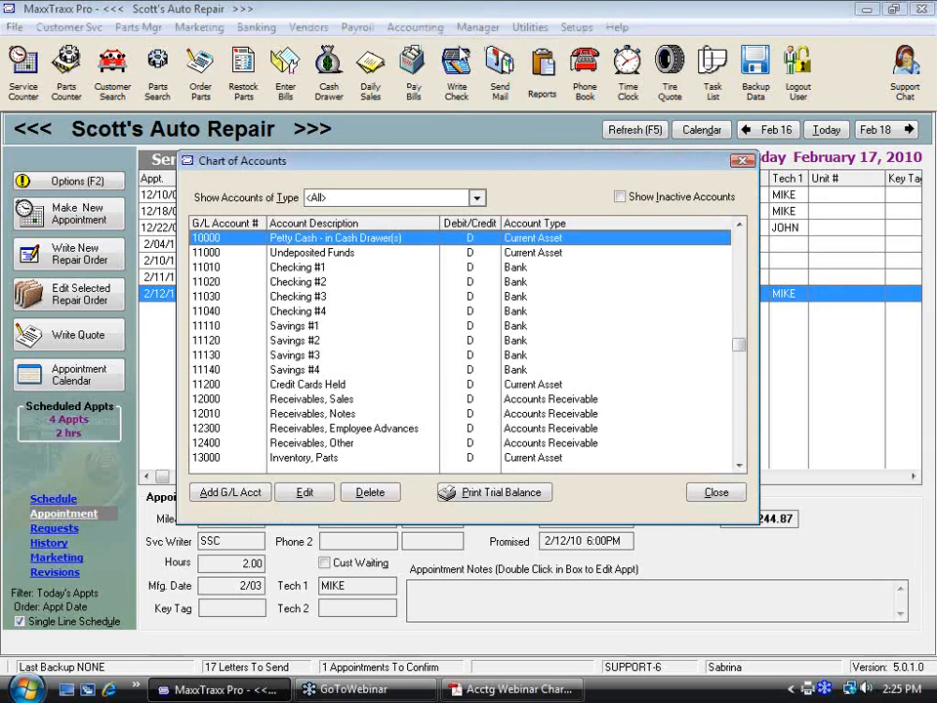
{"action": "key", "text": "5"}
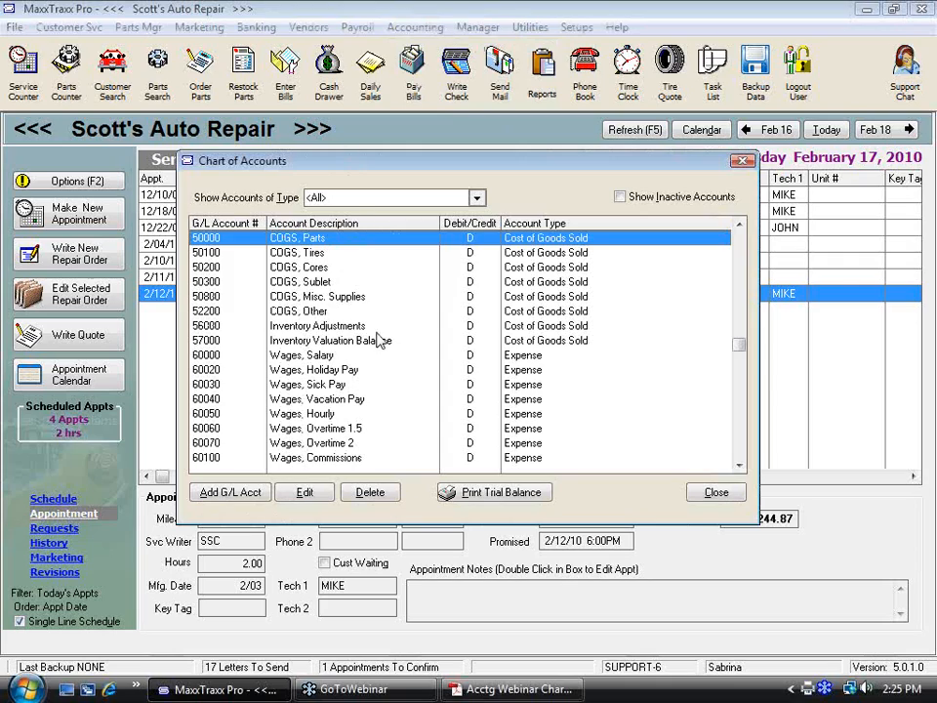
{"action": "left_click", "coordinate": [306, 342]}
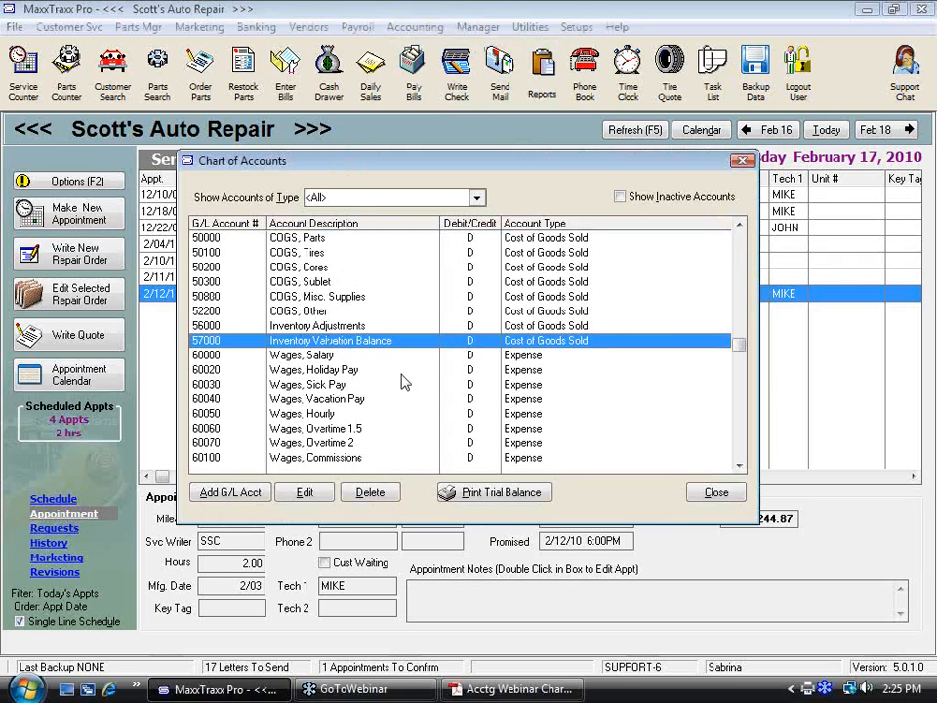
{"action": "double_click", "coordinate": [468, 344]}
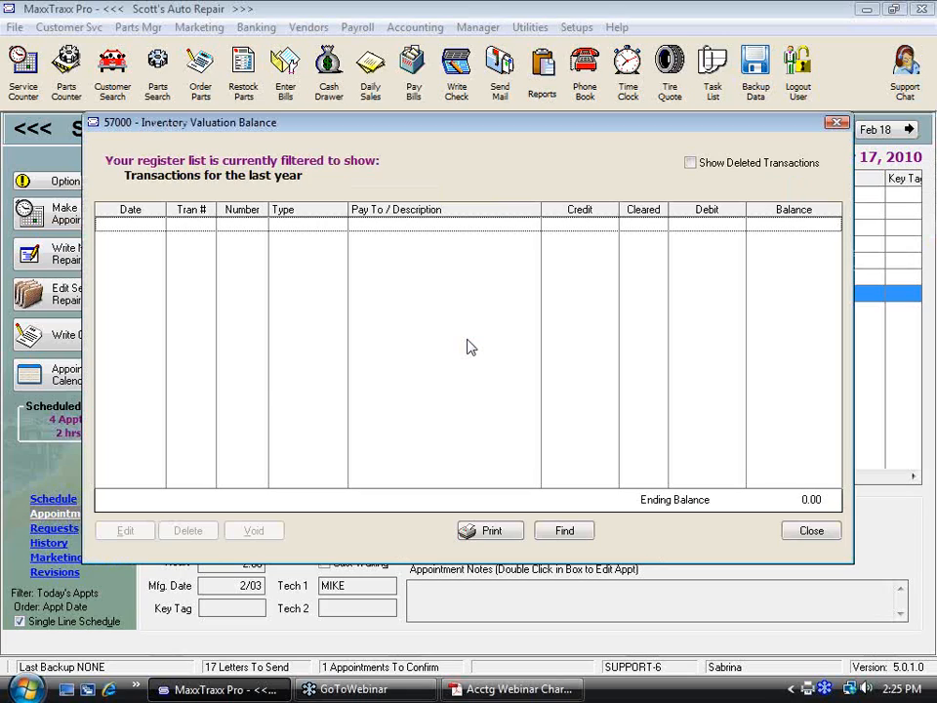
{"action": "left_click", "coordinate": [813, 532]}
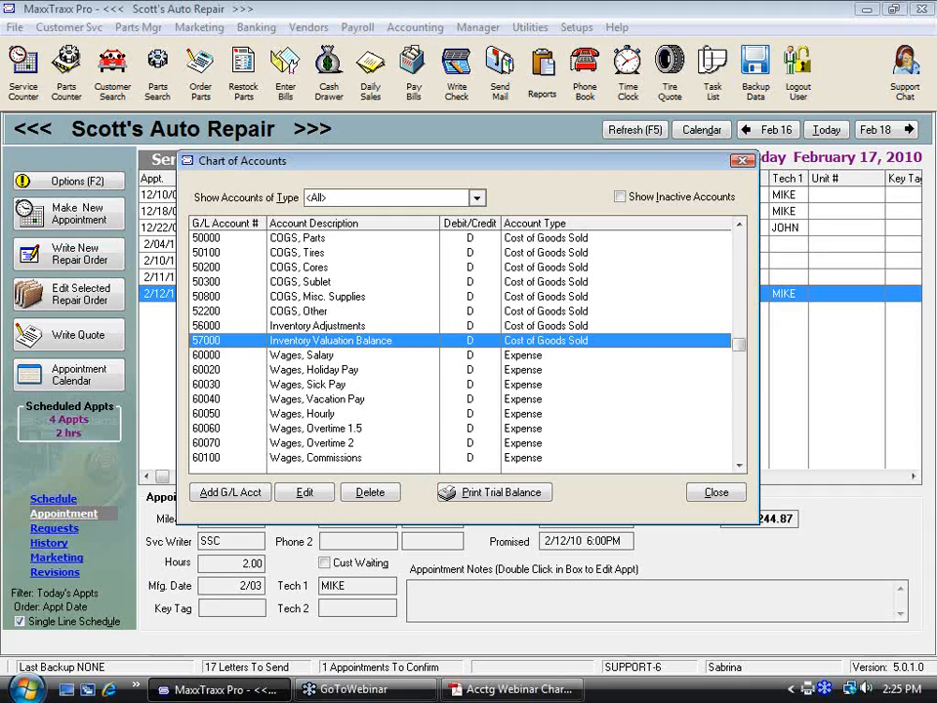
Search the Inventory Valuation Balance register for records dated between 11/19/2009 and 2/17/2010, and close the chart of accounts.
{"action": "double_click", "coordinate": [420, 349]}
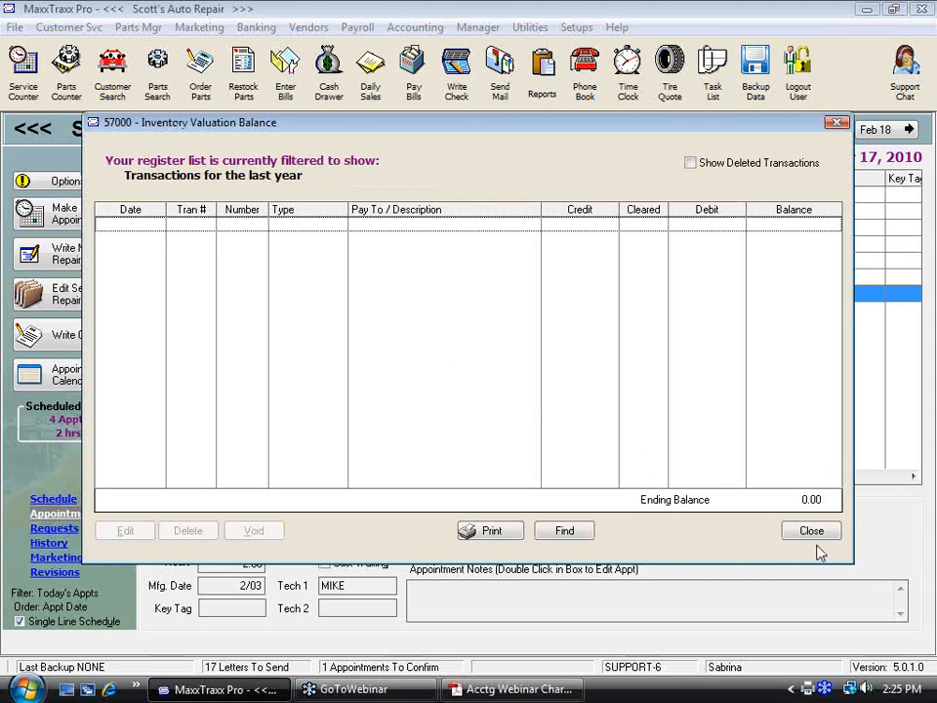
{"action": "left_click", "coordinate": [578, 535]}
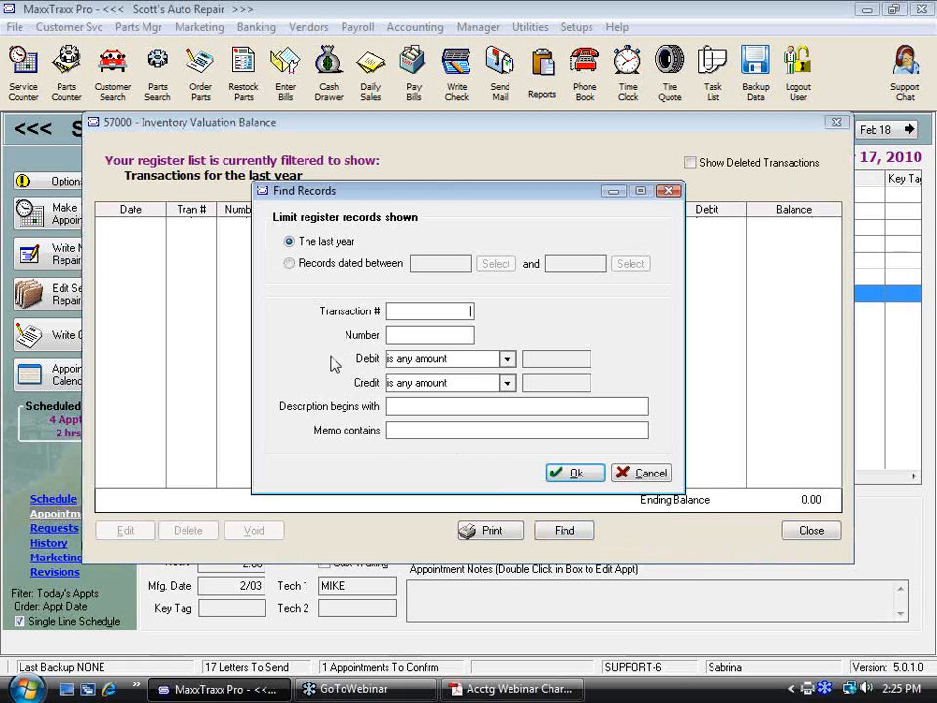
{"action": "left_click", "coordinate": [289, 263]}
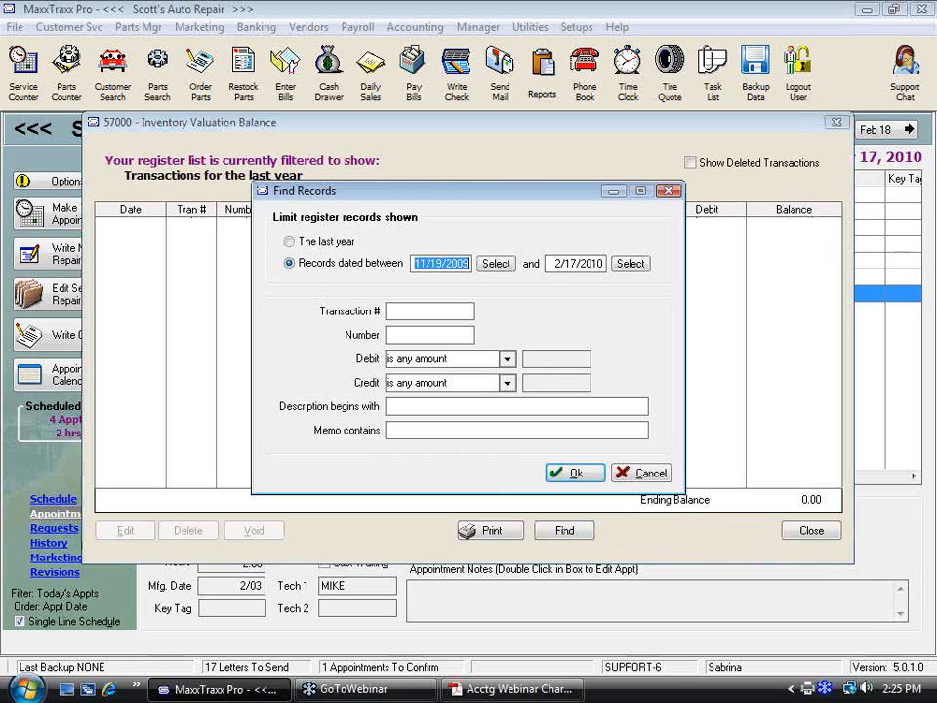
{"action": "left_click", "coordinate": [576, 474]}
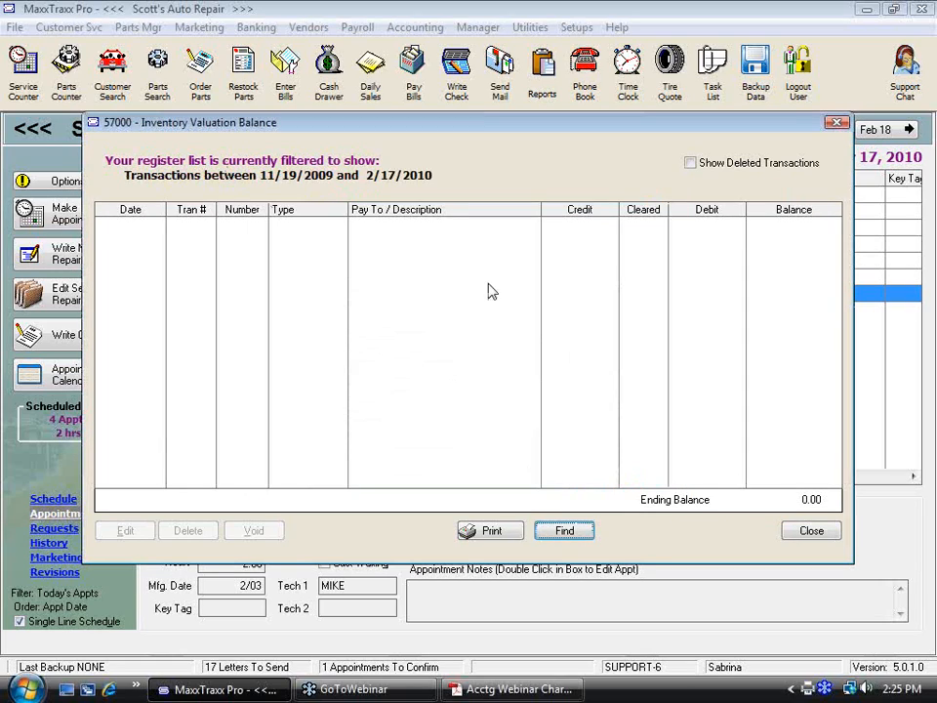
{"action": "left_click", "coordinate": [811, 531]}
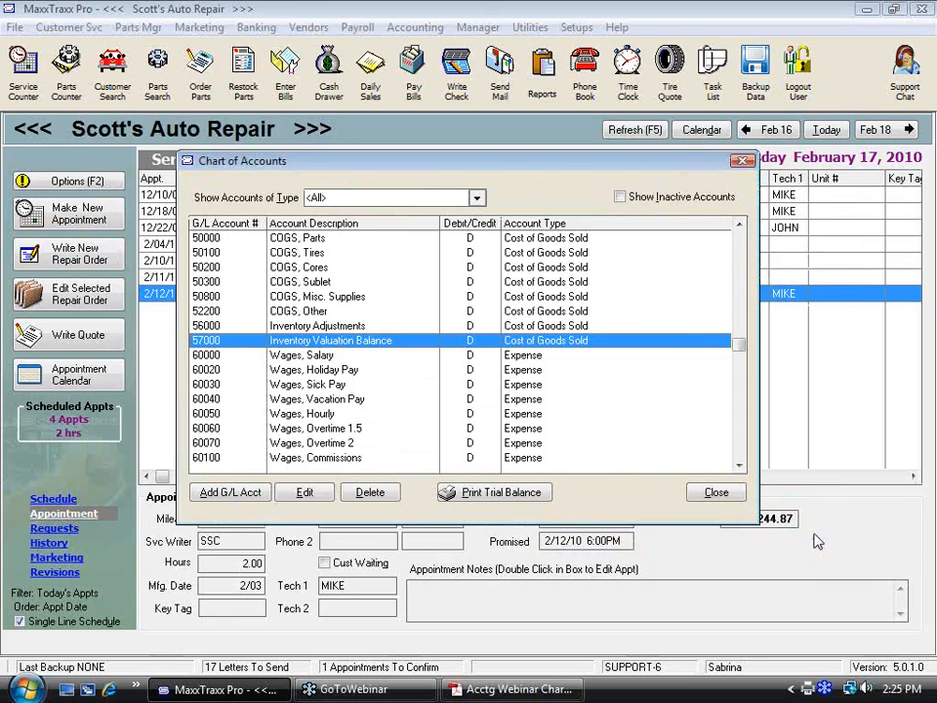
{"action": "left_click", "coordinate": [716, 493]}
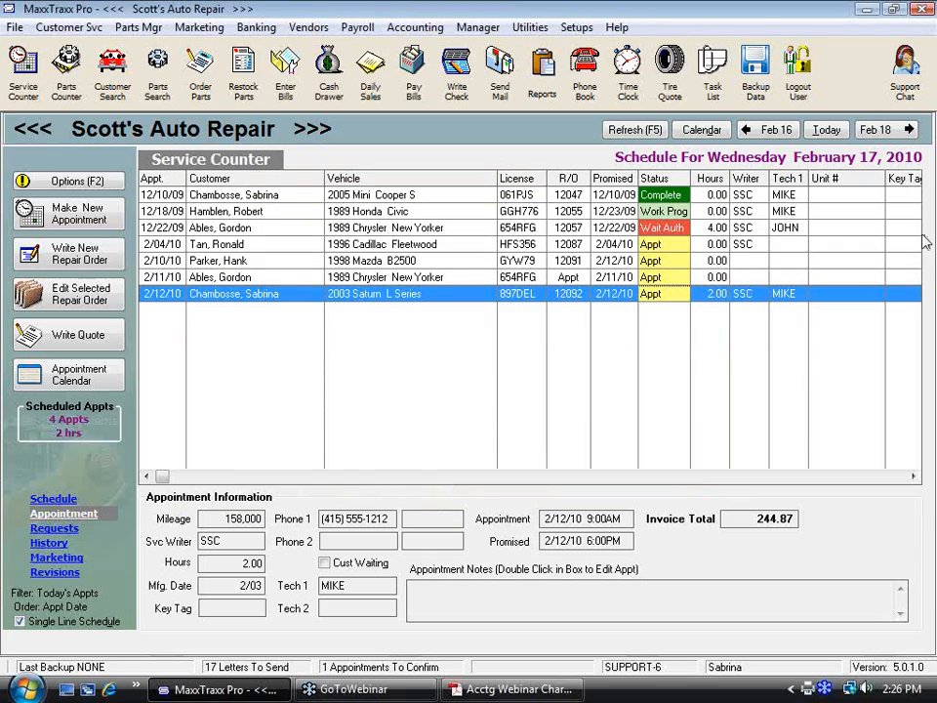
{"action": "left_click", "coordinate": [925, 37]}
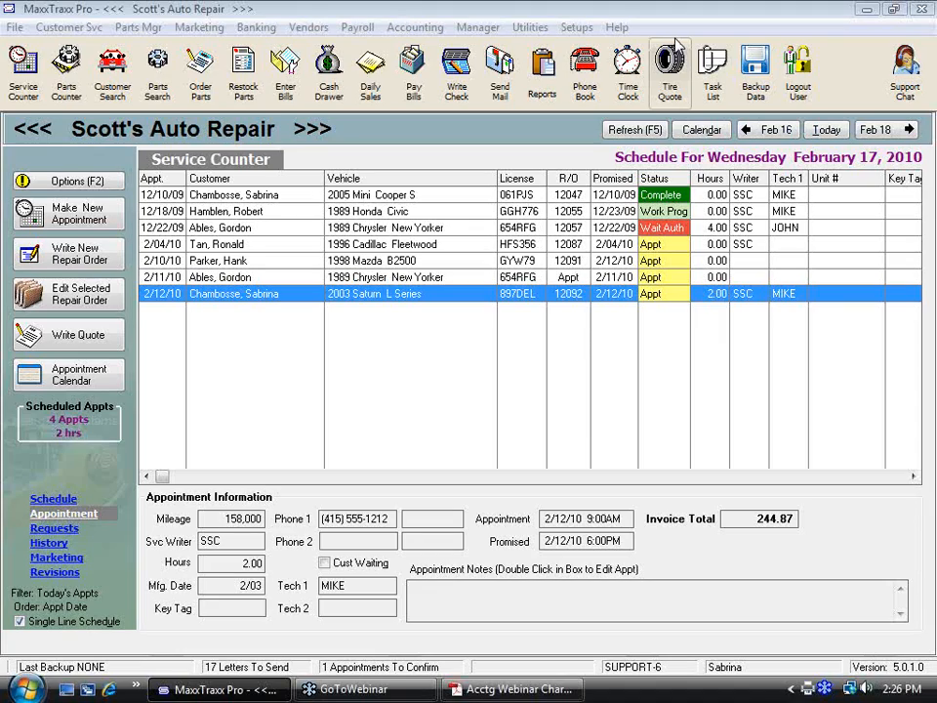
Open the 1996 Cadillac Fleetwood repair order without filling in the requested details and examine the oil filter's cost and profitability.
{"action": "double_click", "coordinate": [371, 247]}
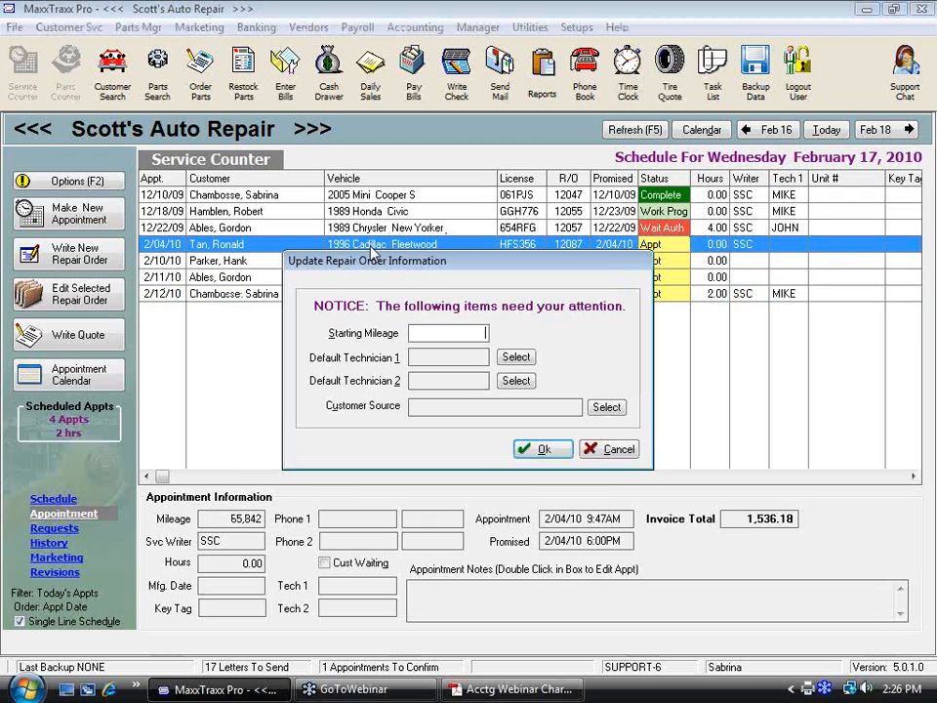
{"action": "left_click", "coordinate": [535, 449]}
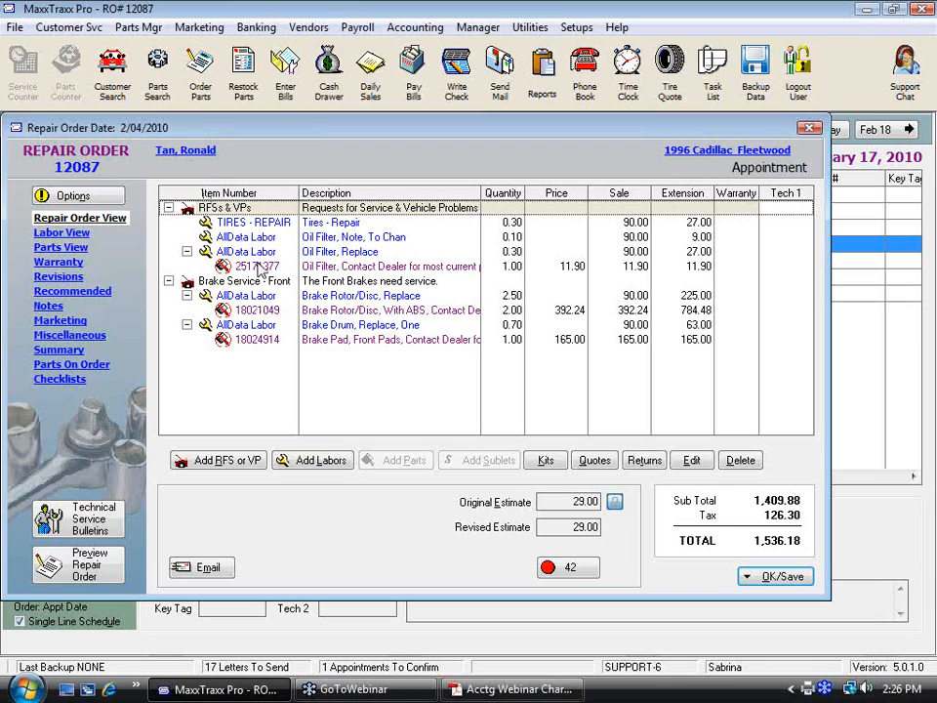
{"action": "double_click", "coordinate": [259, 267]}
{"action": "left_click", "coordinate": [241, 579]}
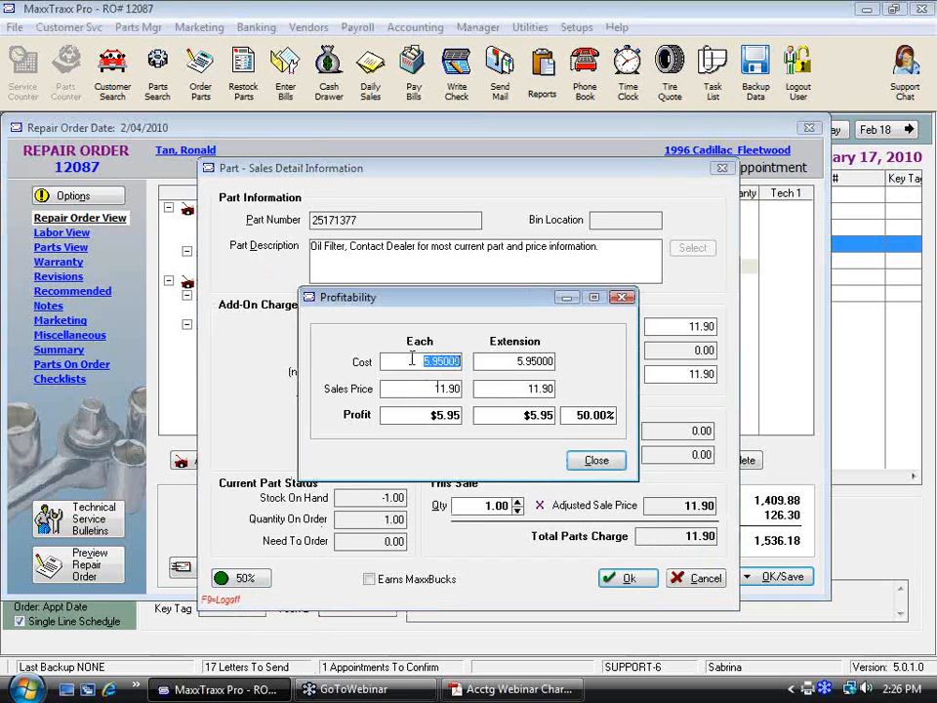
{"action": "left_click", "coordinate": [597, 460]}
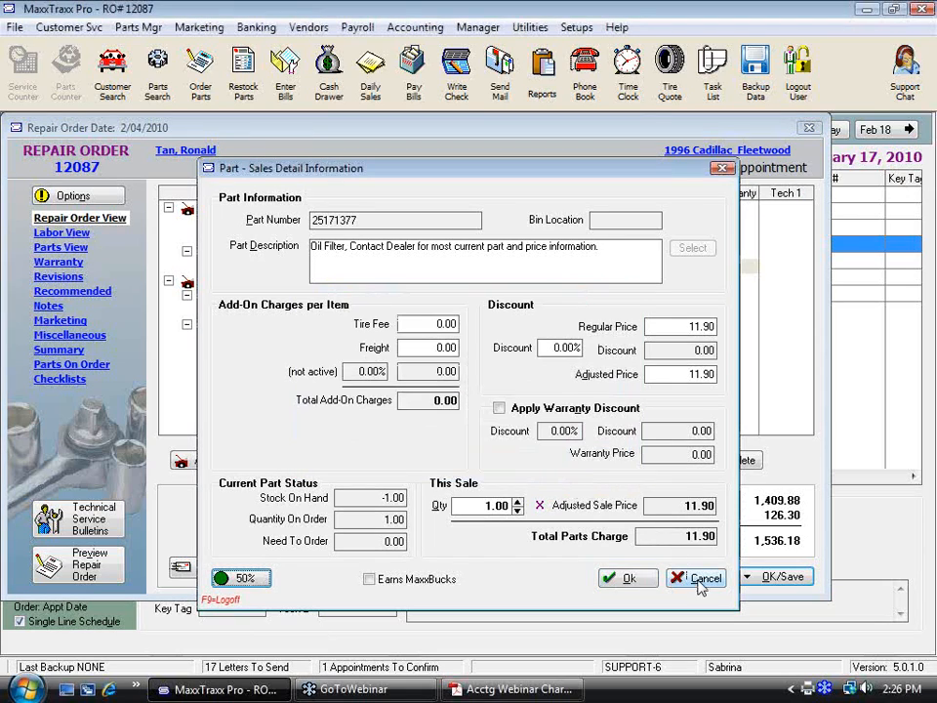
{"action": "left_click", "coordinate": [703, 582]}
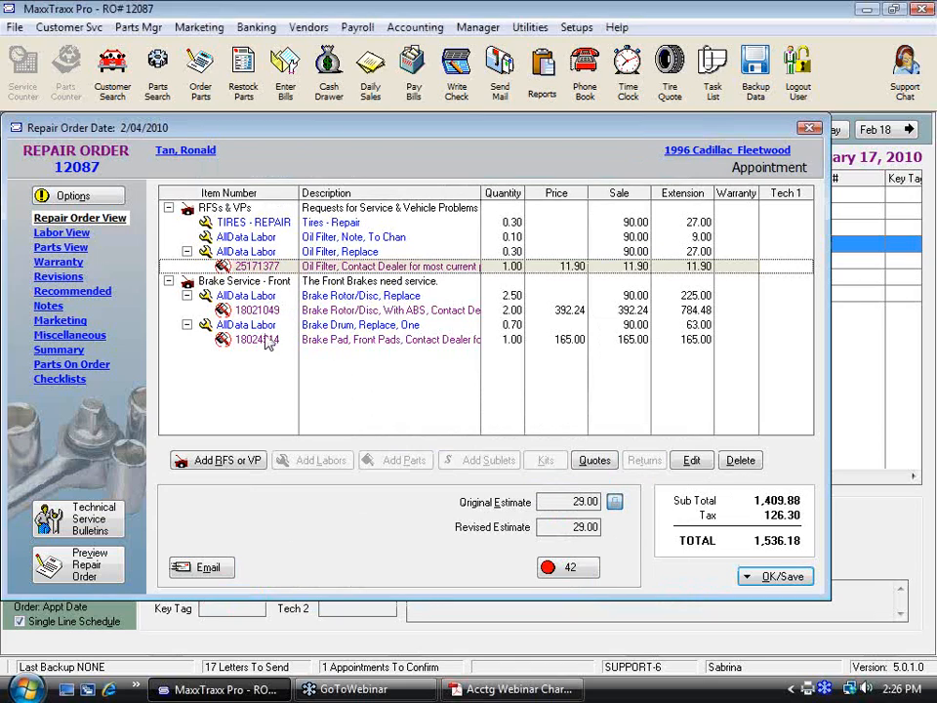
Examine the cost and profitability of the front brake pads on the repair order.
{"action": "double_click", "coordinate": [263, 340]}
{"action": "left_click", "coordinate": [252, 580]}
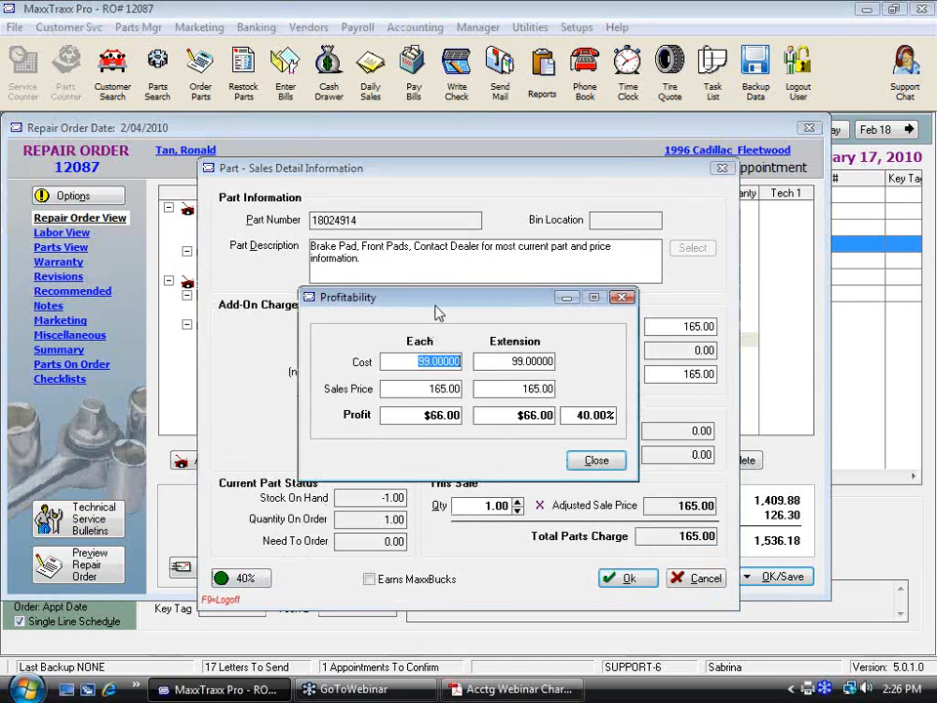
{"action": "left_click", "coordinate": [598, 458]}
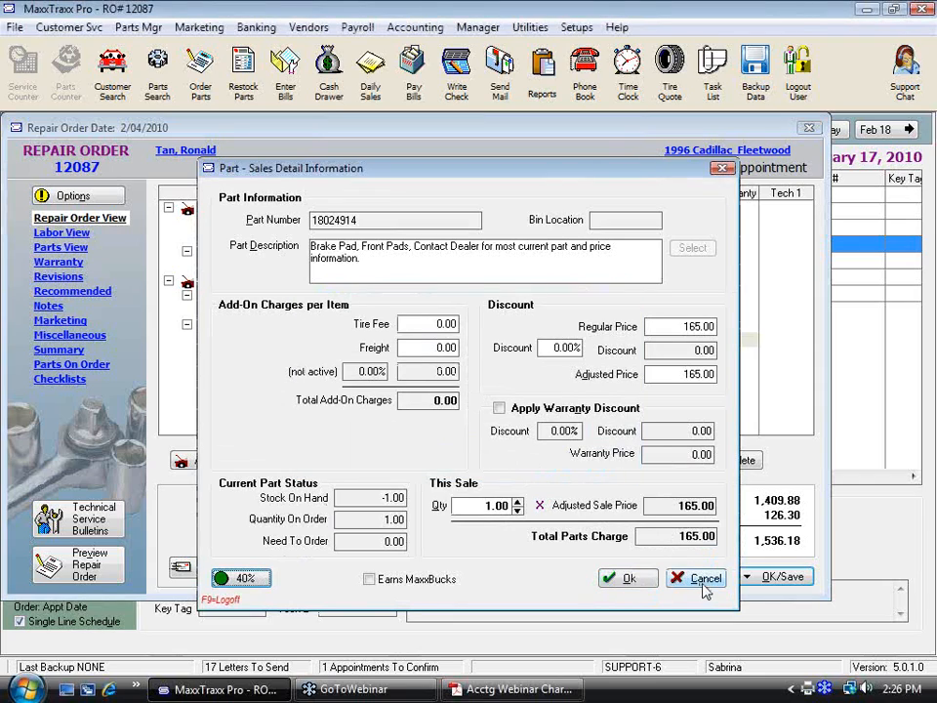
{"action": "left_click", "coordinate": [705, 580]}
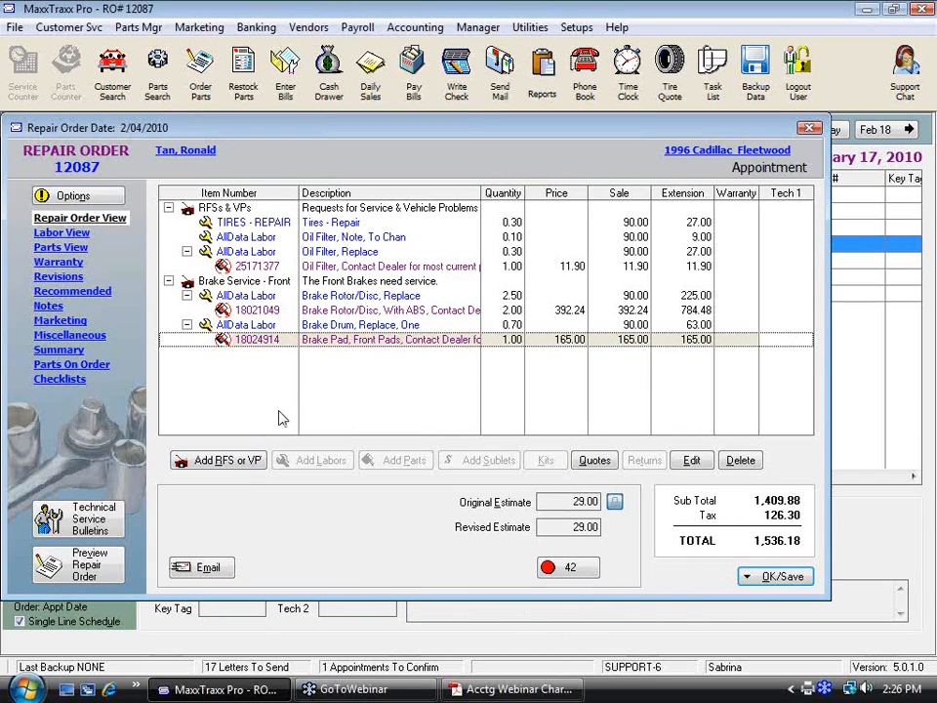
Search the part list for part number "test part 1" to add under the Brake Drum, Replace labor.
{"action": "left_click", "coordinate": [332, 327]}
{"action": "left_click", "coordinate": [413, 466]}
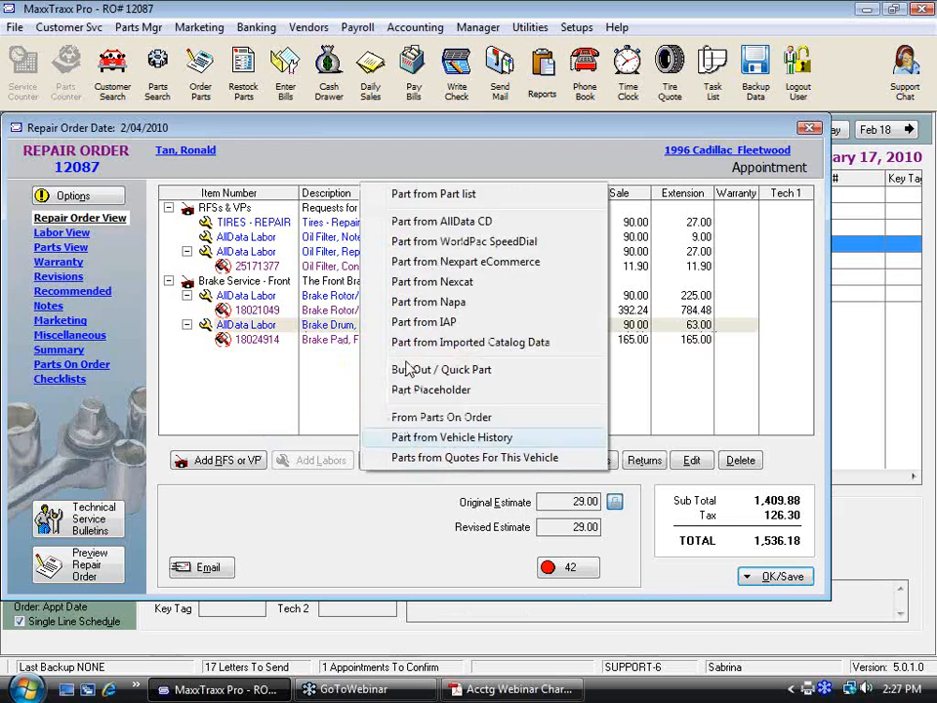
{"action": "left_click", "coordinate": [450, 191]}
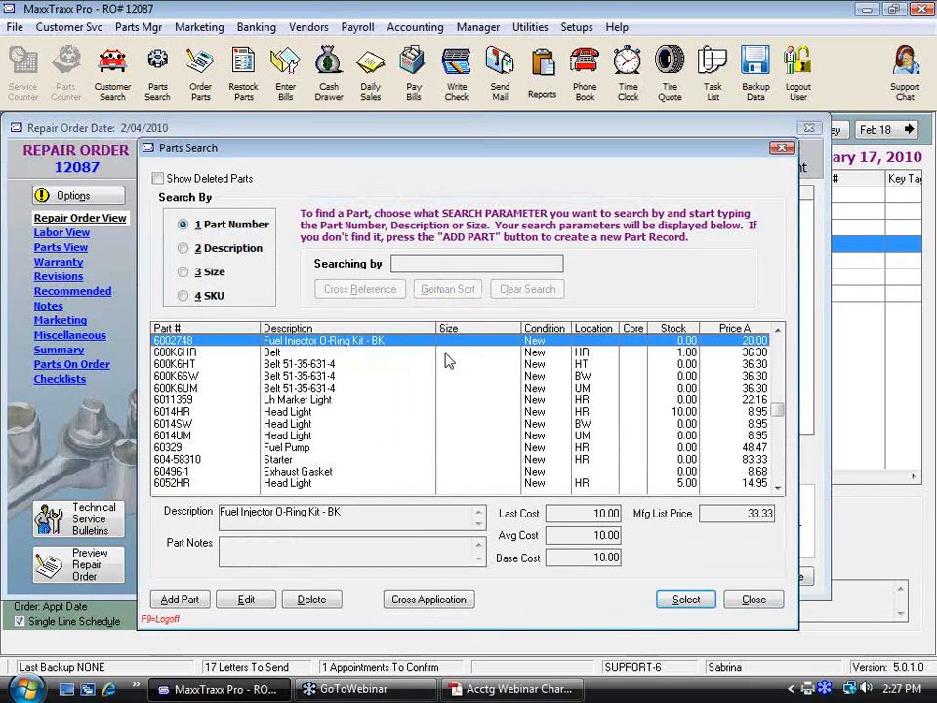
{"action": "type", "text": "test"}
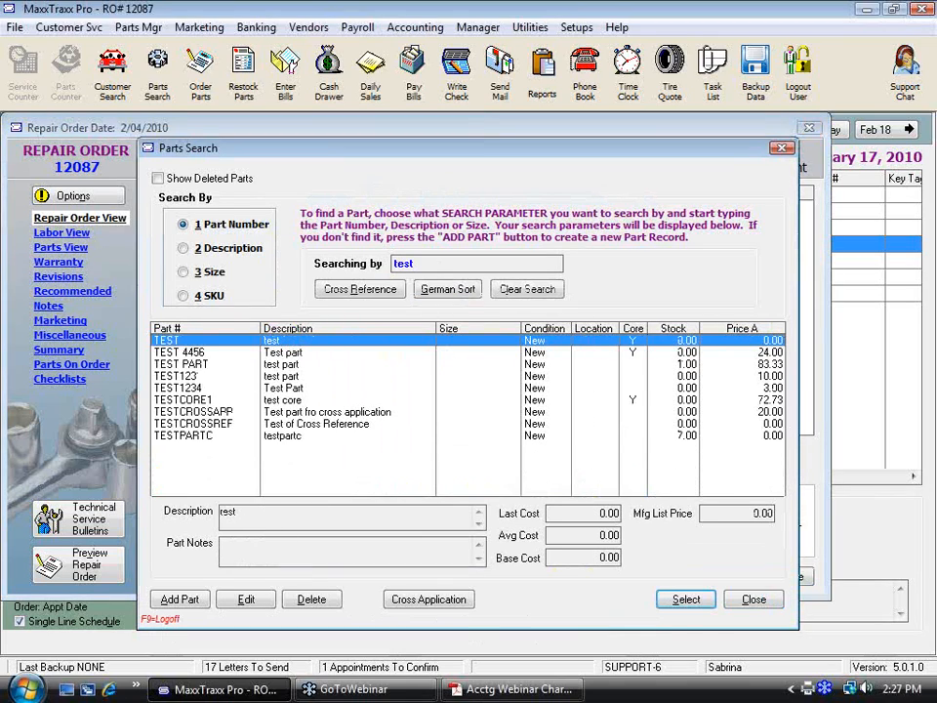
{"action": "type", "text": " part"}
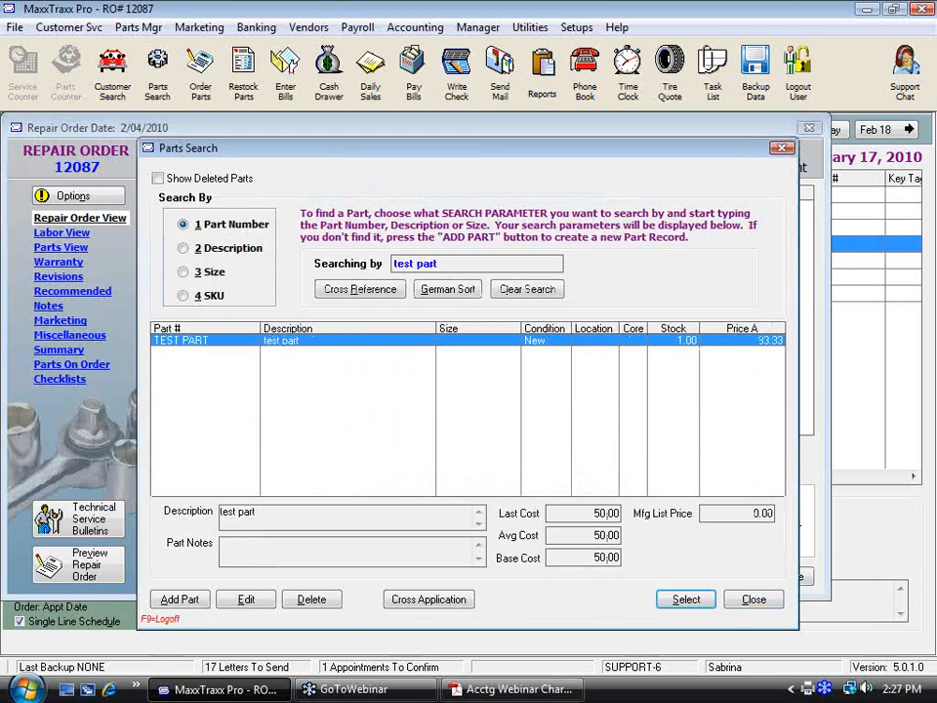
{"action": "type", "text": " 1"}
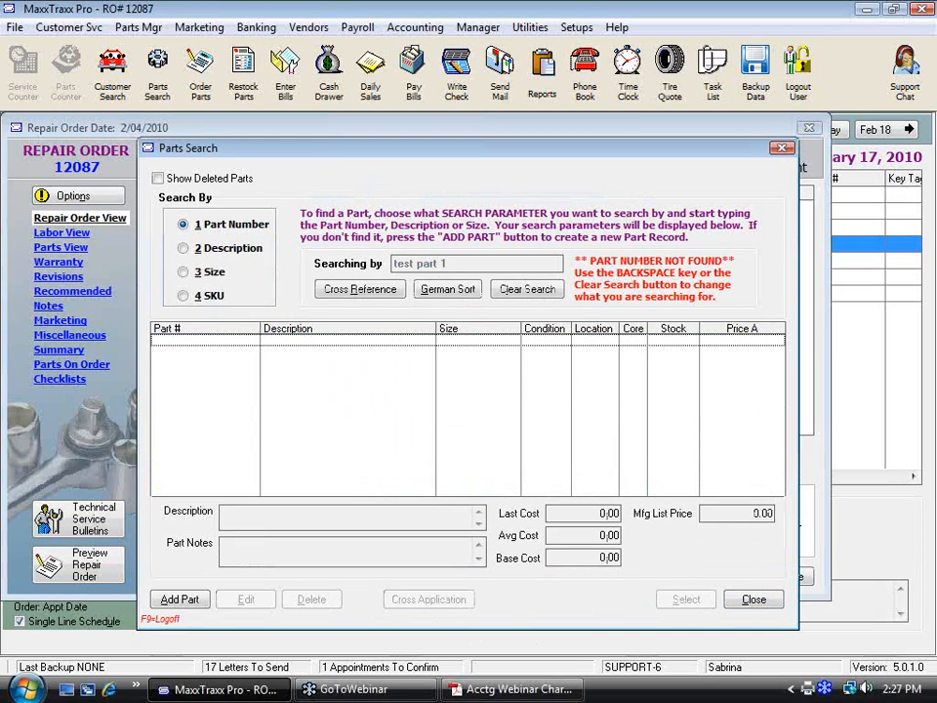
Start a new part record for TEST PART 1 with the description "test part", keeping the default details.
{"action": "left_click", "coordinate": [181, 600]}
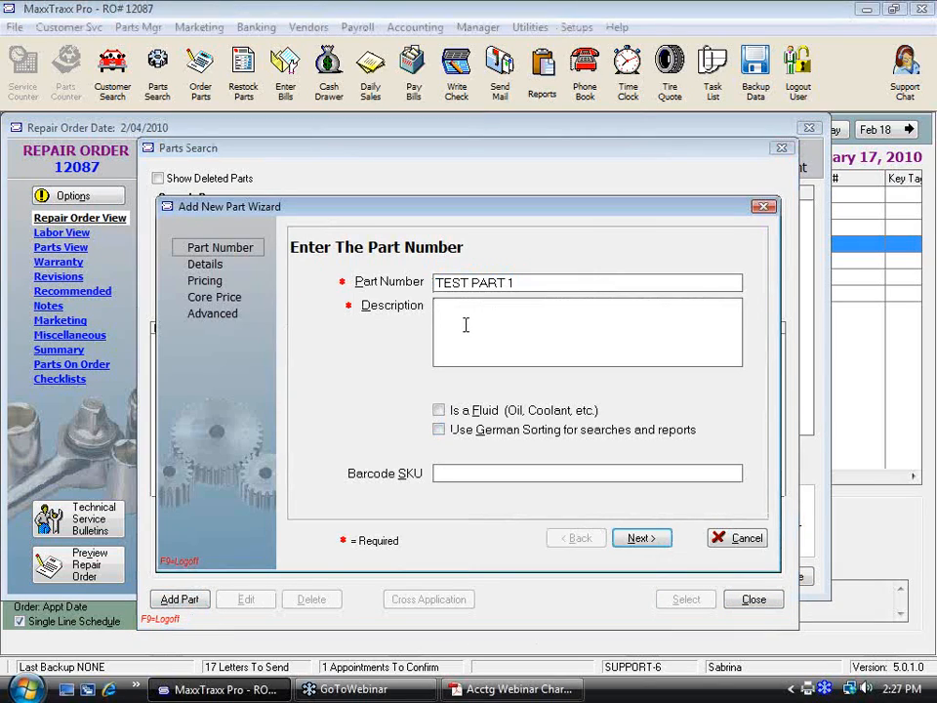
{"action": "type", "text": "test part"}
{"action": "left_click", "coordinate": [641, 539]}
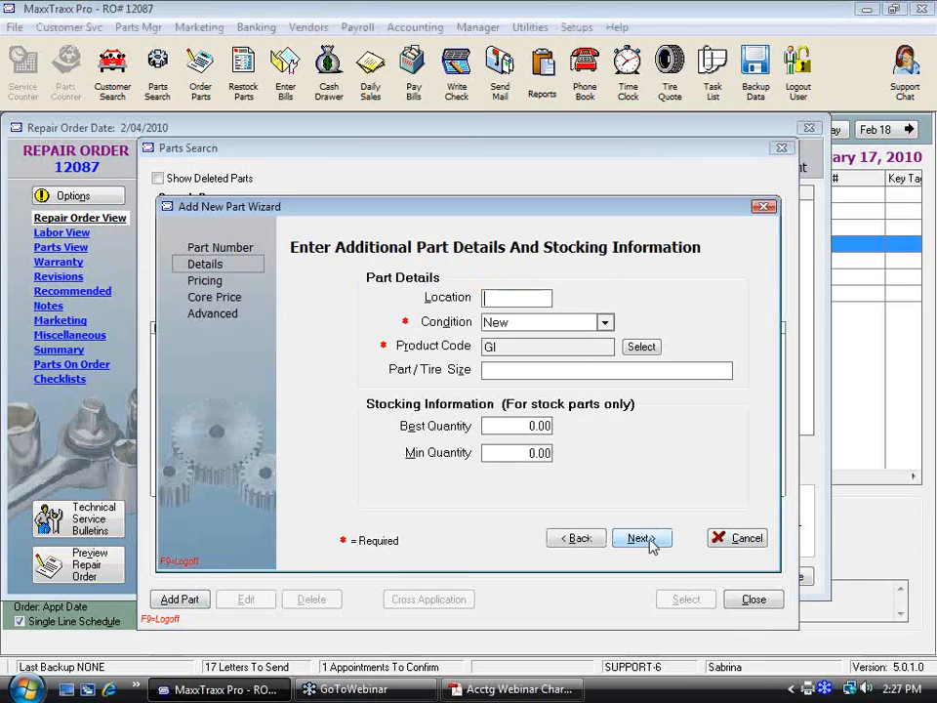
{"action": "left_click", "coordinate": [650, 542]}
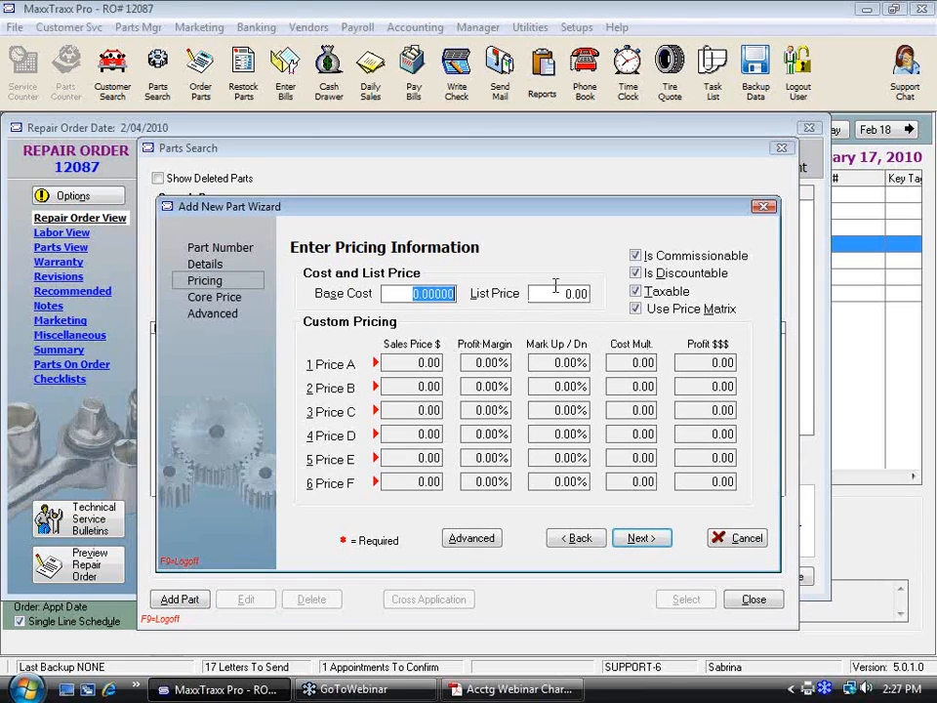
Set the new part's list price to 5.00 and save it without a base cost, selling price or core tracking.
{"action": "left_click", "coordinate": [555, 294]}
{"action": "type", "text": "5"}
{"action": "key", "text": "Tab"}
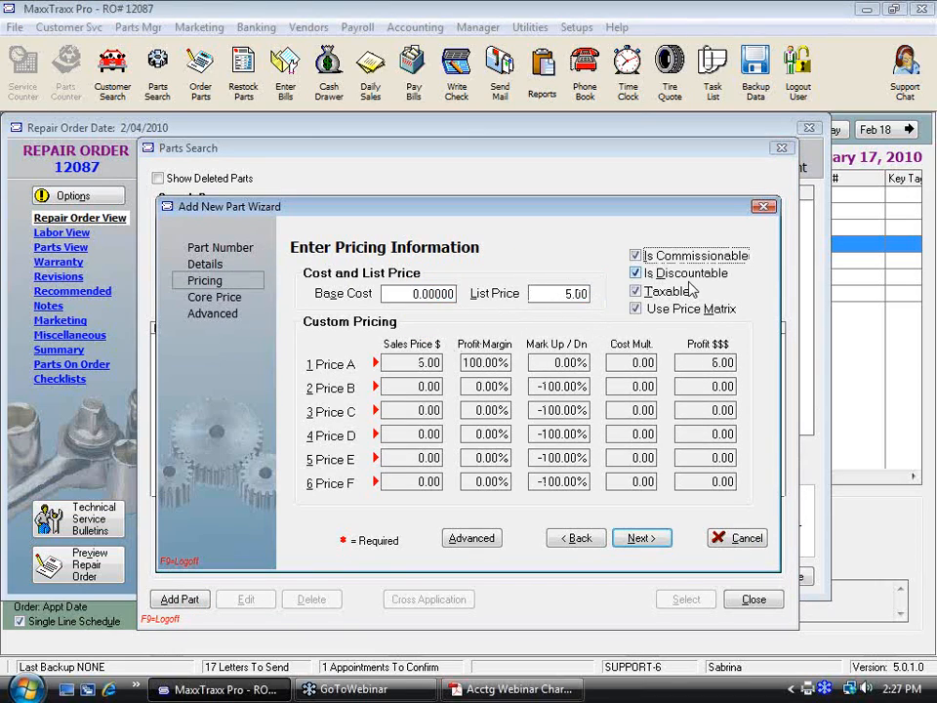
{"action": "left_click", "coordinate": [639, 538]}
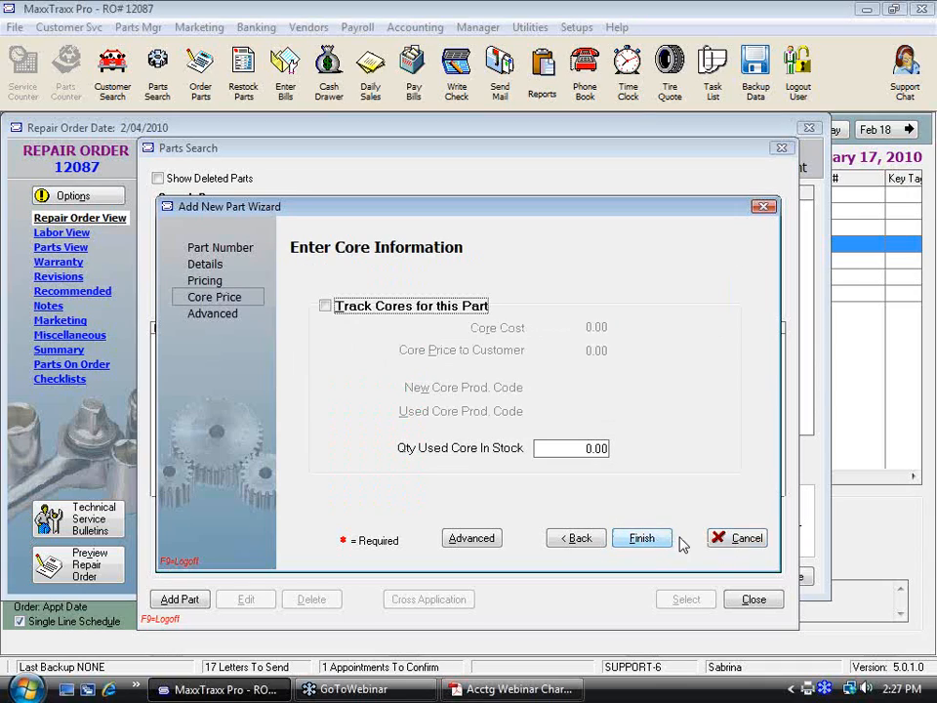
{"action": "left_click", "coordinate": [640, 540]}
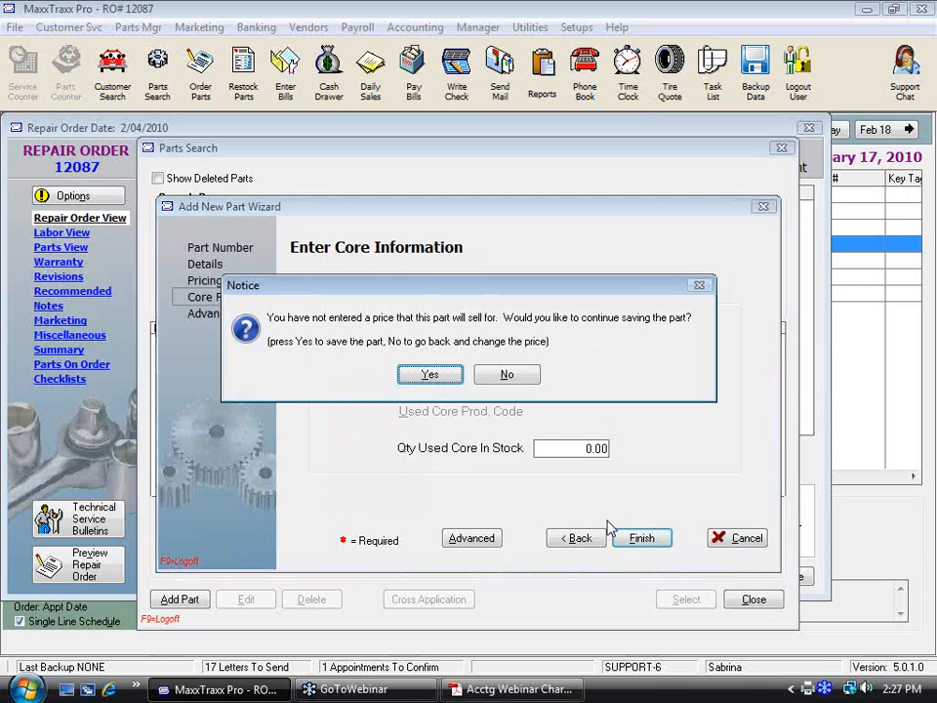
{"action": "left_click", "coordinate": [430, 376]}
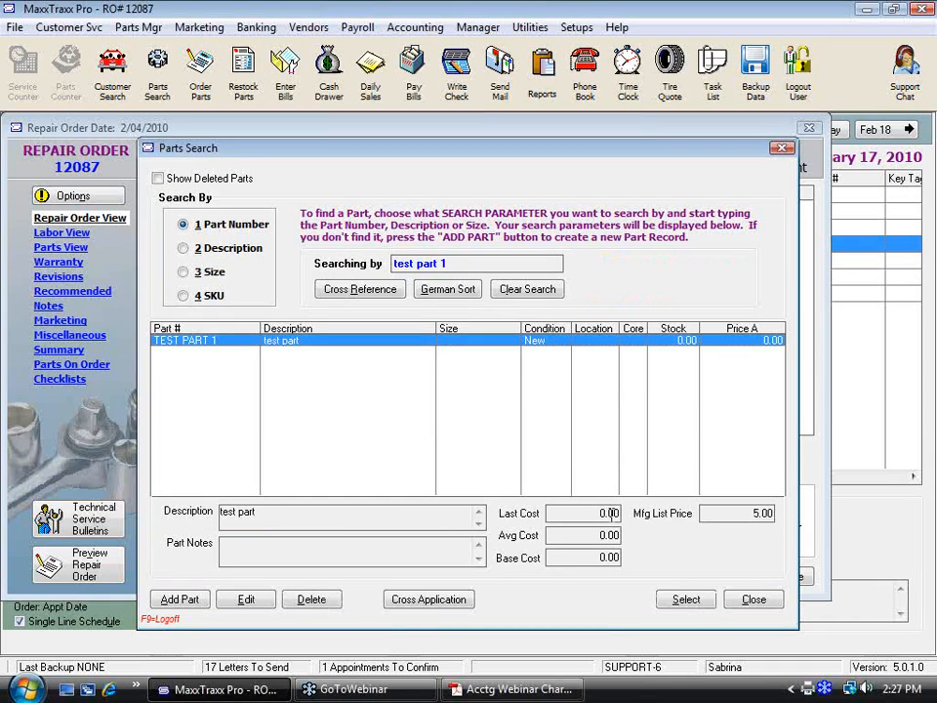
Add one TEST PART 1 to the repair order without entering a cost.
{"action": "left_click", "coordinate": [688, 601]}
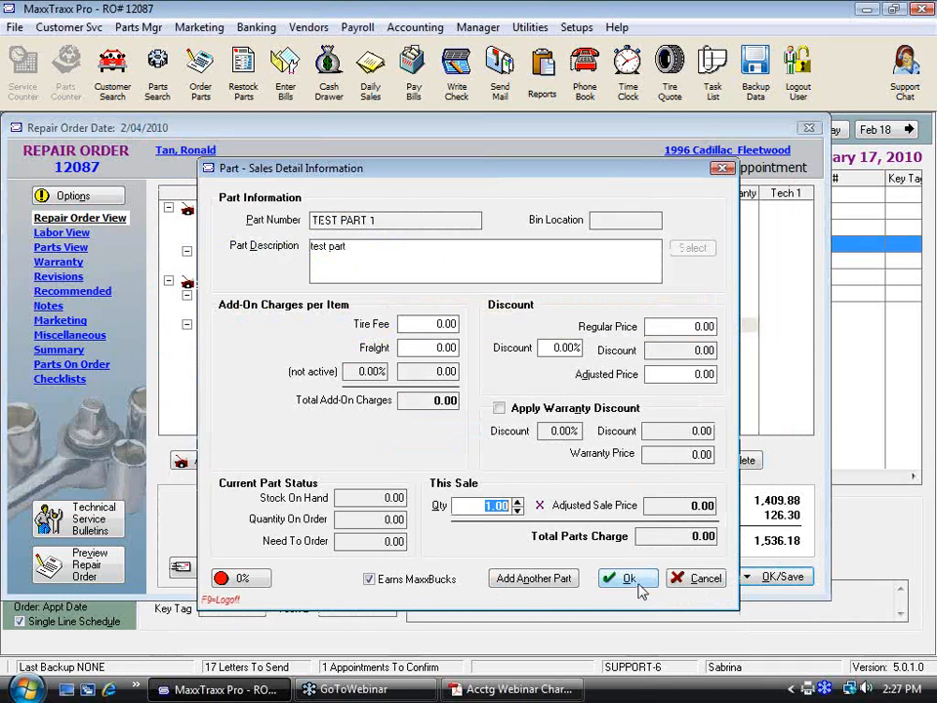
{"action": "left_click", "coordinate": [636, 584]}
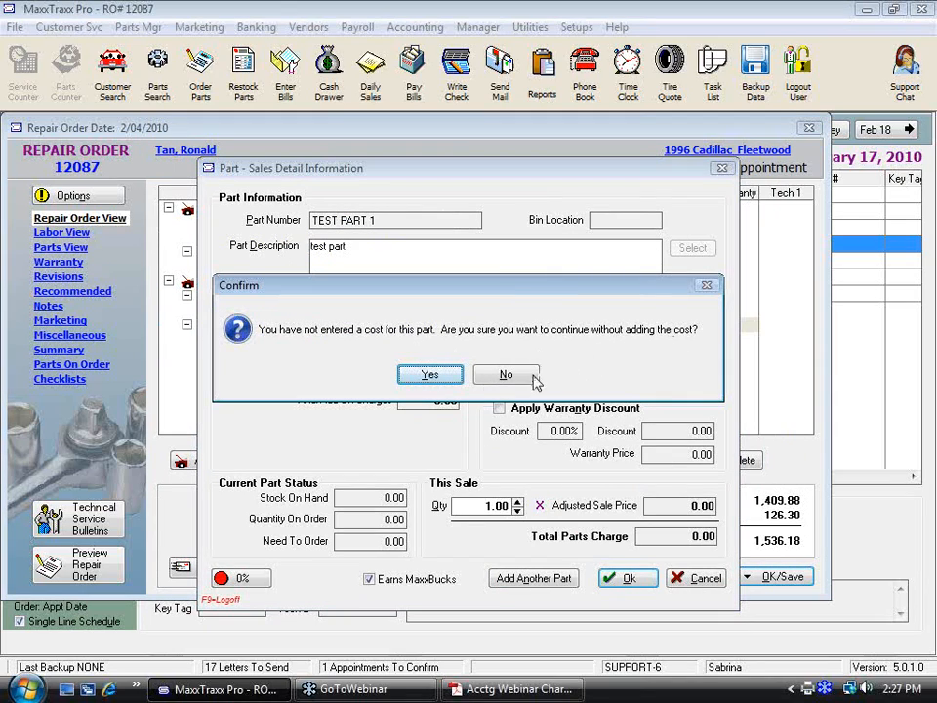
{"action": "left_click", "coordinate": [430, 374]}
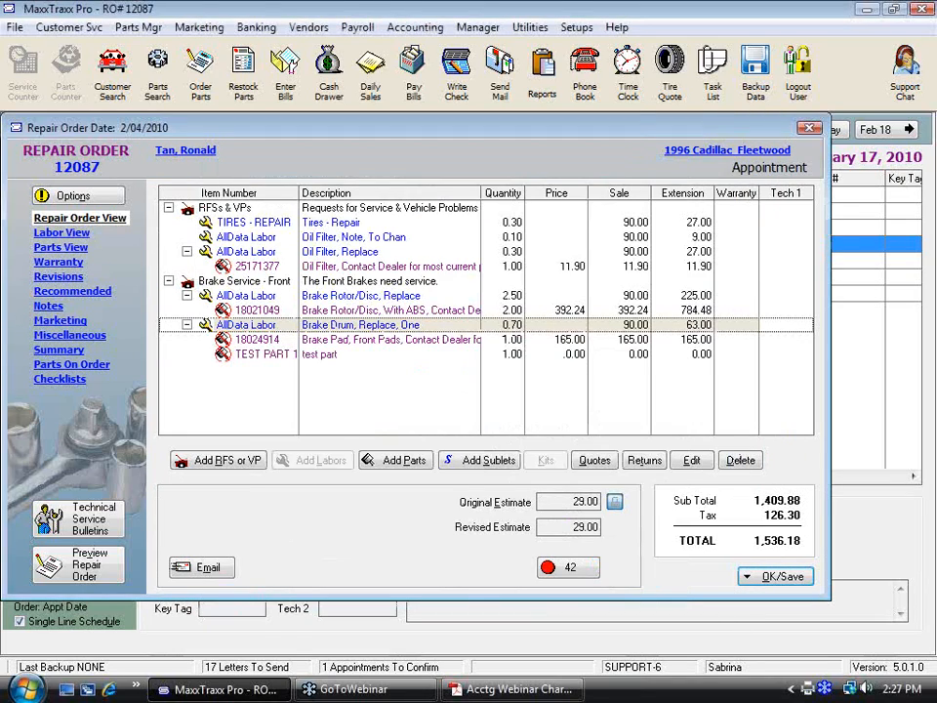
Set TEST PART 1's regular price to 54.00 on the repair order and save it without a cost.
{"action": "left_click", "coordinate": [261, 354]}
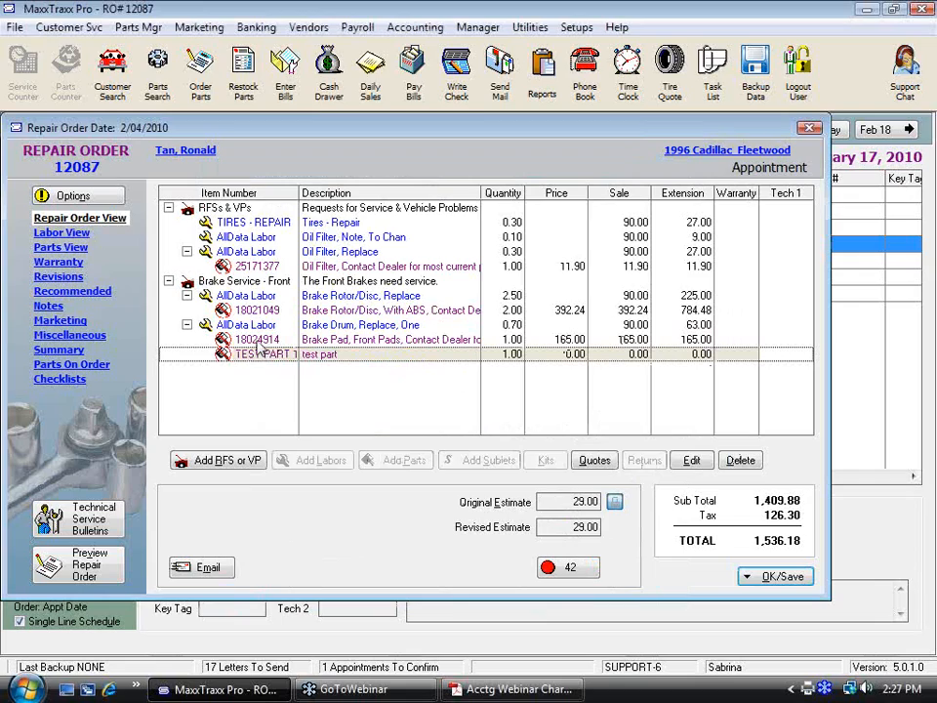
{"action": "key", "text": "Up"}
{"action": "left_click", "coordinate": [276, 356]}
{"action": "double_click", "coordinate": [436, 359]}
{"action": "key", "text": "Tab"}
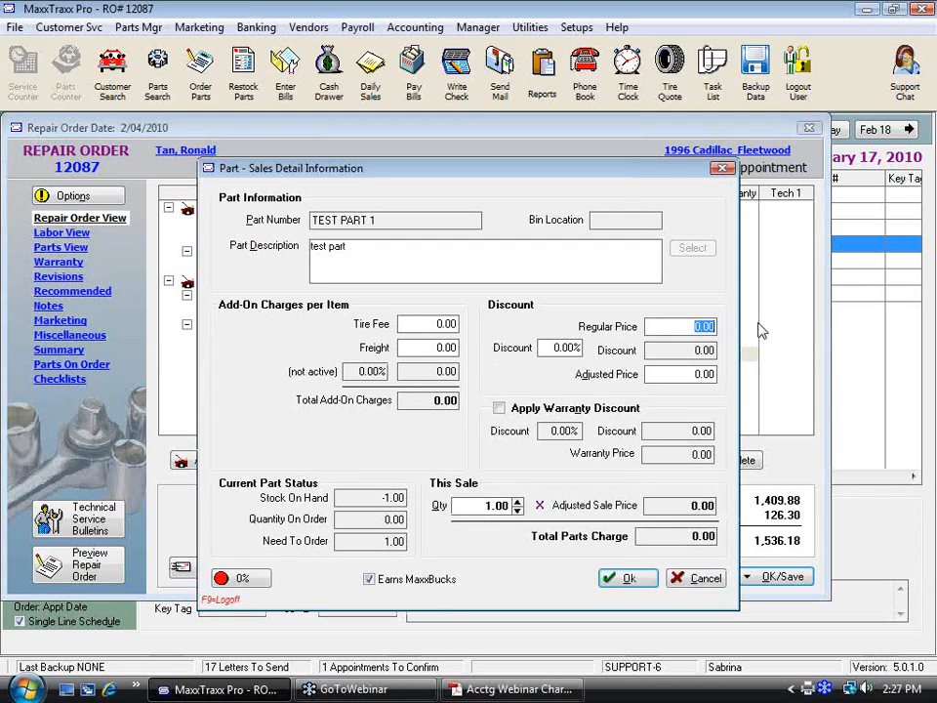
{"action": "type", "text": "54"}
{"action": "key", "text": "Tab"}
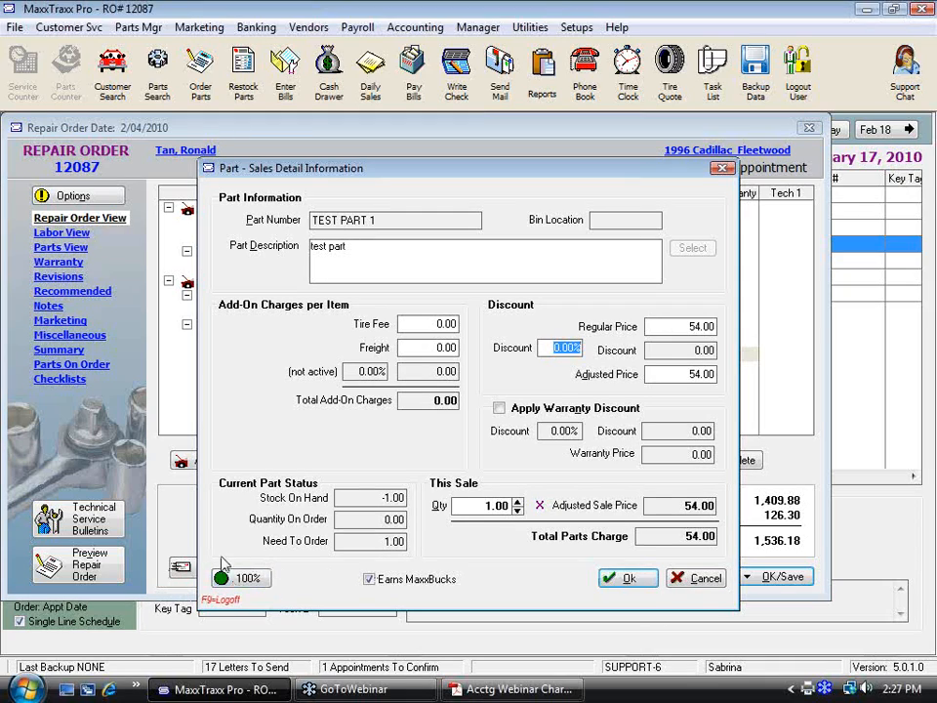
{"action": "left_click", "coordinate": [627, 578]}
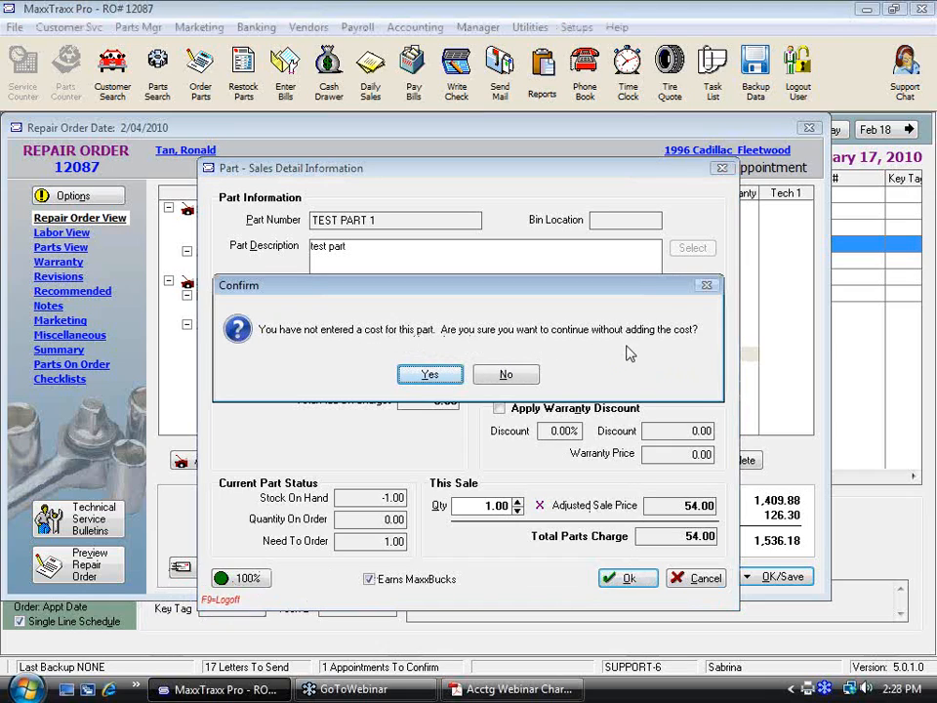
{"action": "left_click", "coordinate": [429, 375]}
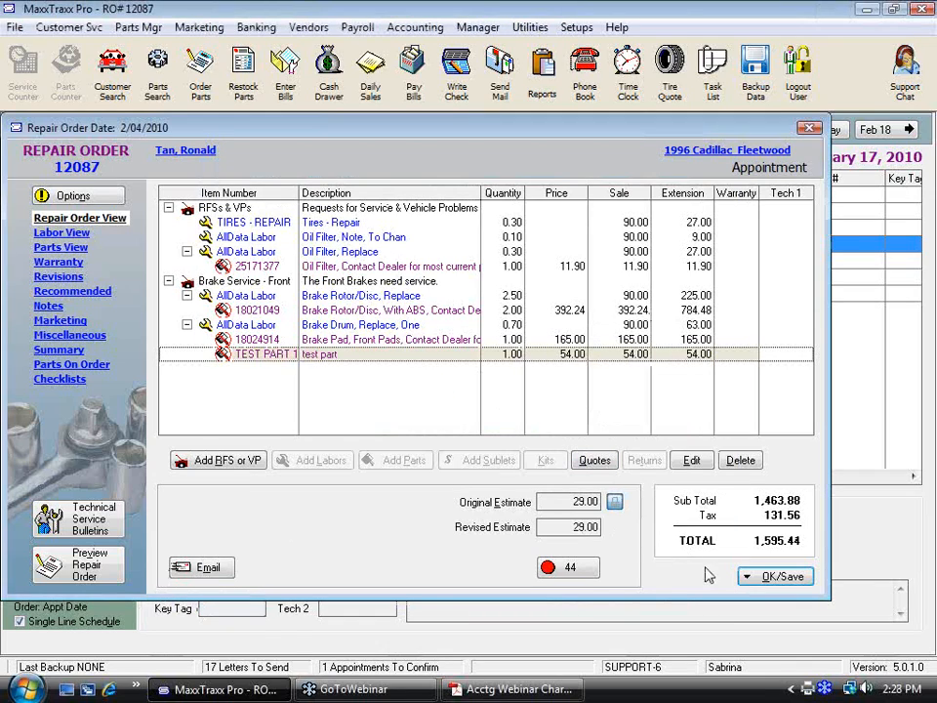
Send the repair order to payment with current costs, skipping the mileage, technician, estimate revision and parts ordering.
{"action": "left_click", "coordinate": [751, 577]}
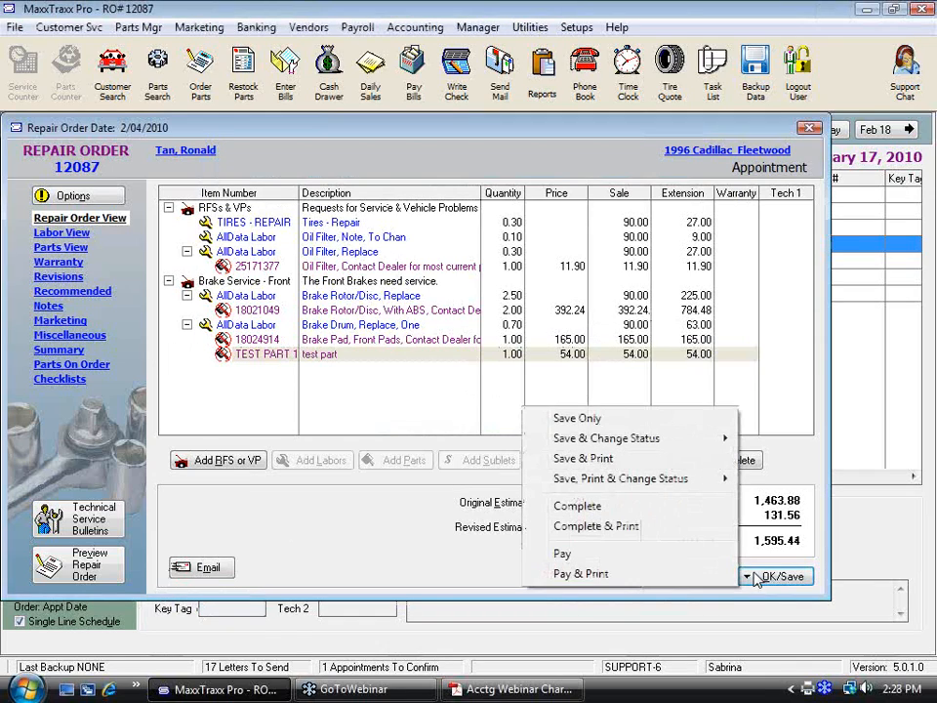
{"action": "left_click", "coordinate": [595, 556]}
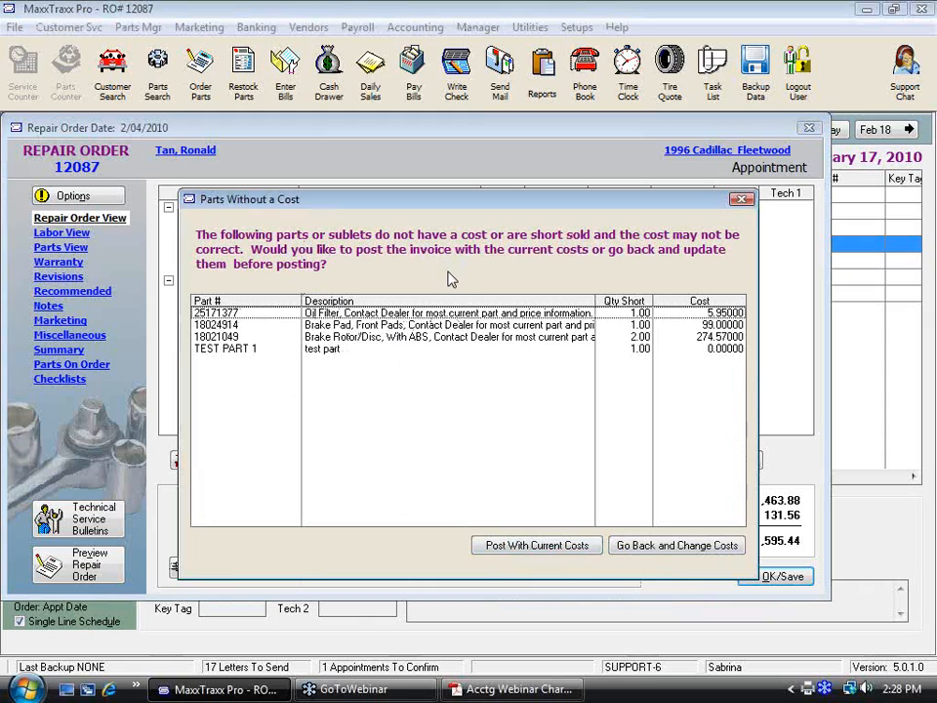
{"action": "left_click", "coordinate": [520, 548]}
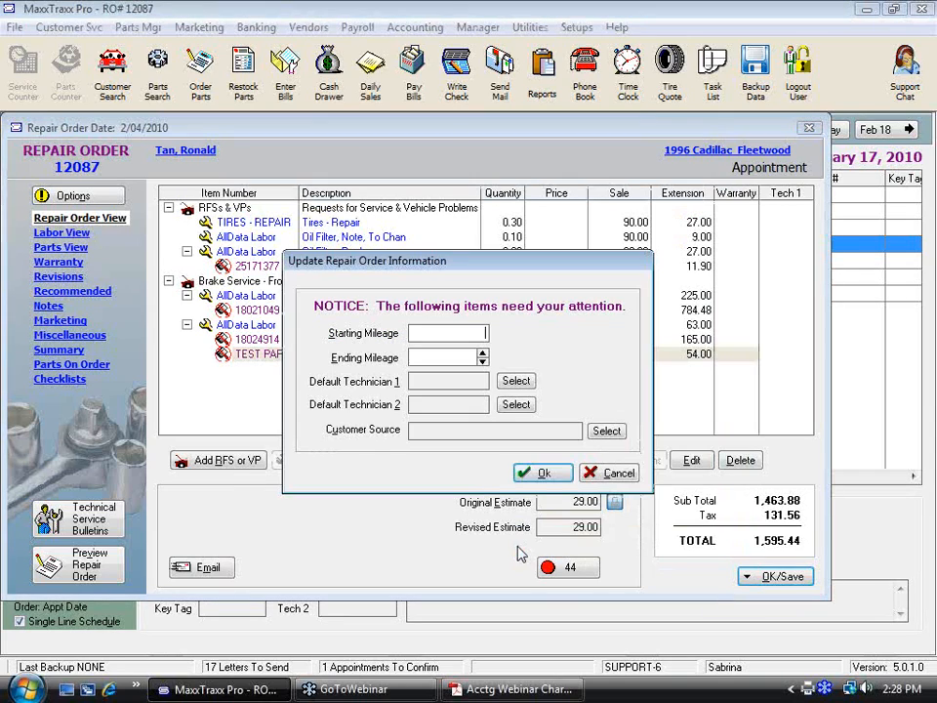
{"action": "left_click", "coordinate": [554, 476]}
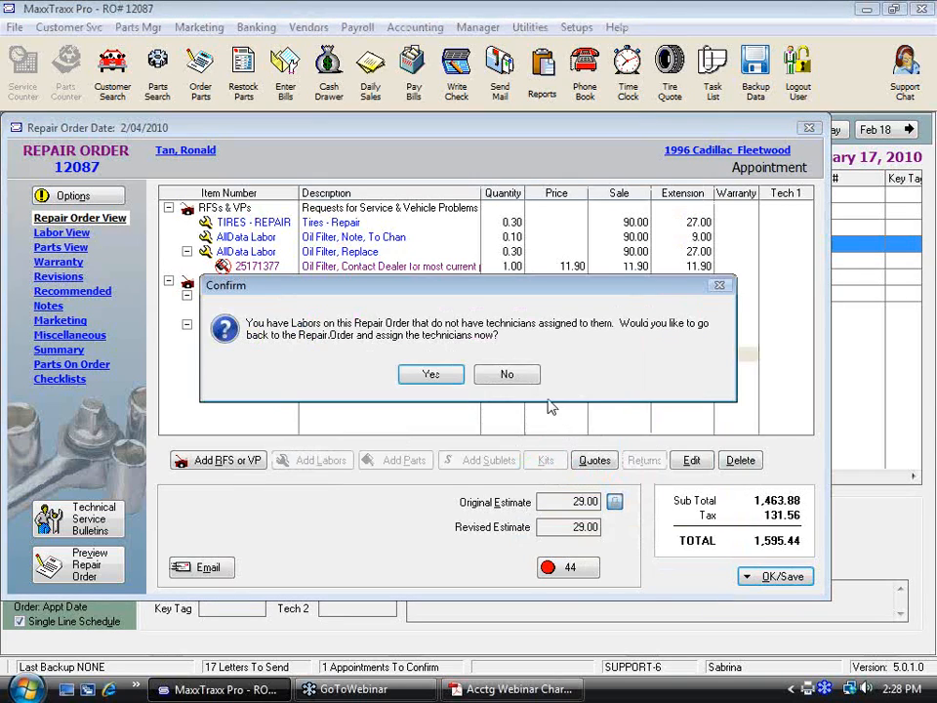
{"action": "left_click", "coordinate": [506, 374]}
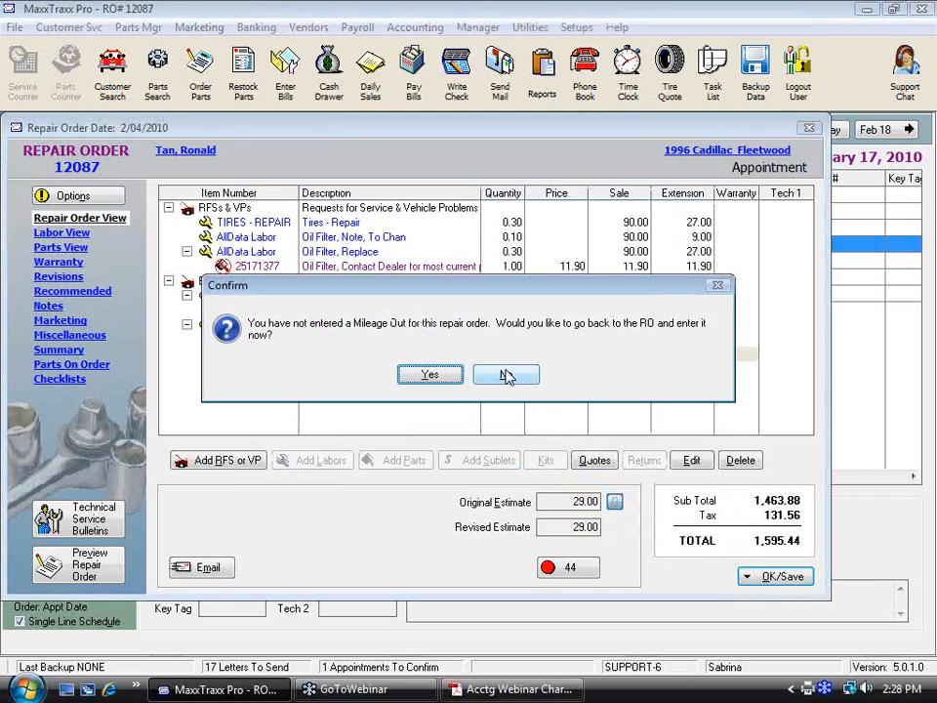
{"action": "left_click", "coordinate": [507, 376]}
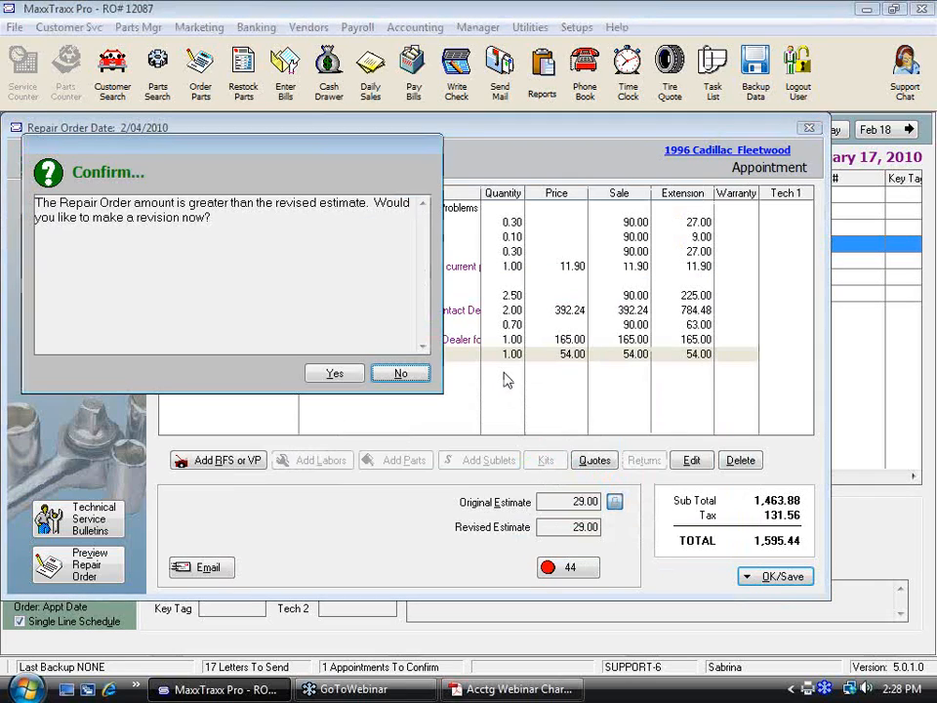
{"action": "left_click", "coordinate": [406, 376]}
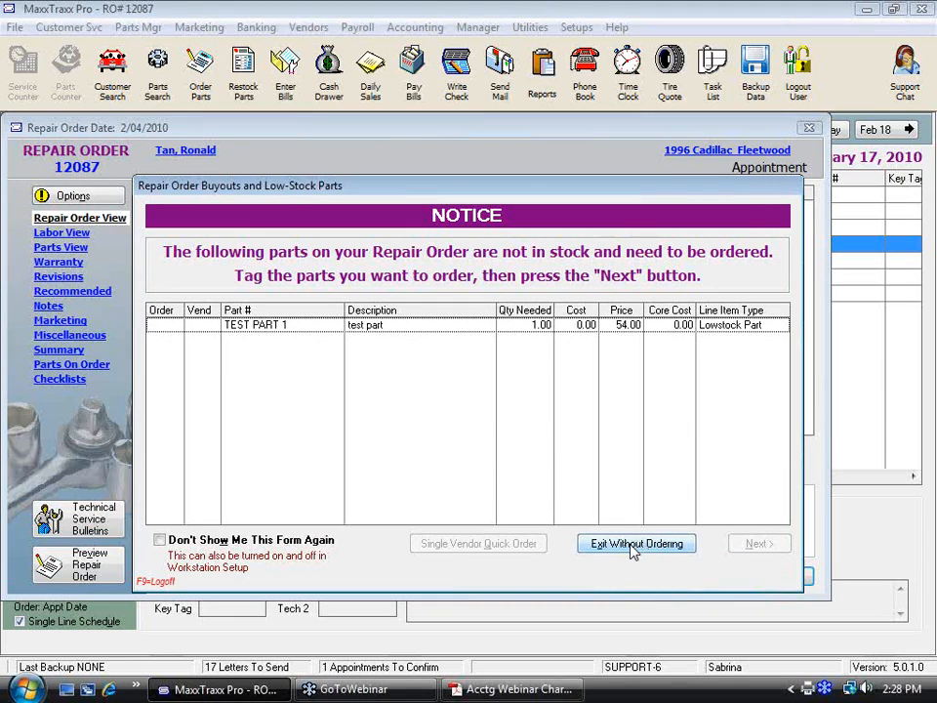
{"action": "left_click", "coordinate": [632, 550]}
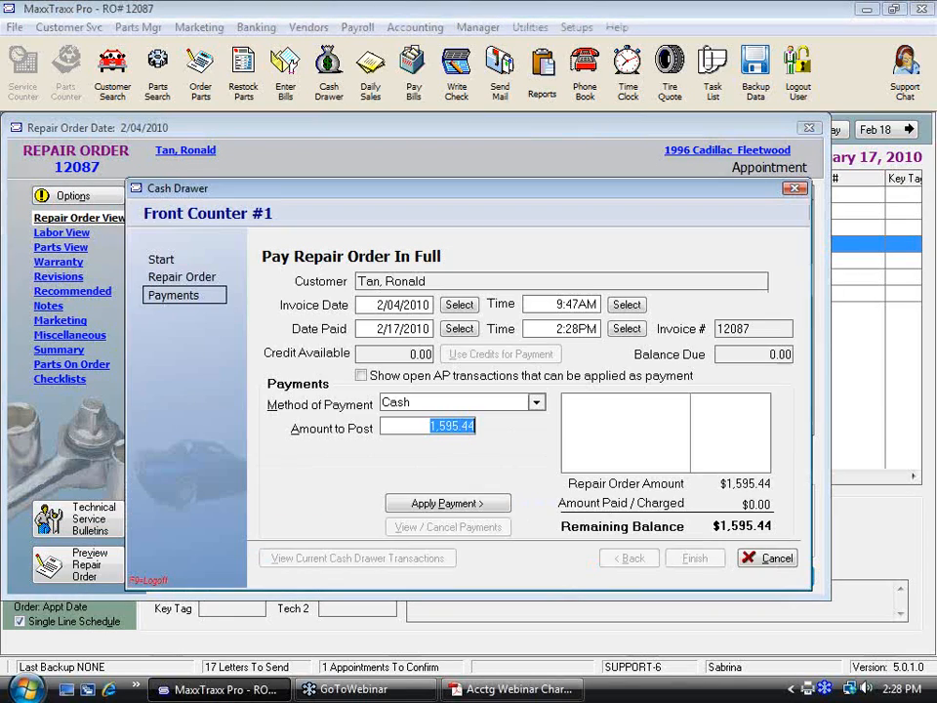
Pay the repair order's full 1,595.44 by Visa and finish without adding a marketing letter.
{"action": "left_click", "coordinate": [534, 402]}
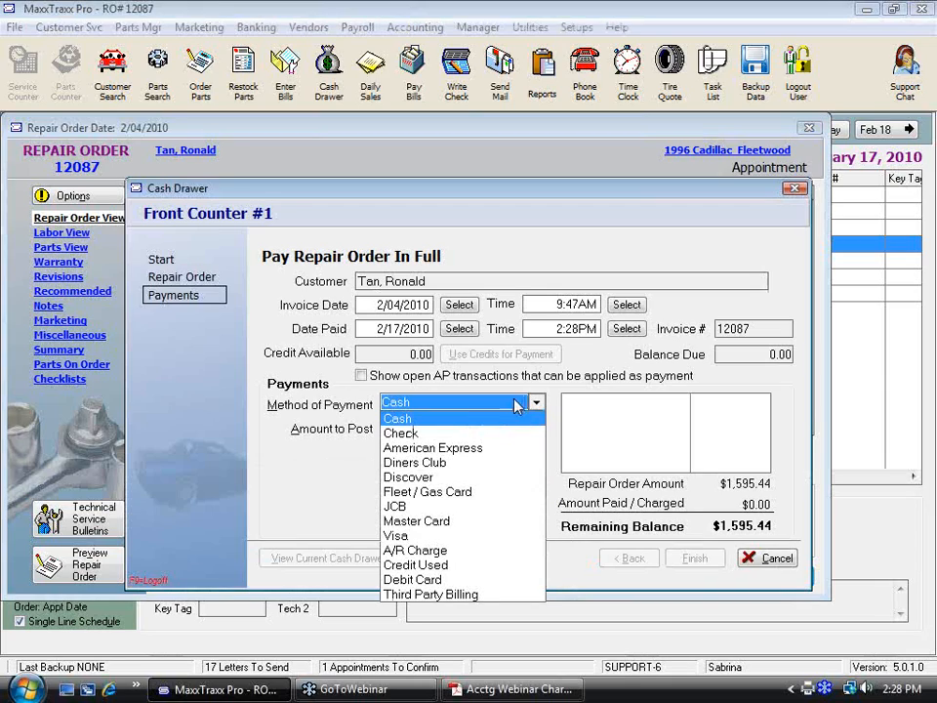
{"action": "left_click", "coordinate": [397, 536]}
{"action": "left_click", "coordinate": [458, 504]}
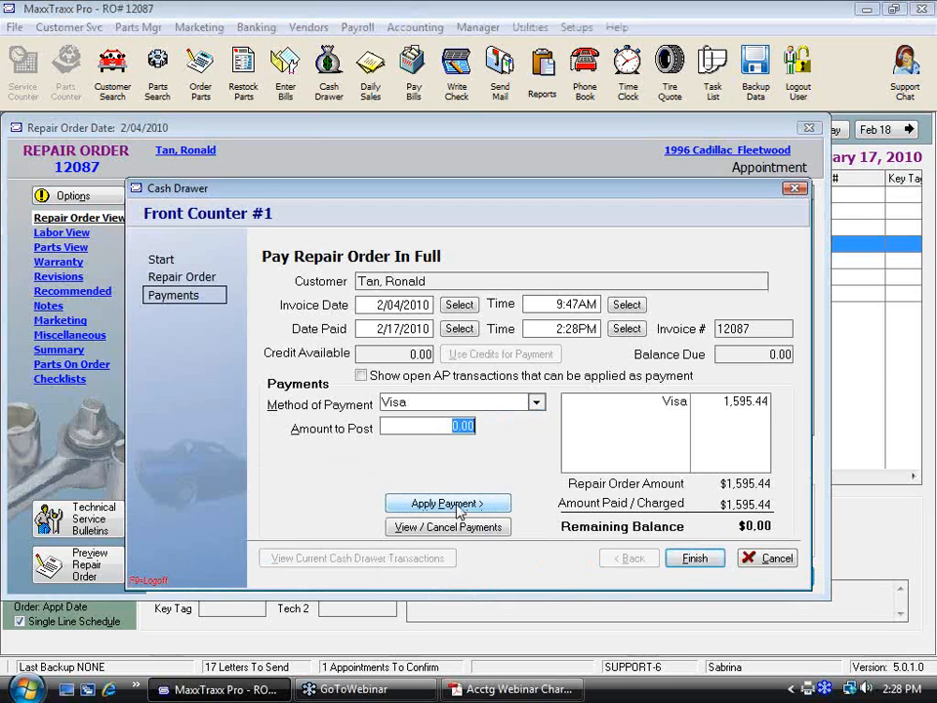
{"action": "left_click", "coordinate": [695, 558]}
{"action": "left_click", "coordinate": [688, 549]}
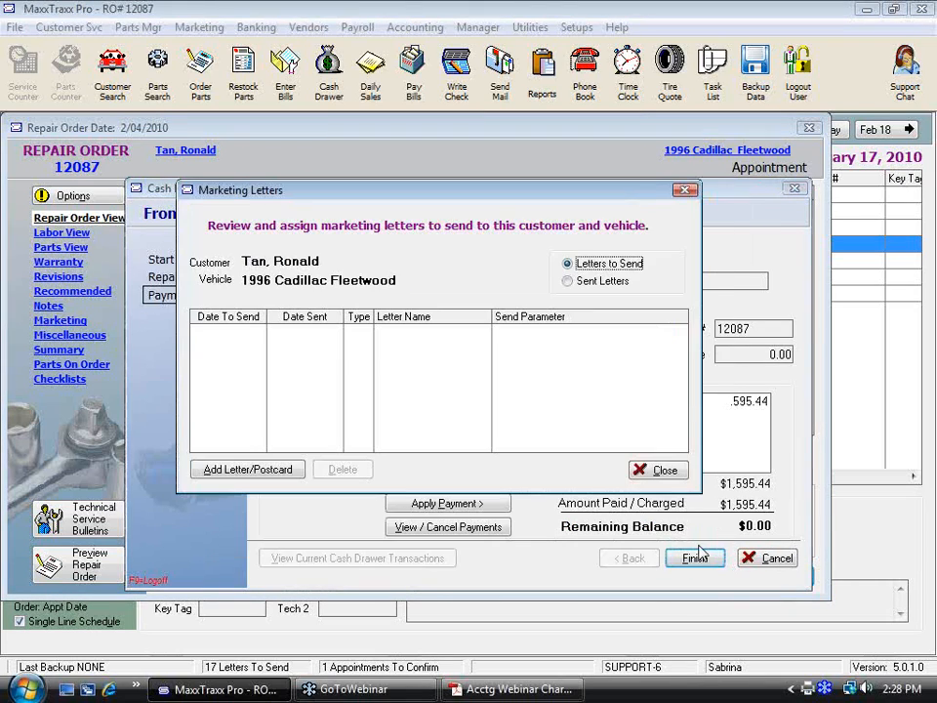
{"action": "left_click", "coordinate": [668, 472]}
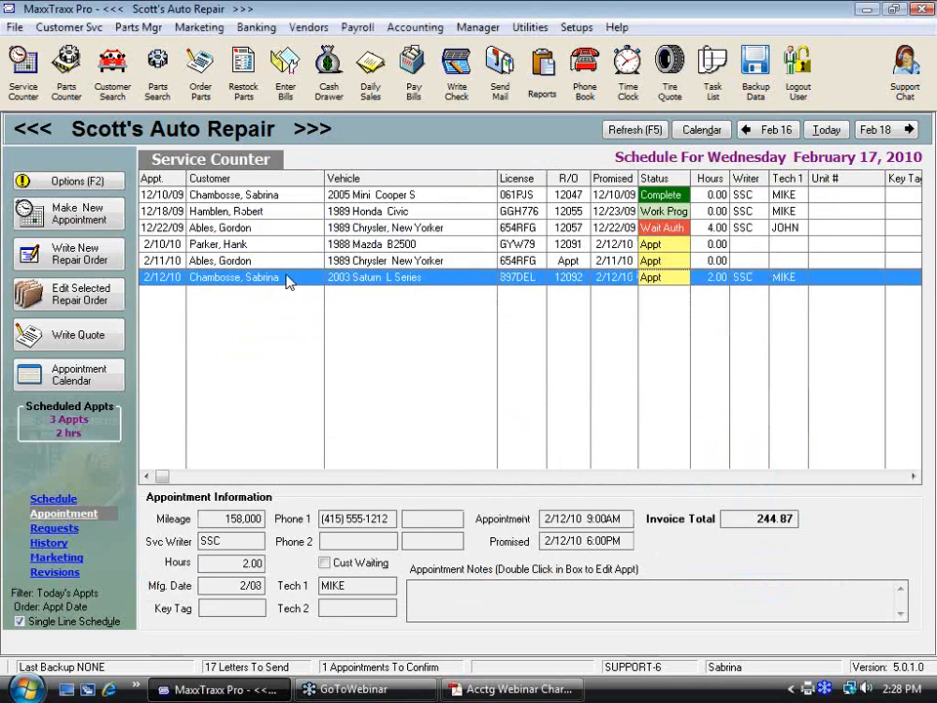
Open the 2003 Saturn L Series repair order and examine the Dex Cool antifreeze's cost and profitability.
{"action": "double_click", "coordinate": [274, 278]}
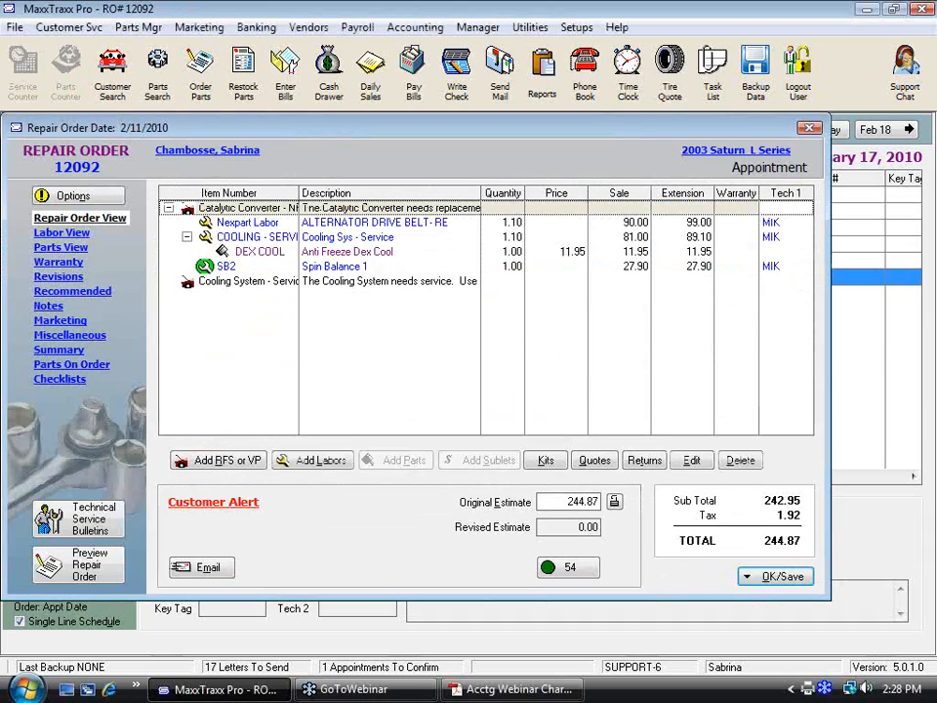
{"action": "double_click", "coordinate": [272, 252]}
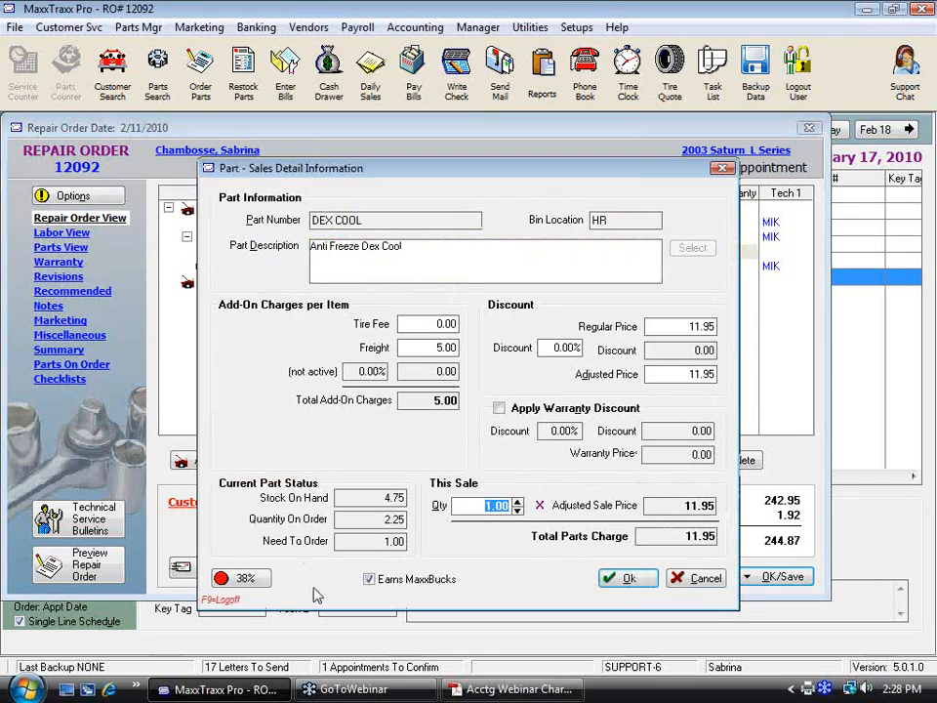
{"action": "left_click", "coordinate": [242, 579]}
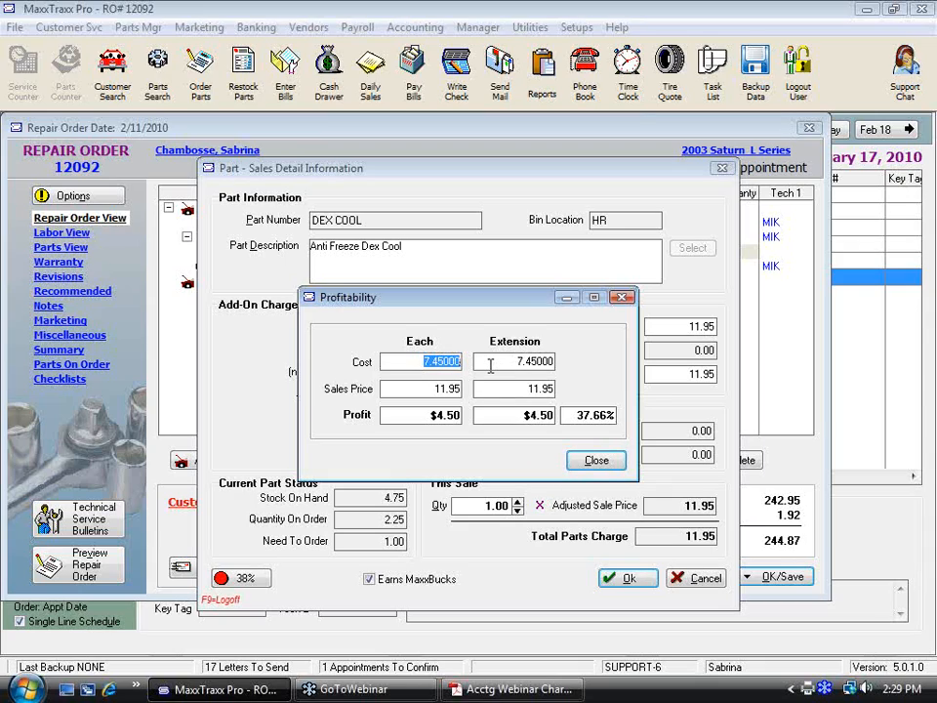
Leave the Dex Cool antifreeze details unchanged and save and close the 2003 Saturn L Series repair order.
{"action": "left_click", "coordinate": [597, 462]}
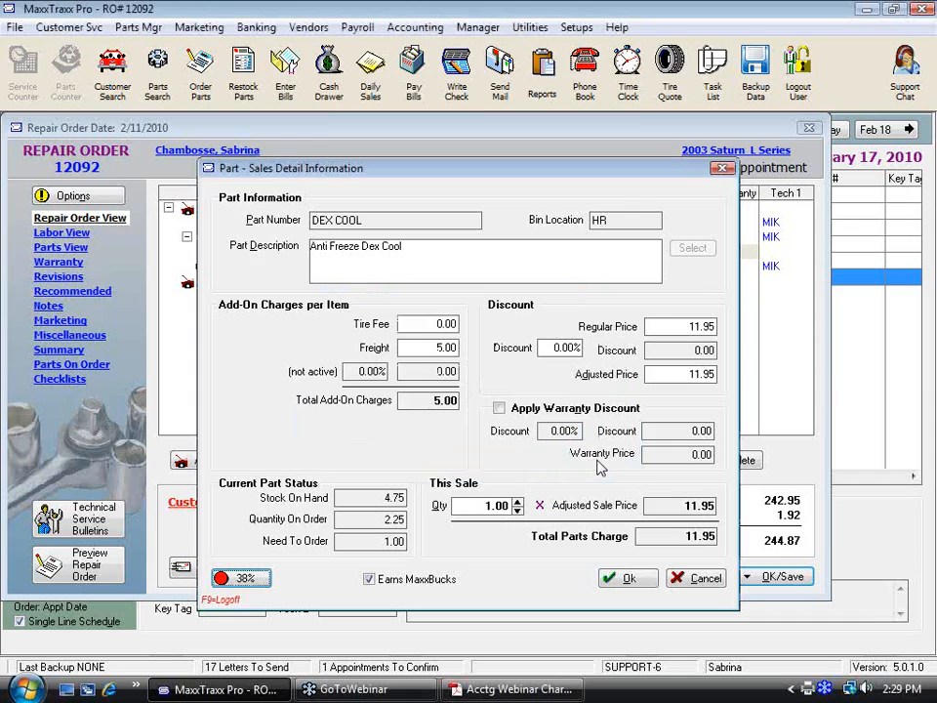
{"action": "left_click", "coordinate": [709, 577]}
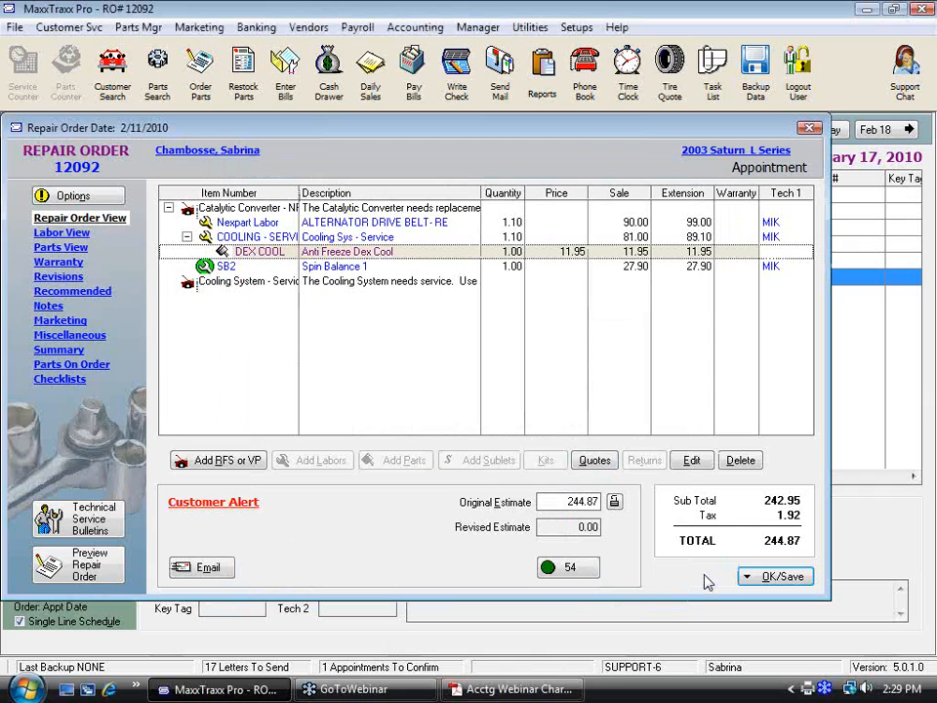
{"action": "left_click", "coordinate": [786, 577]}
{"action": "left_click", "coordinate": [560, 417]}
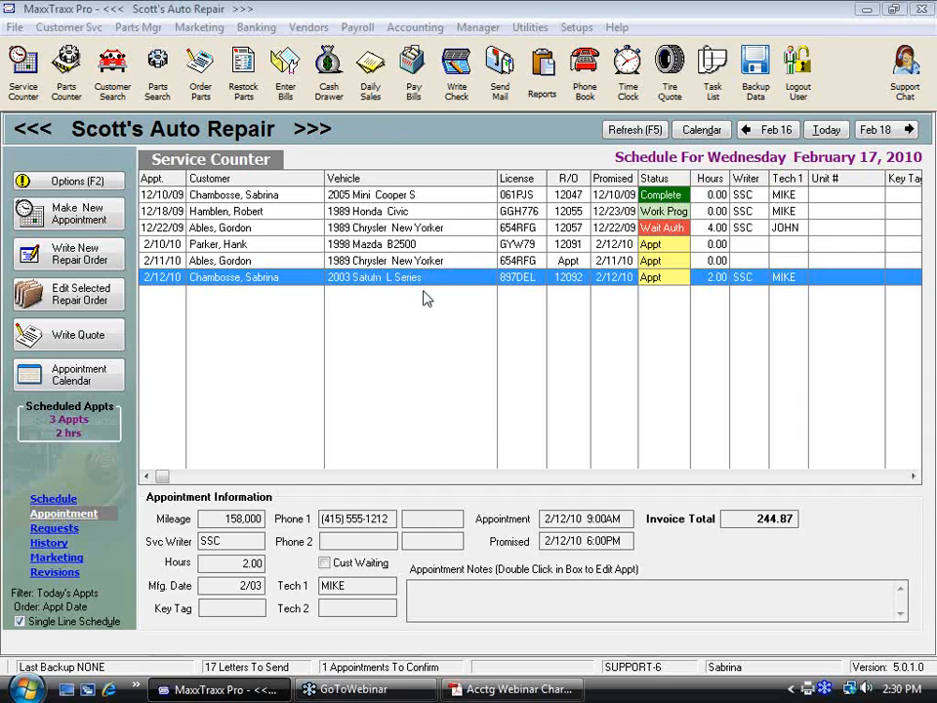
Start a bank deposit to Checking #1, review the items available for deposit, and cancel it.
{"action": "left_click", "coordinate": [254, 29]}
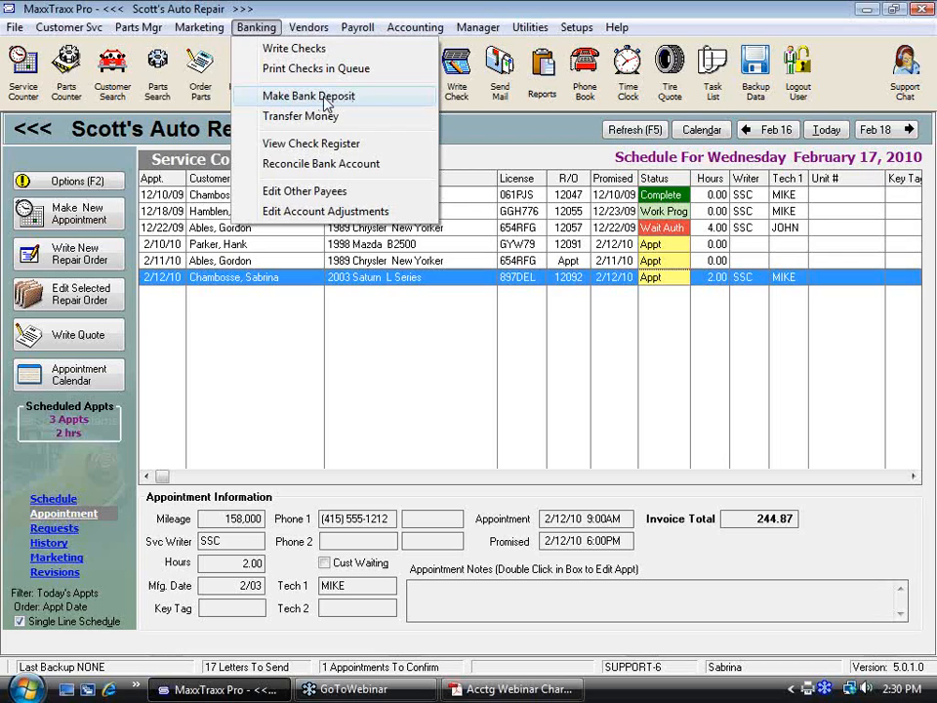
{"action": "left_click", "coordinate": [326, 97]}
{"action": "left_click", "coordinate": [532, 465]}
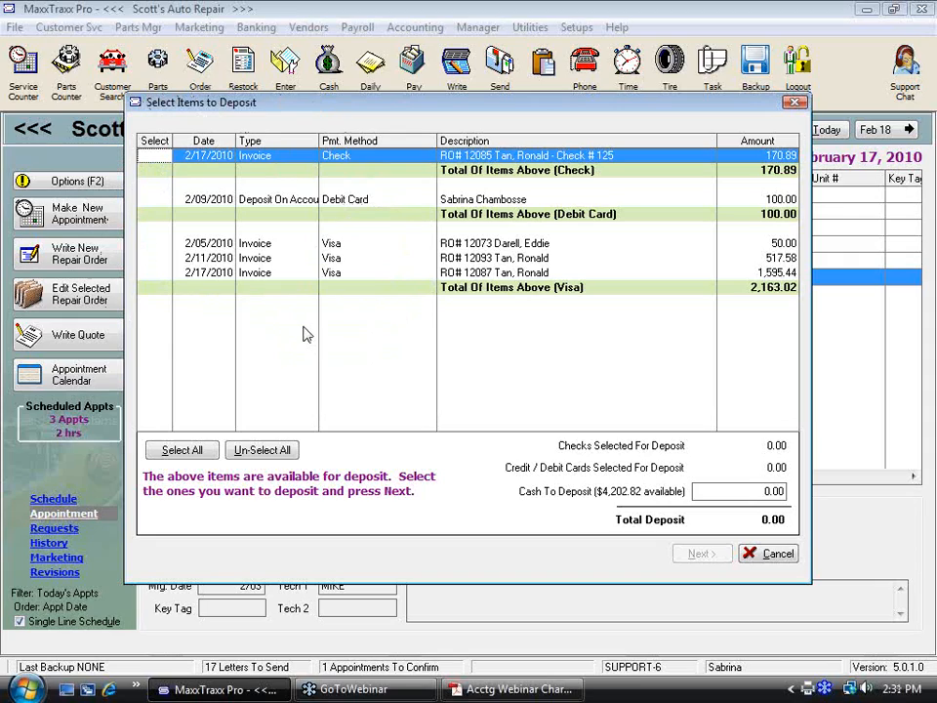
{"action": "left_click", "coordinate": [774, 554]}
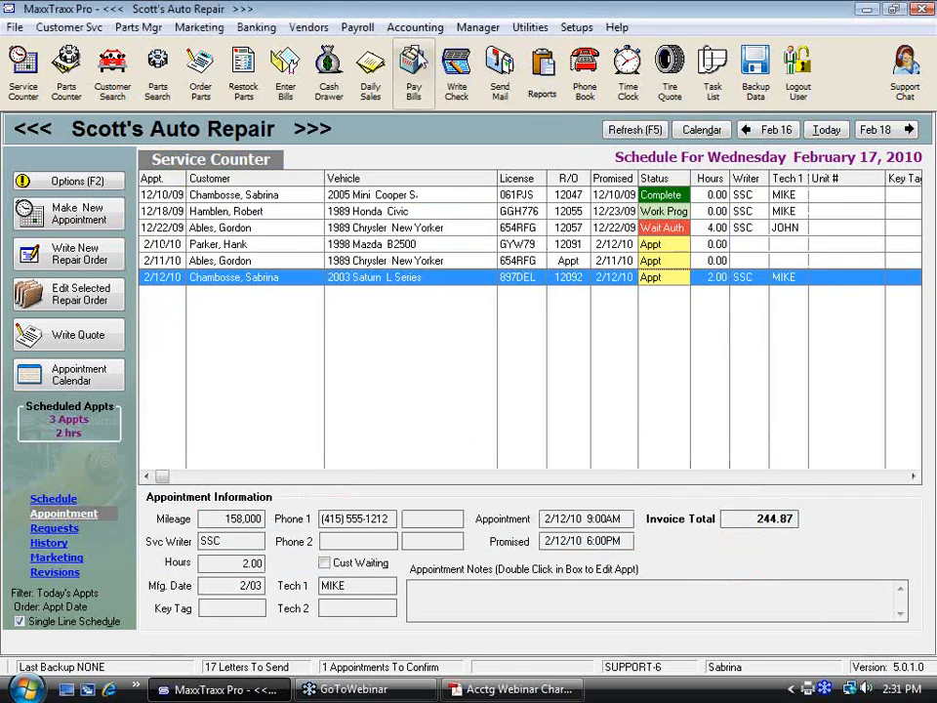
Run the trial balance dated 2/28/2010 from the chart of accounts and examine the Undeposited Funds and Checking #1 balances.
{"action": "left_click", "coordinate": [415, 27]}
{"action": "left_click", "coordinate": [424, 50]}
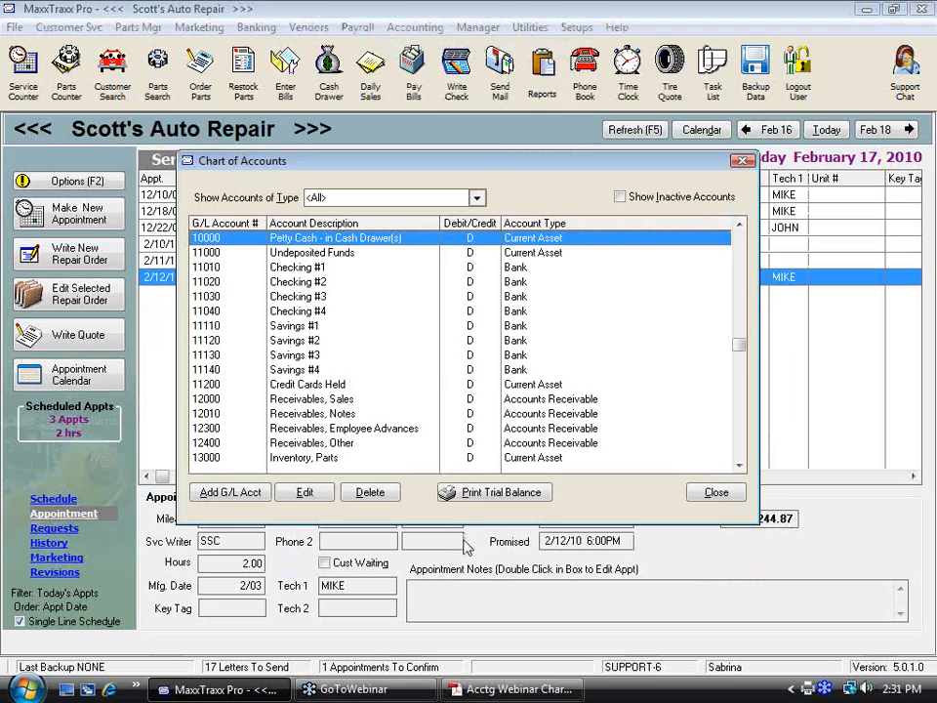
{"action": "left_click", "coordinate": [466, 492]}
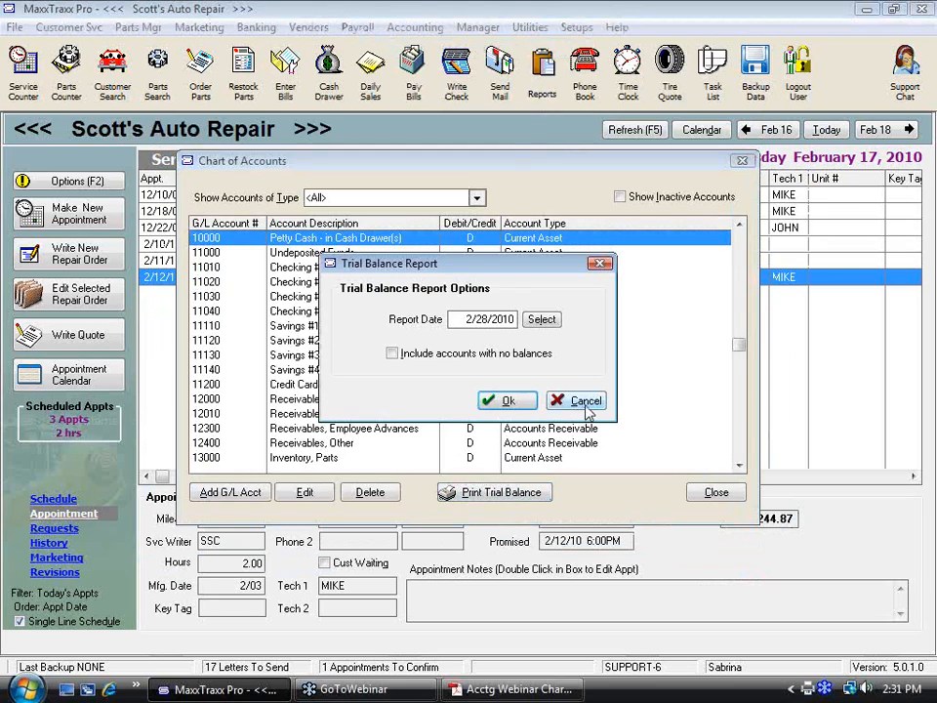
{"action": "left_click", "coordinate": [505, 400]}
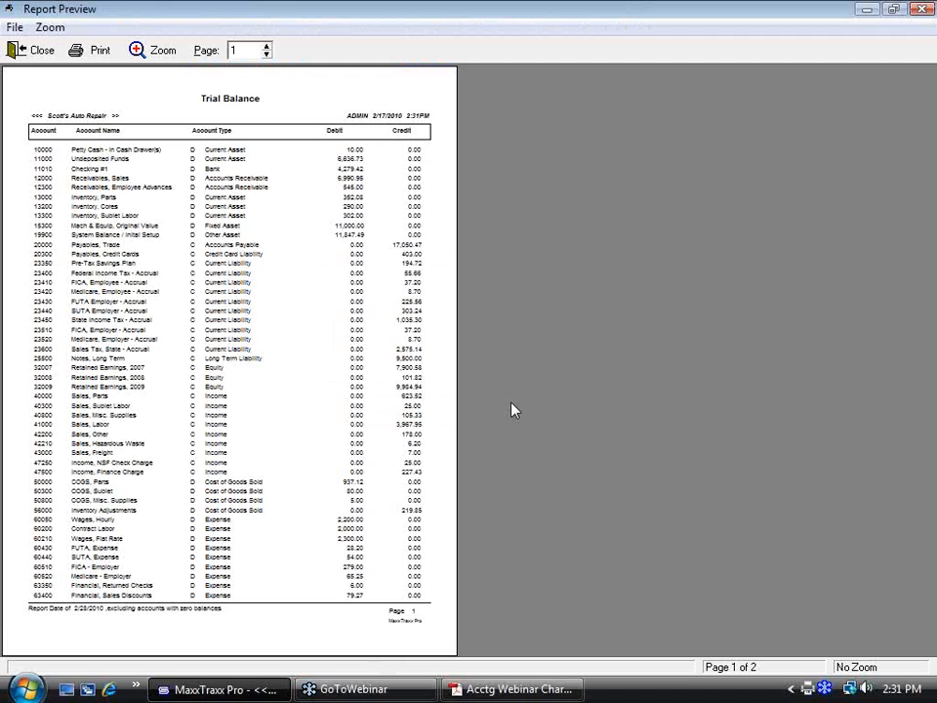
{"action": "left_click", "coordinate": [307, 255]}
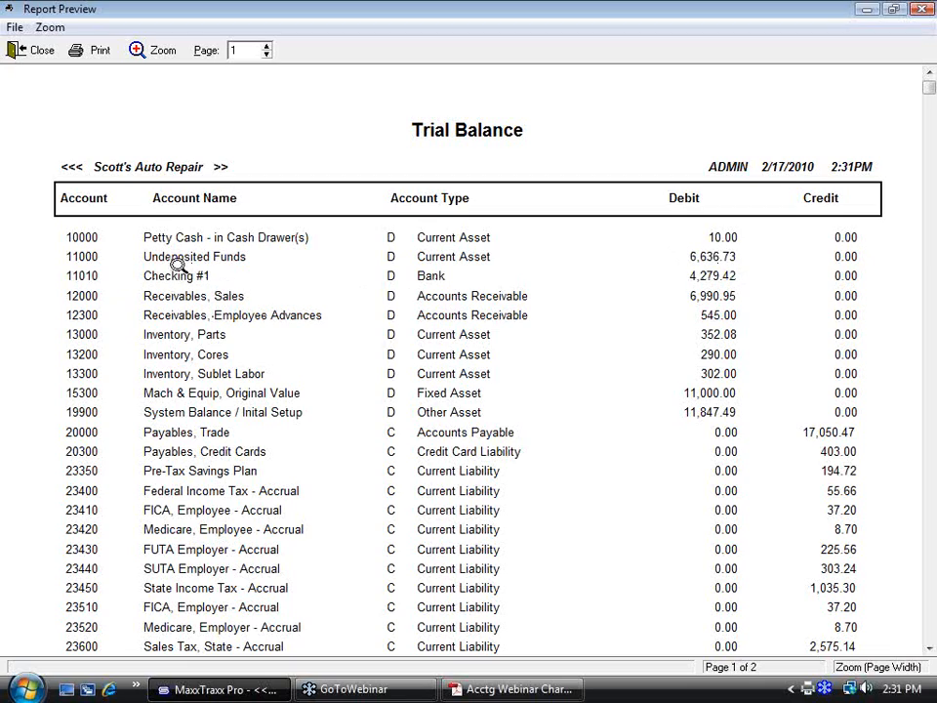
{"action": "left_click", "coordinate": [35, 51]}
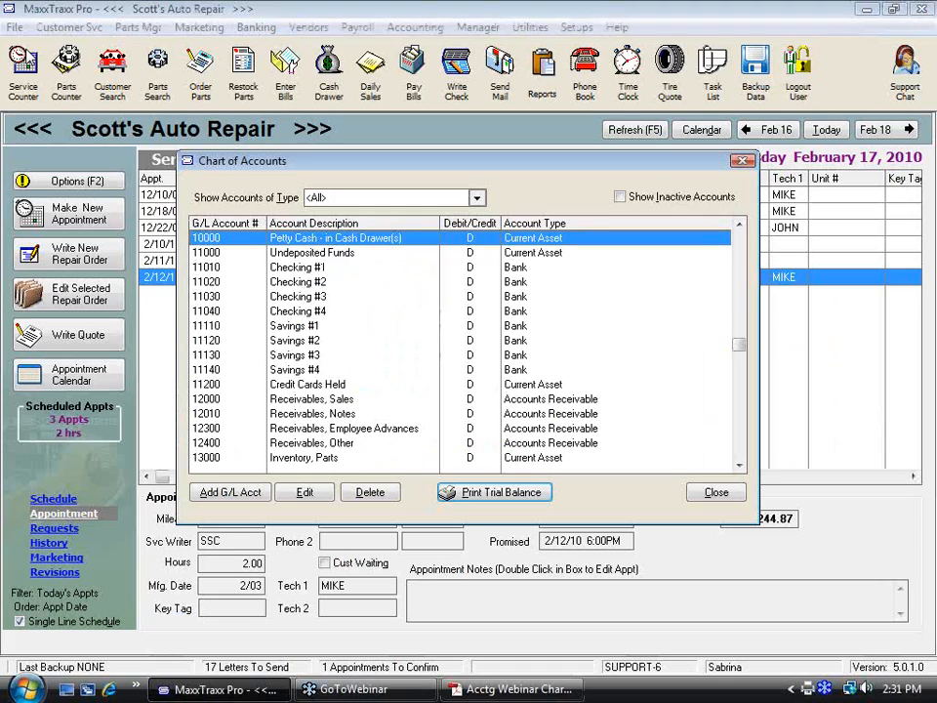
{"action": "left_click", "coordinate": [730, 494]}
Start a bank deposit to Checking #1 and select all listed check, debit card and Visa payments.
{"action": "left_click", "coordinate": [256, 29]}
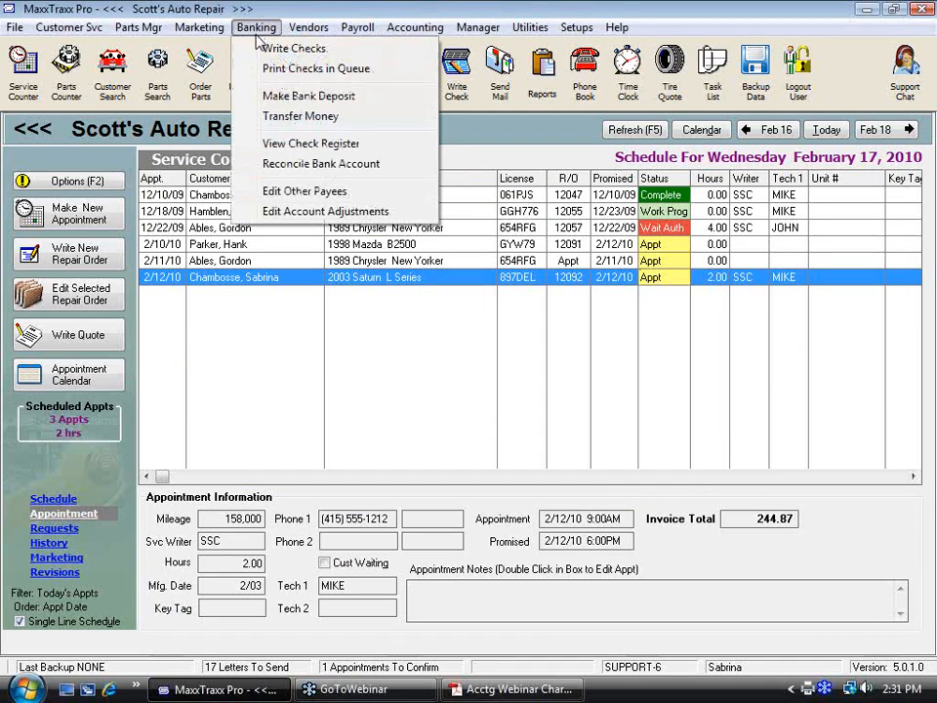
{"action": "left_click", "coordinate": [284, 96]}
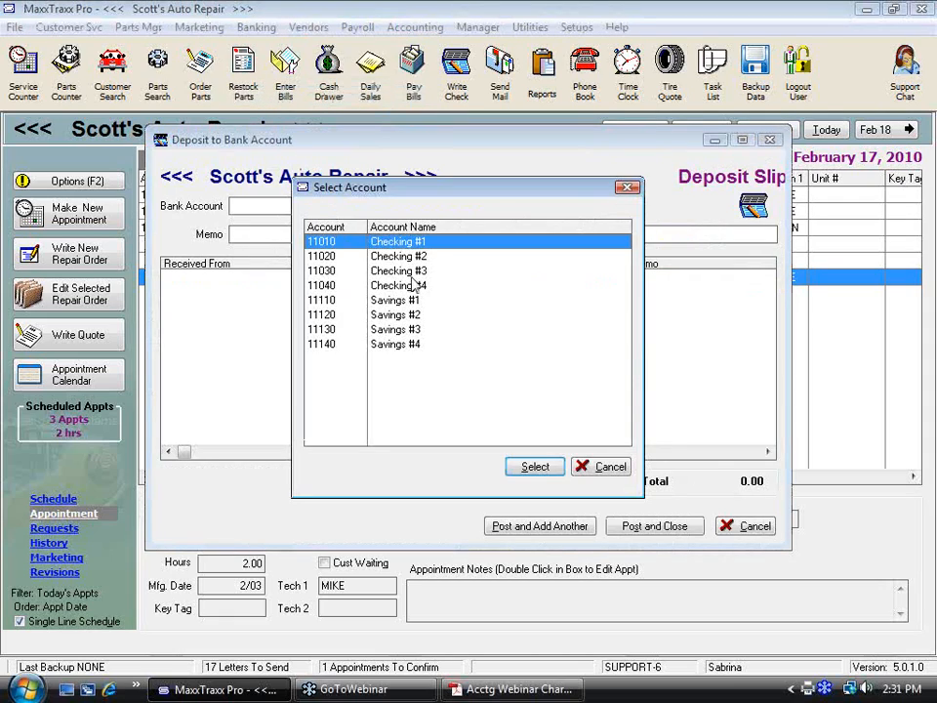
{"action": "left_click", "coordinate": [535, 467]}
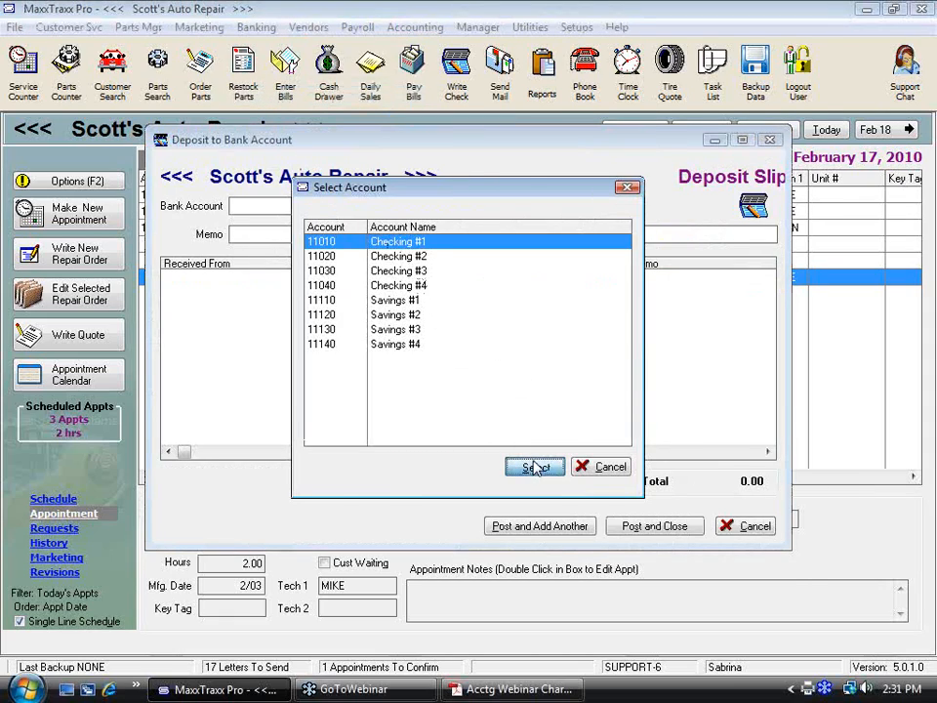
{"action": "left_click", "coordinate": [144, 155]}
{"action": "left_click", "coordinate": [147, 199]}
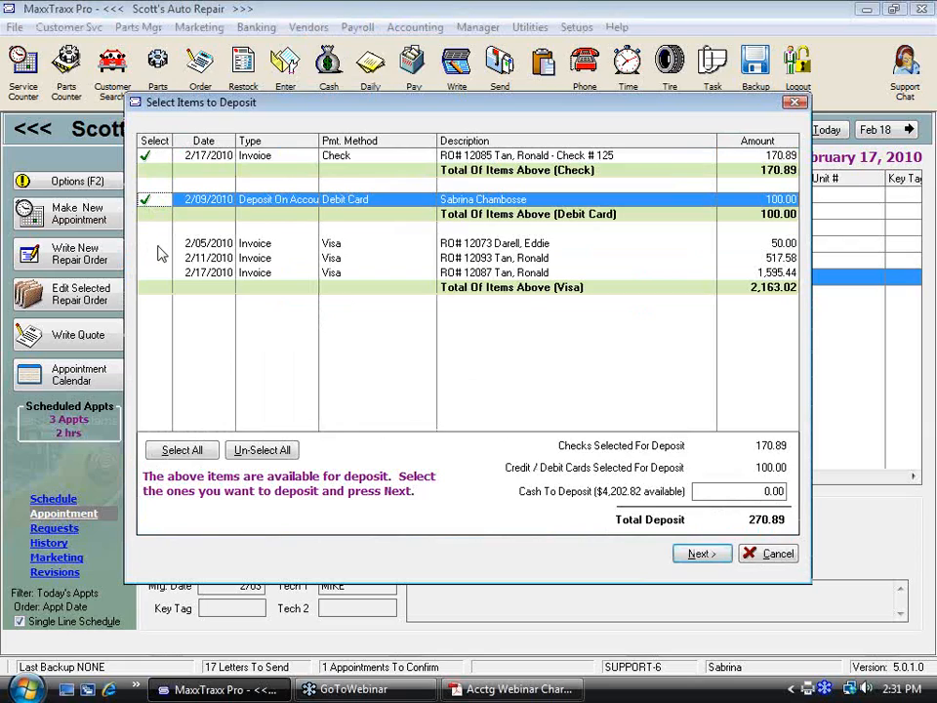
{"action": "left_click", "coordinate": [156, 243]}
{"action": "left_click", "coordinate": [158, 258]}
{"action": "left_click", "coordinate": [160, 273]}
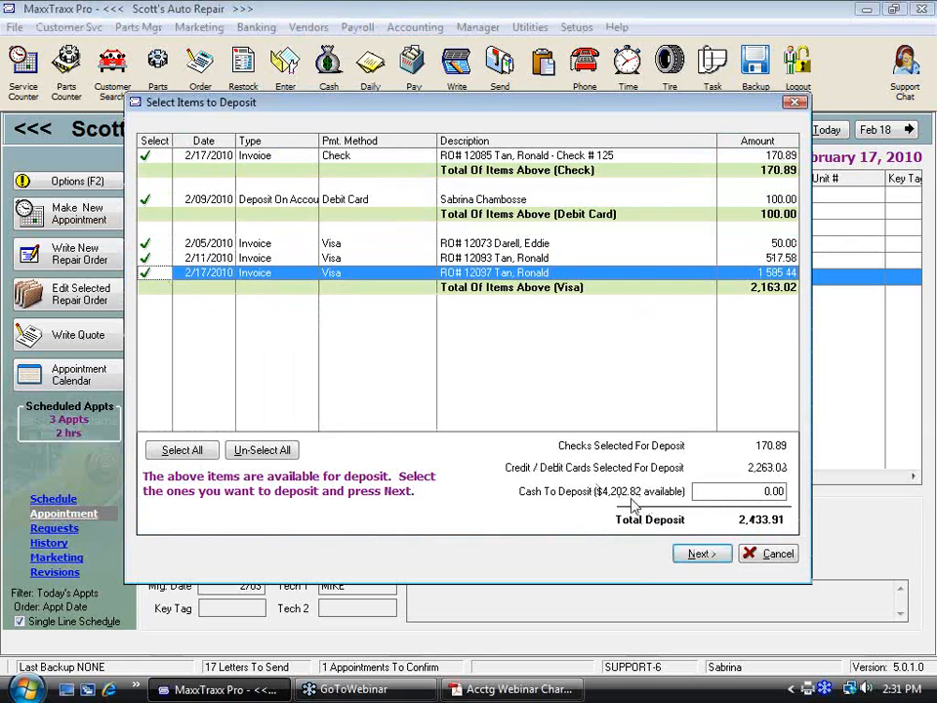
Add 4,202.82 in cash to the deposit and post it without printing the deposit reports.
{"action": "left_click", "coordinate": [743, 491]}
{"action": "type", "text": "42"}
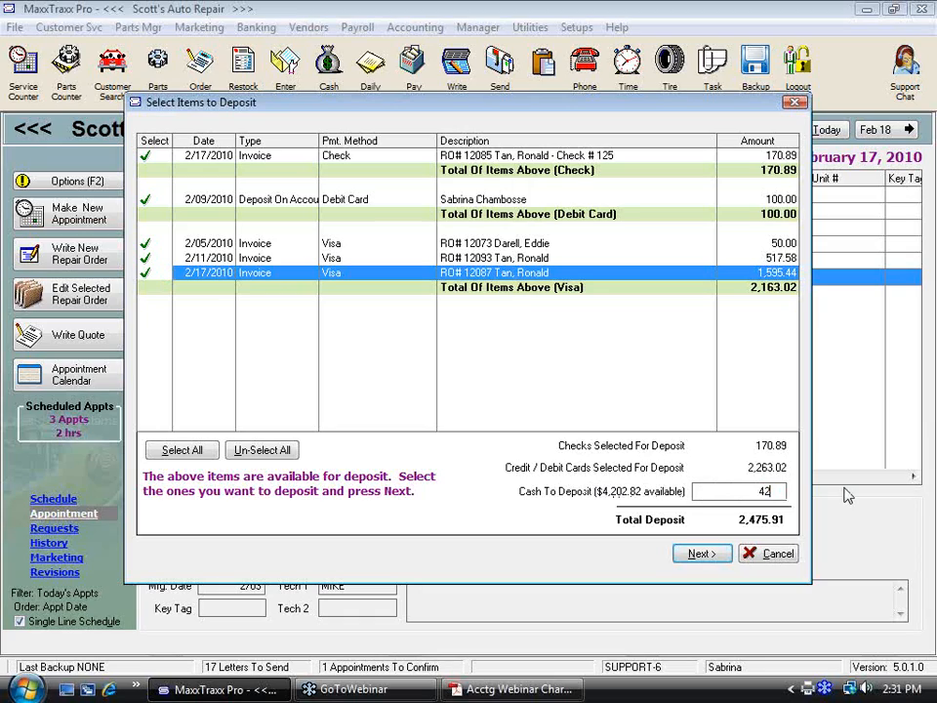
{"action": "type", "text": "02"}
{"action": "key", "text": "Tab"}
{"action": "left_click", "coordinate": [699, 553]}
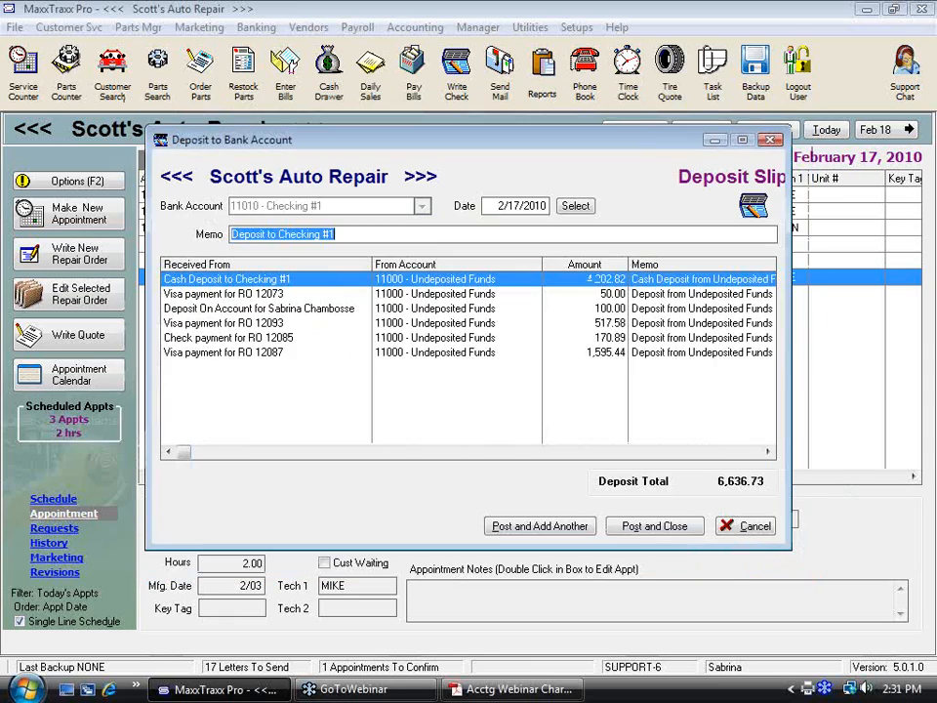
{"action": "left_click", "coordinate": [669, 528]}
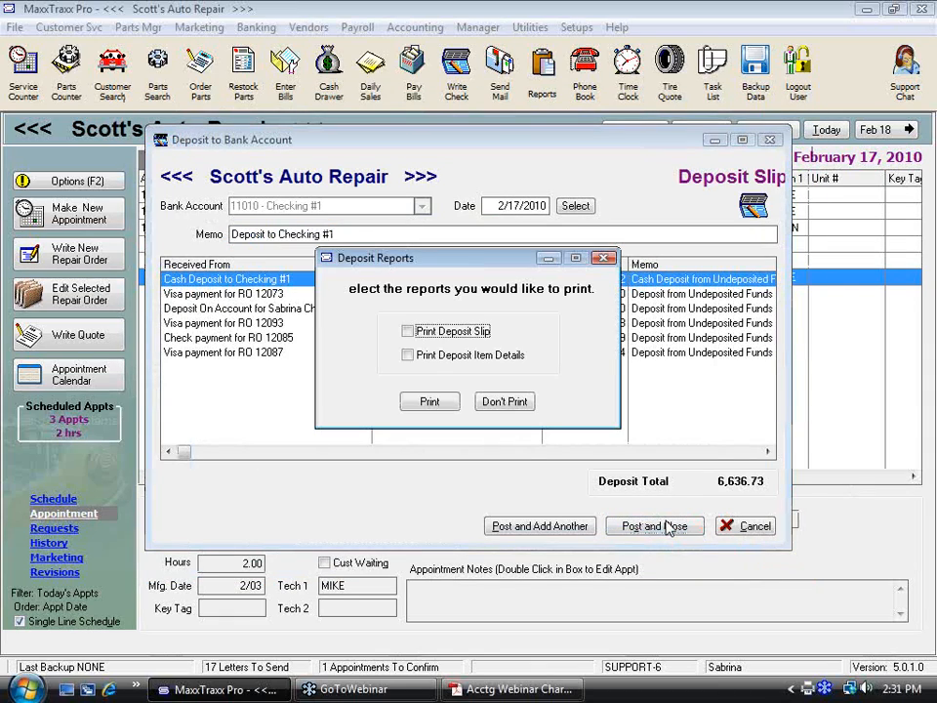
{"action": "left_click", "coordinate": [504, 401]}
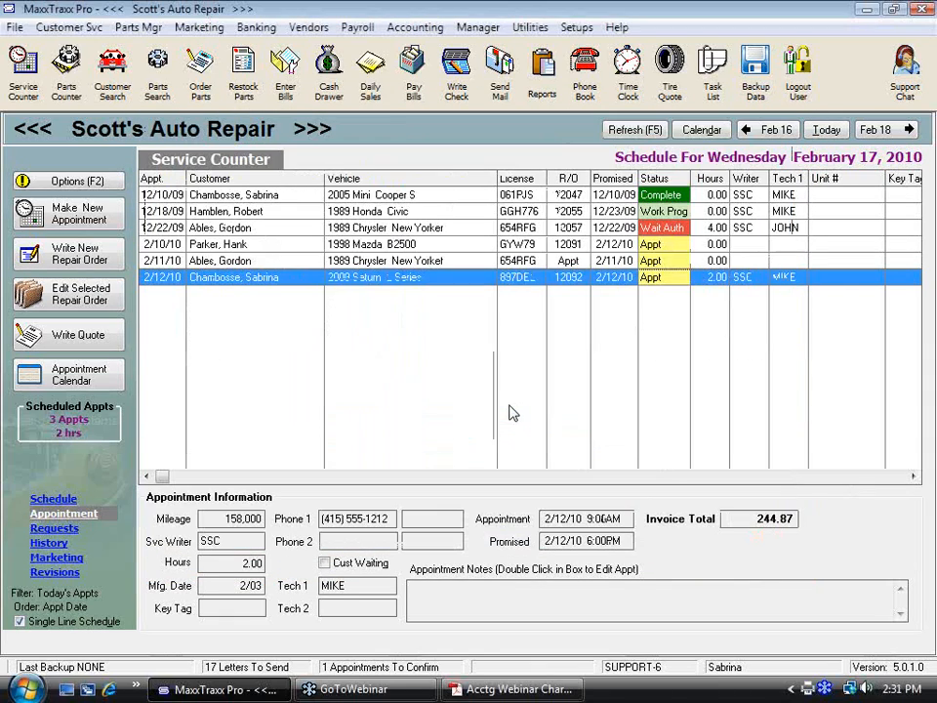
Rerun the 2/28/2010 trial balance and check the deposit's effect on Undeposited Funds and Checking #1.
{"action": "left_click", "coordinate": [415, 27]}
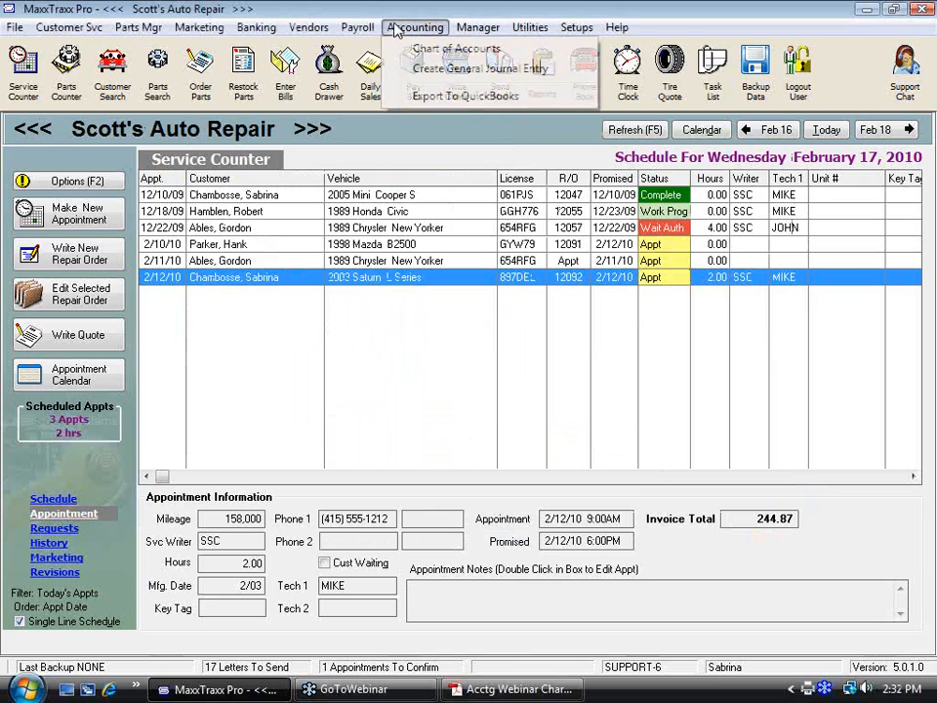
{"action": "left_click", "coordinate": [429, 47]}
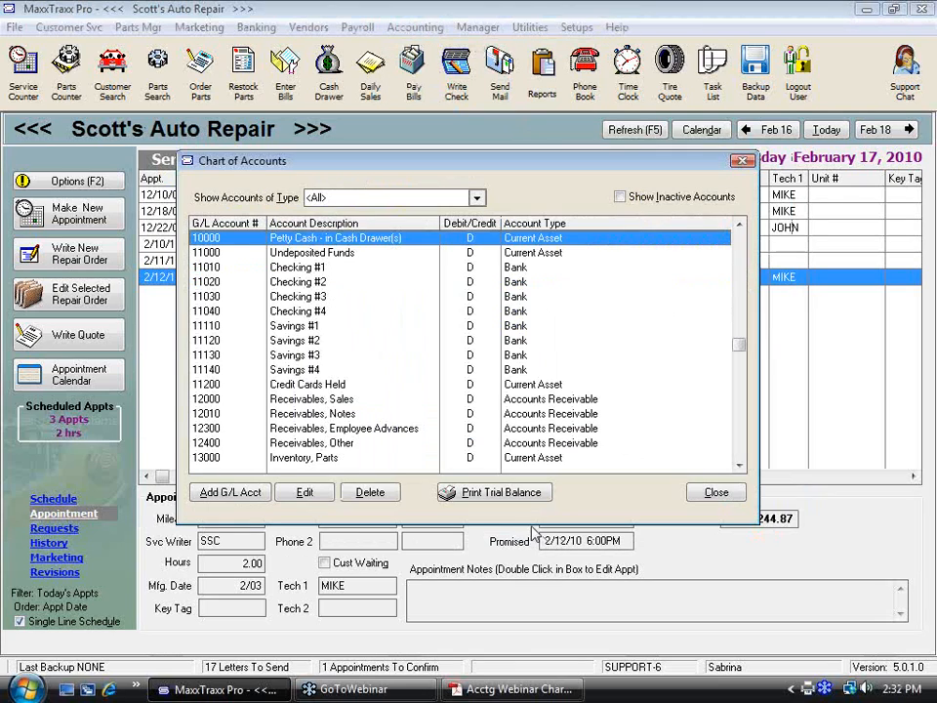
{"action": "left_click", "coordinate": [493, 492]}
{"action": "left_click", "coordinate": [395, 303]}
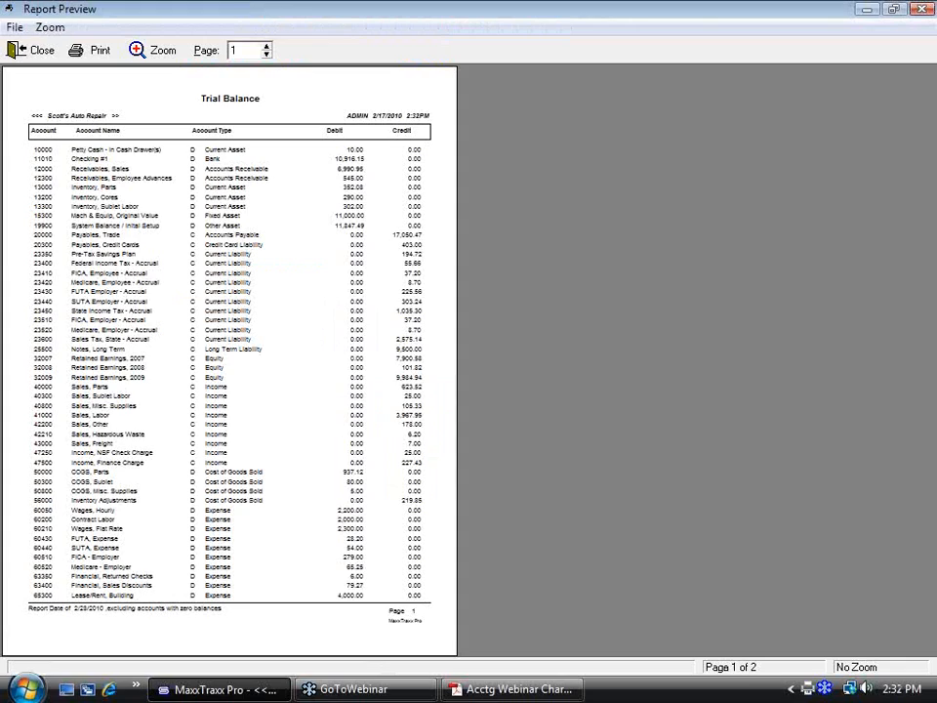
{"action": "left_click", "coordinate": [324, 313]}
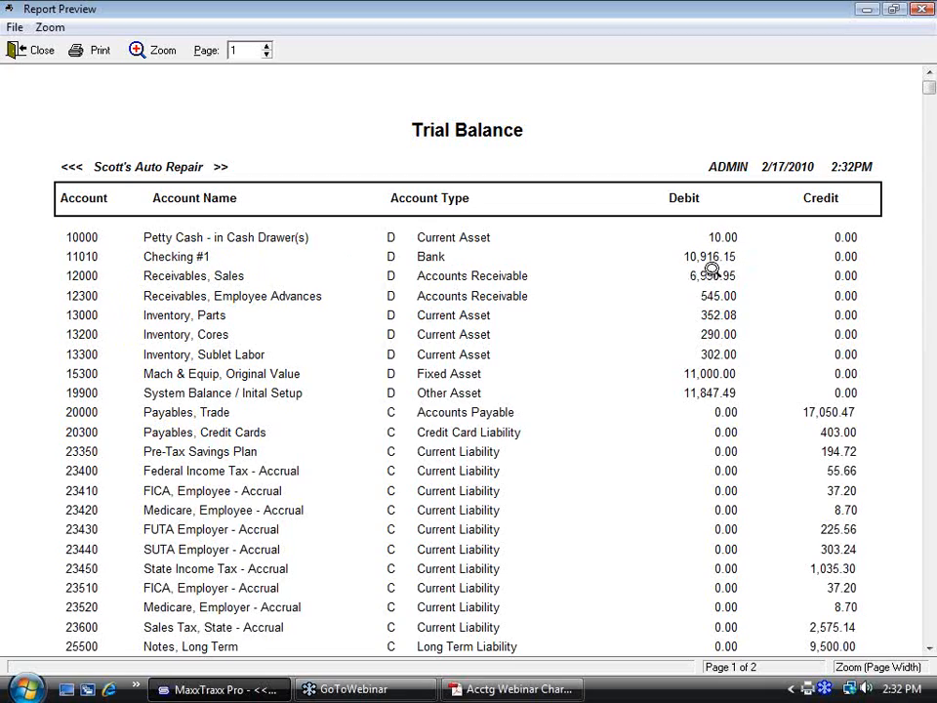
{"action": "left_click", "coordinate": [37, 49]}
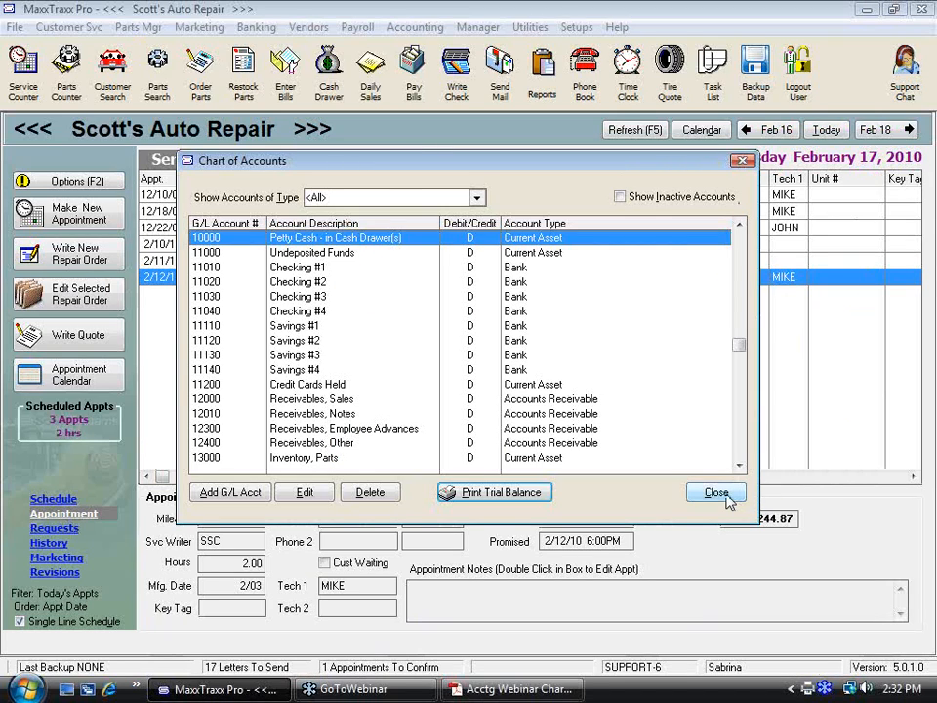
{"action": "left_click", "coordinate": [725, 496]}
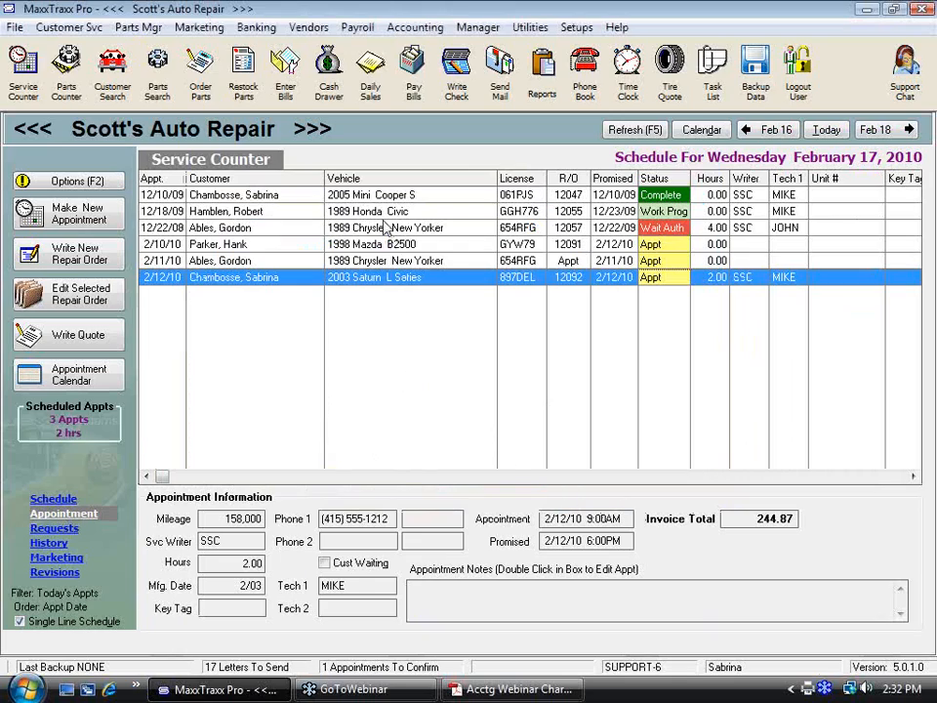
Open the daily sales report for Front Counter #1 from 2/03/2010 to 2/16/2010 and enter 1,458.67 as the drawer's counted cash.
{"action": "left_click", "coordinate": [371, 67]}
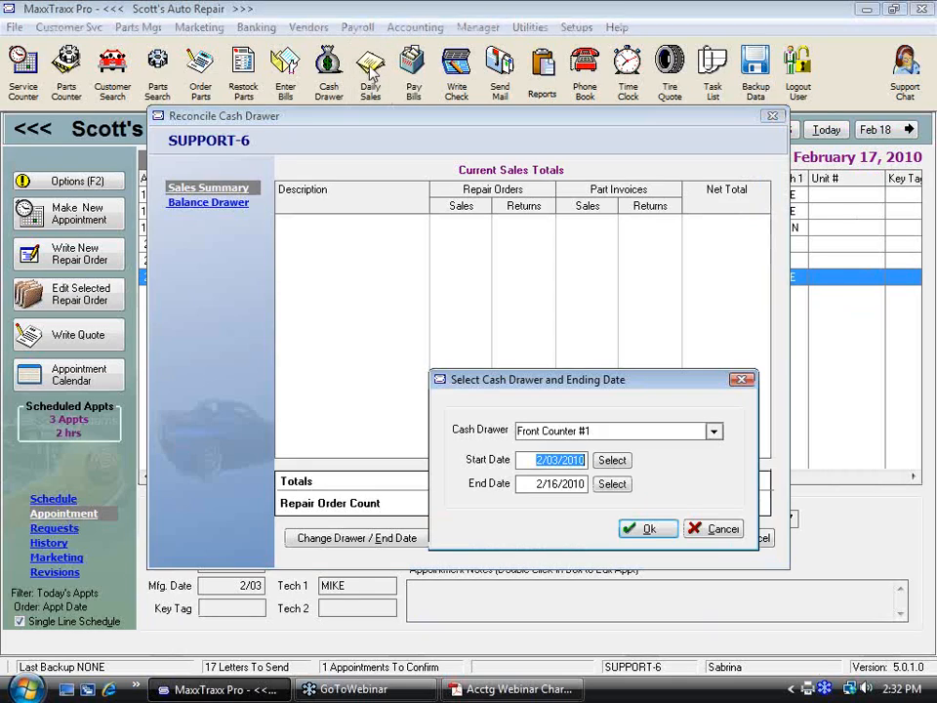
{"action": "left_click", "coordinate": [647, 529]}
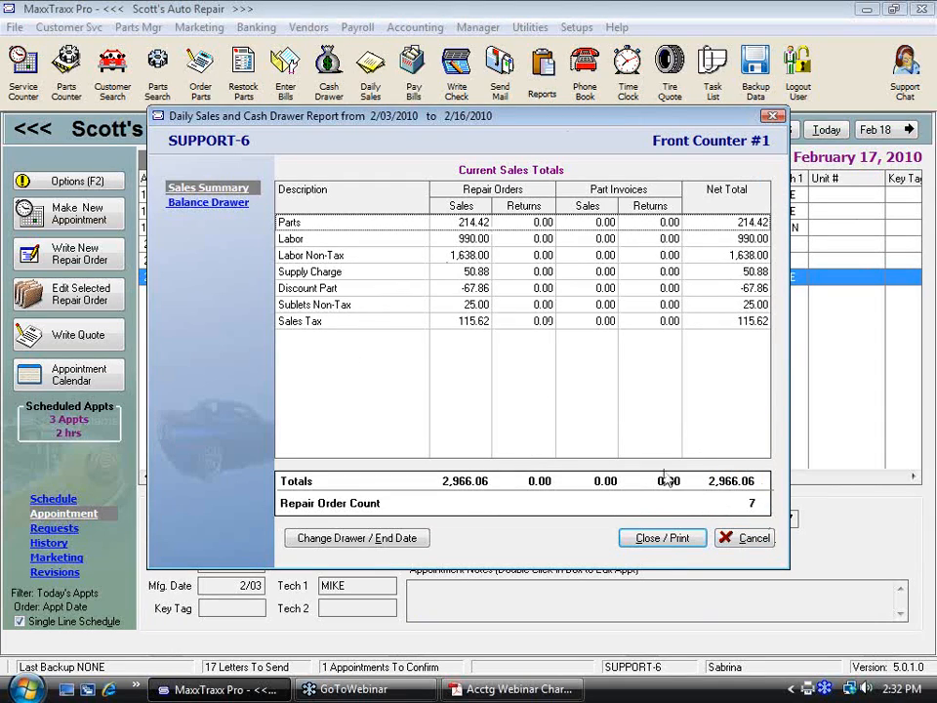
{"action": "left_click", "coordinate": [208, 204]}
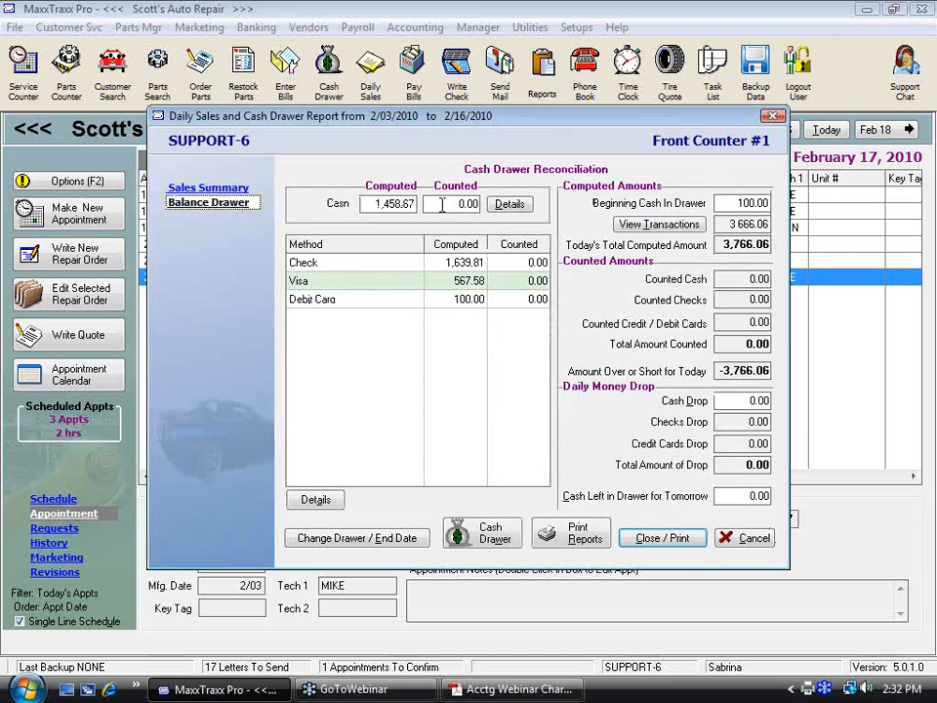
{"action": "left_click", "coordinate": [441, 204]}
{"action": "type", "text": "1458"}
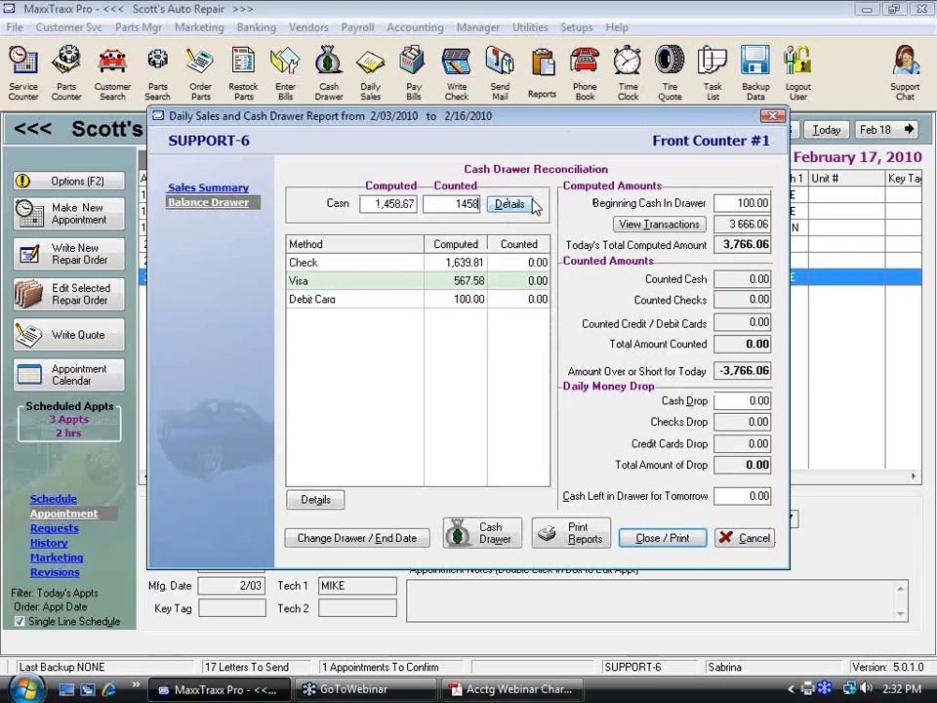
{"action": "type", "text": ".67"}
Mark all check payments and both Visa payments as cleared in the cash drawer reconciliation.
{"action": "double_click", "coordinate": [328, 265]}
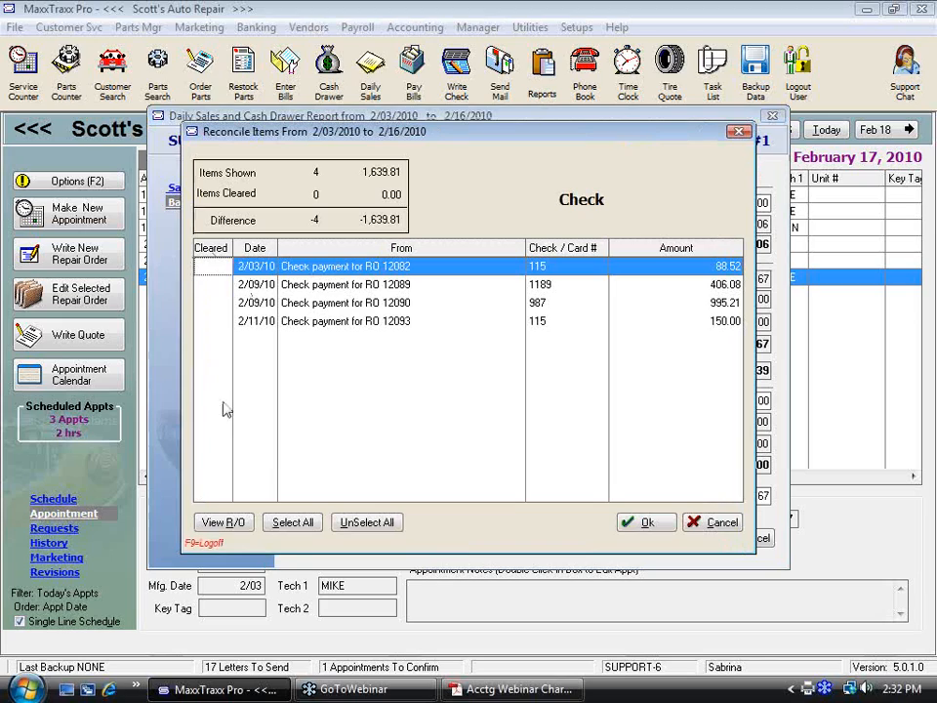
{"action": "left_click", "coordinate": [314, 525]}
{"action": "left_click", "coordinate": [664, 535]}
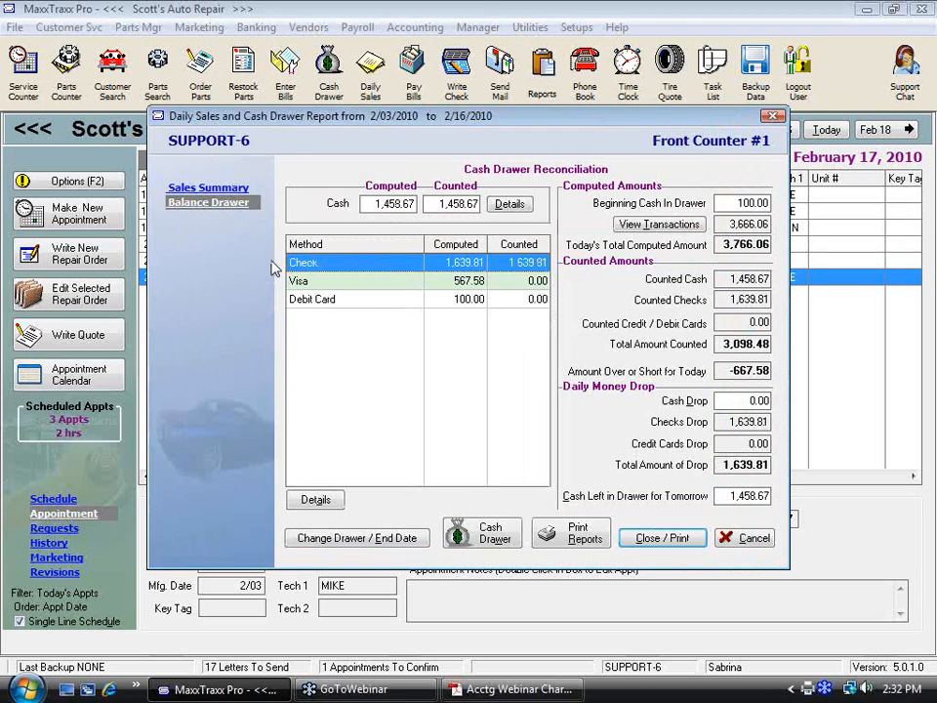
{"action": "double_click", "coordinate": [310, 338]}
{"action": "left_click", "coordinate": [224, 270]}
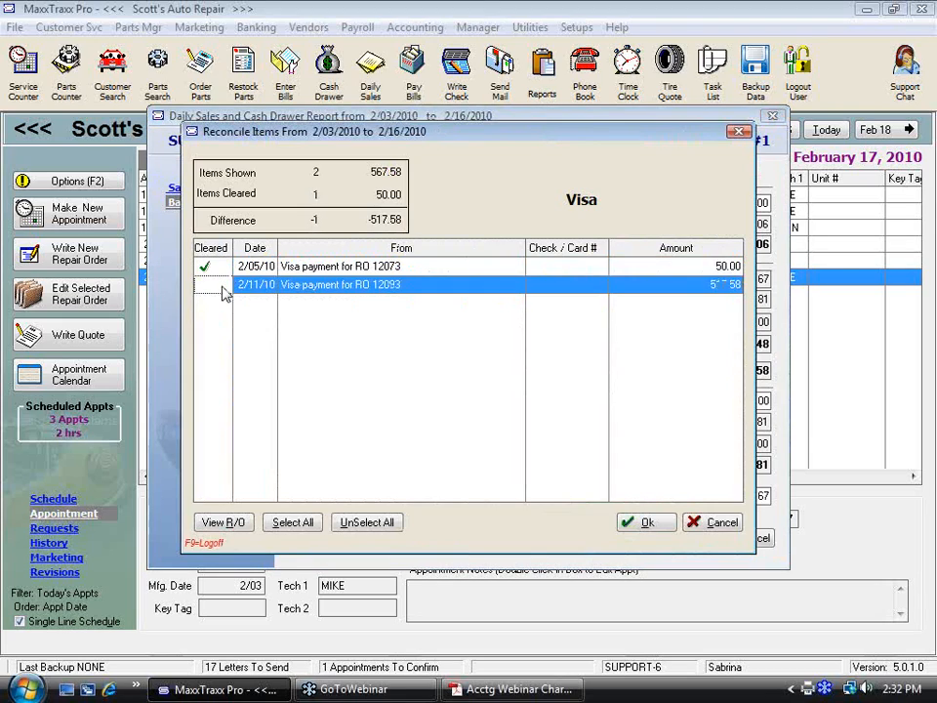
{"action": "left_click", "coordinate": [217, 285]}
{"action": "left_click", "coordinate": [664, 527]}
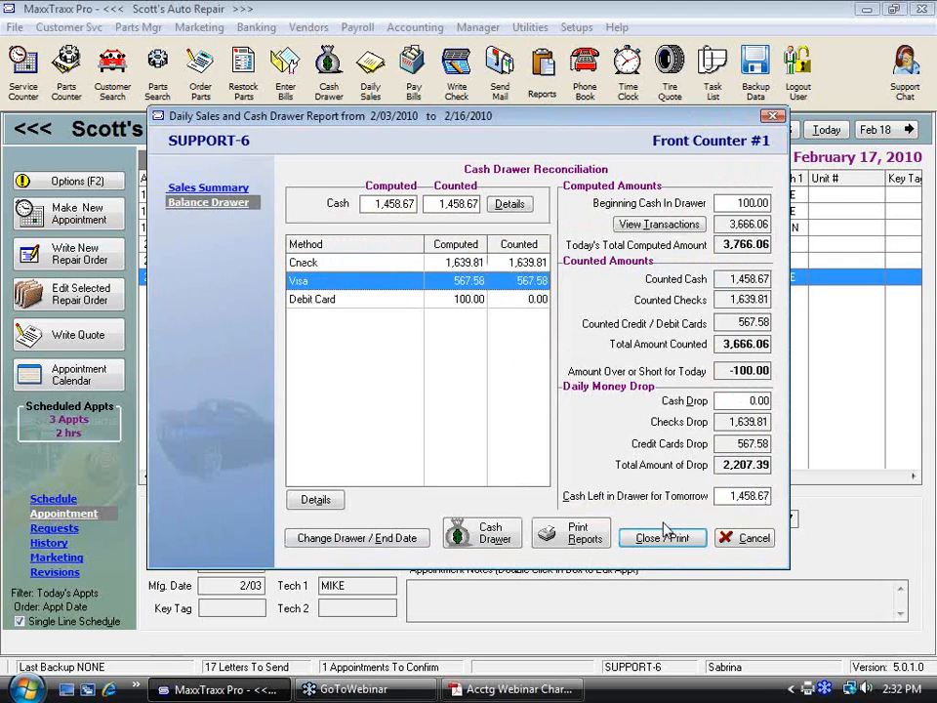
Mark the debit card deposit as cleared in the cash drawer reconciliation and check the drawer's over or short amount.
{"action": "double_click", "coordinate": [359, 301]}
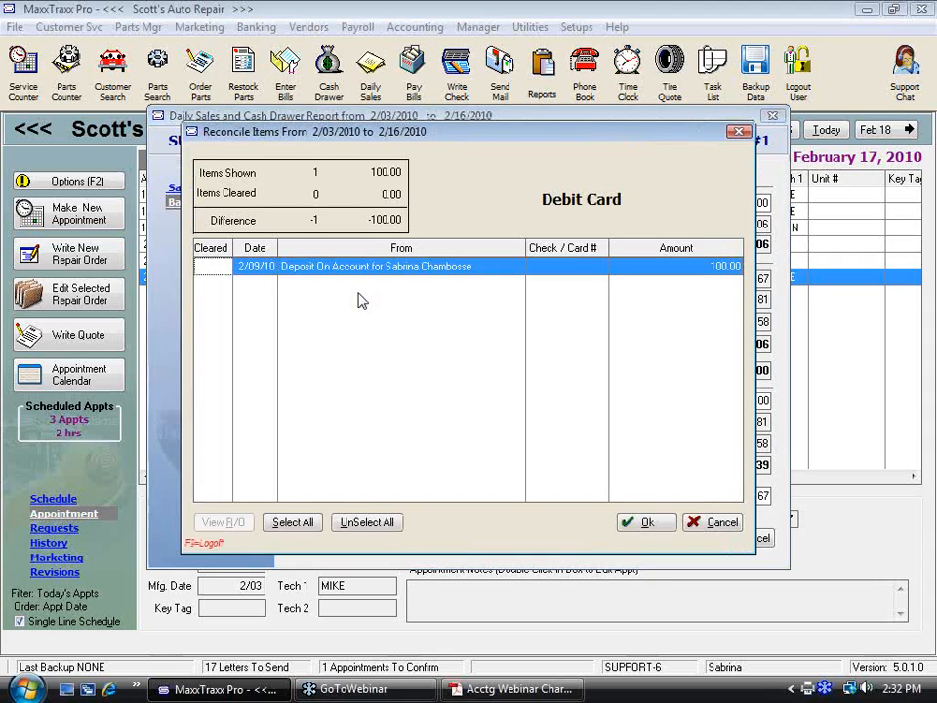
{"action": "left_click", "coordinate": [213, 274]}
{"action": "left_click", "coordinate": [645, 524]}
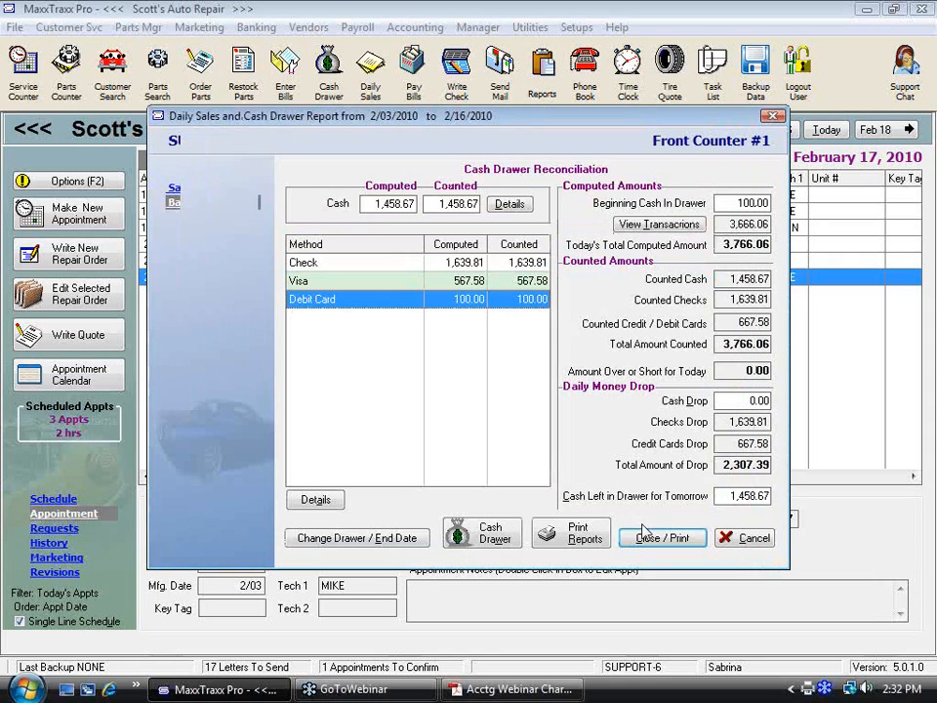
{"action": "left_click", "coordinate": [735, 371]}
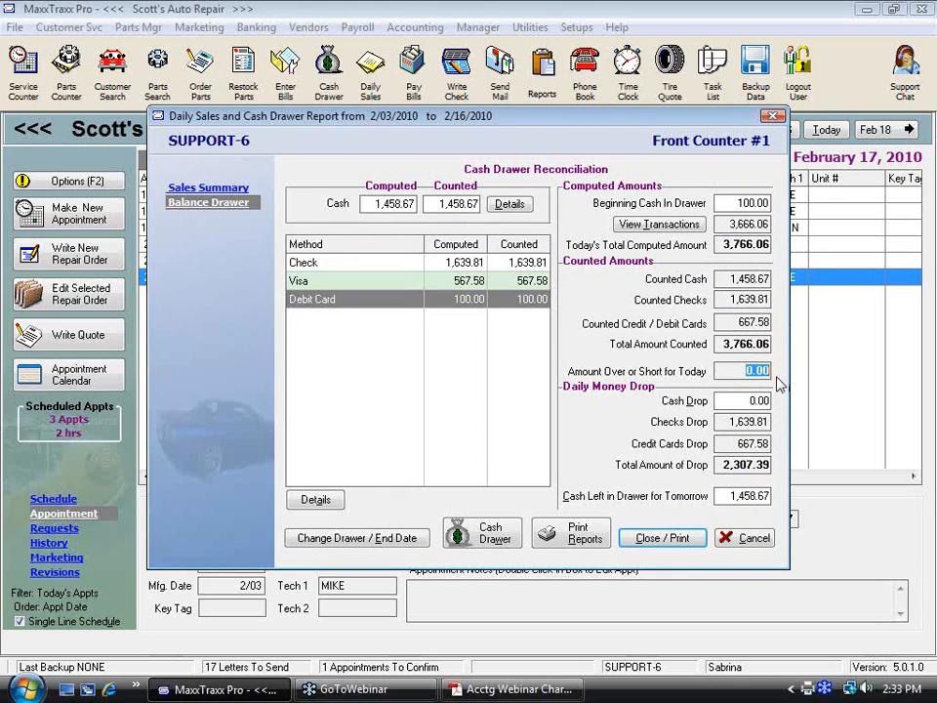
Set the cash left in the drawer for tomorrow to 100.00 and close the cash drawer without printing the closing reports.
{"action": "left_click", "coordinate": [723, 496]}
{"action": "type", "text": "100"}
{"action": "key", "text": "Tab"}
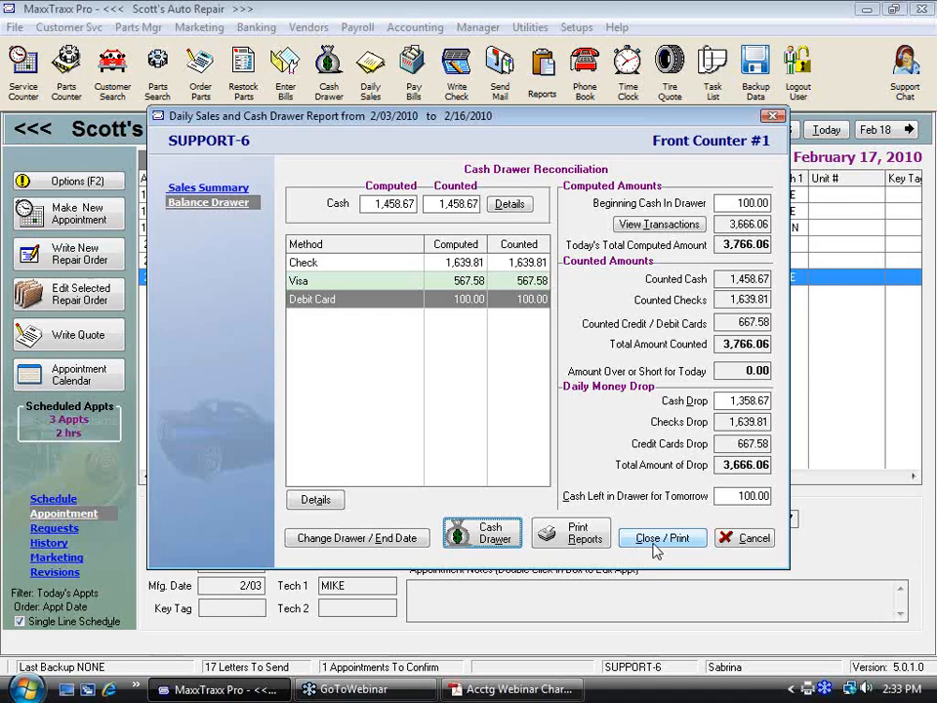
{"action": "left_click", "coordinate": [732, 497]}
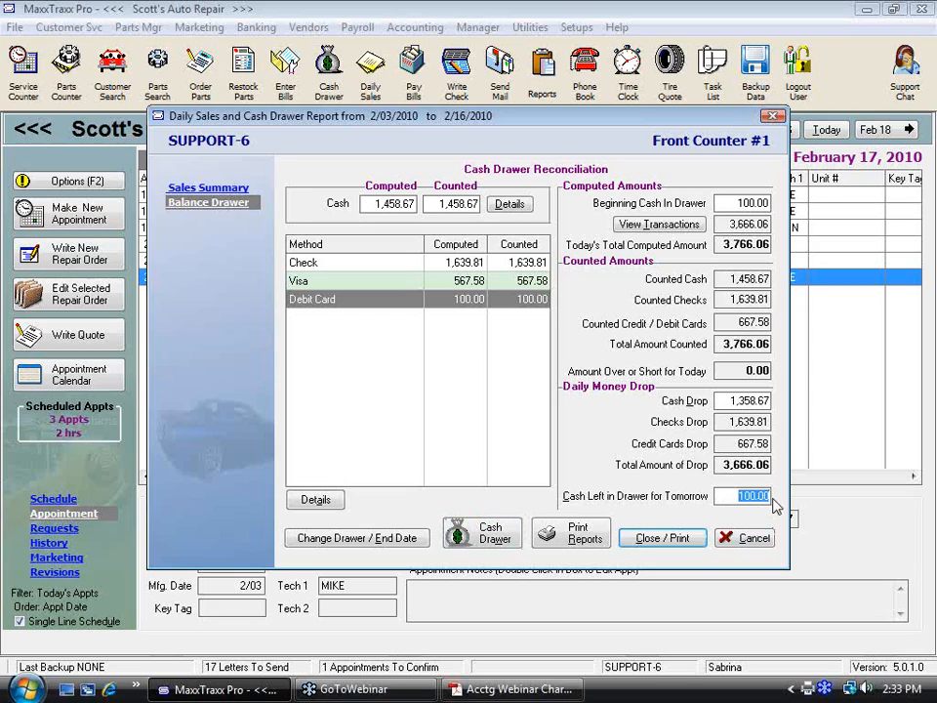
{"action": "left_click", "coordinate": [735, 204]}
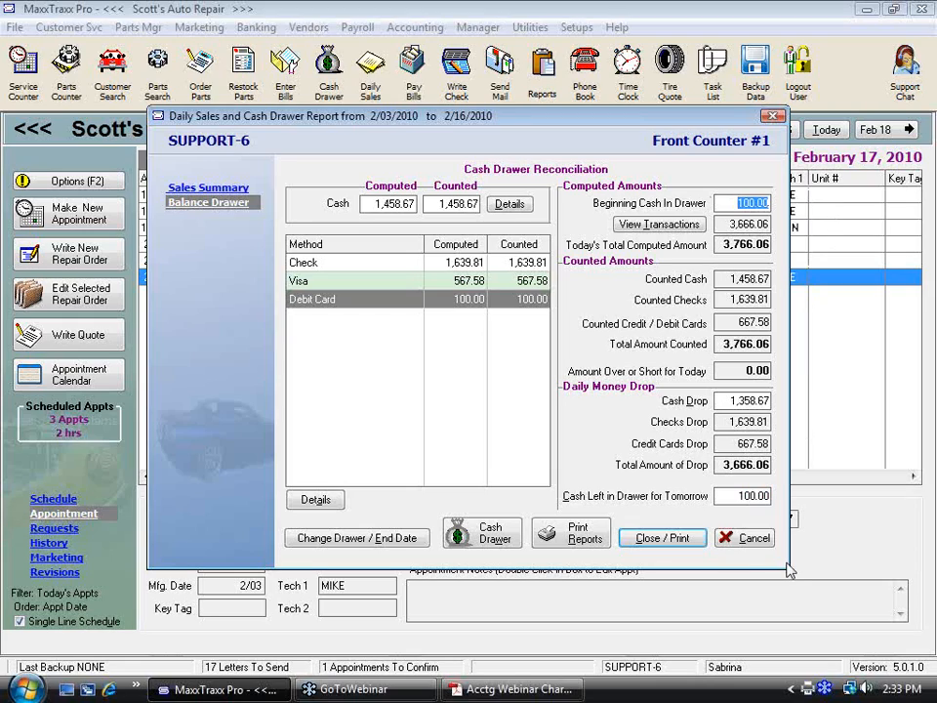
{"action": "left_click", "coordinate": [671, 547]}
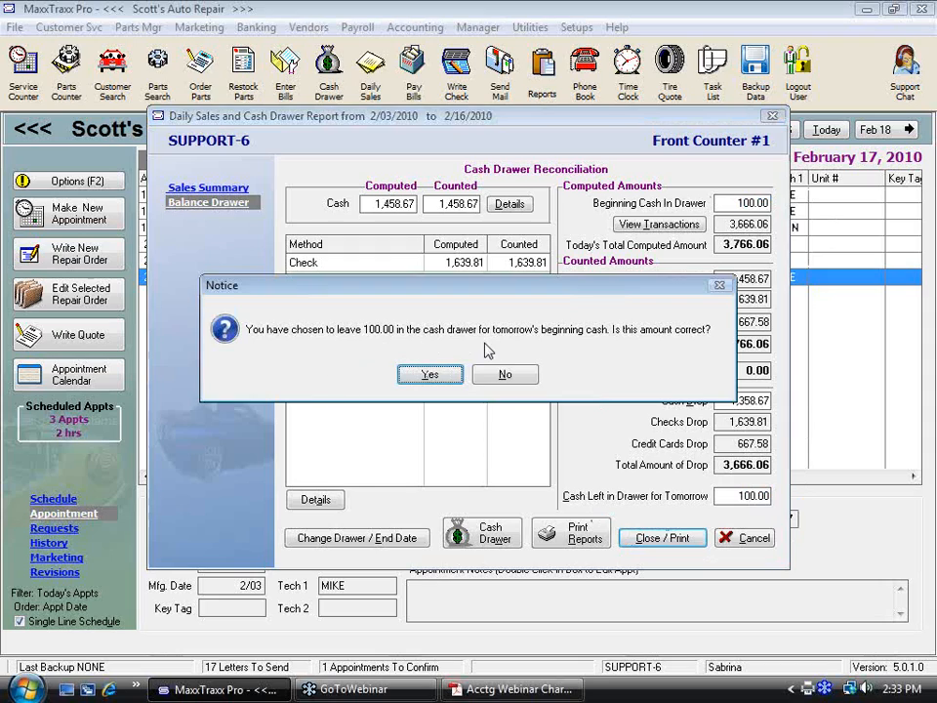
{"action": "left_click", "coordinate": [429, 379]}
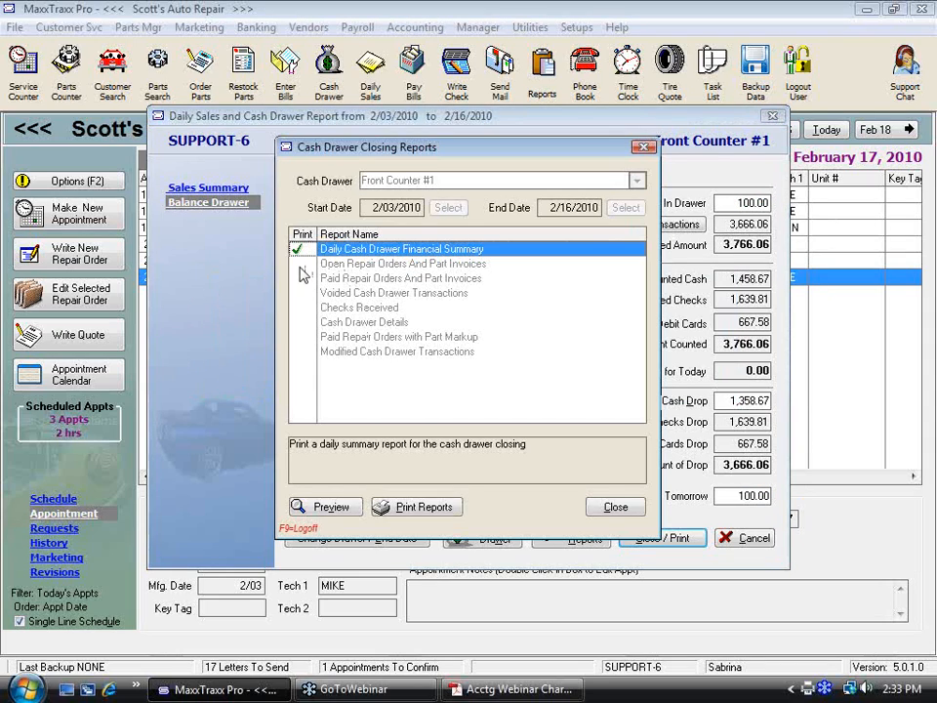
{"action": "left_click", "coordinate": [615, 508]}
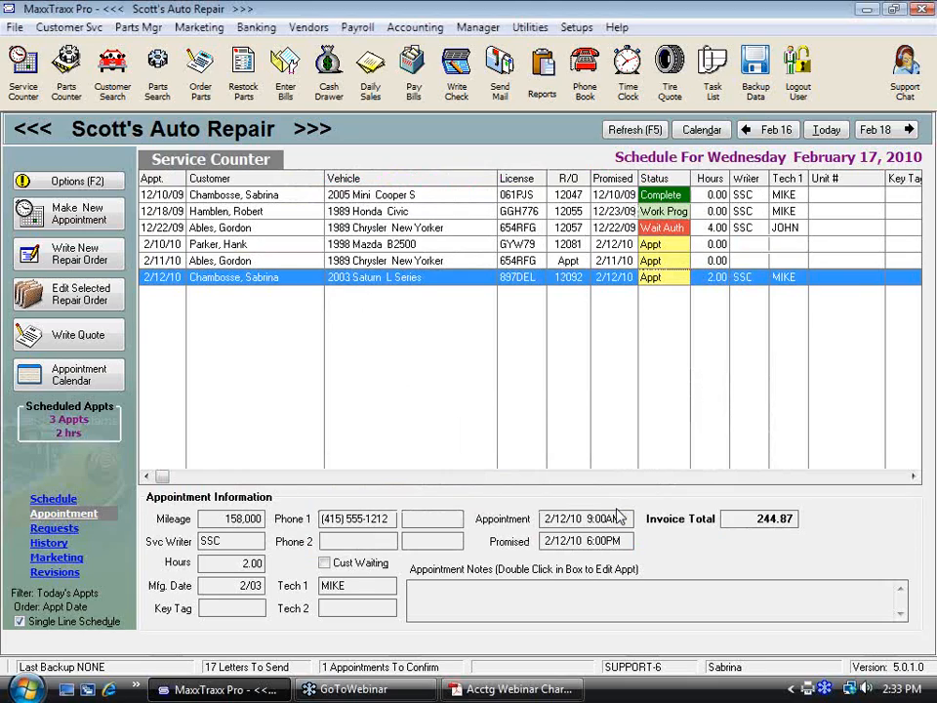
Open the bank statement reconciliation for Checking #1, review its transactions and leave without reconciling.
{"action": "left_click", "coordinate": [256, 27]}
{"action": "left_click", "coordinate": [293, 164]}
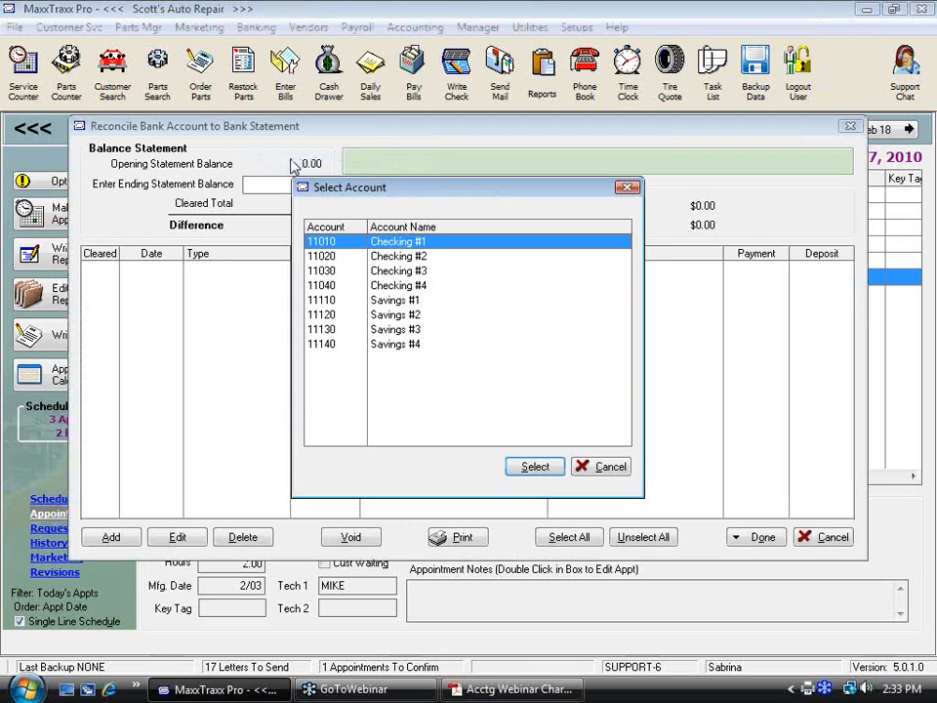
{"action": "left_click", "coordinate": [537, 469]}
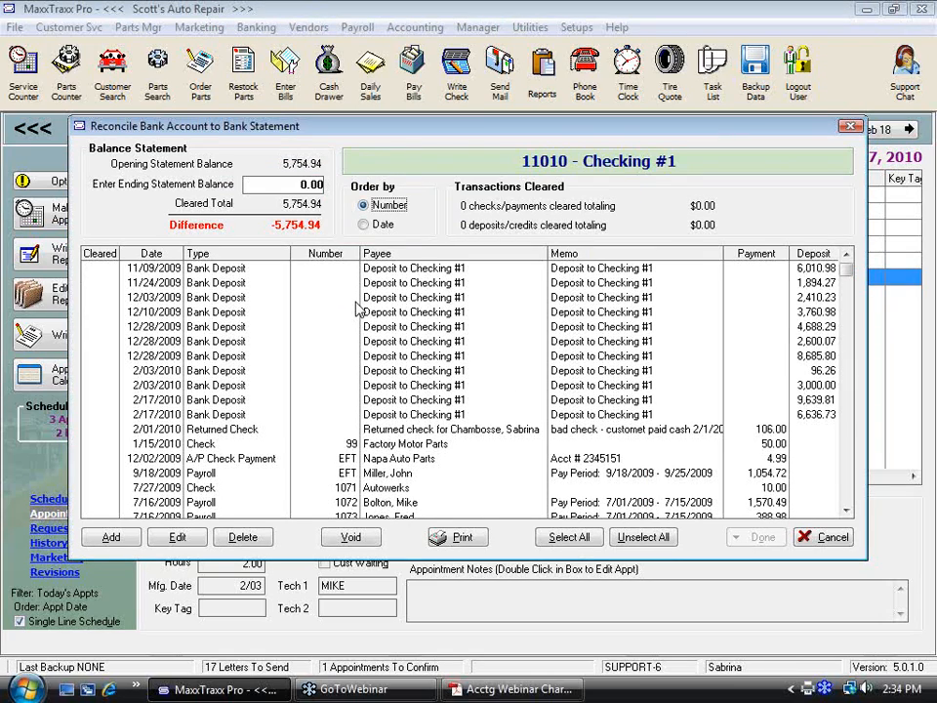
{"action": "left_click", "coordinate": [837, 538]}
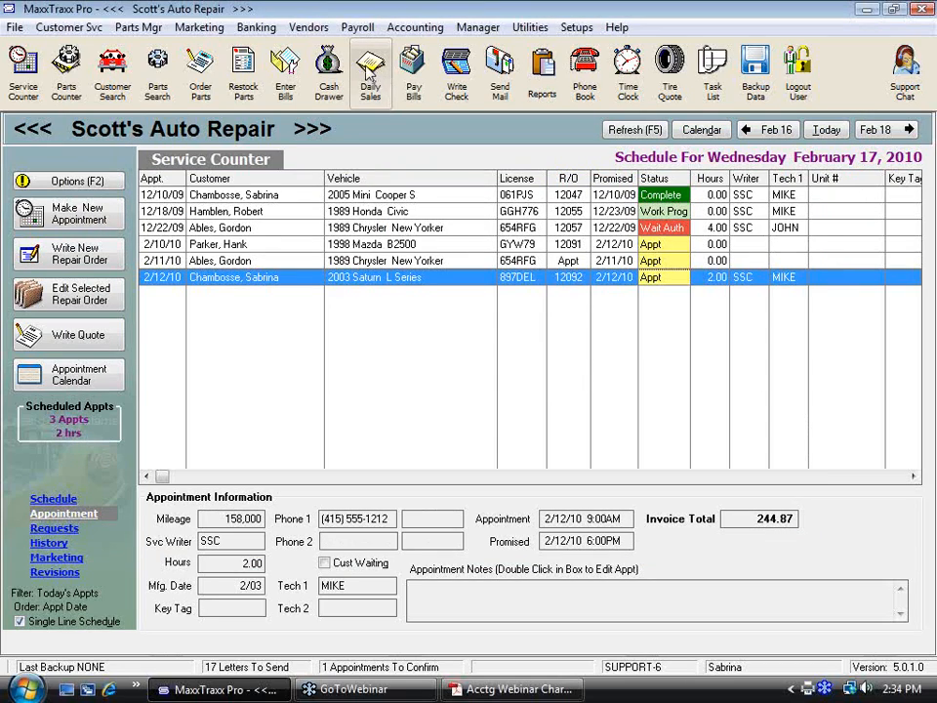
Start a bank deposit to Checking #1 twice to check for undeposited funds.
{"action": "left_click", "coordinate": [257, 29]}
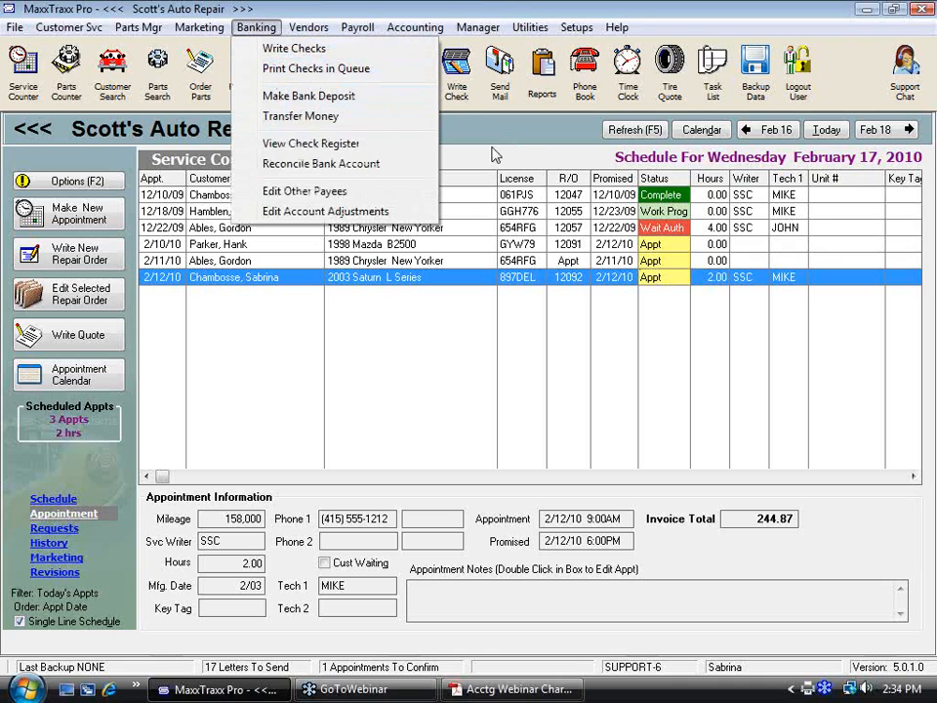
{"action": "left_click", "coordinate": [371, 110]}
{"action": "left_click", "coordinate": [263, 28]}
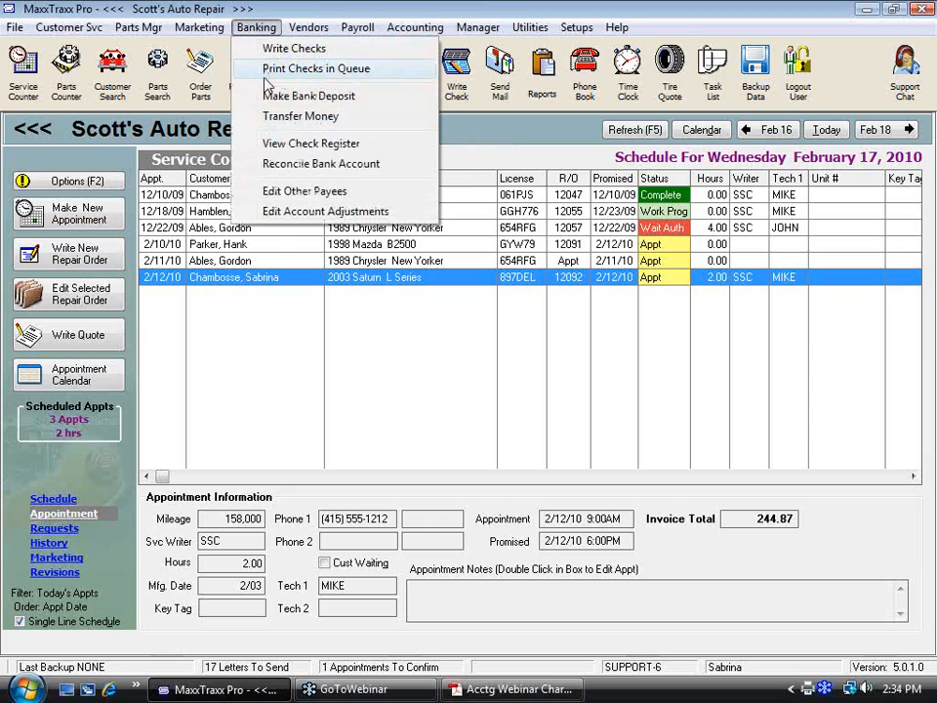
{"action": "left_click", "coordinate": [267, 100]}
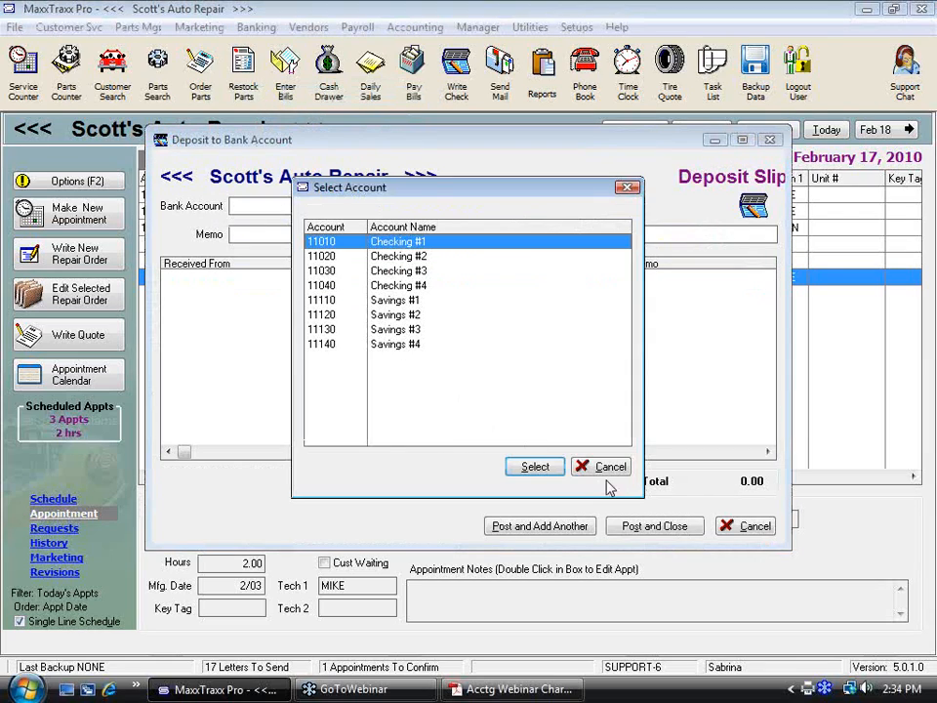
{"action": "left_click", "coordinate": [533, 466]}
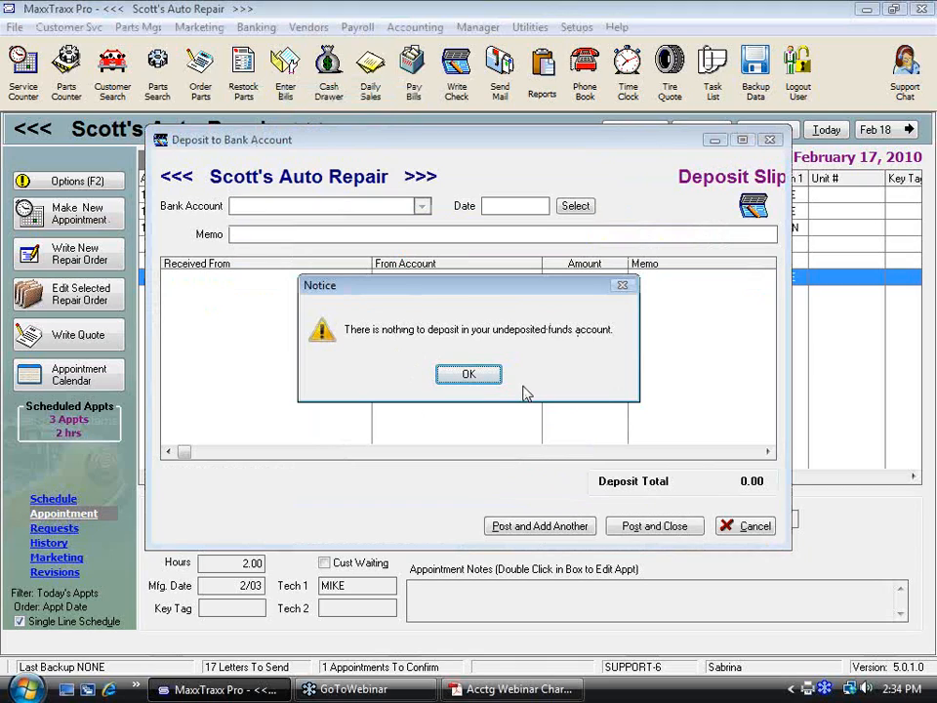
{"action": "left_click", "coordinate": [472, 377]}
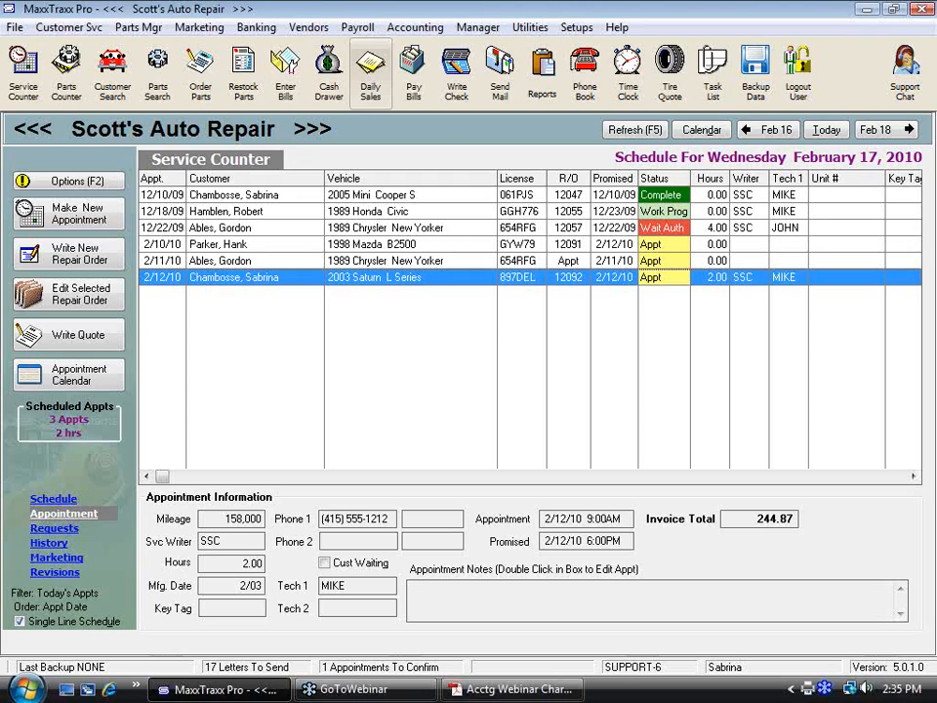
{"action": "left_click", "coordinate": [257, 27]}
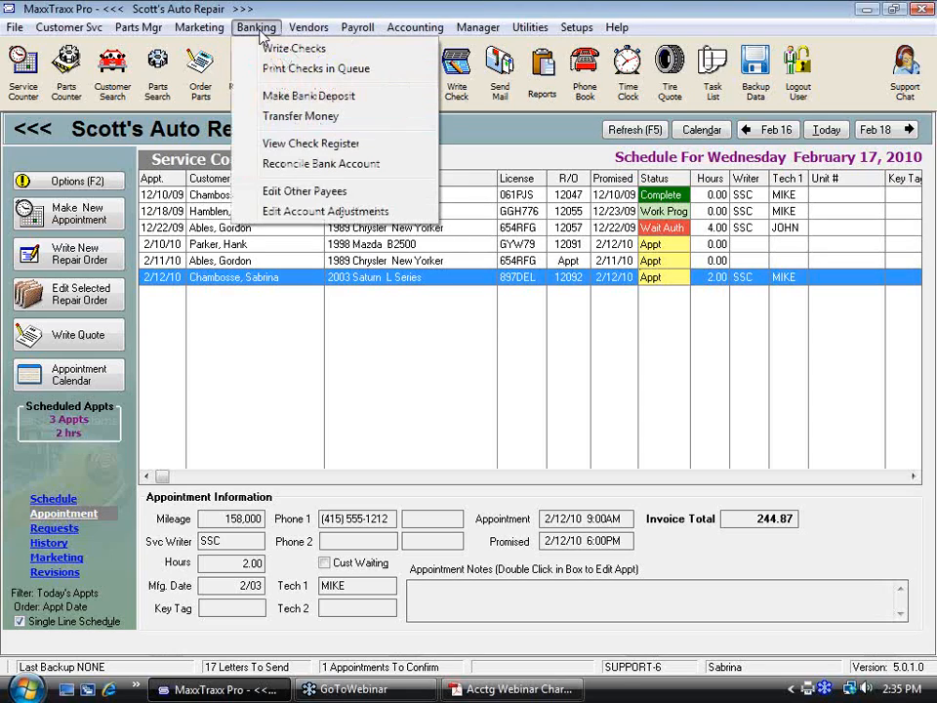
{"action": "left_click", "coordinate": [283, 96]}
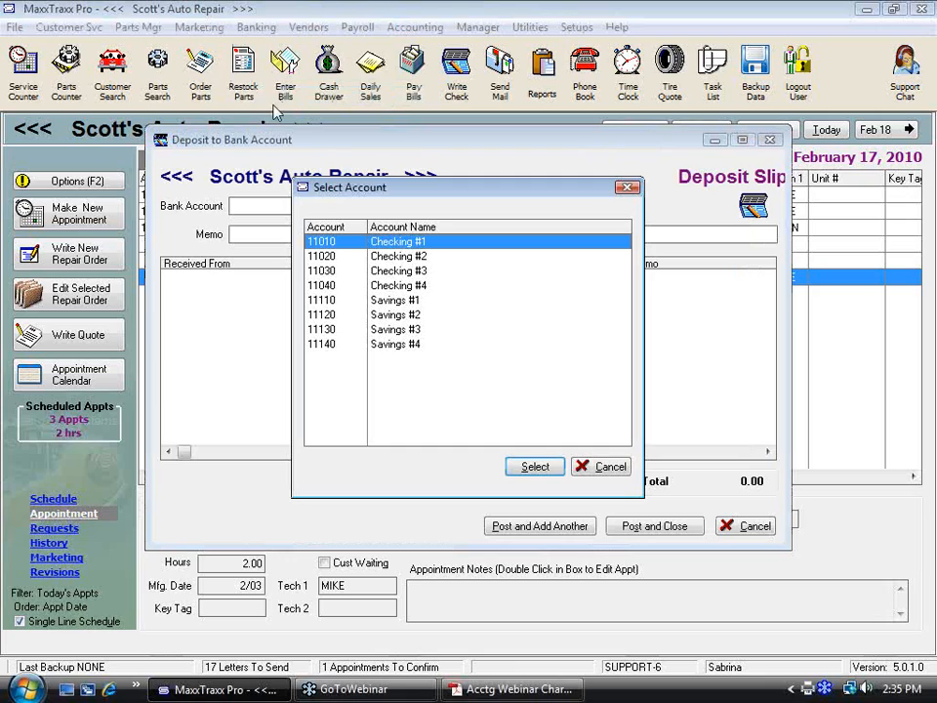
{"action": "left_click", "coordinate": [523, 466]}
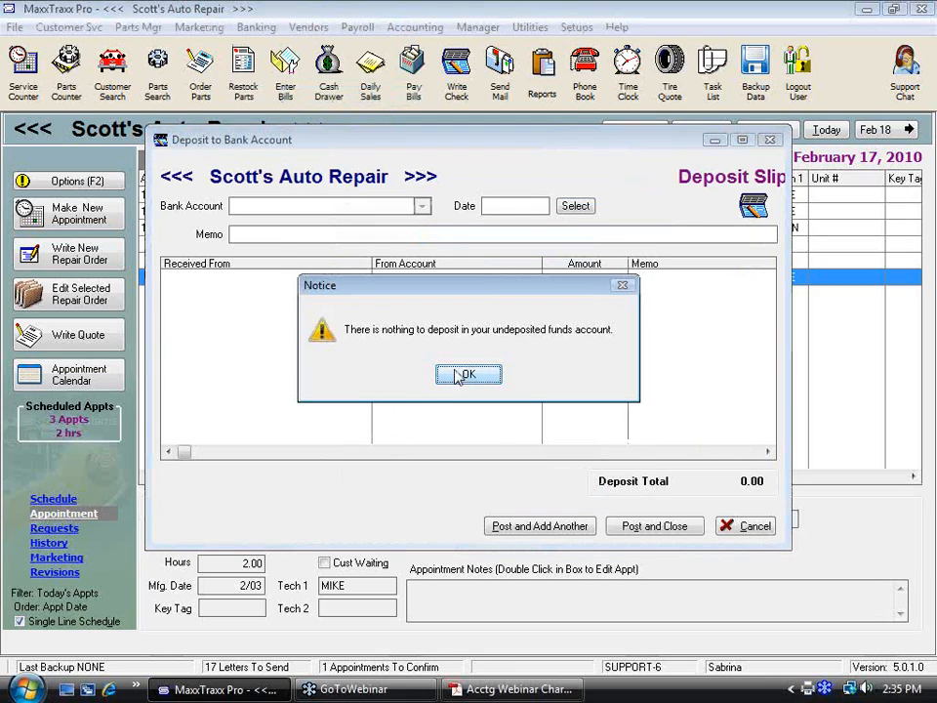
{"action": "left_click", "coordinate": [466, 375]}
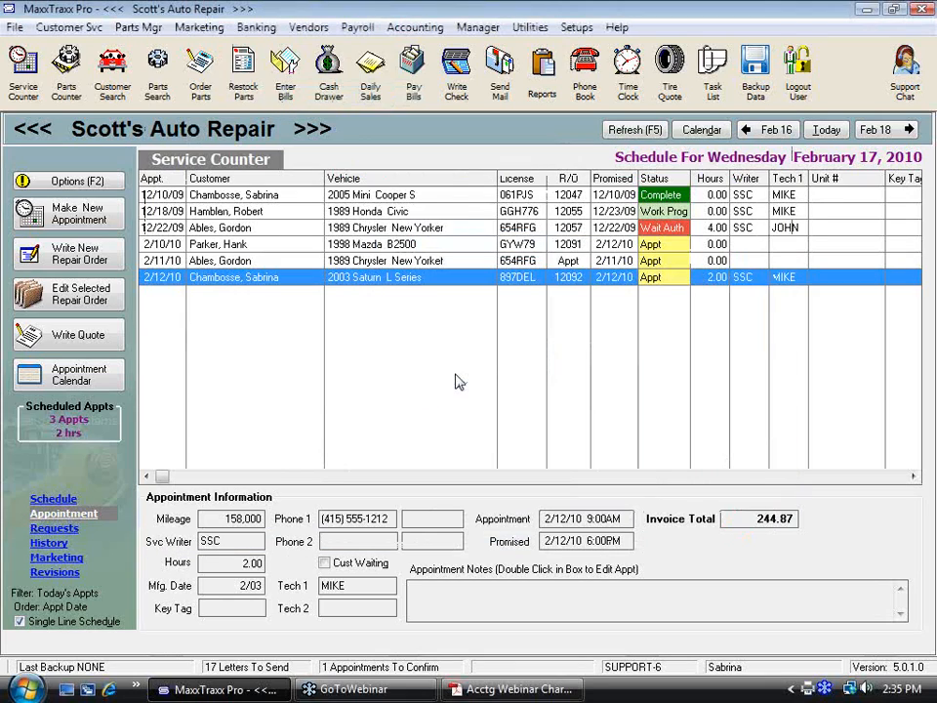
Start paying the 2003 Saturn L Series repair order in full, decline the MaxxBucks discount and apply 100.00 in cash.
{"action": "double_click", "coordinate": [372, 282]}
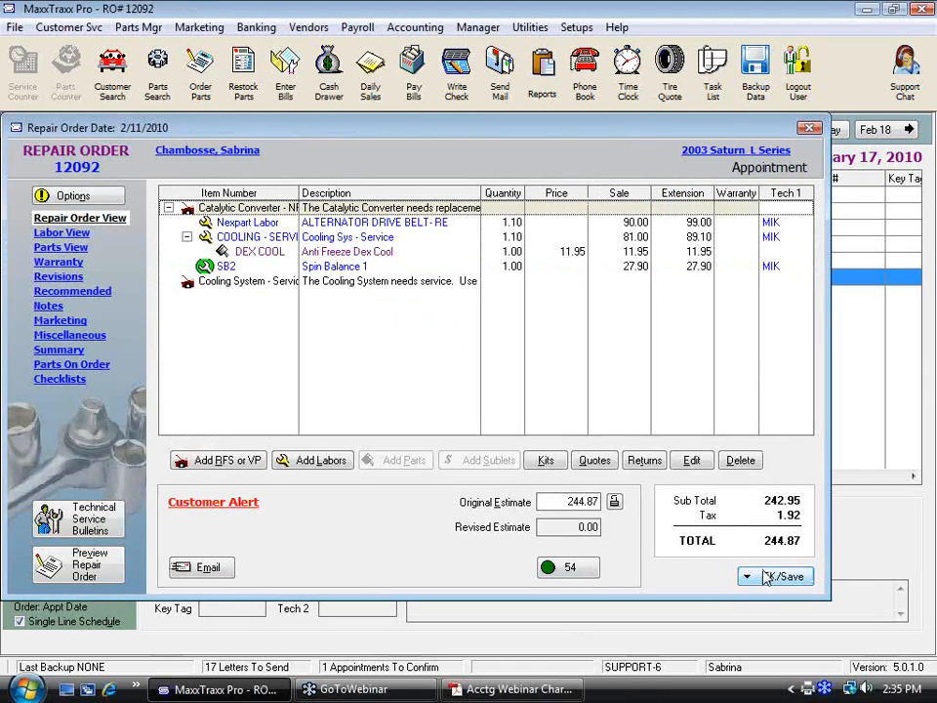
{"action": "left_click", "coordinate": [767, 577]}
{"action": "left_click", "coordinate": [574, 554]}
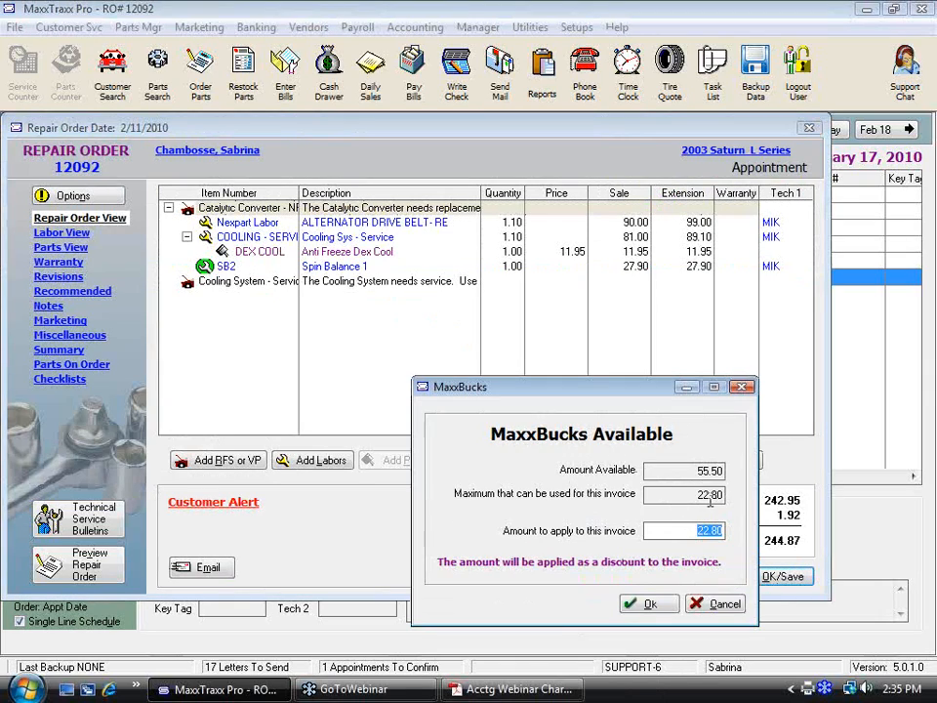
{"action": "left_click", "coordinate": [710, 604]}
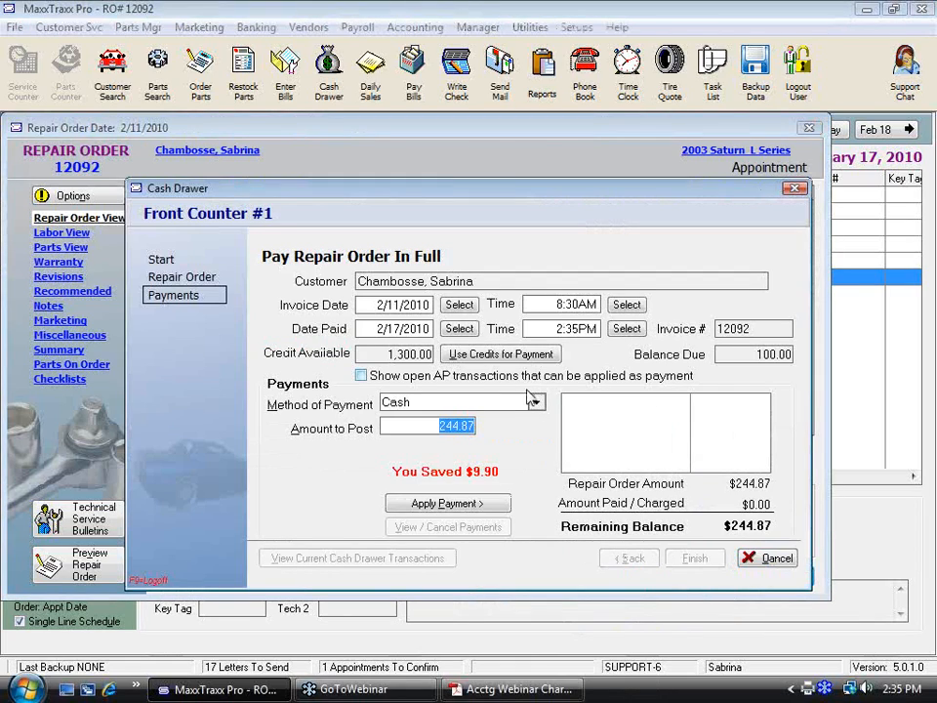
{"action": "type", "text": "100"}
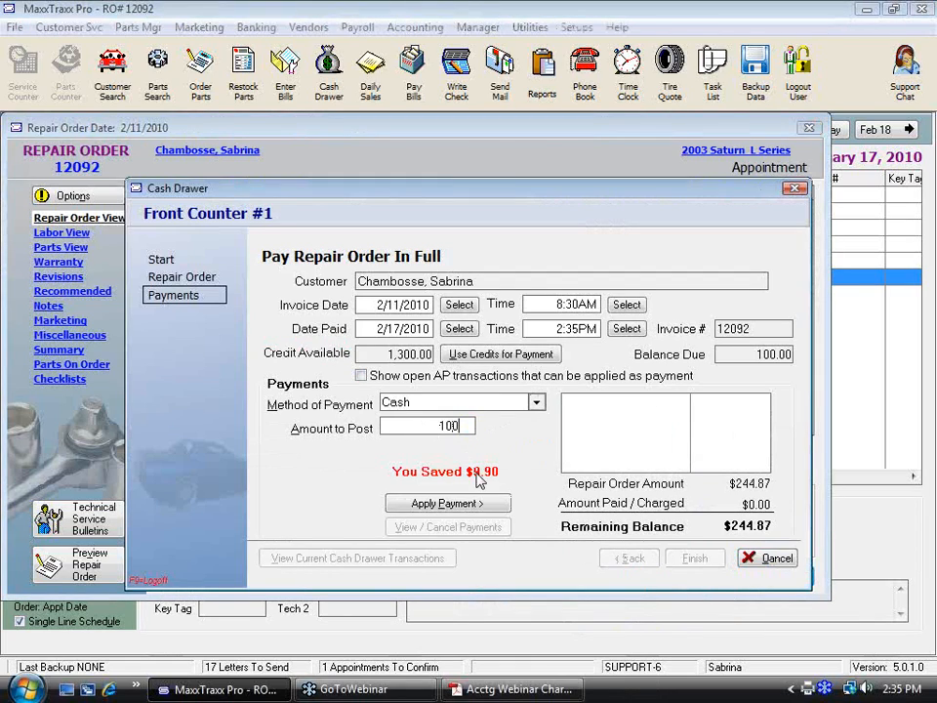
{"action": "left_click", "coordinate": [479, 504]}
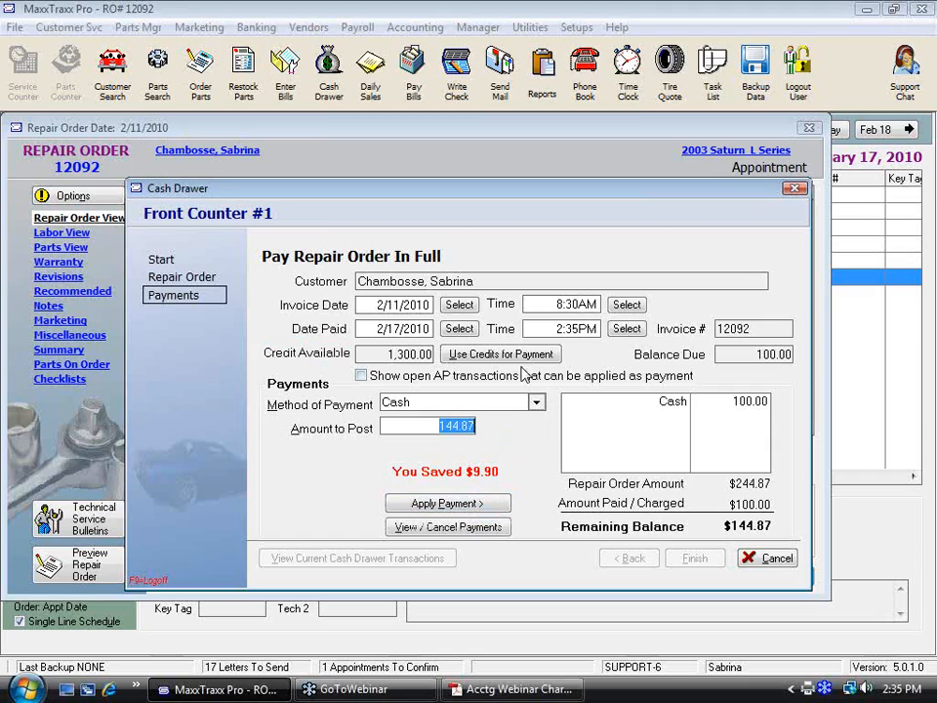
Apply a 50.00 check payment to the repair order and enter the check number.
{"action": "left_click", "coordinate": [536, 402]}
{"action": "left_click", "coordinate": [397, 420]}
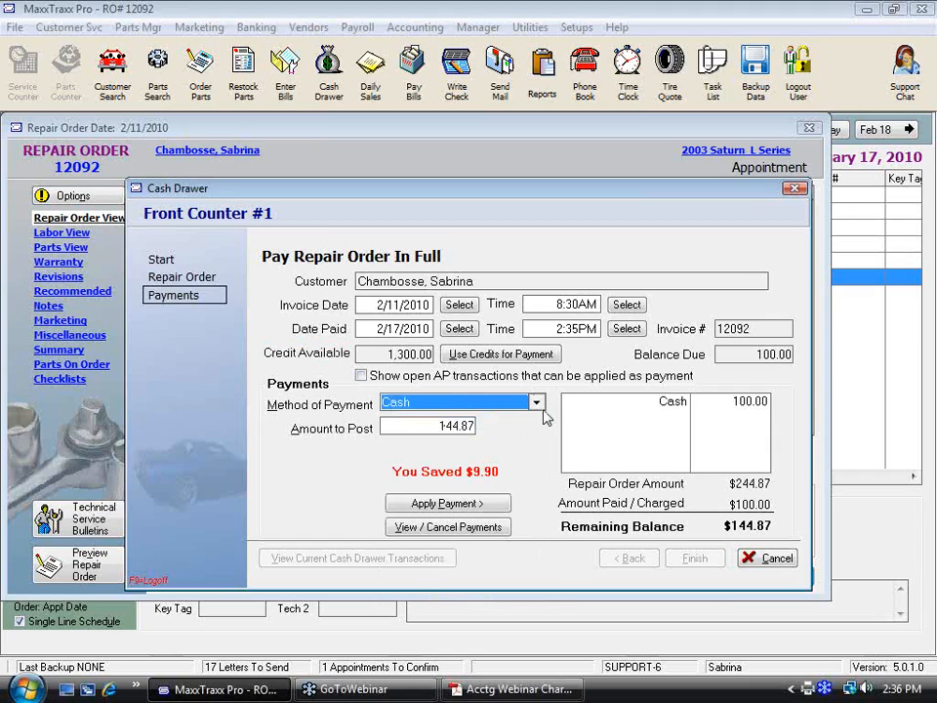
{"action": "left_click", "coordinate": [536, 402]}
{"action": "left_click", "coordinate": [401, 435]}
{"action": "key", "text": "Tab"}
{"action": "type", "text": "50"}
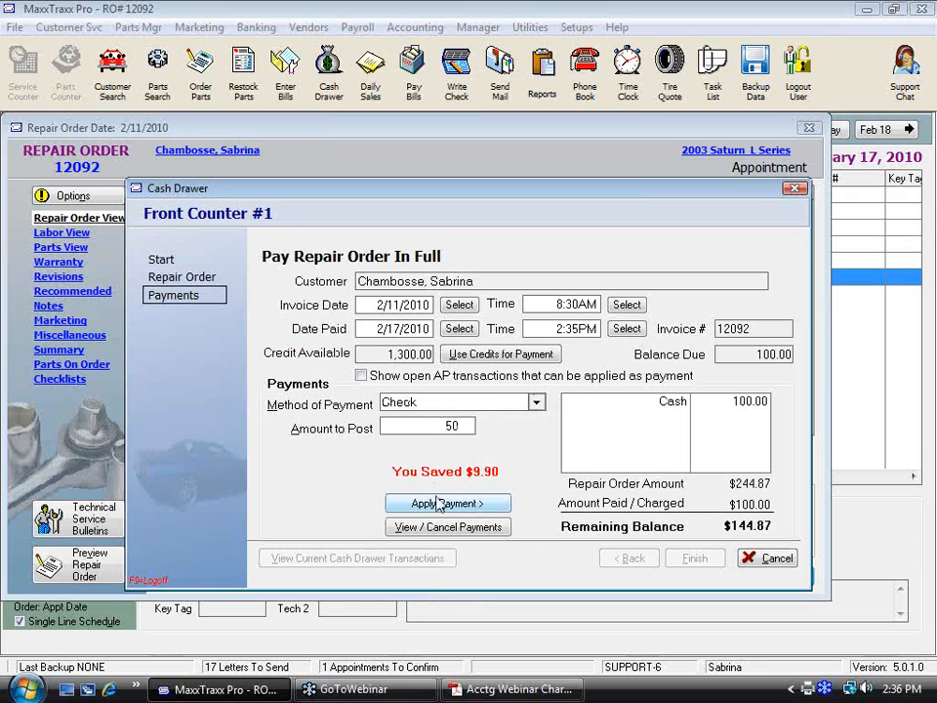
{"action": "left_click", "coordinate": [439, 504]}
{"action": "type", "text": "41"}
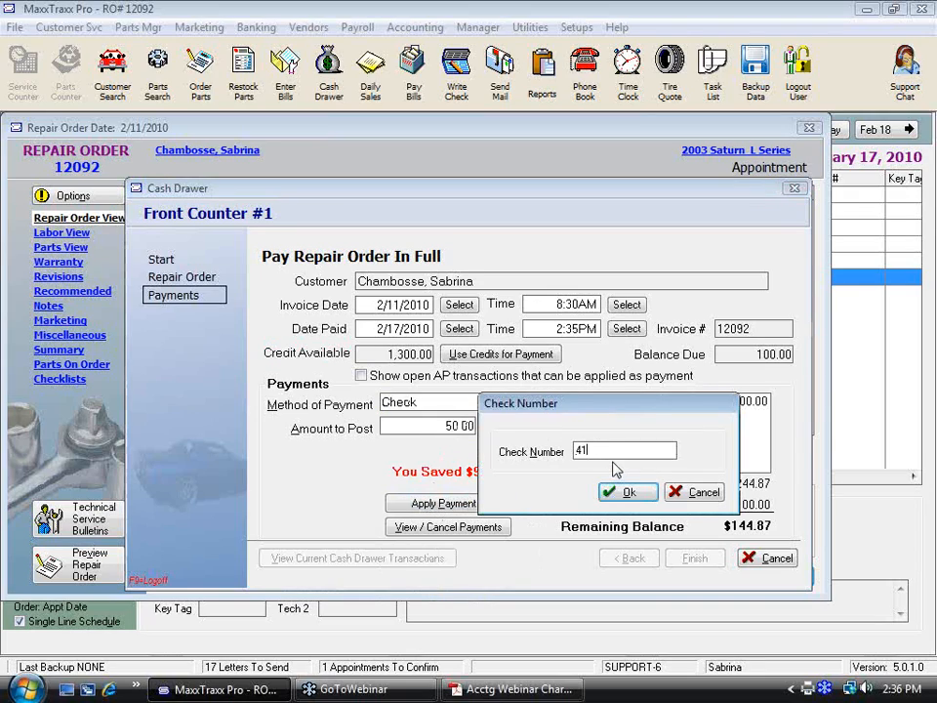
{"action": "type", "text": "52"}
{"action": "left_click", "coordinate": [628, 492]}
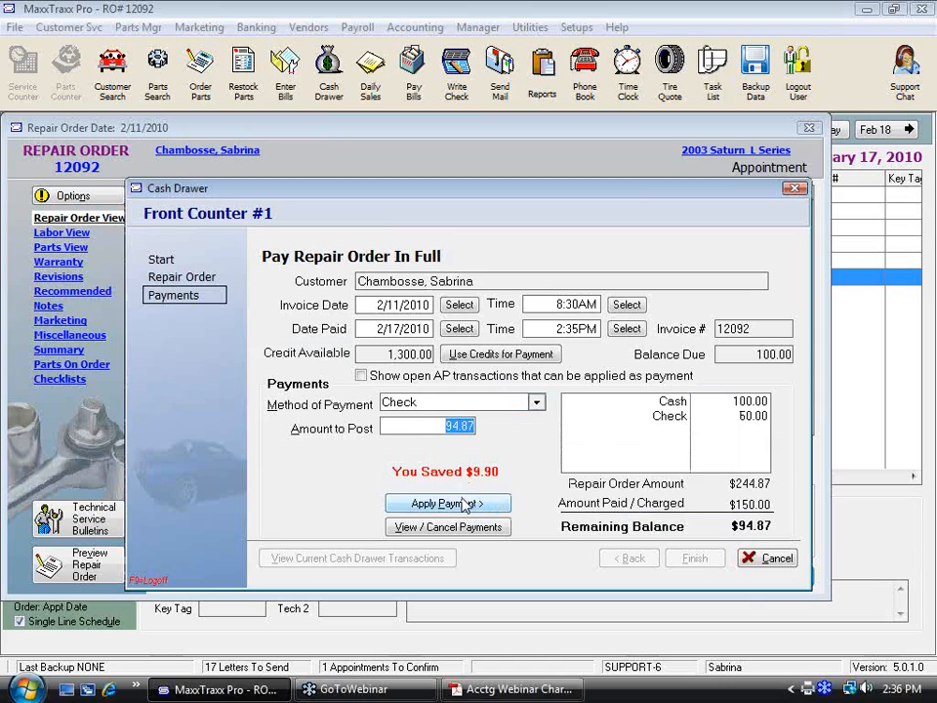
Apply 20.00 by Visa and the remaining 74.87 by Master Card to the repair order.
{"action": "left_click", "coordinate": [536, 402]}
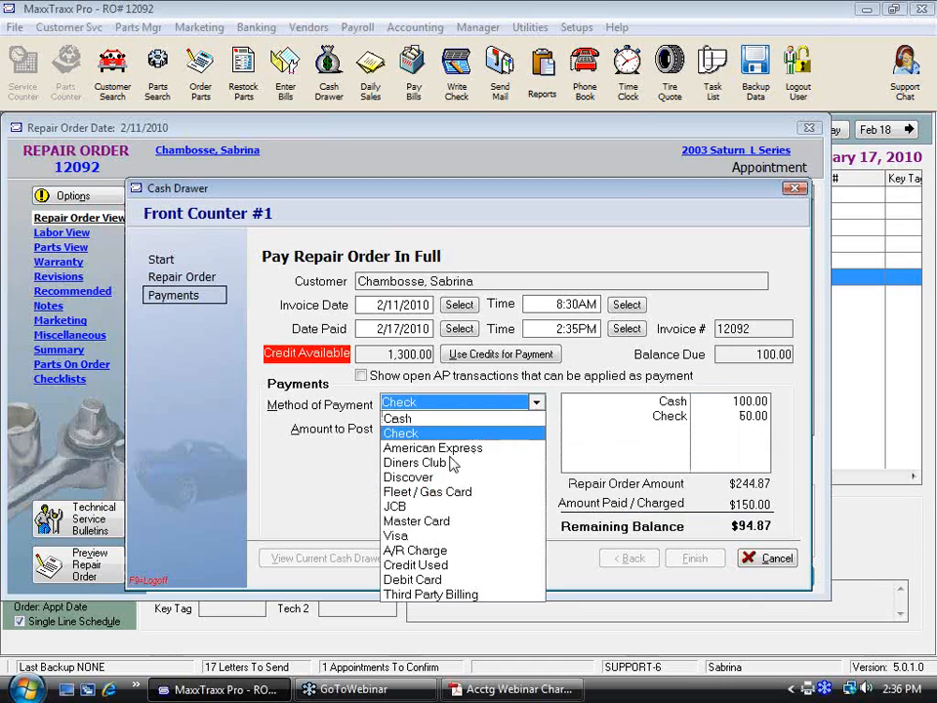
{"action": "left_click", "coordinate": [412, 540]}
{"action": "key", "text": "Tab"}
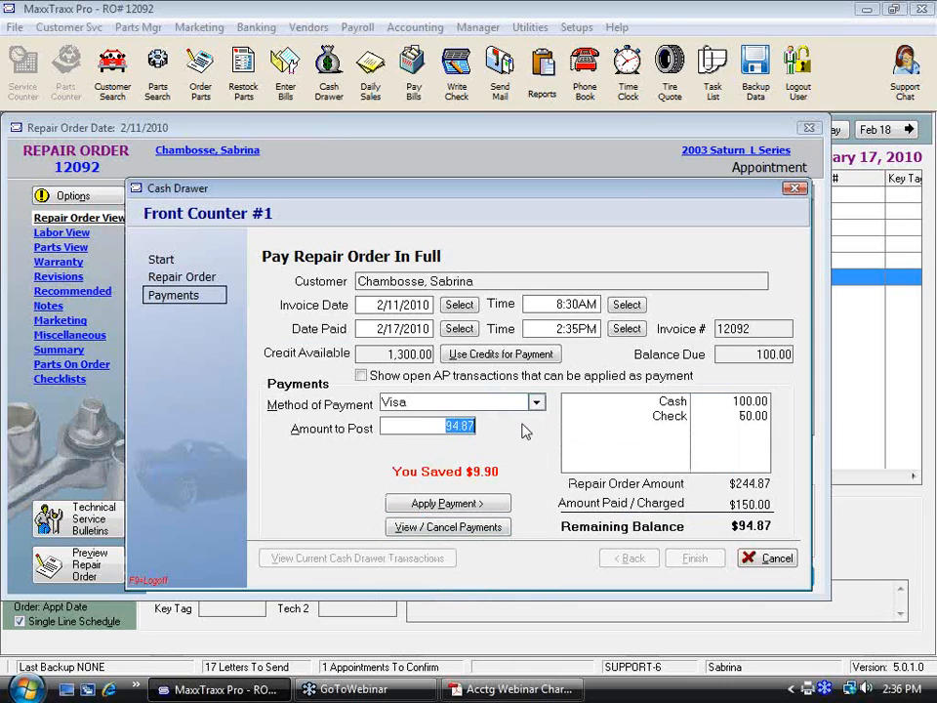
{"action": "type", "text": "20"}
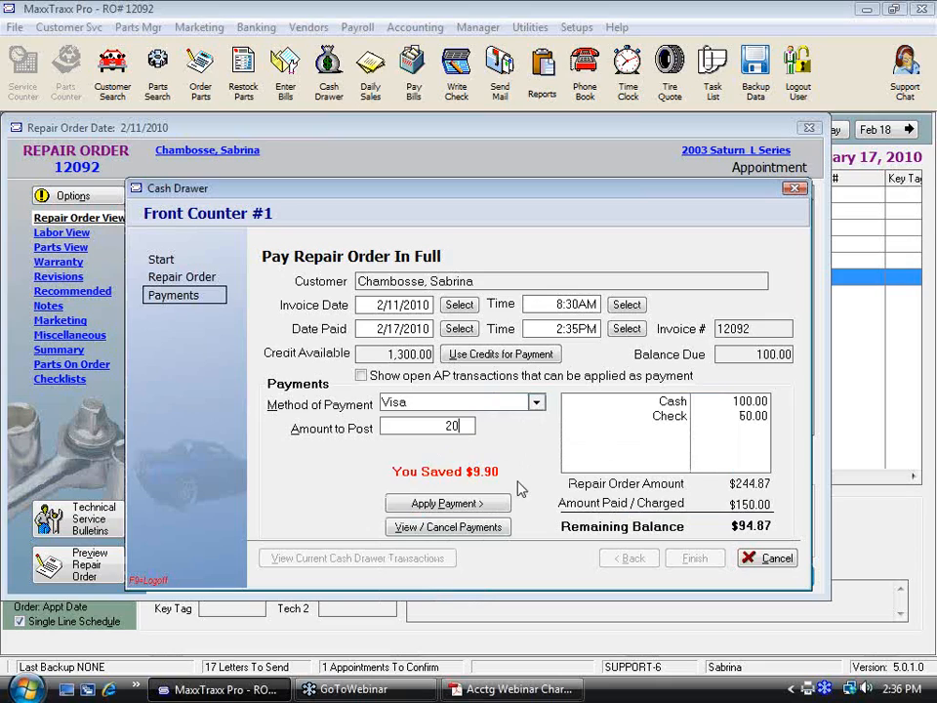
{"action": "left_click", "coordinate": [463, 504]}
{"action": "left_click", "coordinate": [535, 403]}
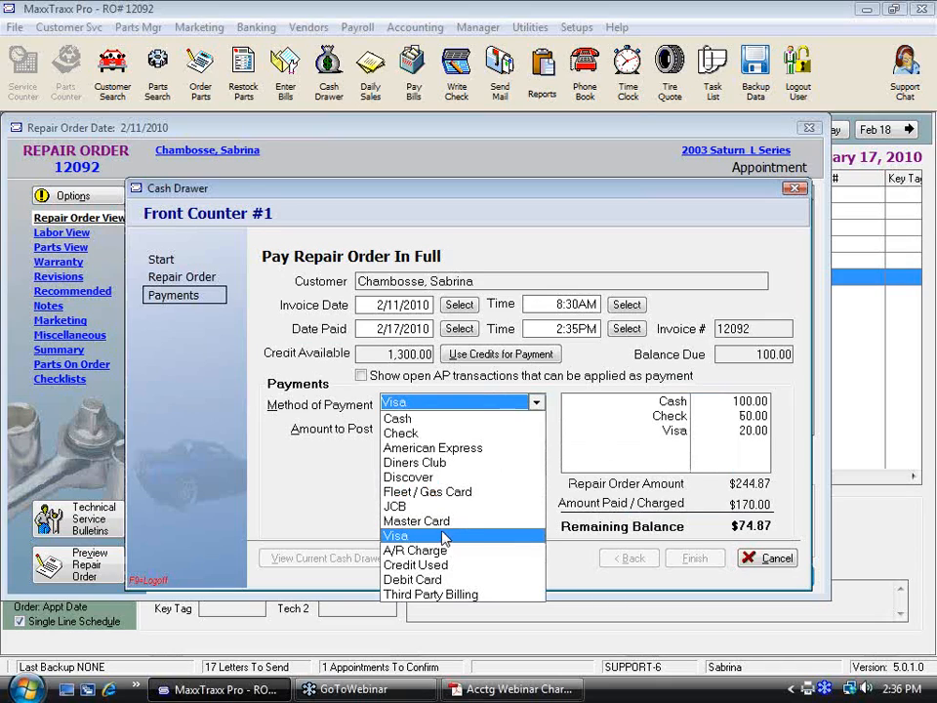
{"action": "left_click", "coordinate": [430, 520]}
{"action": "left_click", "coordinate": [444, 502]}
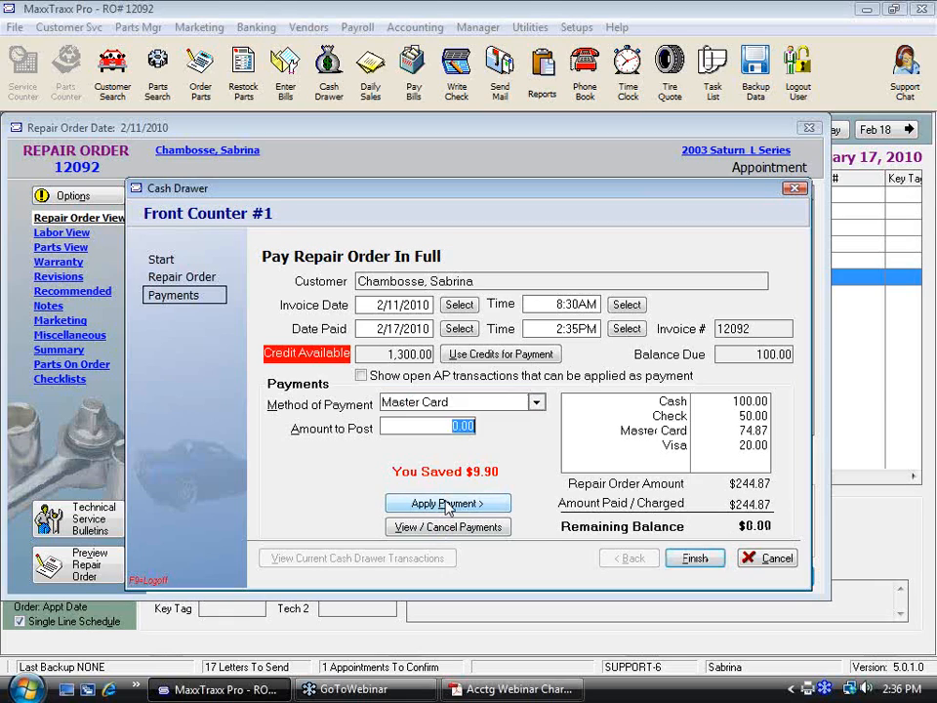
Finish the repair order payment, decline a new appointment for the customer and save the repair order.
{"action": "left_click", "coordinate": [717, 557]}
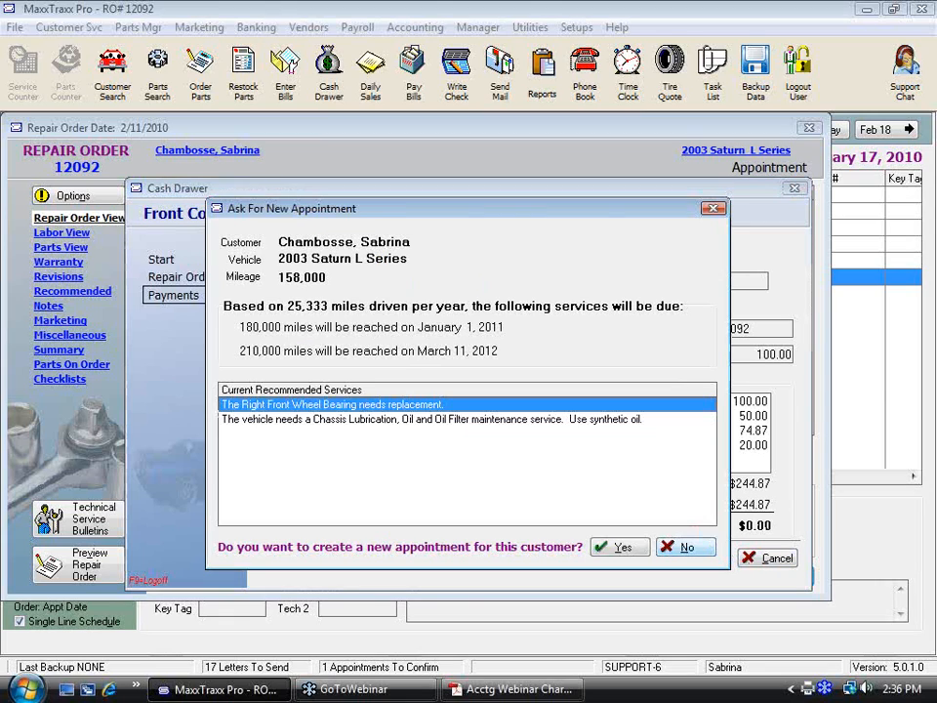
{"action": "left_click", "coordinate": [688, 547]}
{"action": "left_click", "coordinate": [657, 469]}
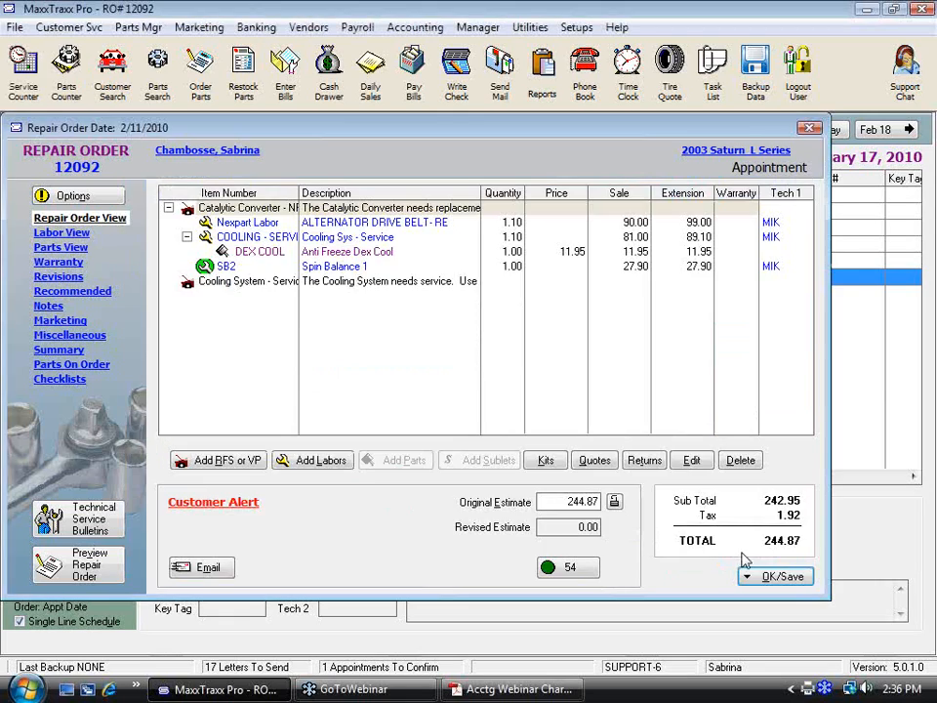
{"action": "left_click", "coordinate": [766, 575]}
Start a bank deposit to Checking #1 to review the payments and cash available for deposit, and cancel it.
{"action": "left_click", "coordinate": [256, 27]}
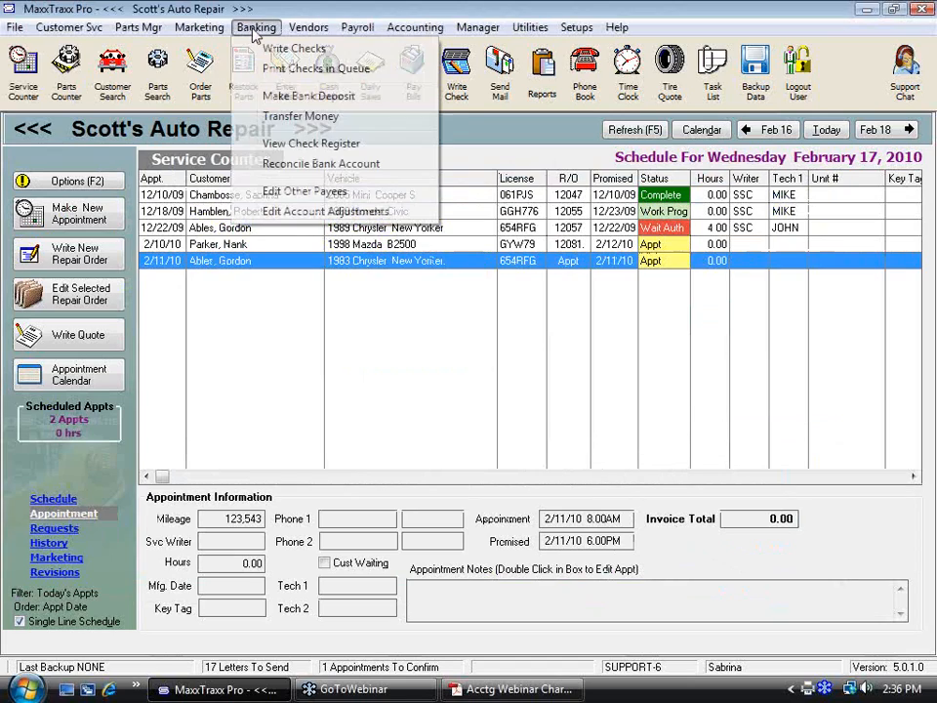
{"action": "left_click", "coordinate": [269, 95]}
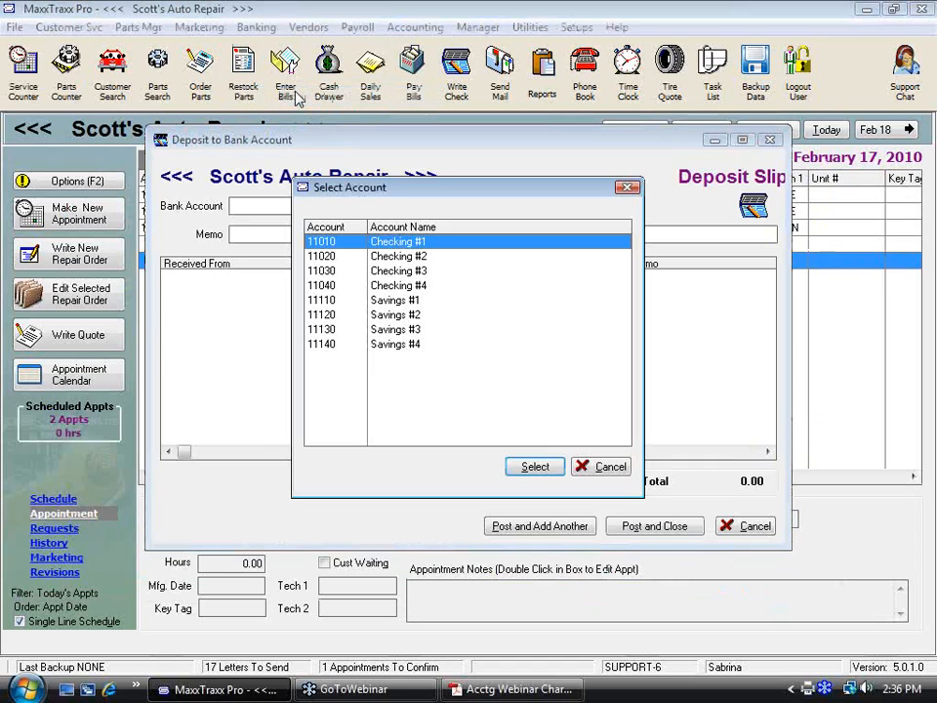
{"action": "left_click", "coordinate": [553, 468]}
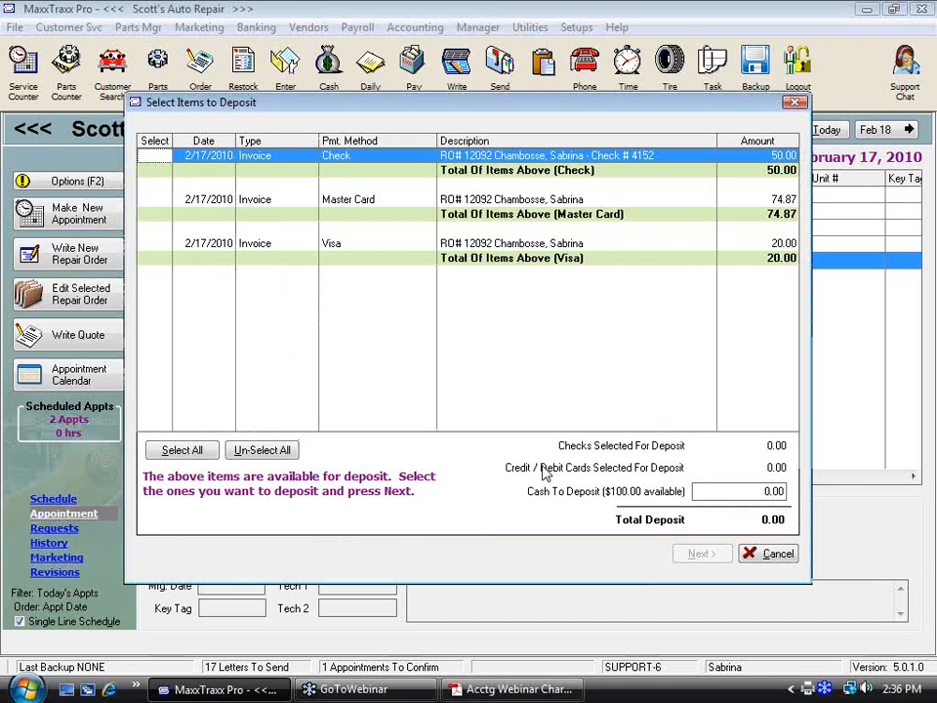
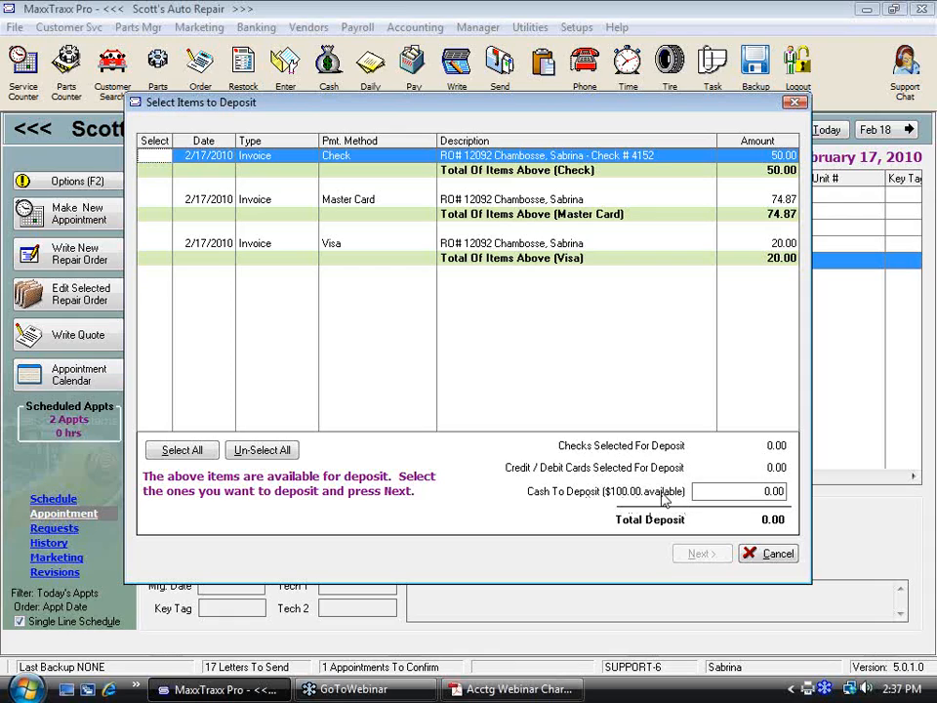
{"action": "left_click", "coordinate": [776, 556]}
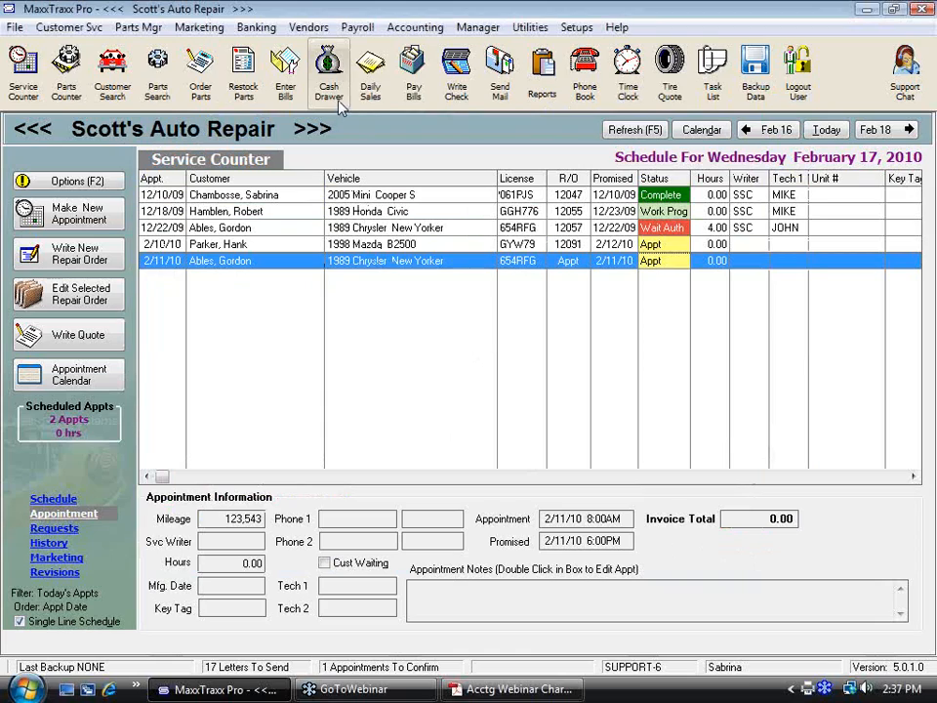
Start a cash paid out transaction in the cash drawer, paid to Pizza Hut with the note "lunch training".
{"action": "left_click", "coordinate": [338, 104]}
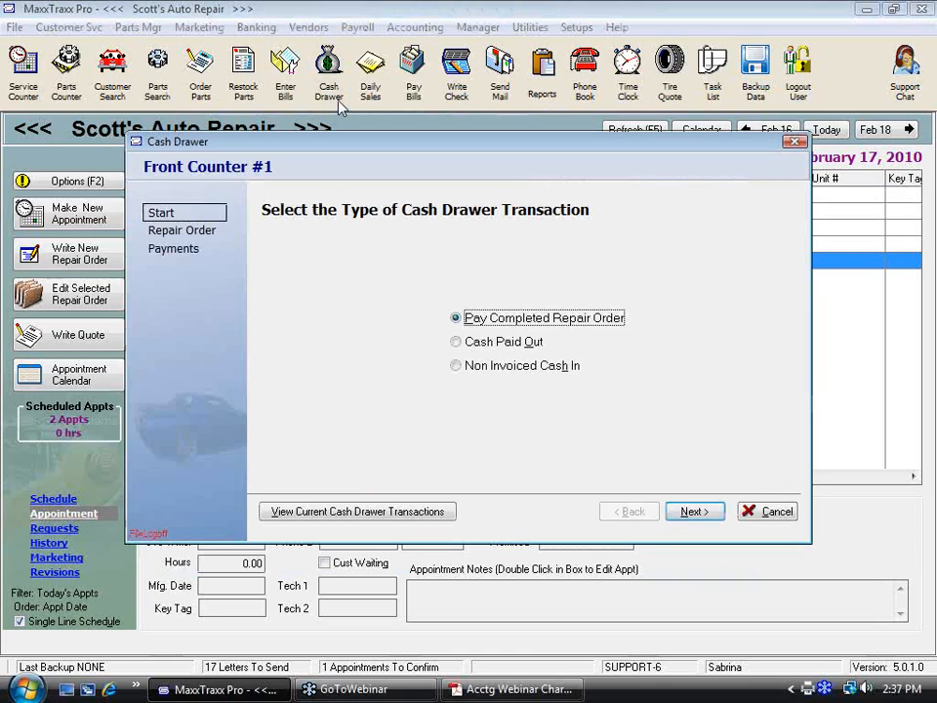
{"action": "double_click", "coordinate": [458, 343]}
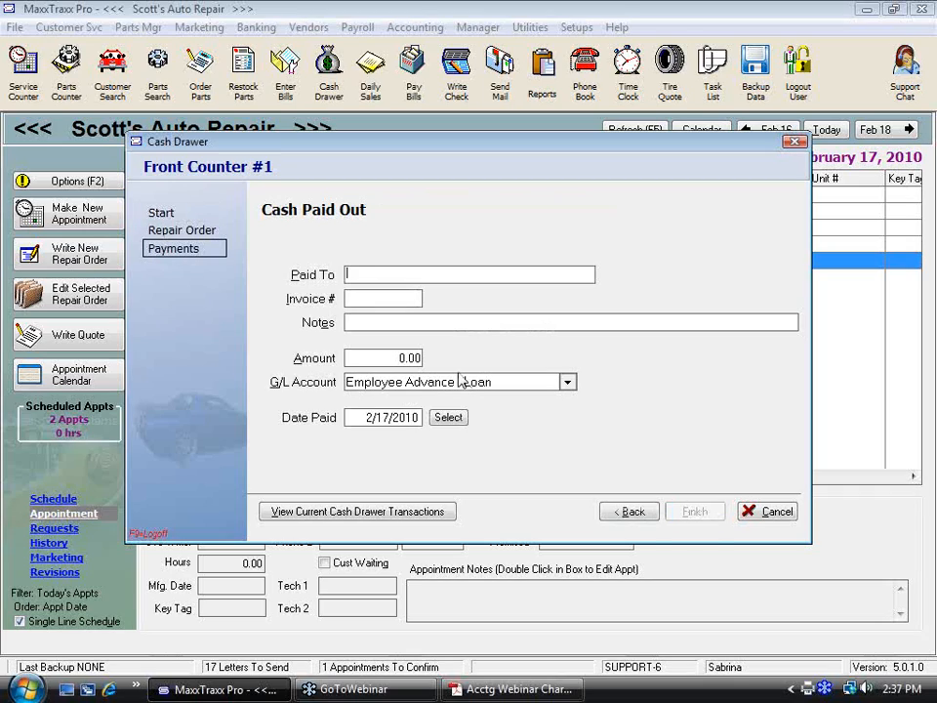
{"action": "type", "text": "Pizza Hut"}
{"action": "left_click", "coordinate": [386, 323]}
{"action": "type", "text": "lunch"}
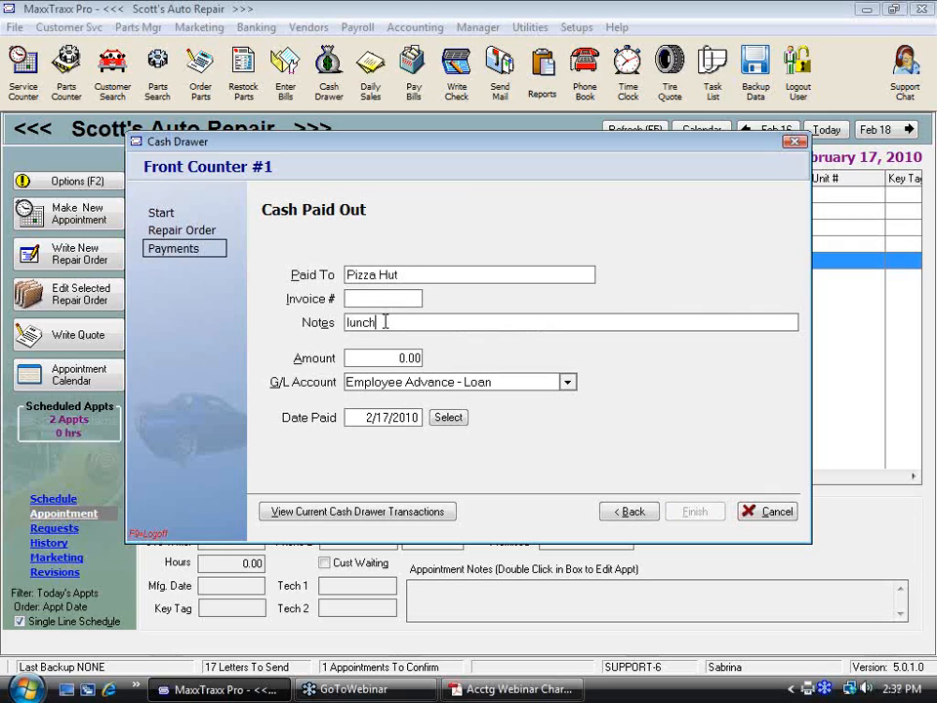
{"action": "type", "text": " training"}
Set the payout amount to 50.00, charge it to Office Meals Expense, finish the transaction and close the cash drawer.
{"action": "left_click", "coordinate": [418, 358]}
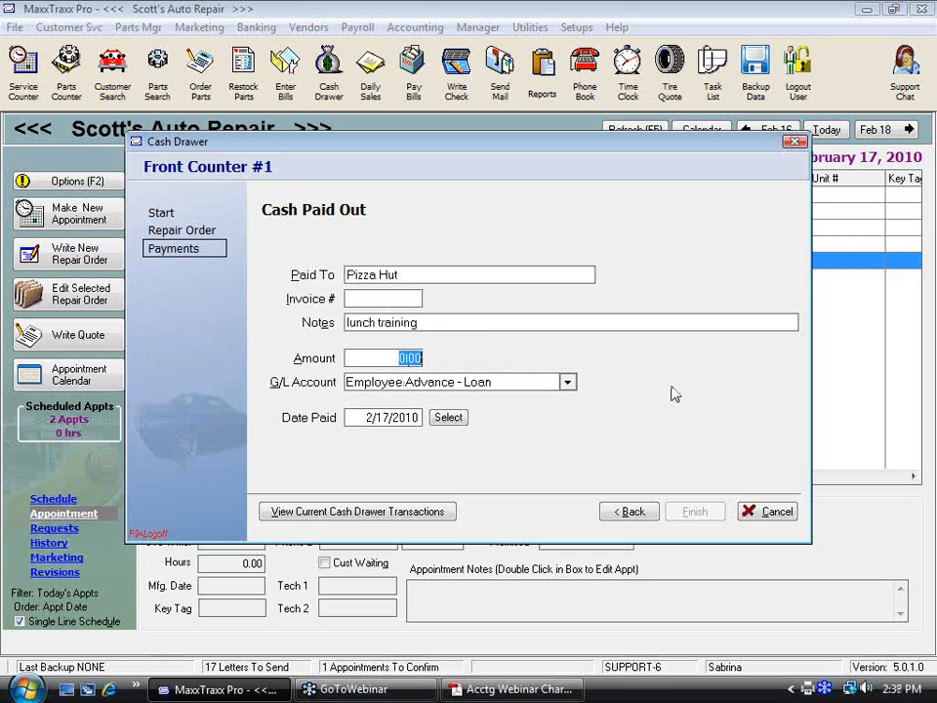
{"action": "type", "text": "50"}
{"action": "key", "text": "Tab"}
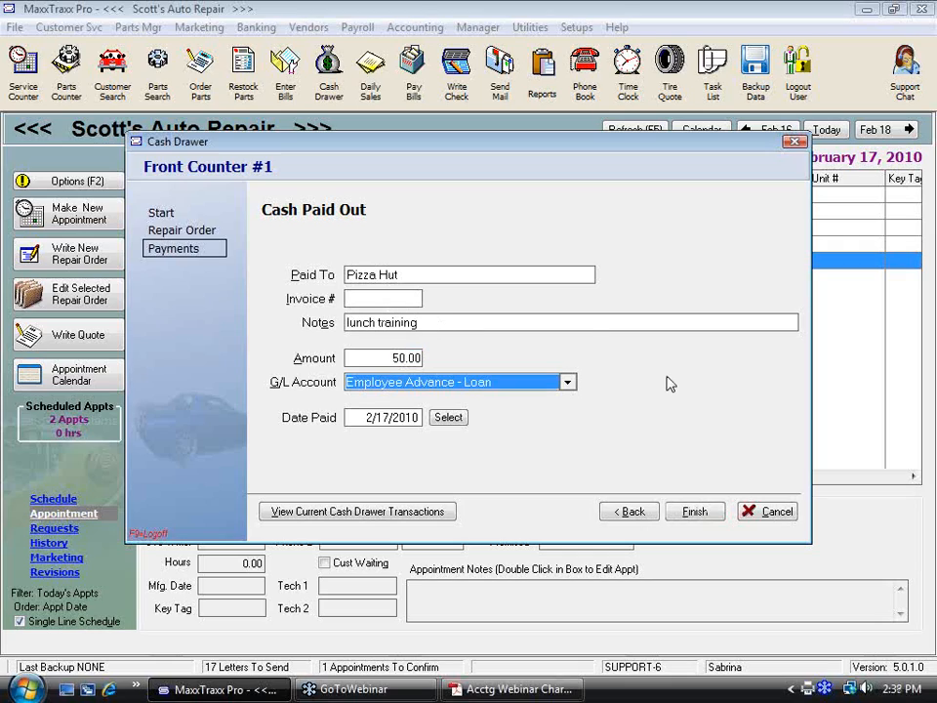
{"action": "left_click", "coordinate": [568, 382]}
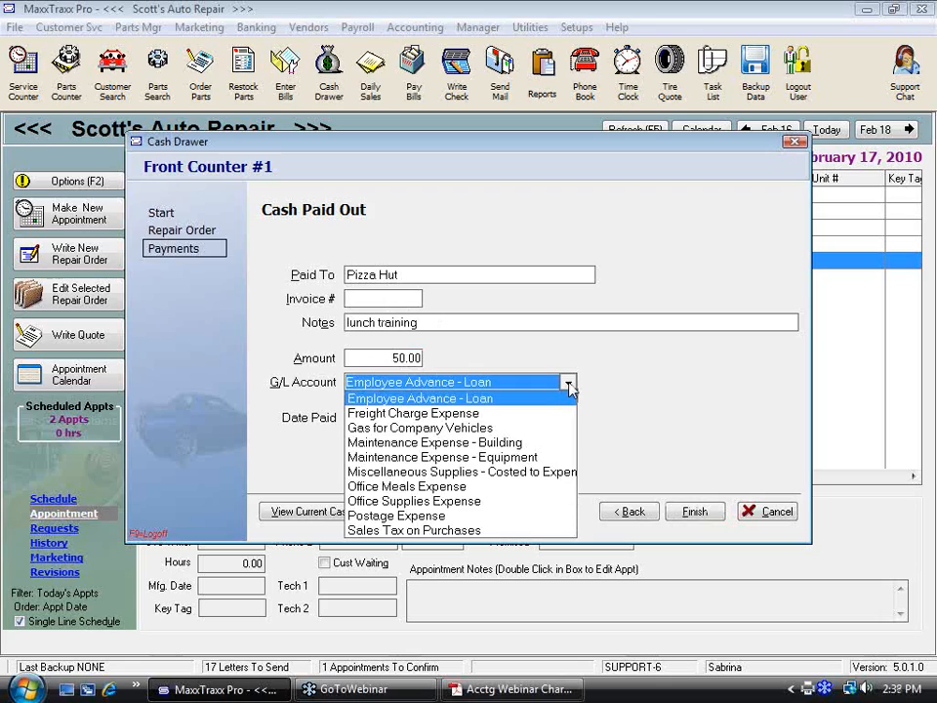
{"action": "left_click", "coordinate": [418, 486]}
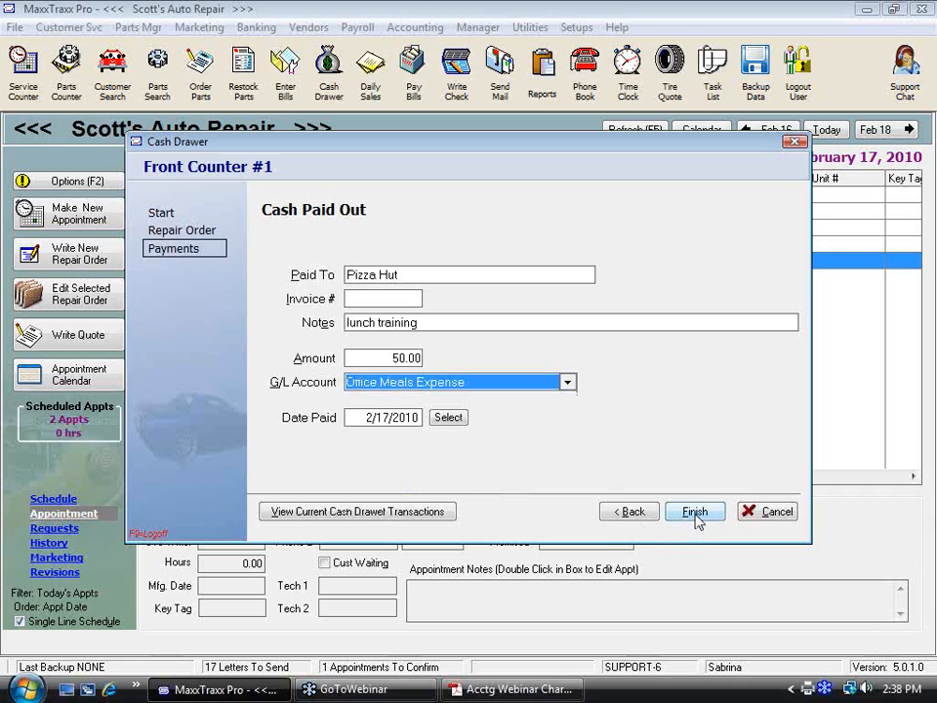
{"action": "left_click", "coordinate": [694, 512]}
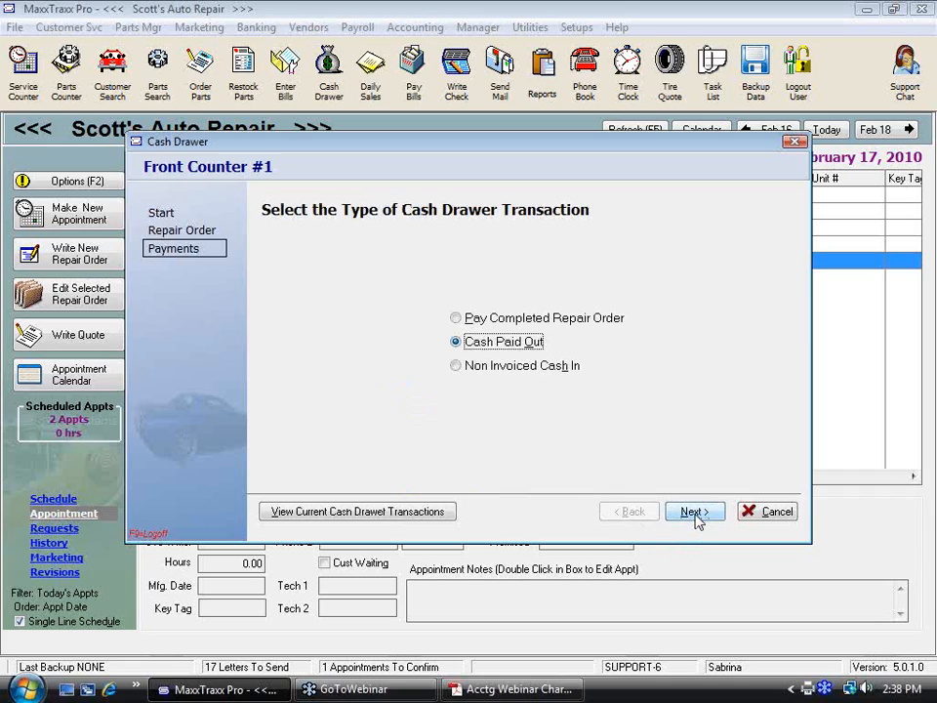
{"action": "left_click", "coordinate": [796, 515]}
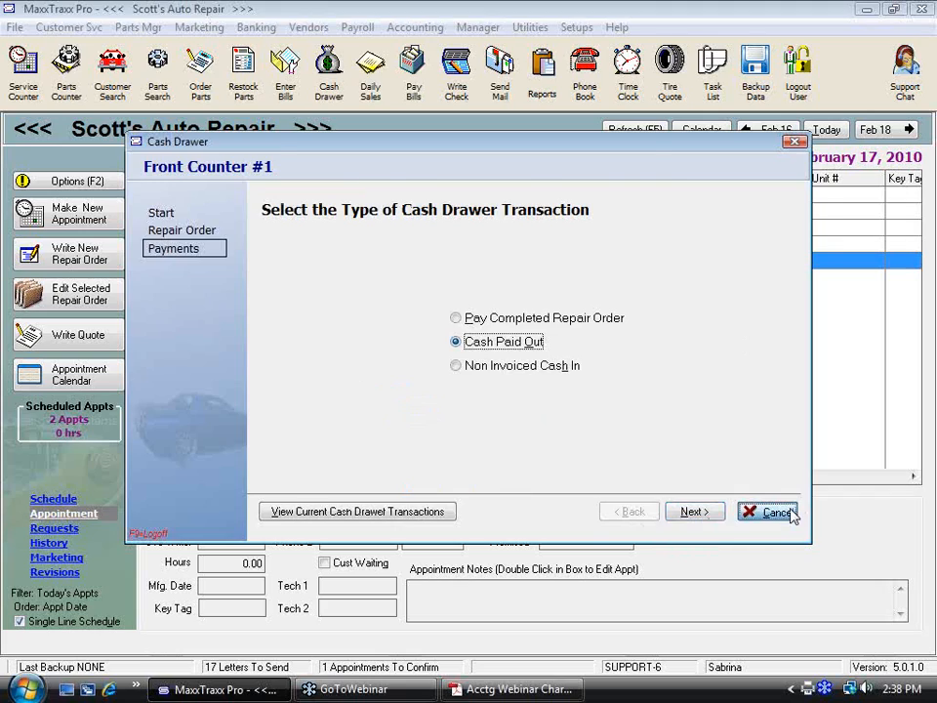
Recheck the cash available for a deposit to Checking #1 following the Pizza Hut payout, and cancel the deposit.
{"action": "left_click", "coordinate": [252, 30]}
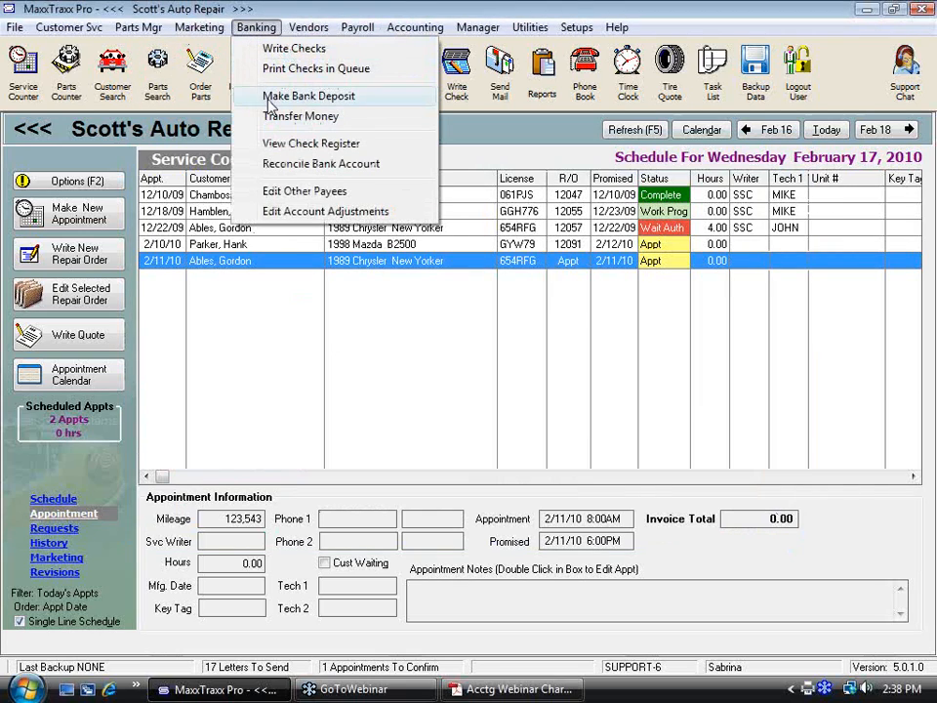
{"action": "left_click", "coordinate": [255, 95]}
{"action": "left_click", "coordinate": [537, 468]}
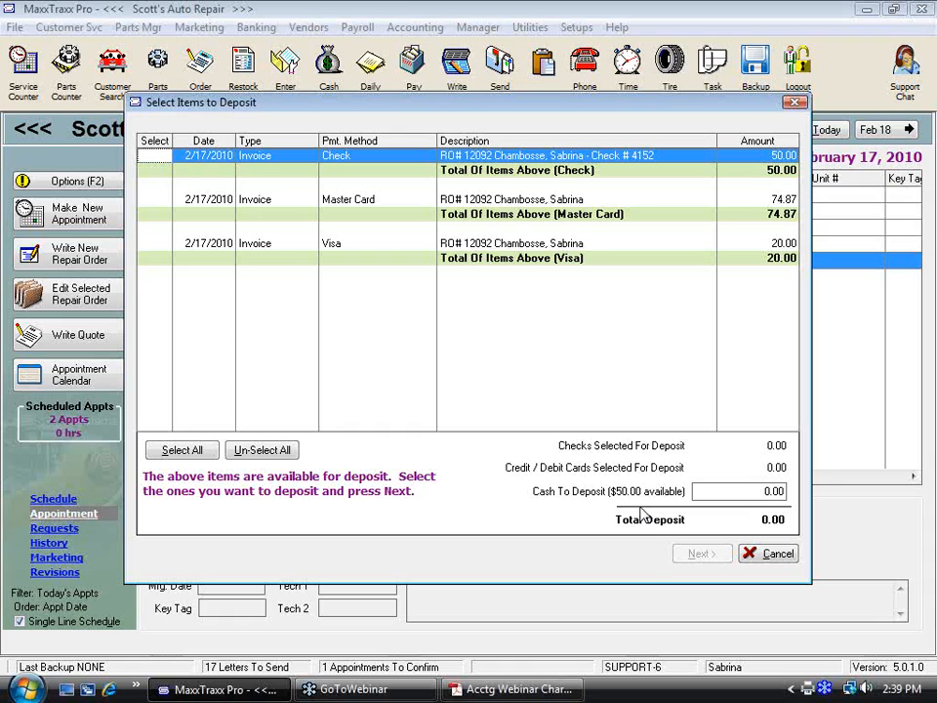
{"action": "left_click", "coordinate": [771, 553]}
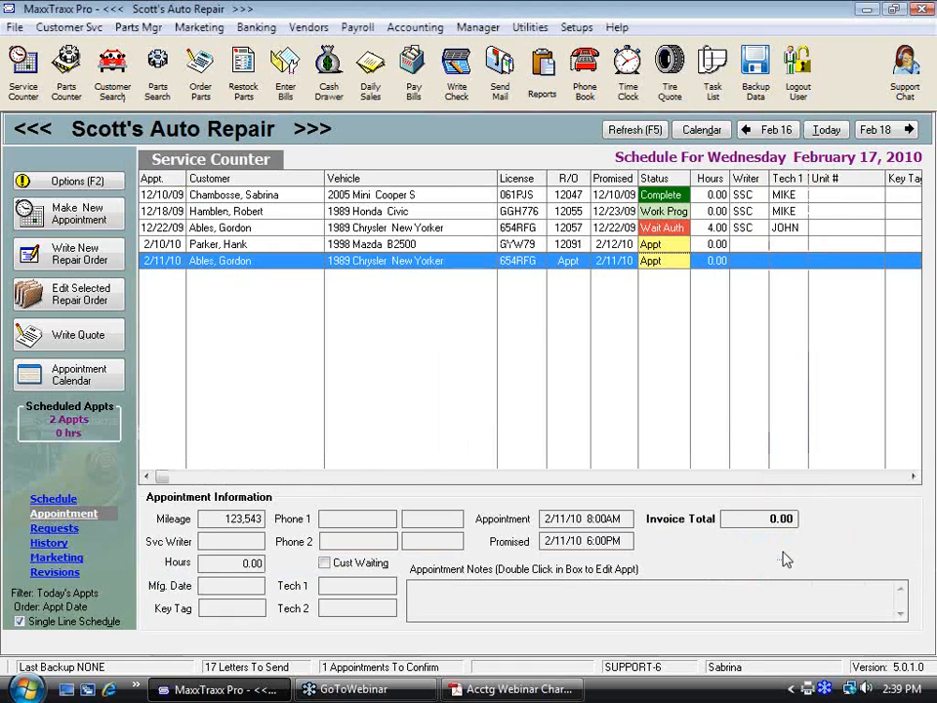
Start a received vendor invoice for Napa Auto Parts with a target amount of 24.00.
{"action": "left_click", "coordinate": [245, 98]}
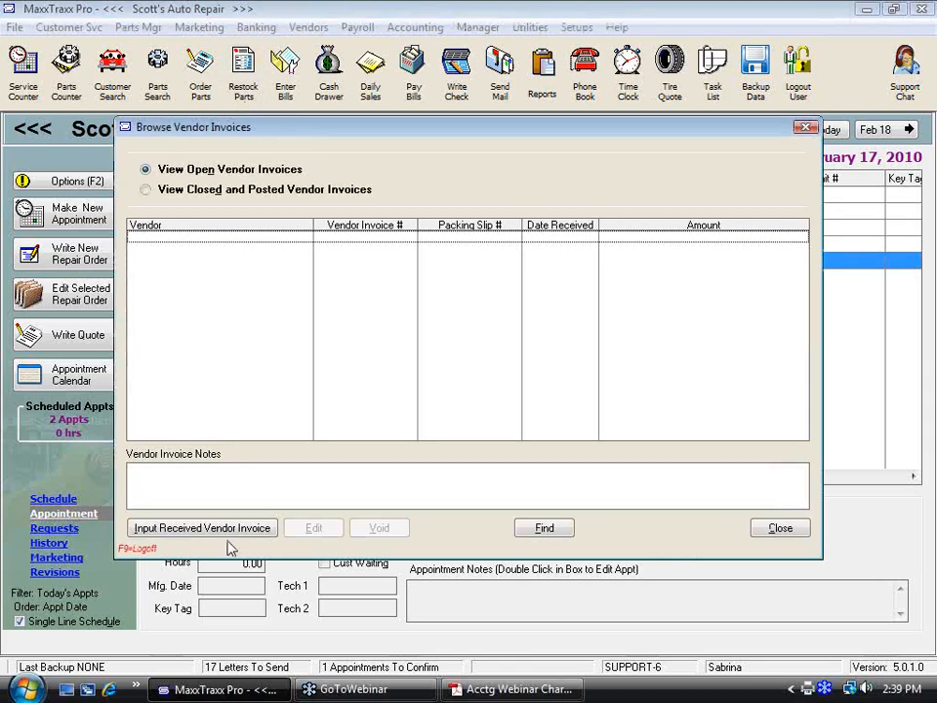
{"action": "left_click", "coordinate": [234, 532]}
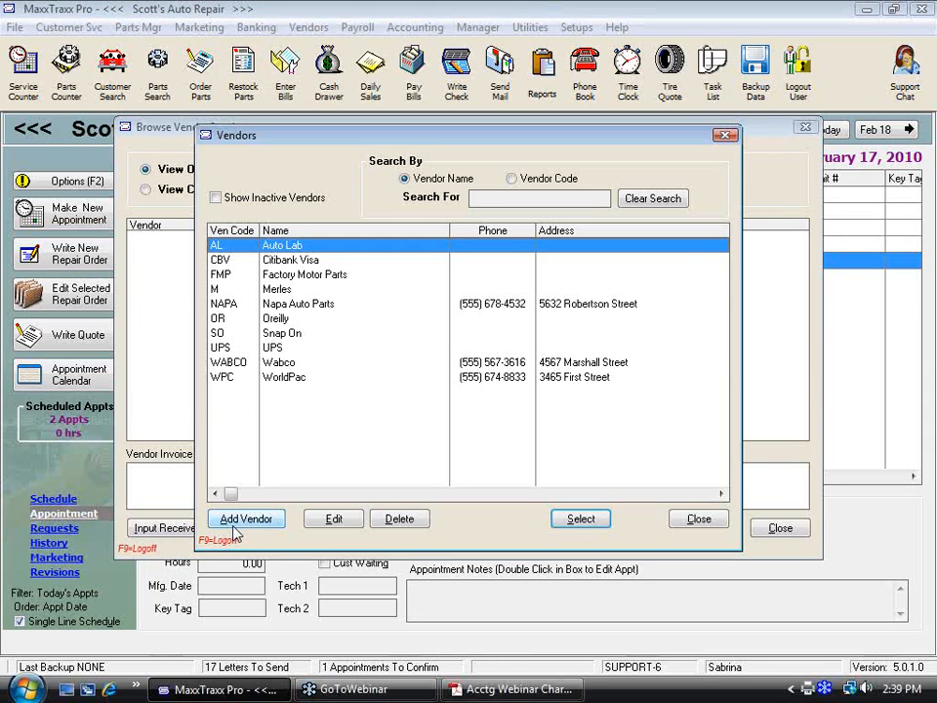
{"action": "left_click", "coordinate": [291, 306]}
{"action": "double_click", "coordinate": [290, 306]}
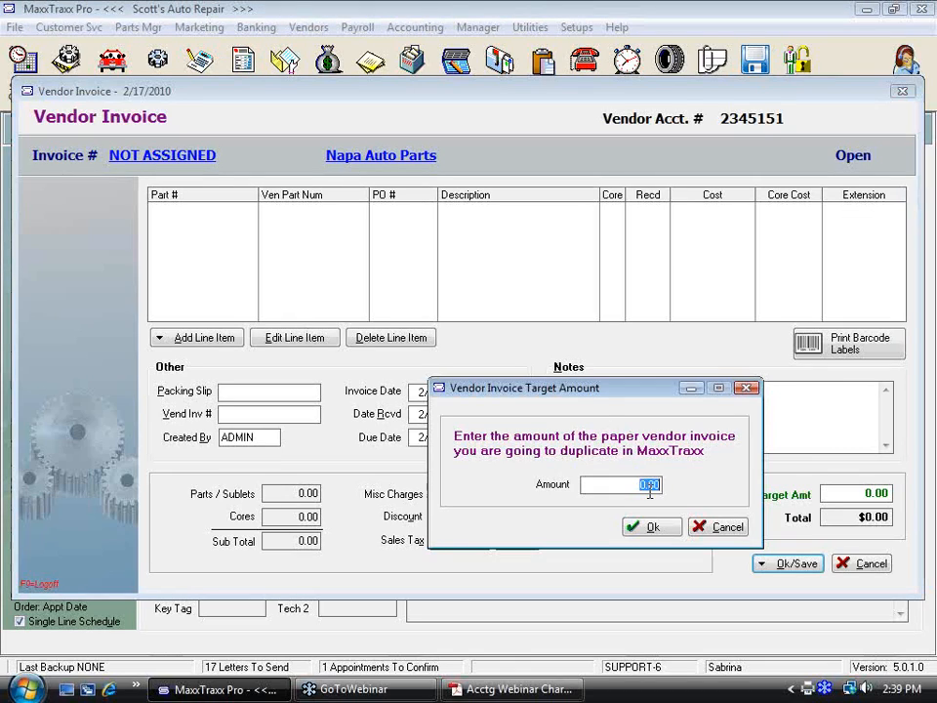
{"action": "type", "text": "24"}
{"action": "left_click", "coordinate": [652, 532]}
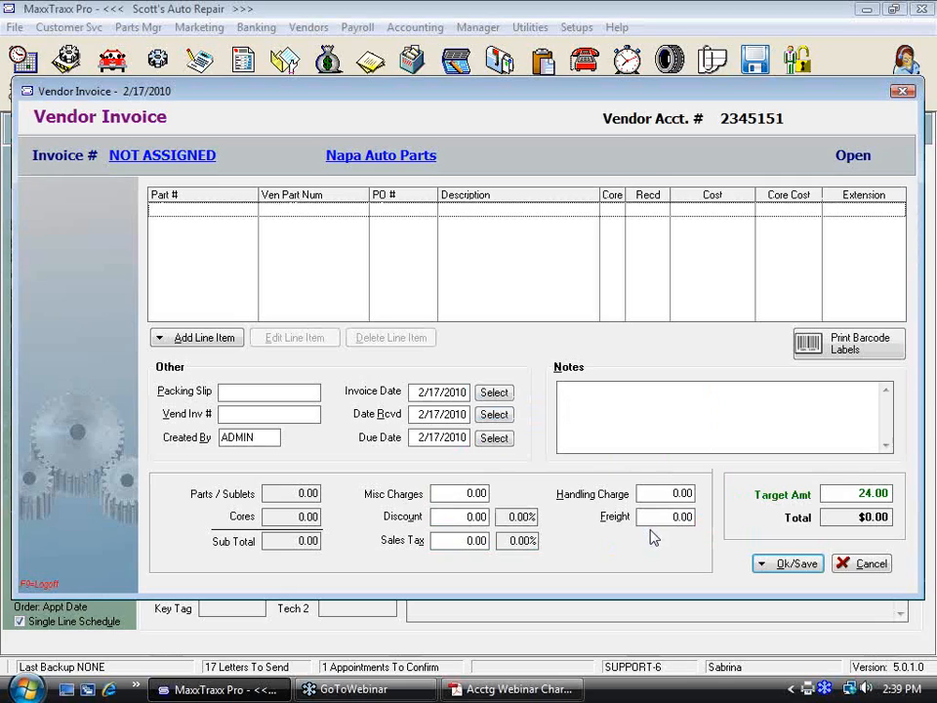
Try 24.00 as miscellaneous charges on the vendor invoice and reset the charges to 0.
{"action": "left_click", "coordinate": [441, 493]}
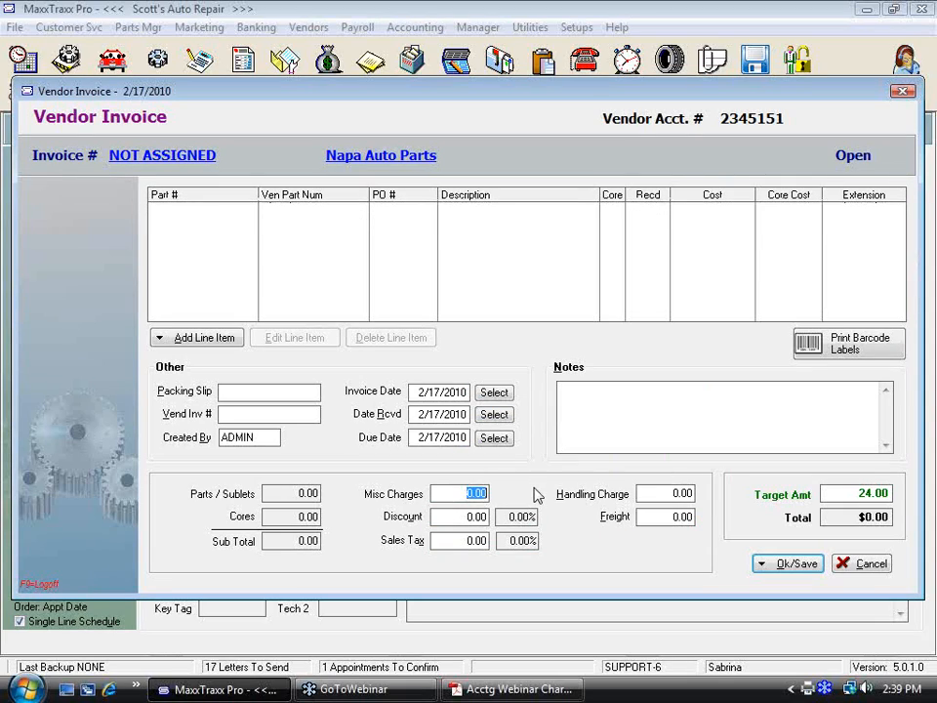
{"action": "left_click_drag", "start_coordinate": [459, 493], "coordinate": [500, 492]}
{"action": "type", "text": "24"}
{"action": "key", "text": "Tab"}
{"action": "key", "text": "shift+Tab"}
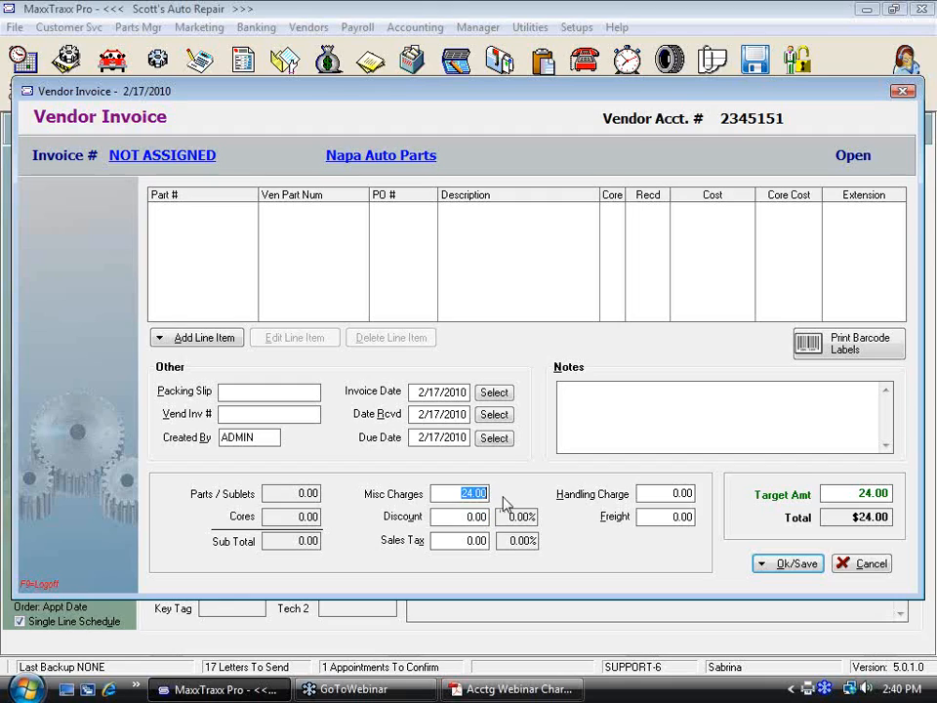
{"action": "type", "text": "0"}
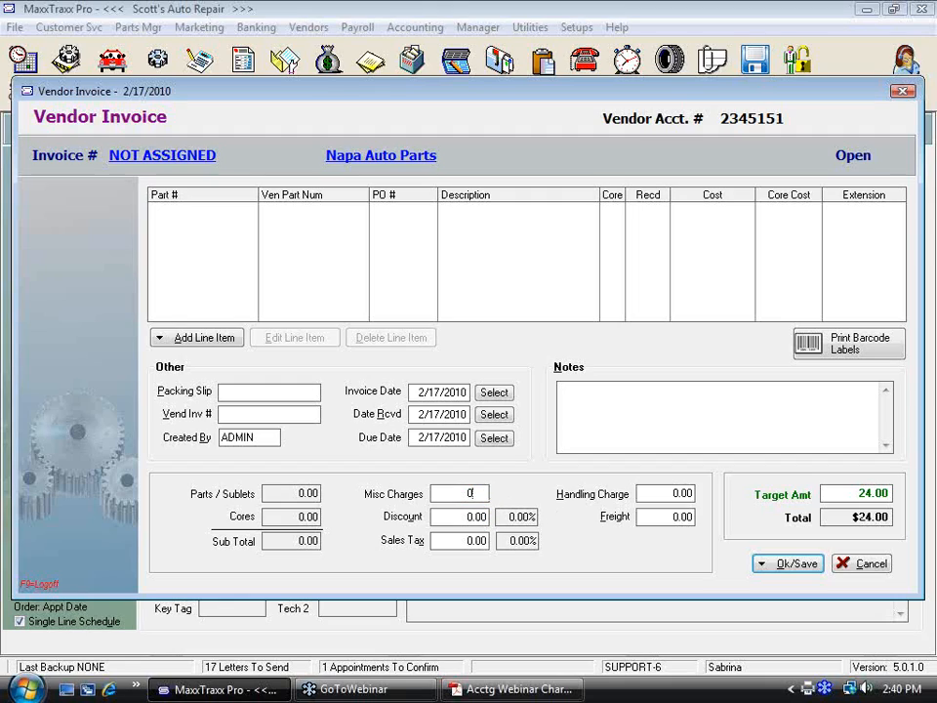
Add a shop supply line item with vendor part number 587954, description "sanding pads" and amount 24.00 to the vendor invoice.
{"action": "left_click", "coordinate": [198, 339]}
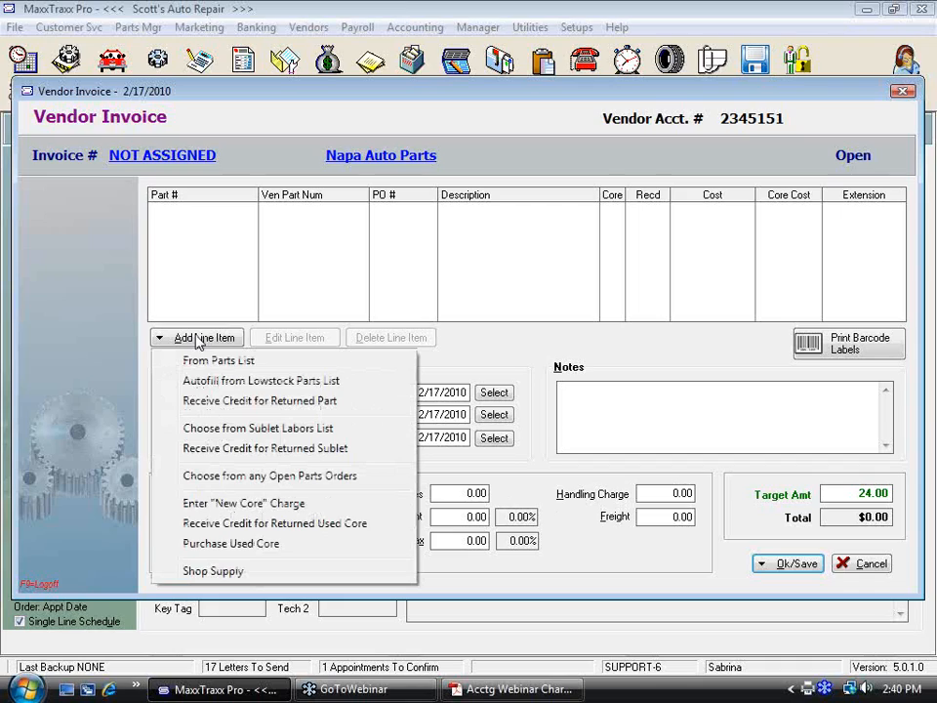
{"action": "left_click", "coordinate": [223, 572]}
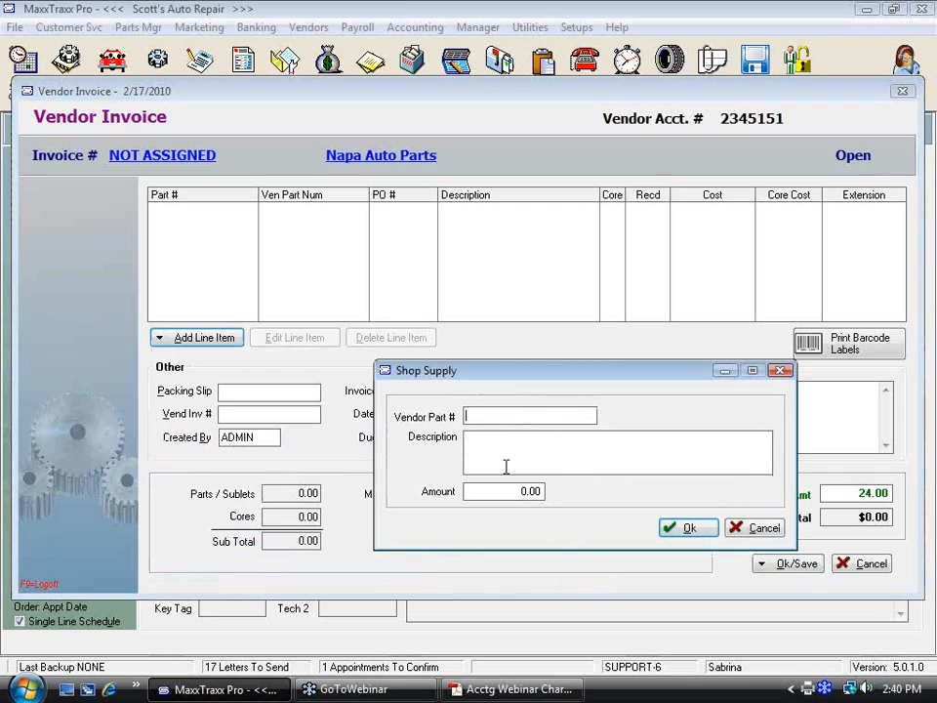
{"action": "type", "text": "587954"}
{"action": "left_click", "coordinate": [510, 449]}
{"action": "type", "text": "sna"}
{"action": "key", "text": "BackSpace"}
{"action": "key", "text": "BackSpace"}
{"action": "key", "text": "BackSpace"}
{"action": "type", "text": "sand"}
{"action": "type", "text": "ing pads"}
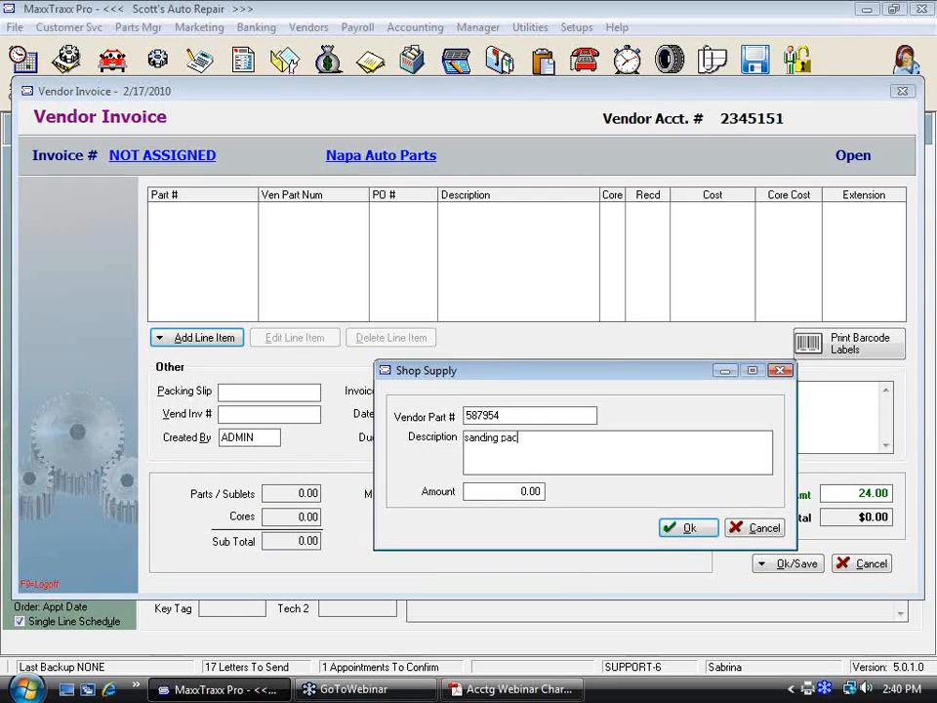
{"action": "left_click", "coordinate": [471, 494]}
{"action": "type", "text": "24"}
{"action": "left_click", "coordinate": [689, 530]}
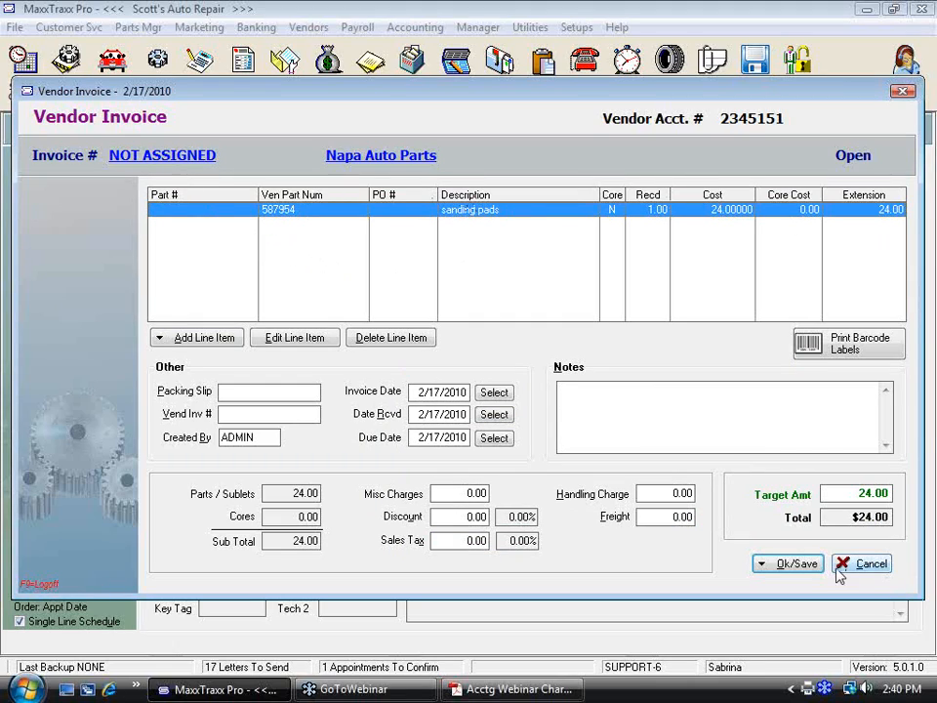
Post the vendor invoice and update inventory, entering the vendor invoice number, and close the vendor invoice list.
{"action": "left_click", "coordinate": [806, 571]}
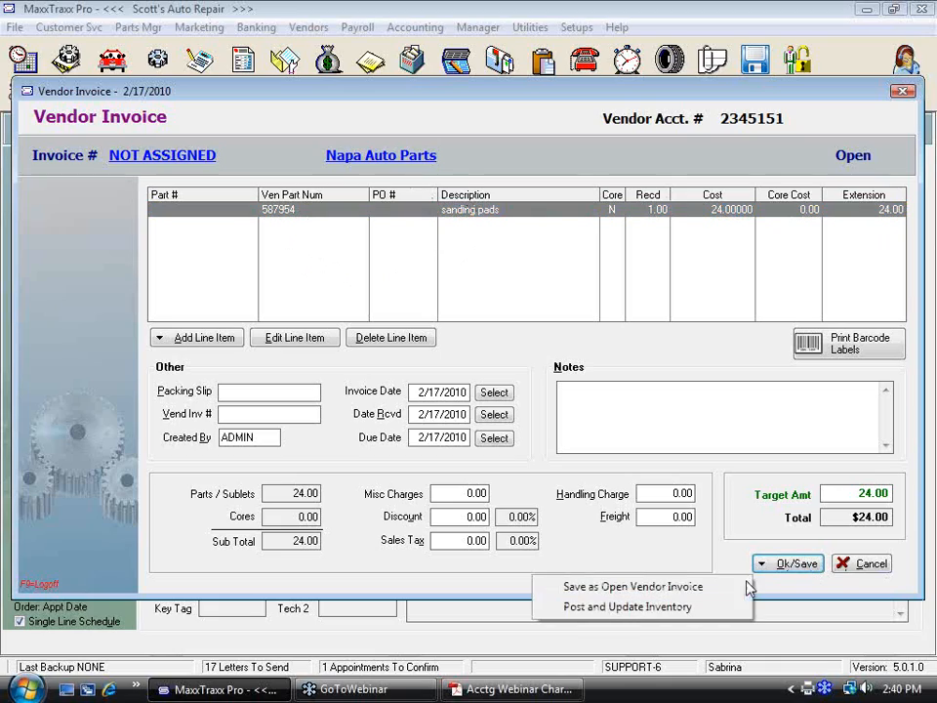
{"action": "left_click", "coordinate": [652, 608]}
{"action": "type", "text": "1"}
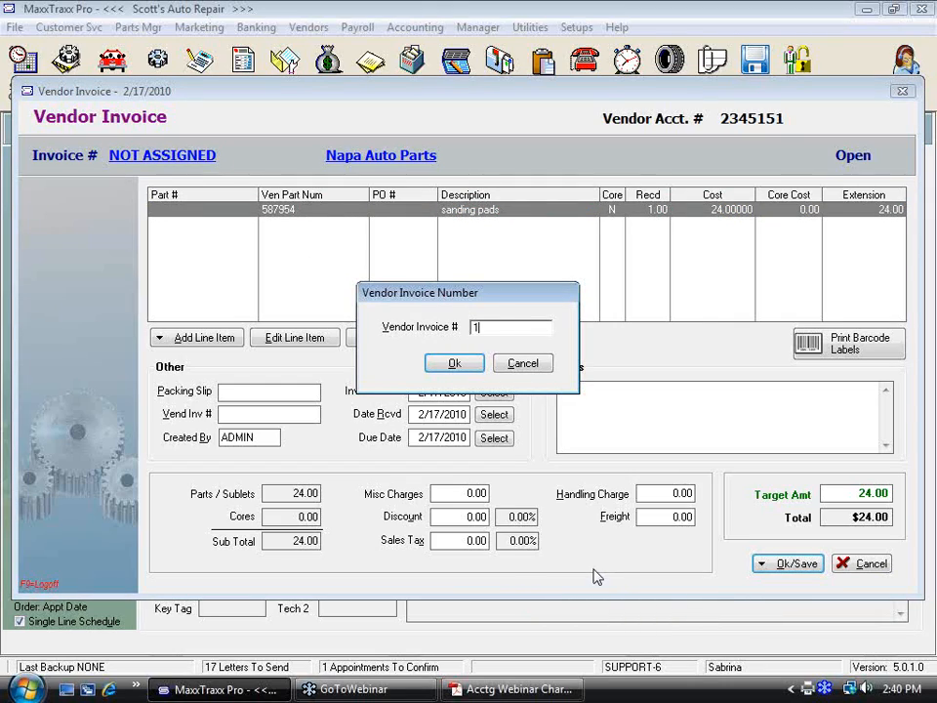
{"action": "type", "text": "548"}
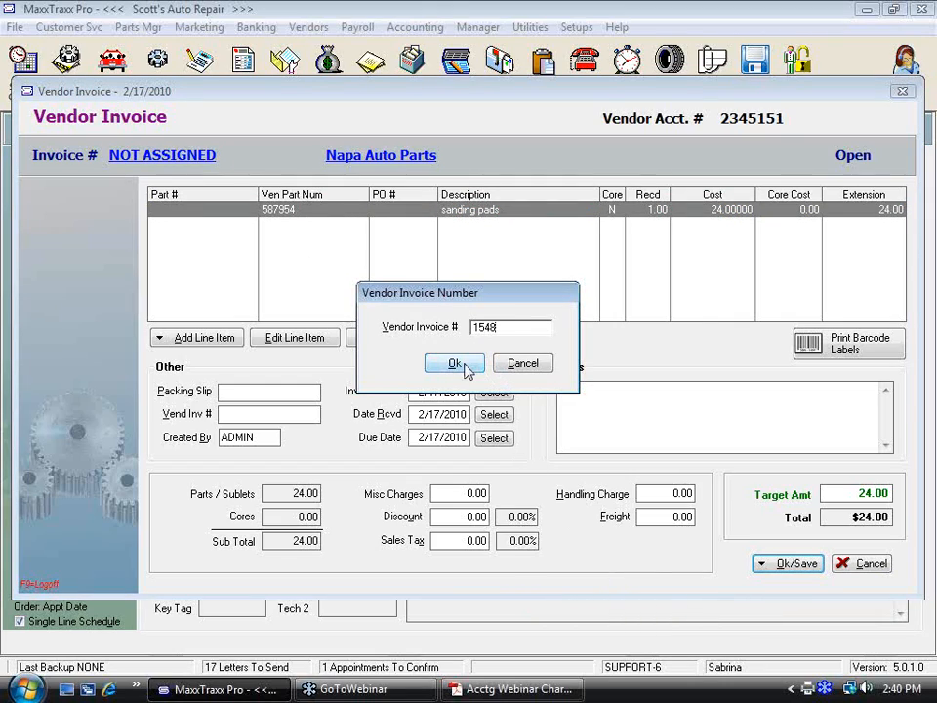
{"action": "key", "text": "BackSpace"}
{"action": "type", "text": "9"}
{"action": "left_click", "coordinate": [455, 364]}
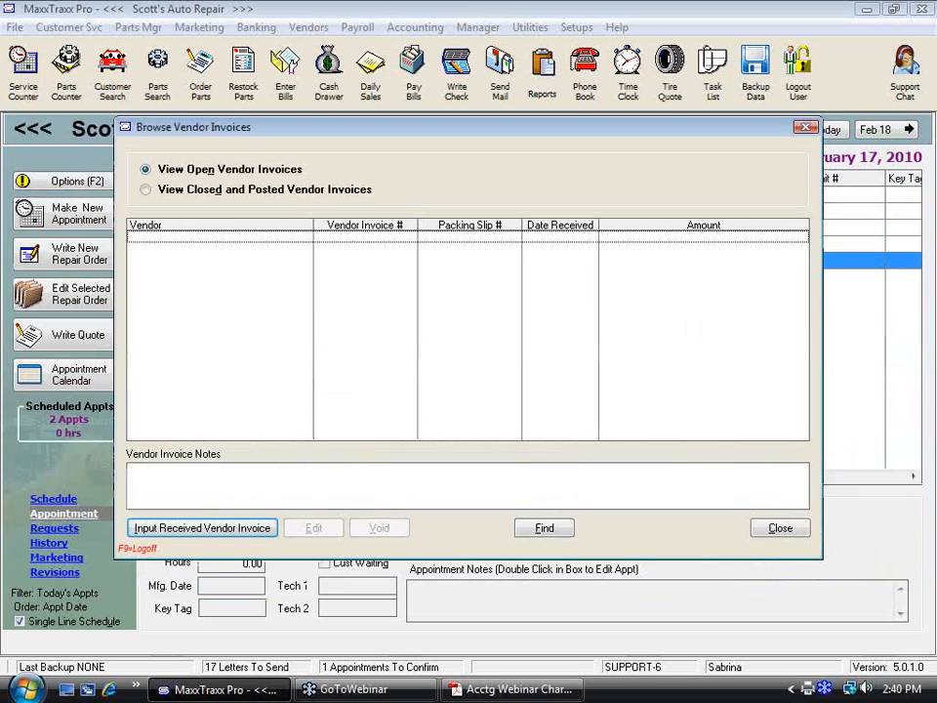
{"action": "left_click", "coordinate": [777, 526]}
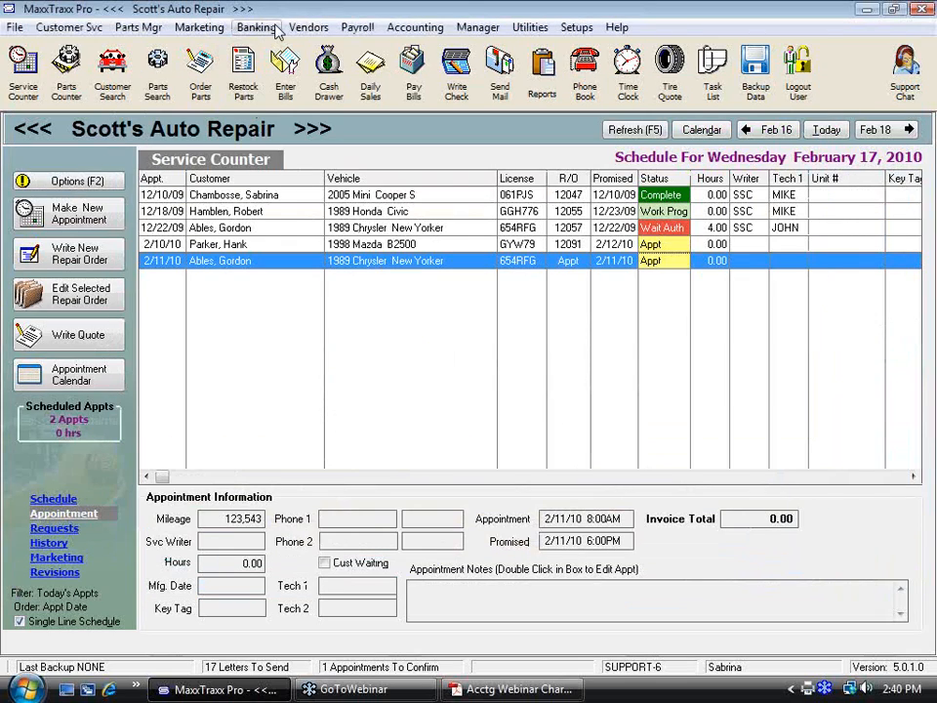
Look up the Napa Auto Parts vendor record, check its accounts payable options, and close the vendor list without changes.
{"action": "left_click", "coordinate": [309, 28]}
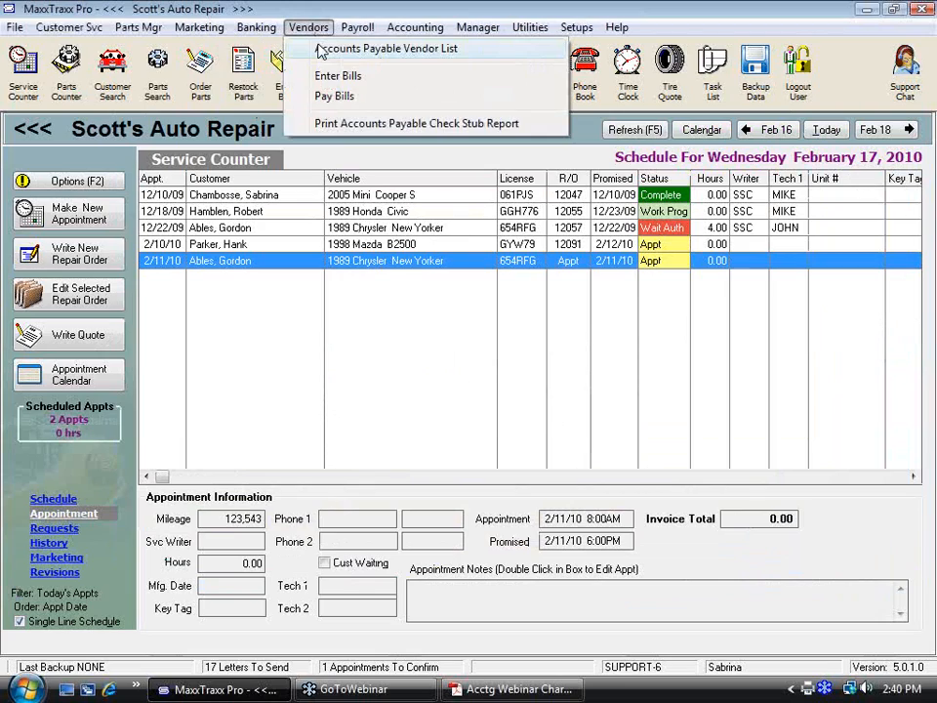
{"action": "left_click", "coordinate": [318, 48]}
{"action": "type", "text": "napa"}
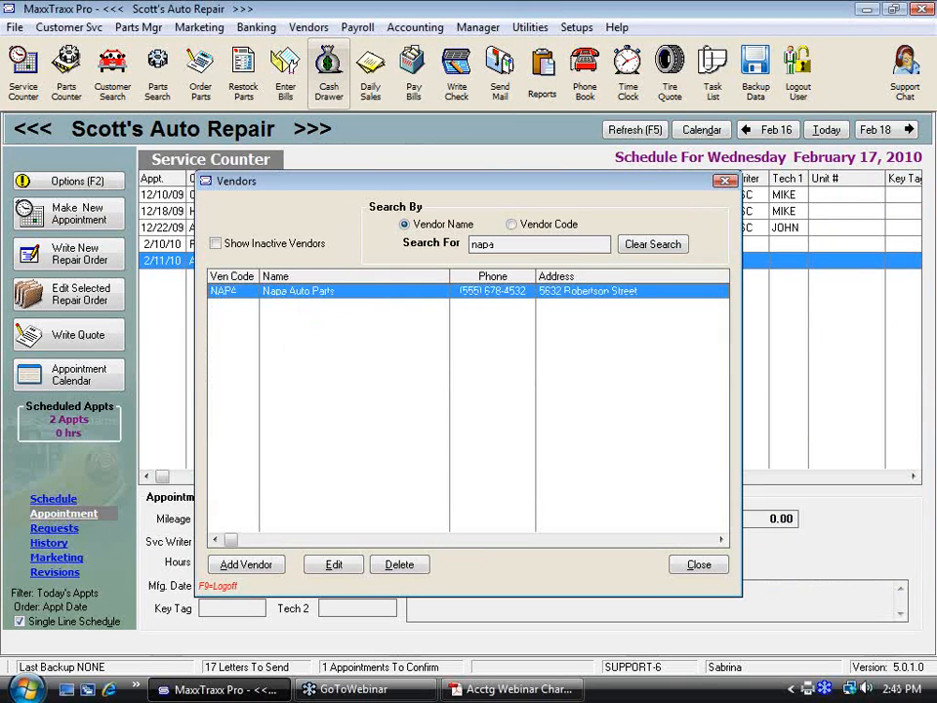
{"action": "key", "text": "Return"}
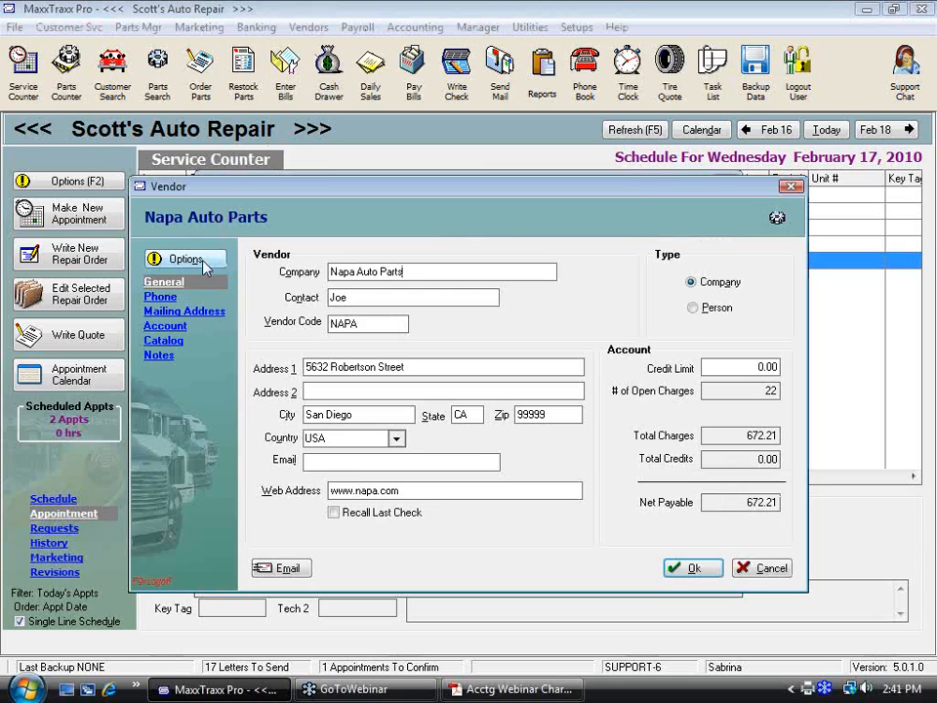
{"action": "left_click", "coordinate": [161, 260]}
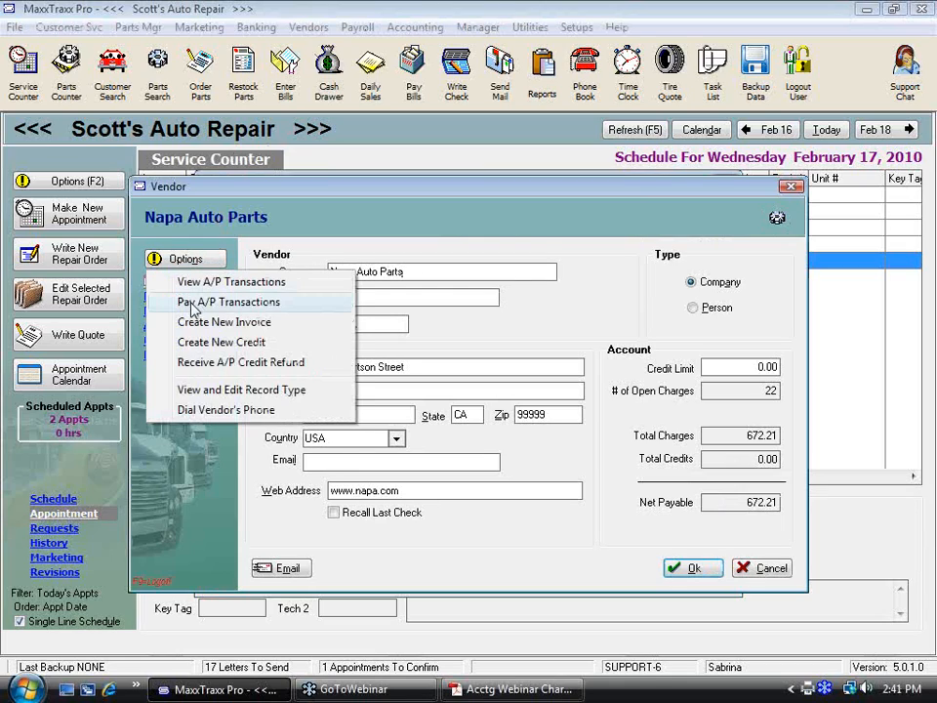
{"action": "left_click", "coordinate": [772, 569]}
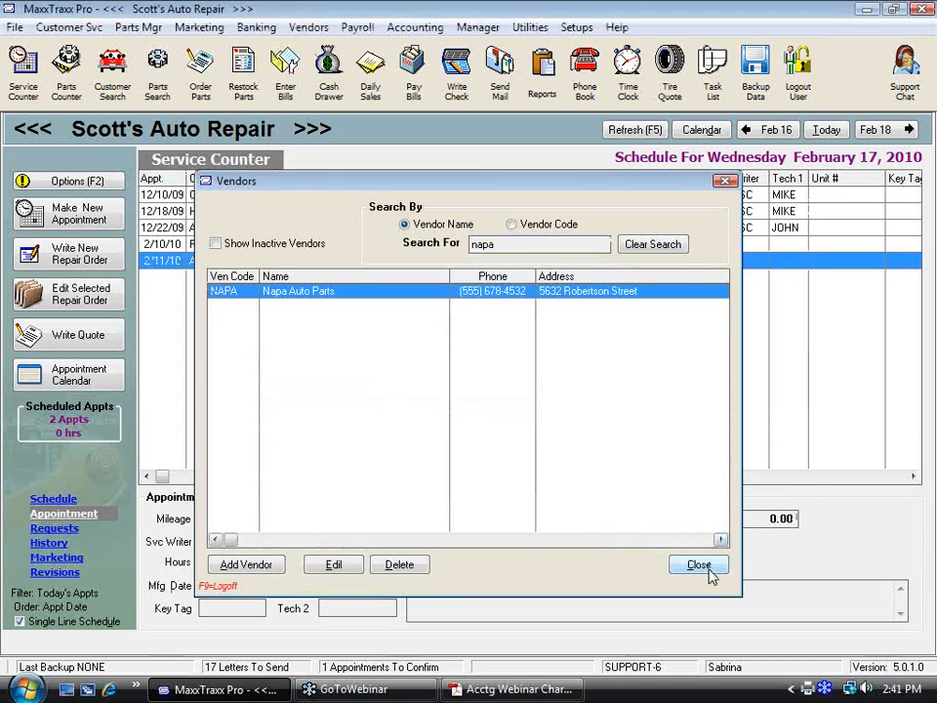
{"action": "left_click", "coordinate": [699, 564]}
Start a bill payment for Napa Auto Parts, clear all tagged invoices, and select only the 24.00 charge dated 2/17/10.
{"action": "left_click", "coordinate": [413, 70]}
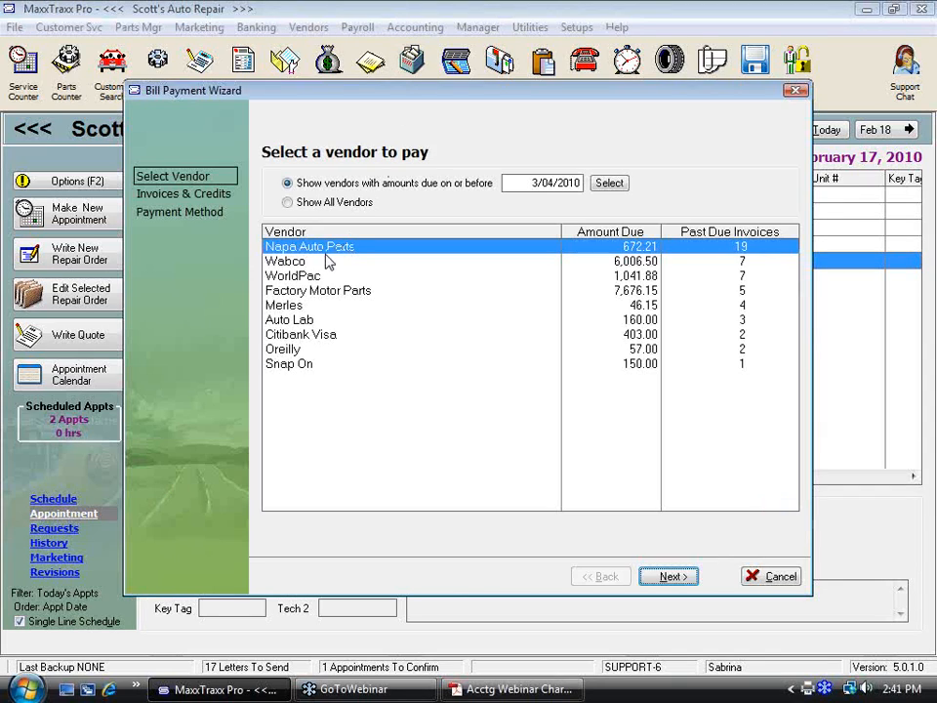
{"action": "left_click", "coordinate": [672, 577]}
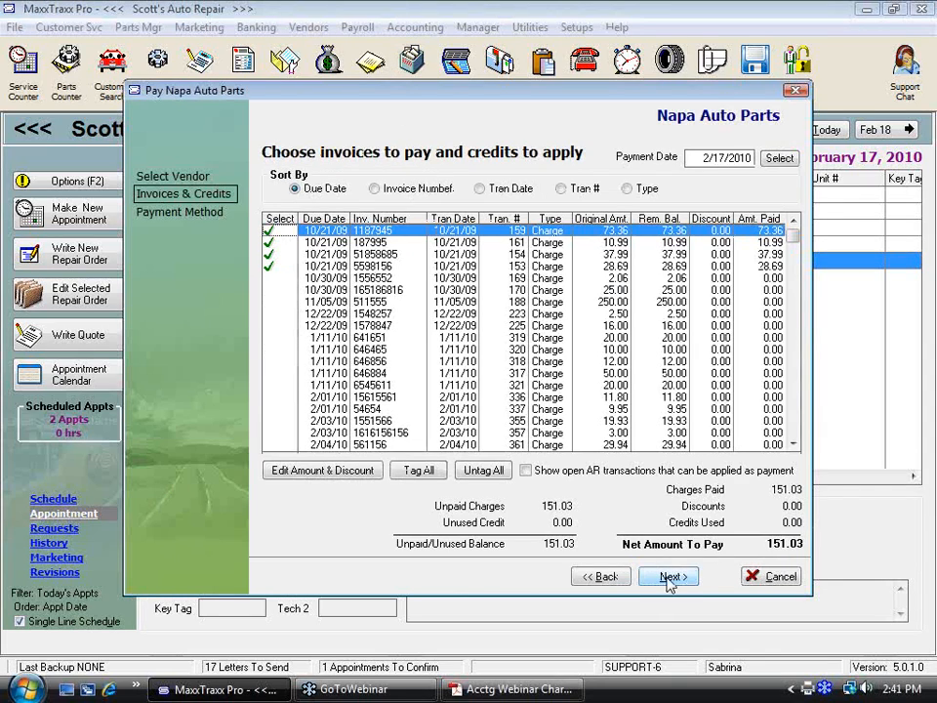
{"action": "left_click", "coordinate": [481, 473]}
{"action": "left_click_drag", "start_coordinate": [794, 237], "coordinate": [799, 284]}
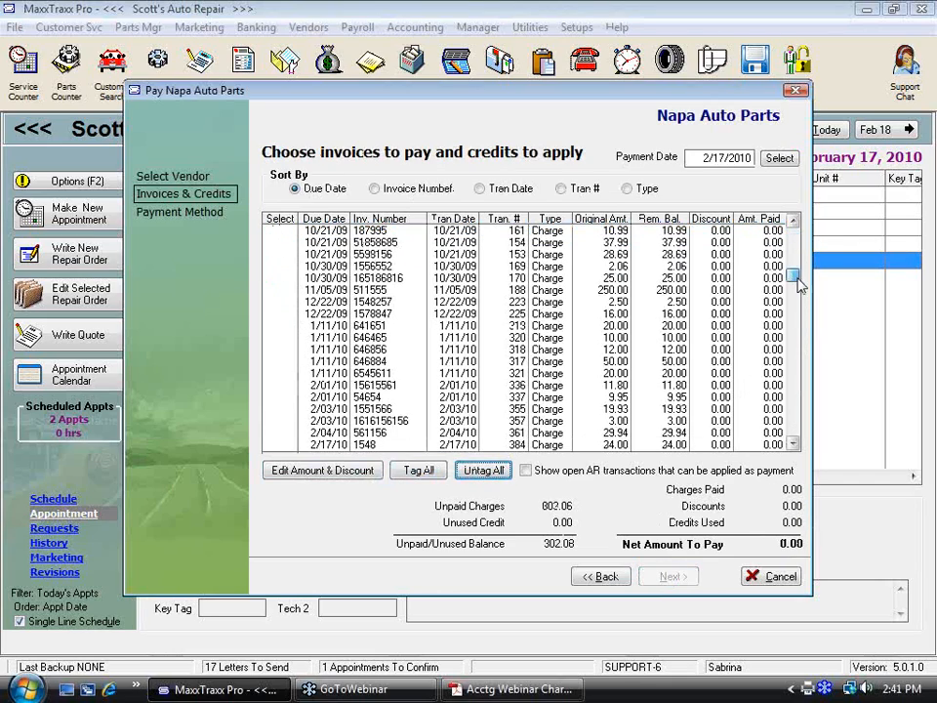
{"action": "scroll", "coordinate": [798, 284], "scroll_direction": "down", "scroll_amount": 1}
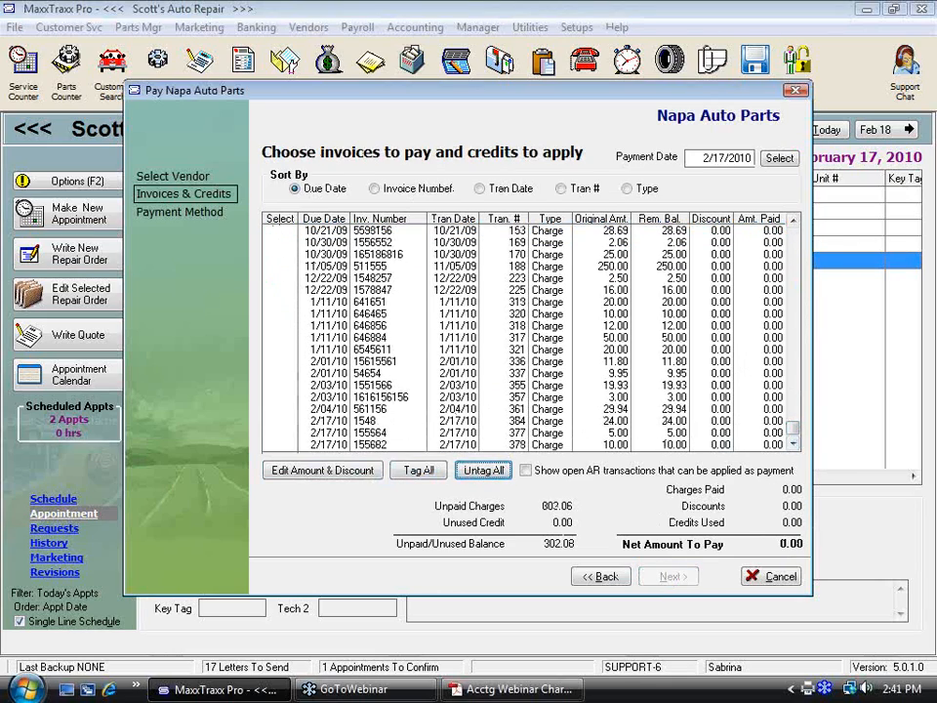
{"action": "left_click", "coordinate": [274, 420]}
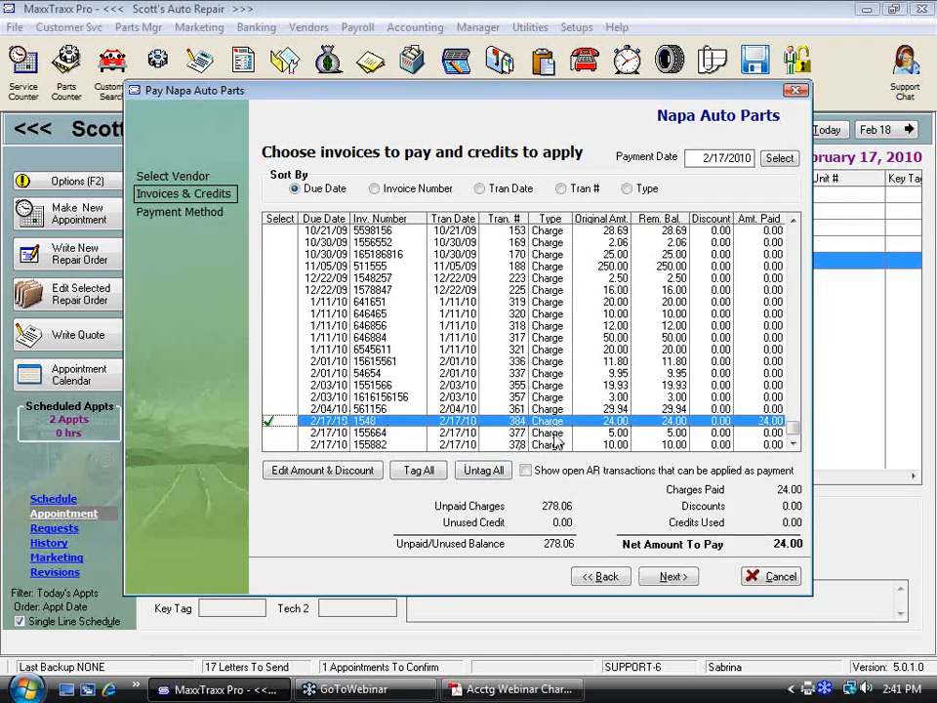
Pay the selected Napa Auto Parts charge with the Cash payment method and exit the bill payment wizard.
{"action": "left_click", "coordinate": [671, 577]}
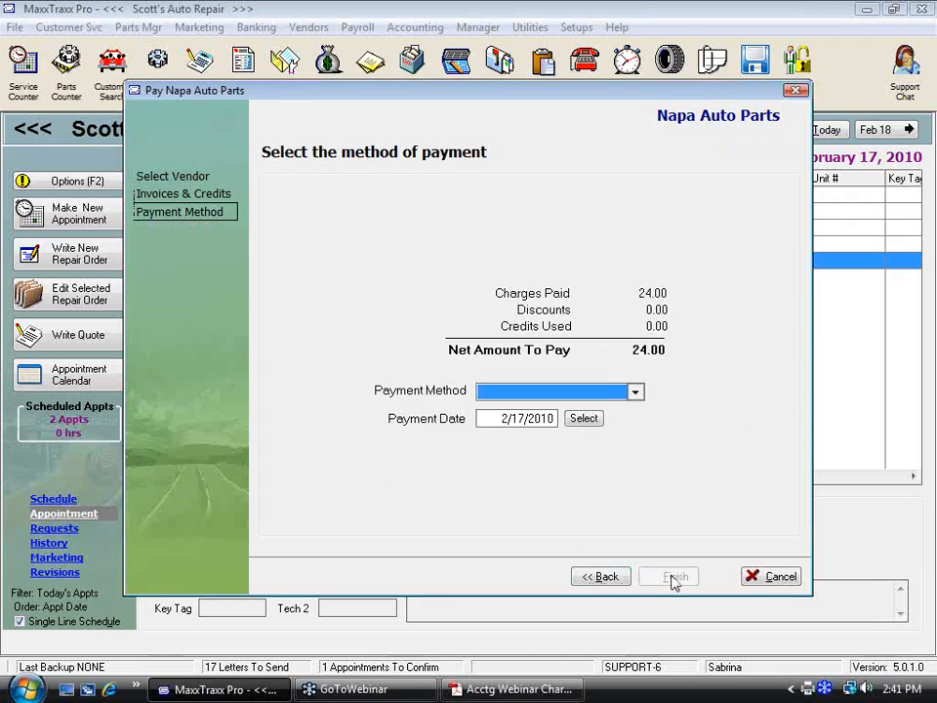
{"action": "left_click", "coordinate": [636, 392]}
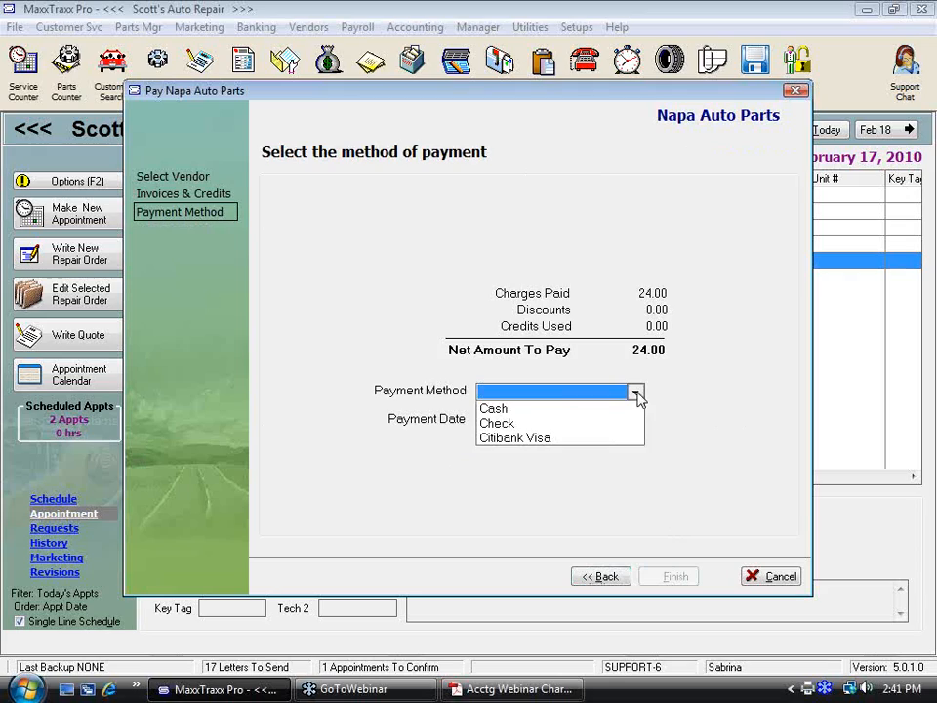
{"action": "left_click", "coordinate": [488, 409]}
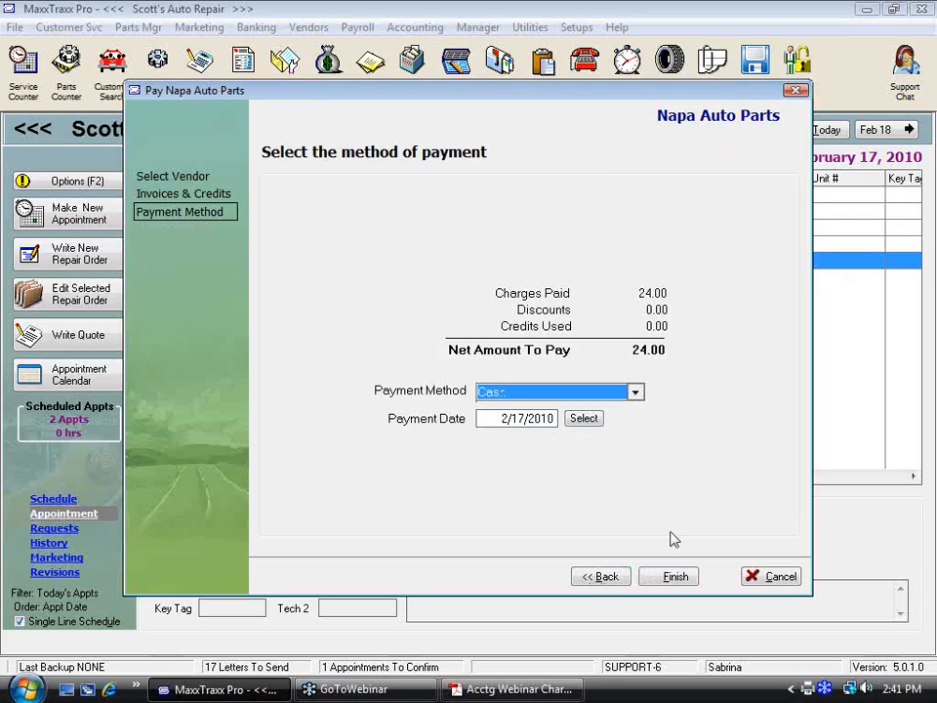
{"action": "left_click", "coordinate": [671, 579]}
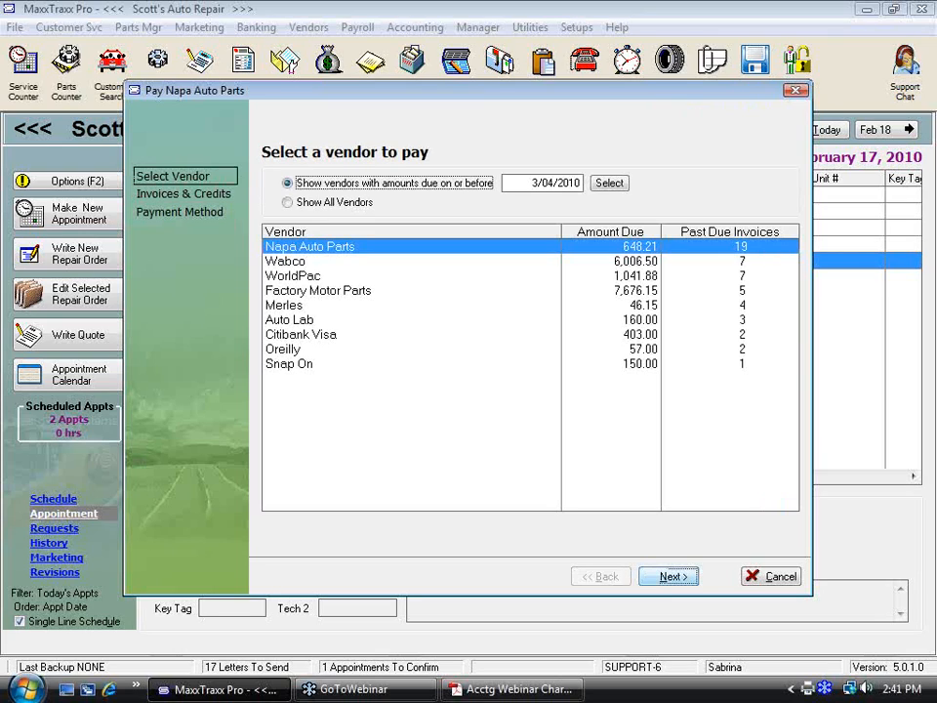
{"action": "left_click", "coordinate": [772, 576]}
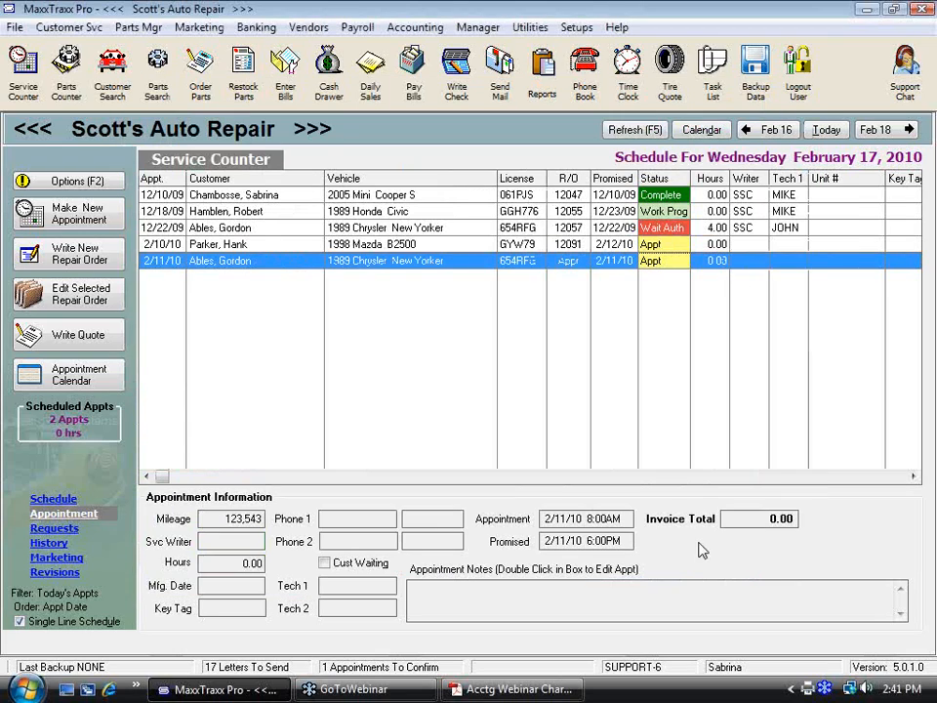
Check the items and cash available for a bank deposit and leave without making the deposit.
{"action": "left_click", "coordinate": [261, 29]}
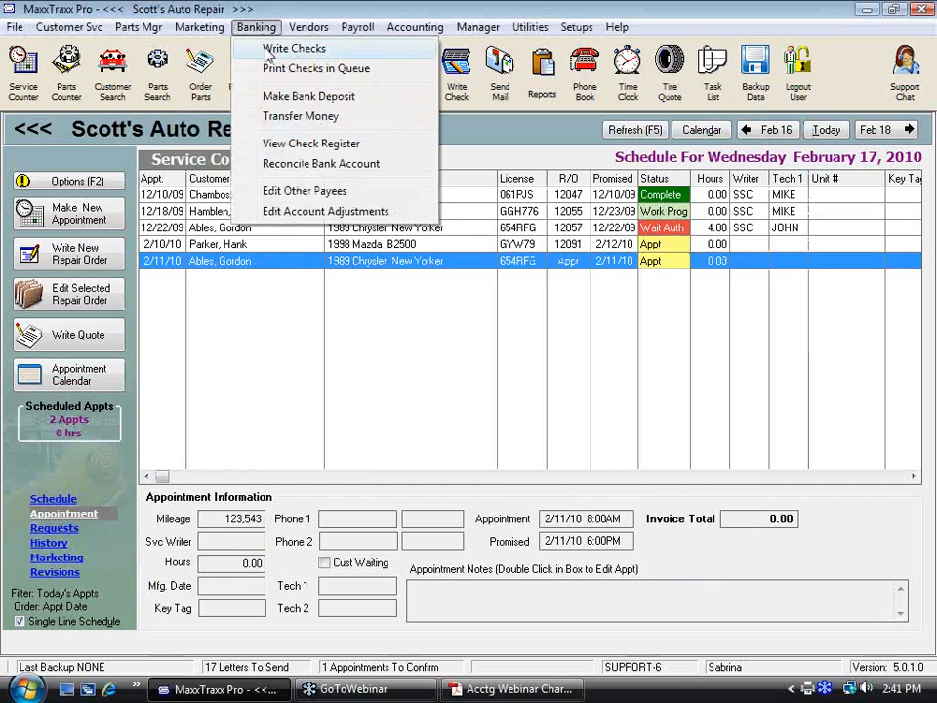
{"action": "left_click", "coordinate": [281, 98]}
{"action": "left_click", "coordinate": [558, 477]}
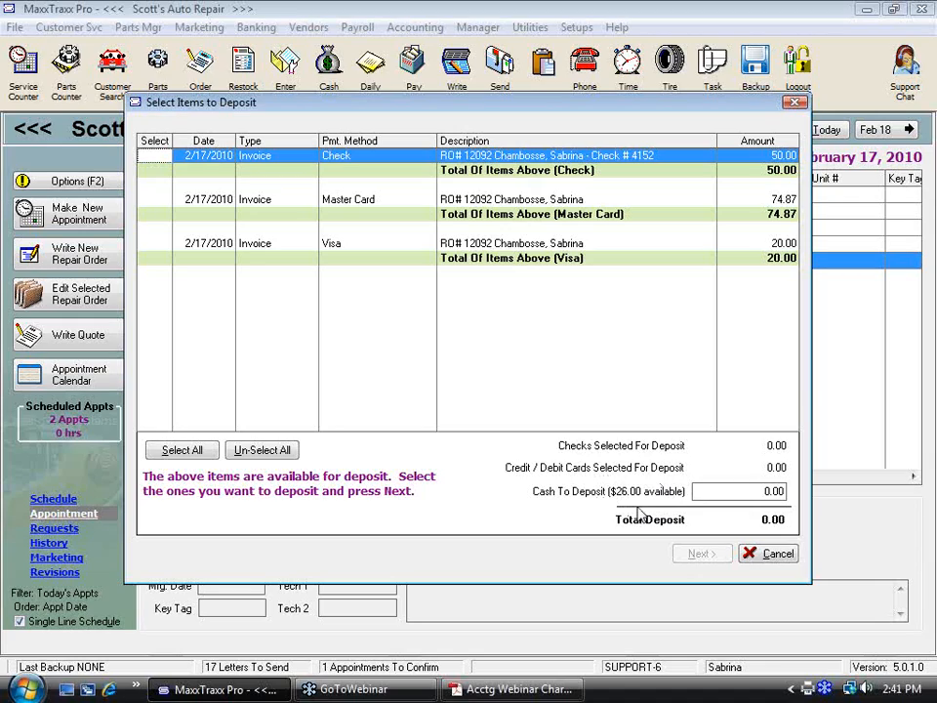
{"action": "left_click", "coordinate": [780, 556]}
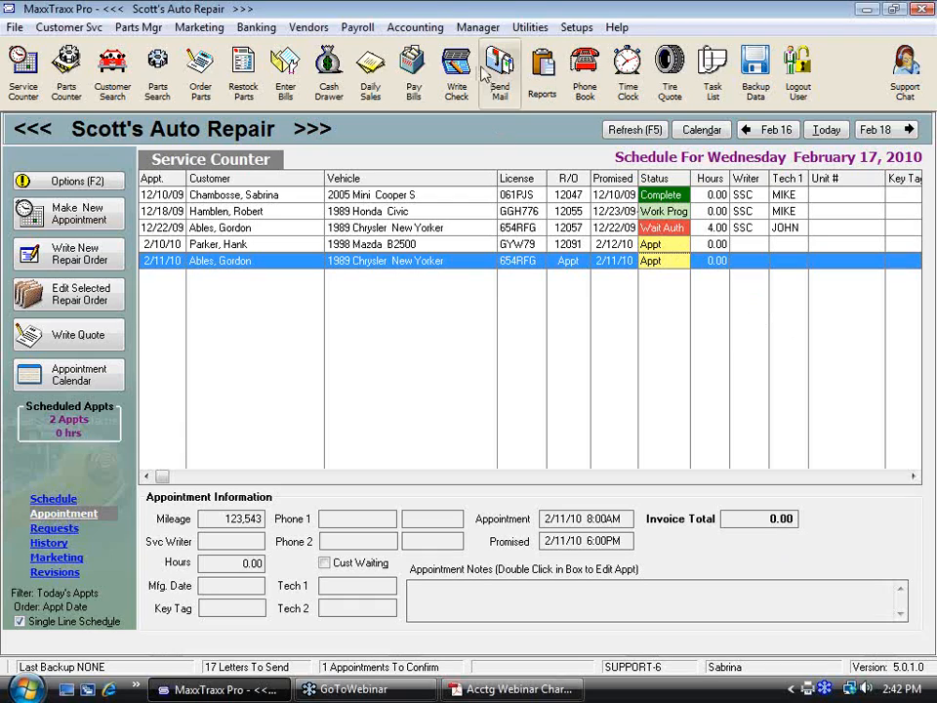
Open the chart of accounts and browse from the cash and bank accounts to the inventory and fixed asset accounts.
{"action": "left_click", "coordinate": [417, 27]}
{"action": "left_click", "coordinate": [436, 49]}
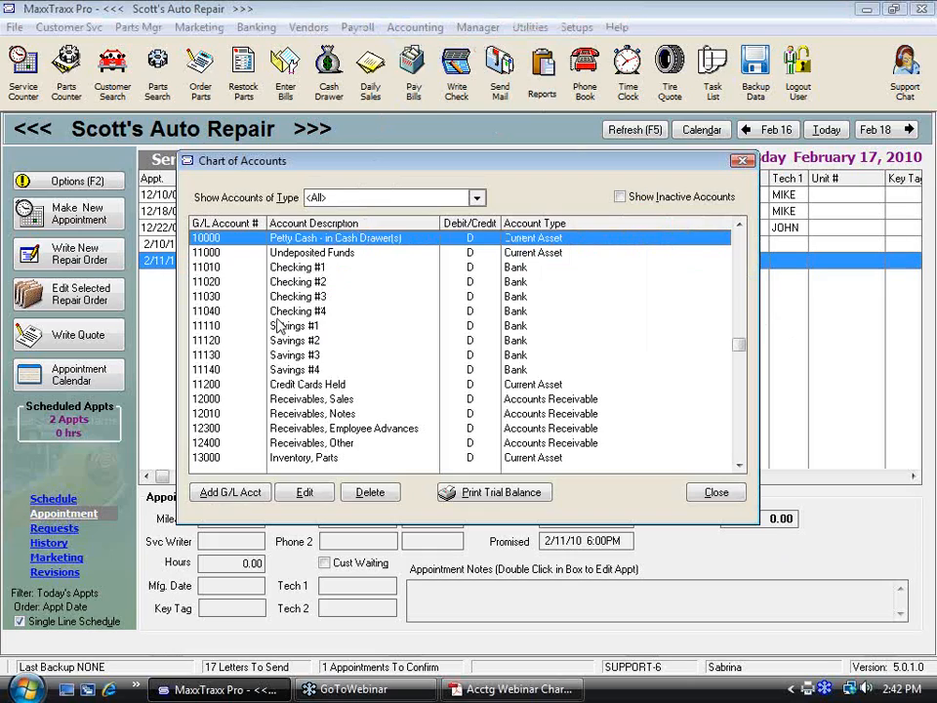
{"action": "key", "text": "Page_Down"}
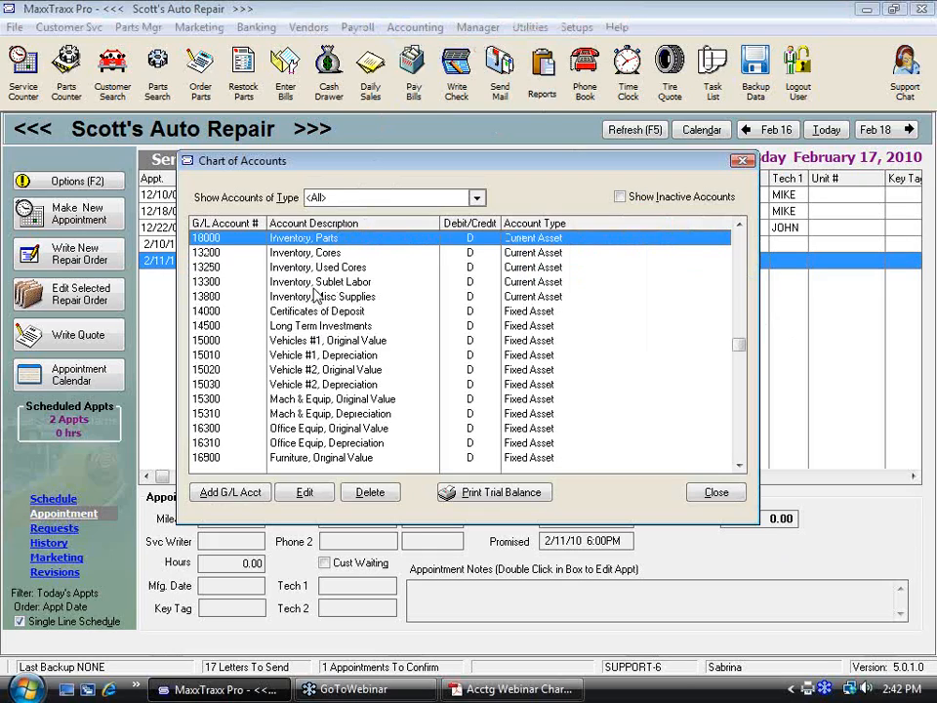
Review the transaction register of G/L account 13300 Inventory, Sublet Labor, and close it.
{"action": "left_click", "coordinate": [316, 282]}
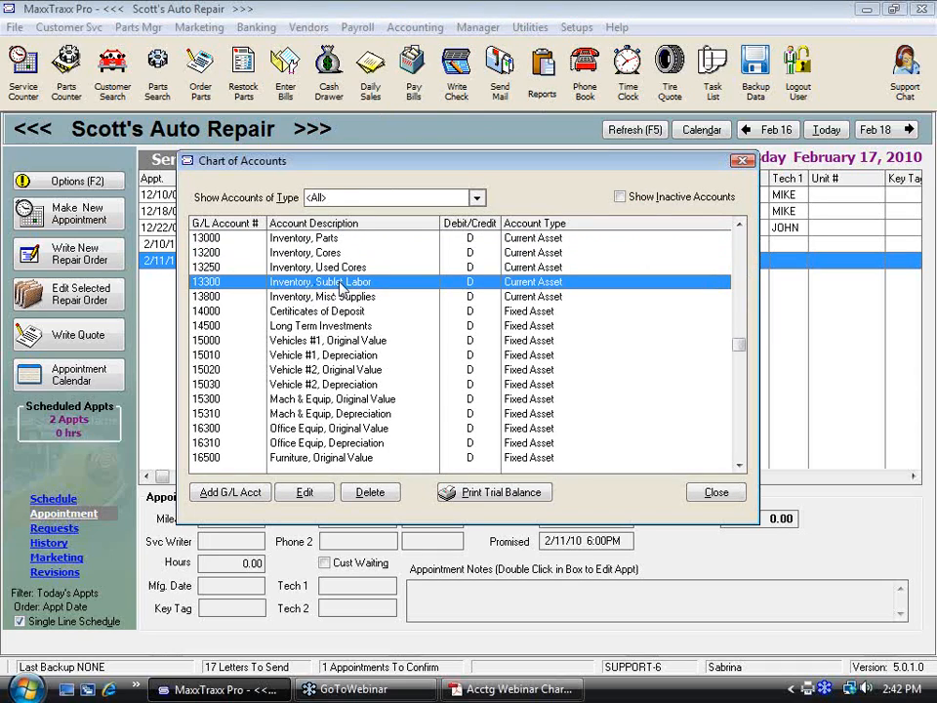
{"action": "double_click", "coordinate": [340, 283]}
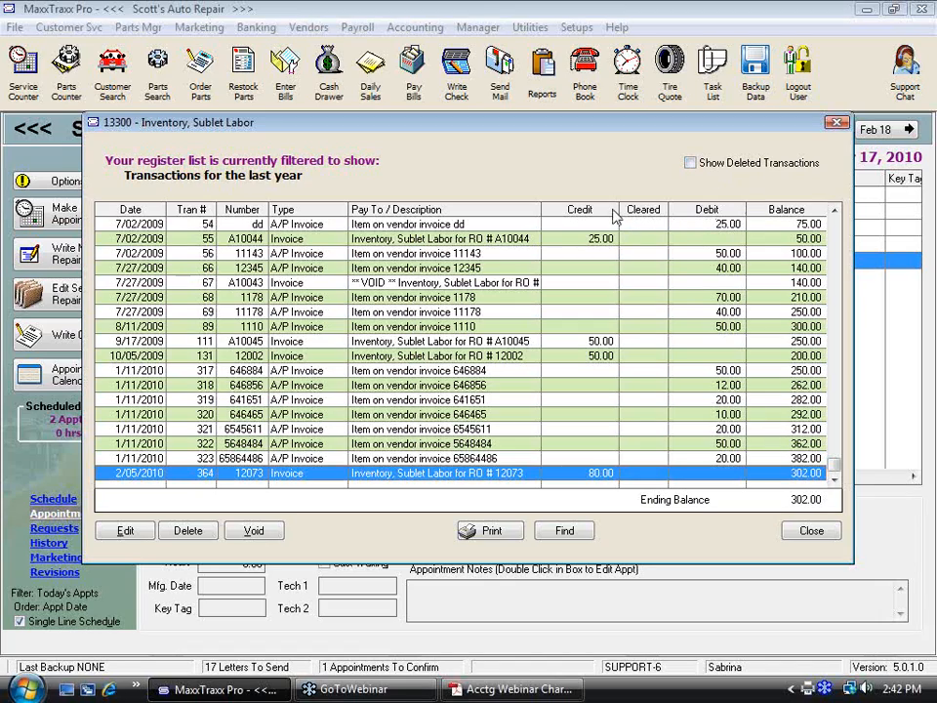
{"action": "left_click", "coordinate": [816, 531]}
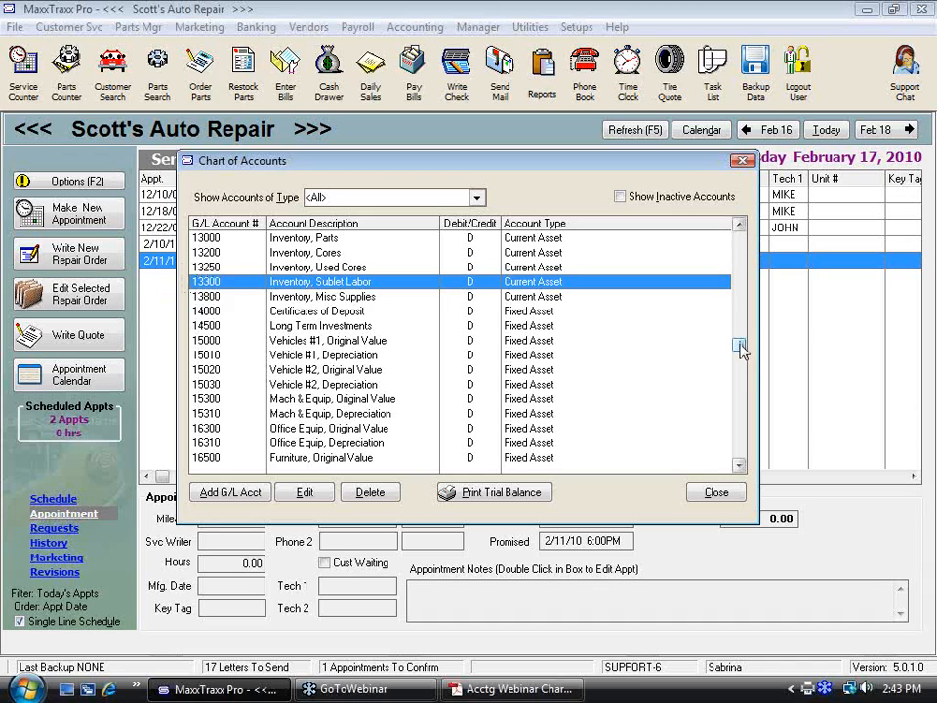
Locate account 50300 COGS, Sublet in the chart of accounts, and close the chart.
{"action": "left_click", "coordinate": [739, 421]}
{"action": "scroll", "coordinate": [683, 435], "scroll_direction": "down", "scroll_amount": 6}
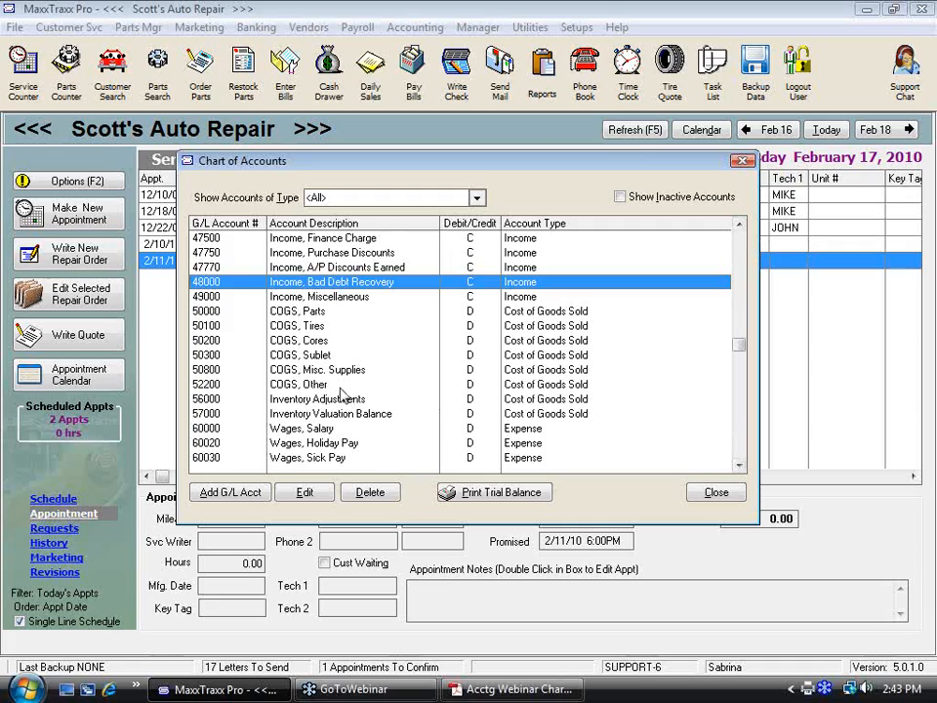
{"action": "left_click", "coordinate": [327, 355]}
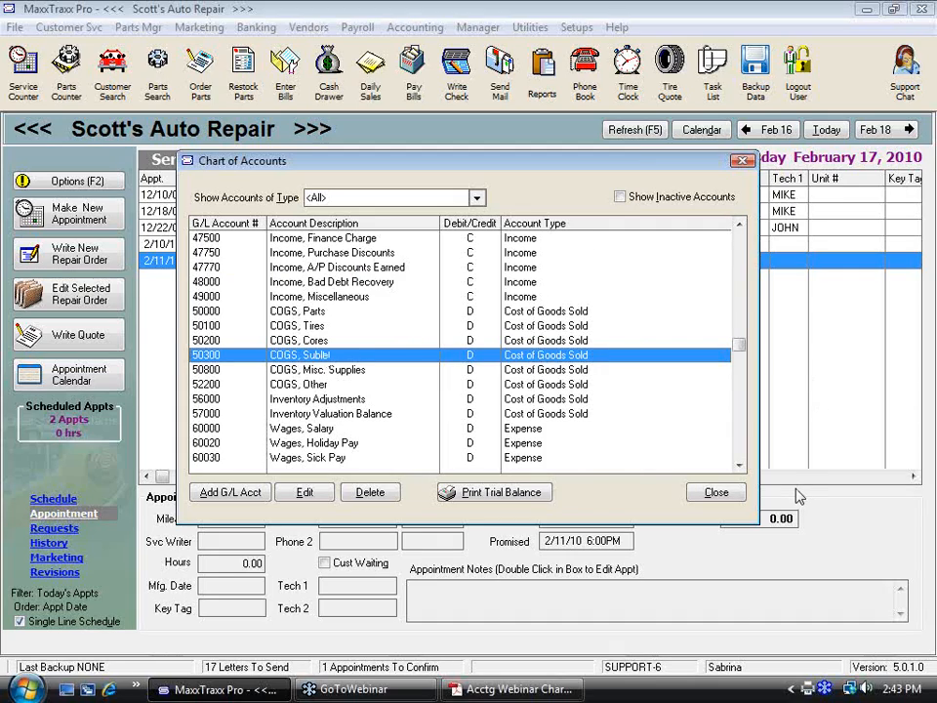
{"action": "left_click", "coordinate": [716, 493]}
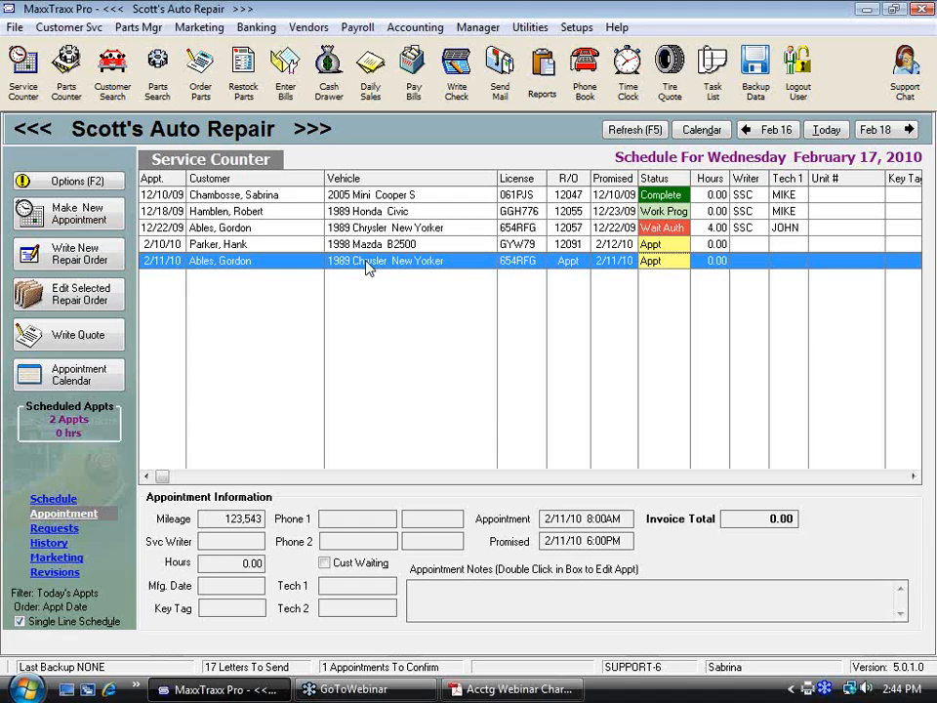
Switch to Adobe Reader to view the General Ledger & Chart of Account Basics table, and return to MaxxTraxx Pro.
{"action": "left_click", "coordinate": [332, 691]}
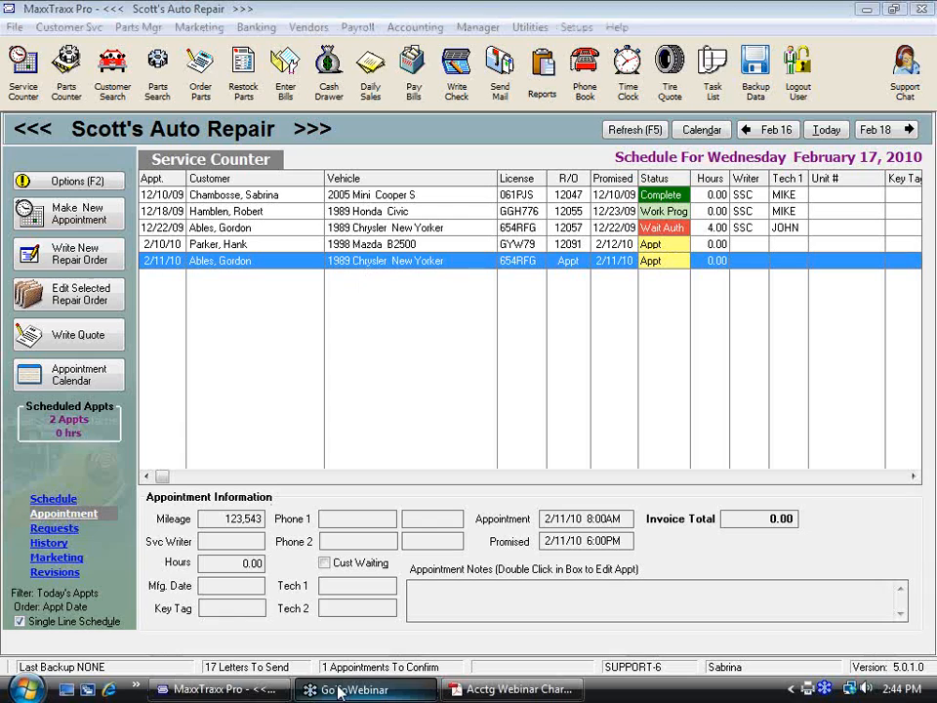
{"action": "left_click", "coordinate": [542, 691]}
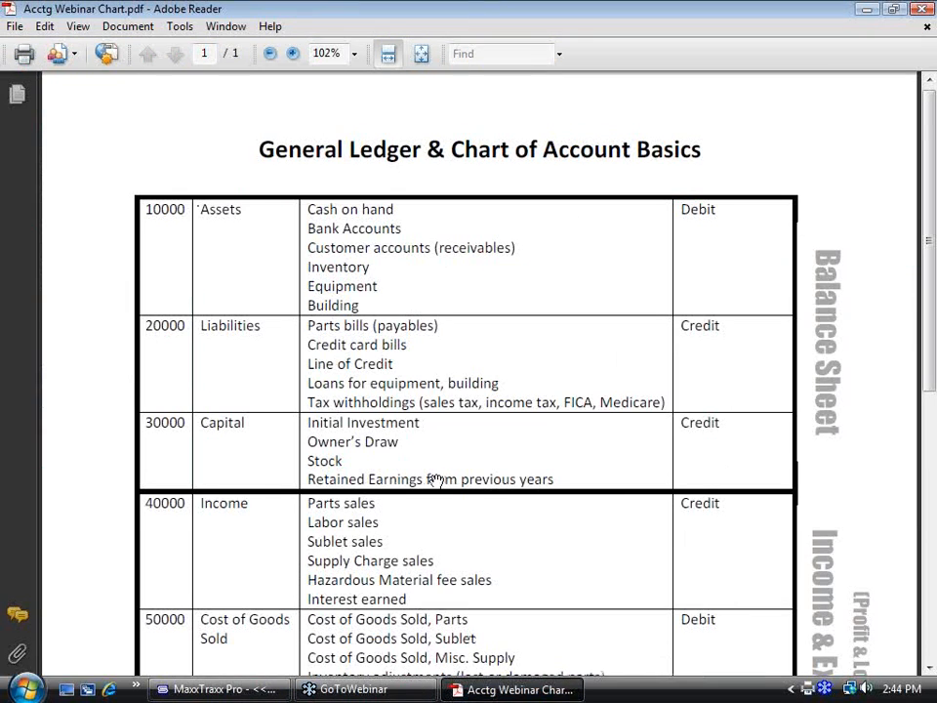
{"action": "left_click", "coordinate": [253, 691]}
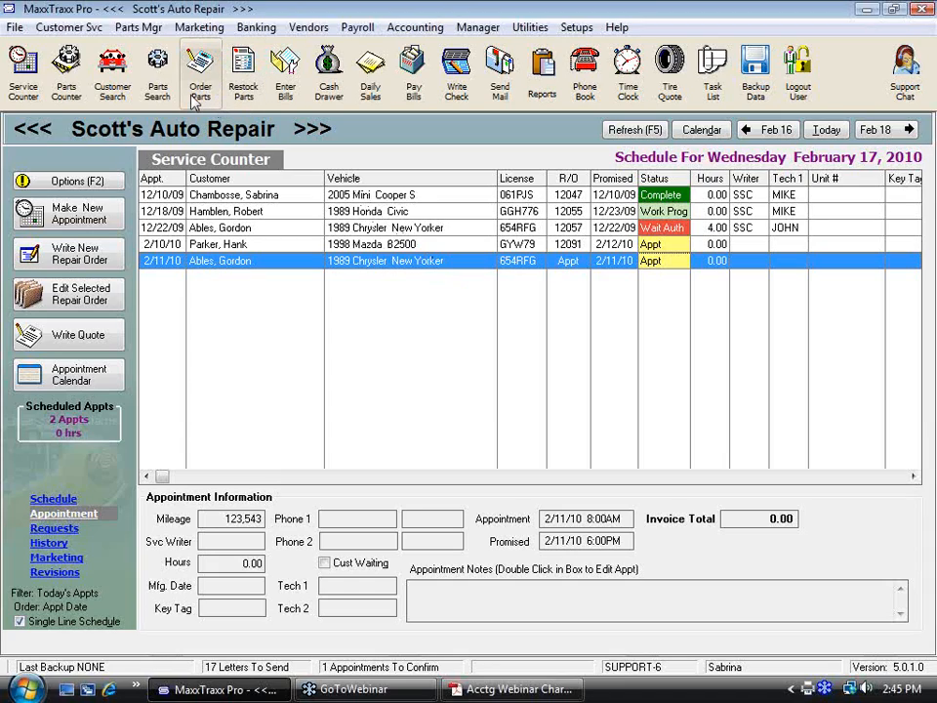
Write a check from Checking #1 to the vendor Wabco for 150.00.
{"action": "left_click", "coordinate": [246, 98]}
{"action": "left_click", "coordinate": [458, 70]}
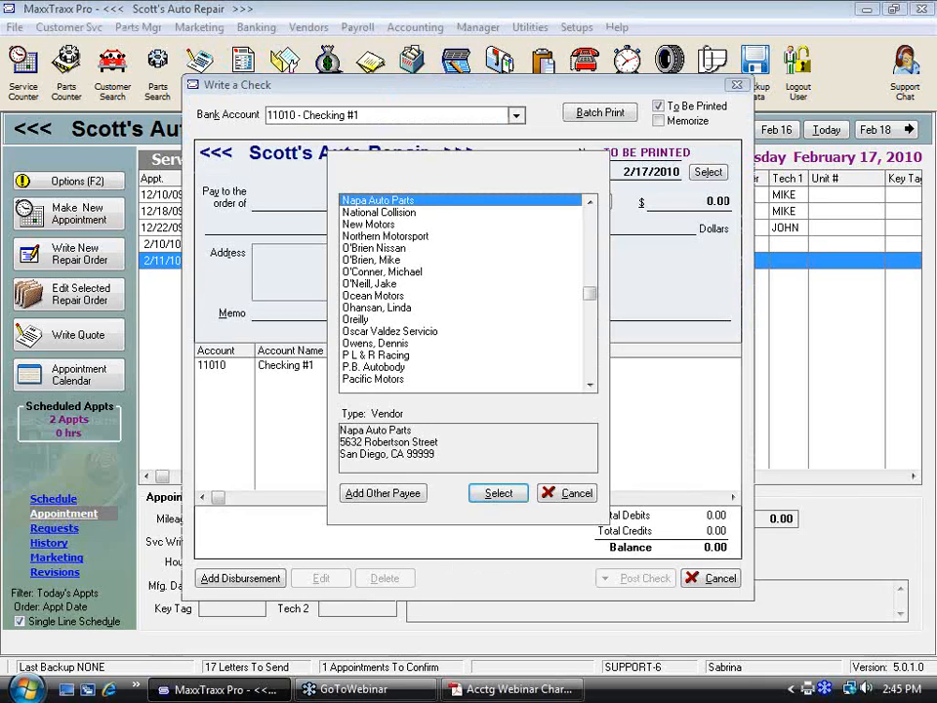
{"action": "type", "text": "w"}
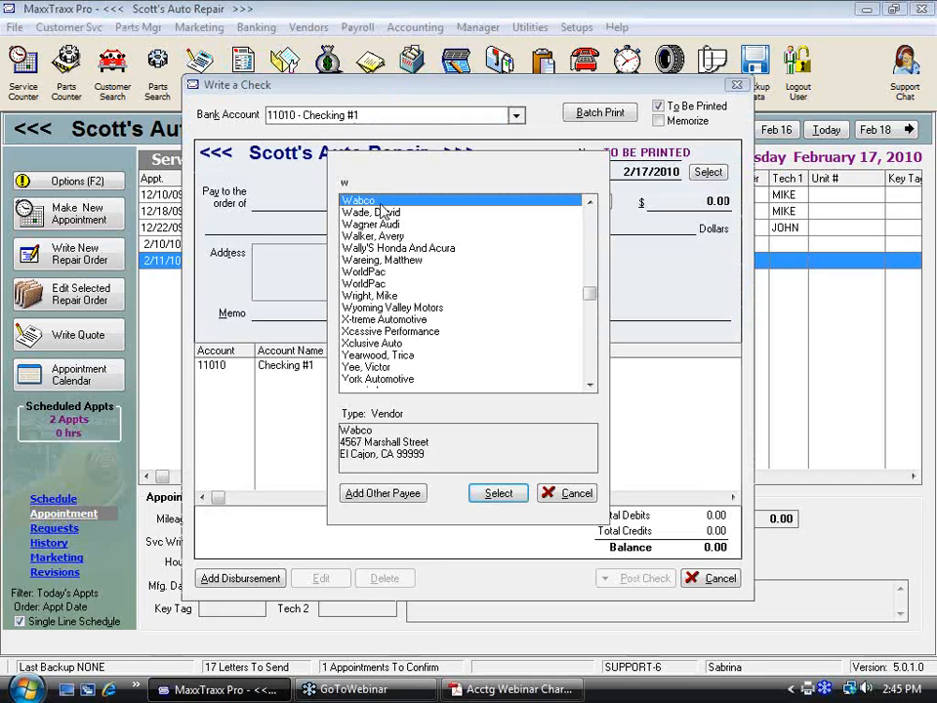
{"action": "key", "text": "Return"}
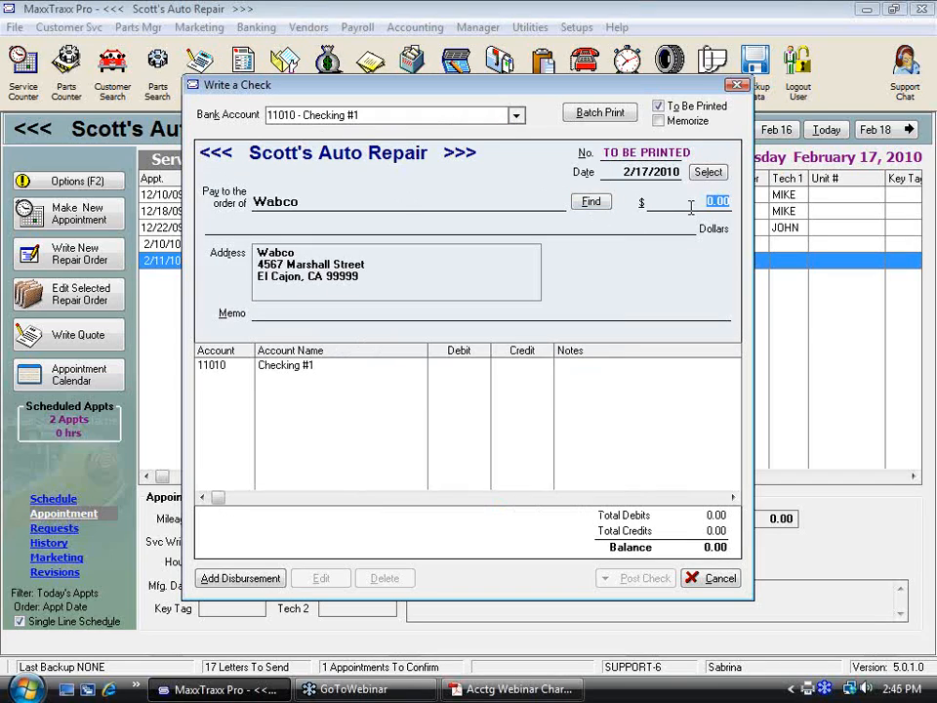
{"action": "type", "text": "150"}
{"action": "key", "text": "Tab"}
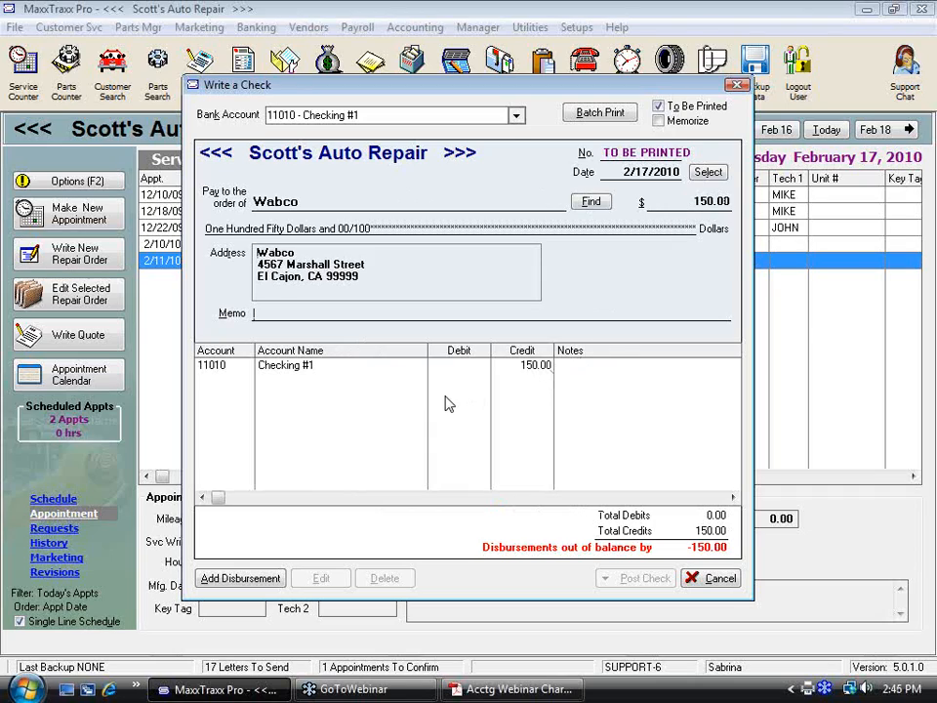
Add a check disbursement of 150.00 to account 20000 Payables, Trade.
{"action": "key", "text": "alt+a"}
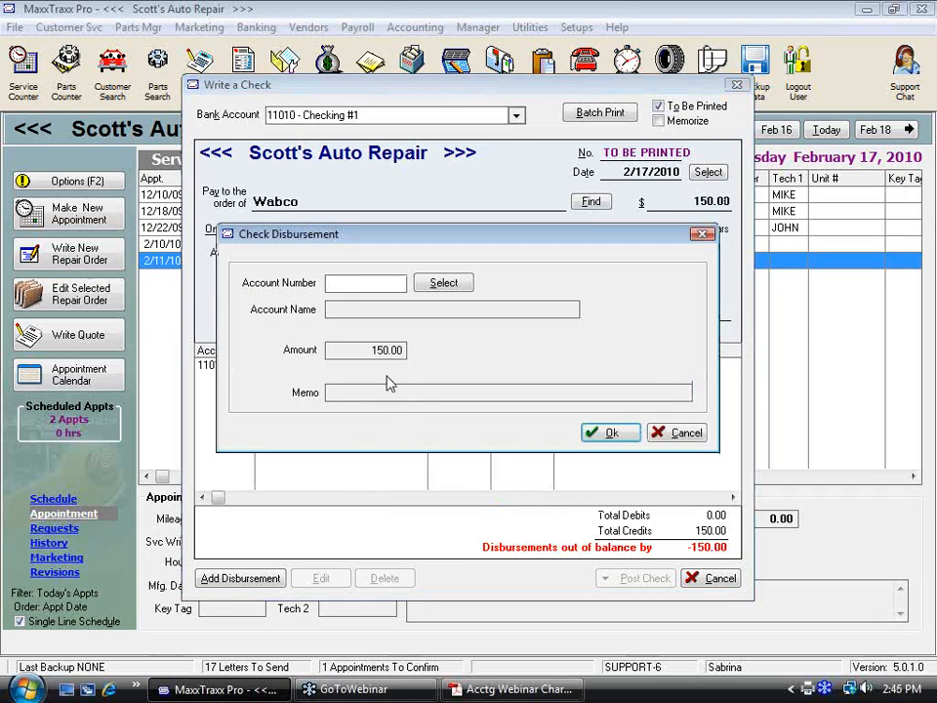
{"action": "type", "text": "20000"}
{"action": "left_click", "coordinate": [441, 289]}
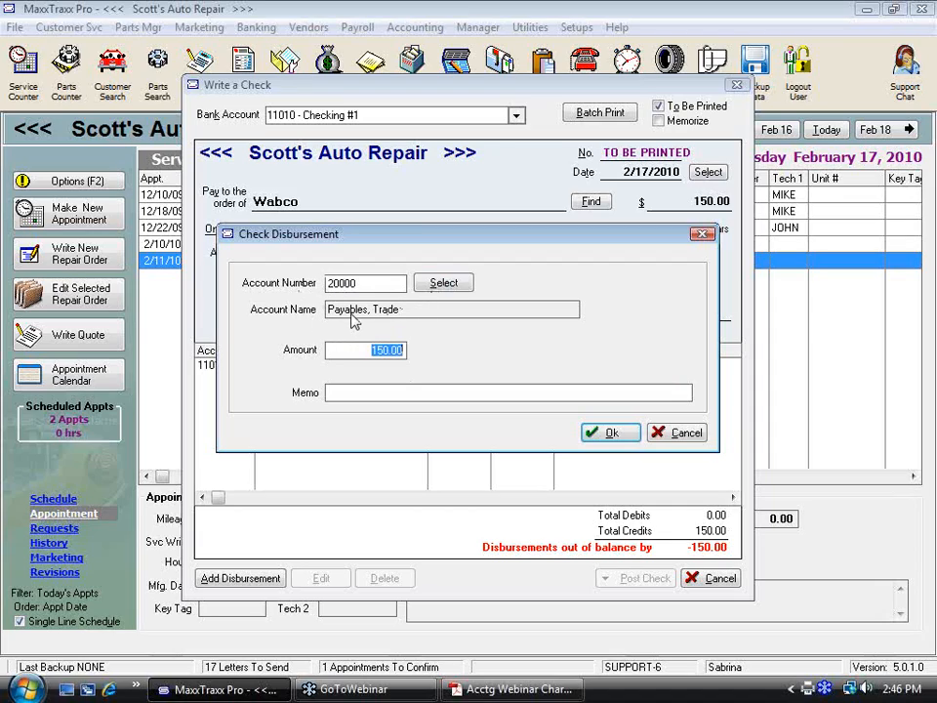
{"action": "left_click_drag", "start_coordinate": [368, 284], "coordinate": [307, 284]}
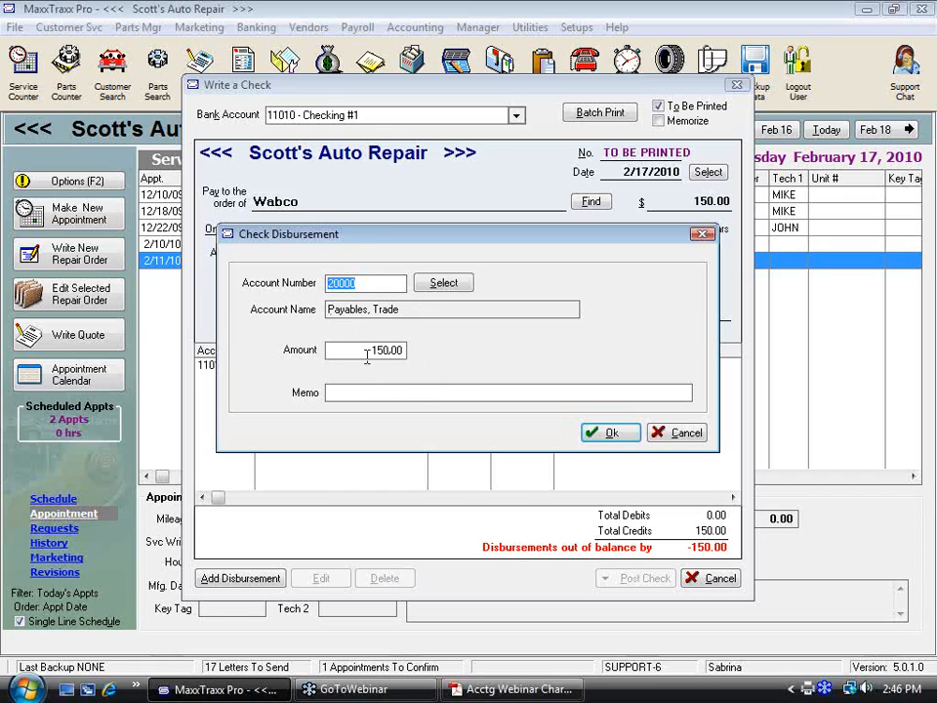
{"action": "left_click", "coordinate": [368, 352]}
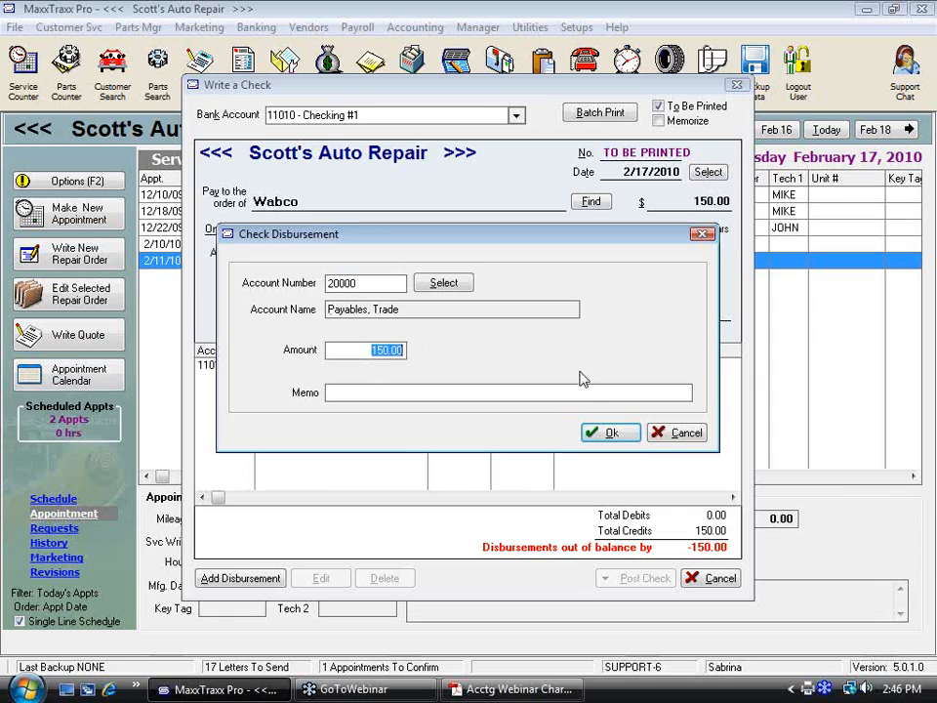
{"action": "left_click", "coordinate": [613, 434]}
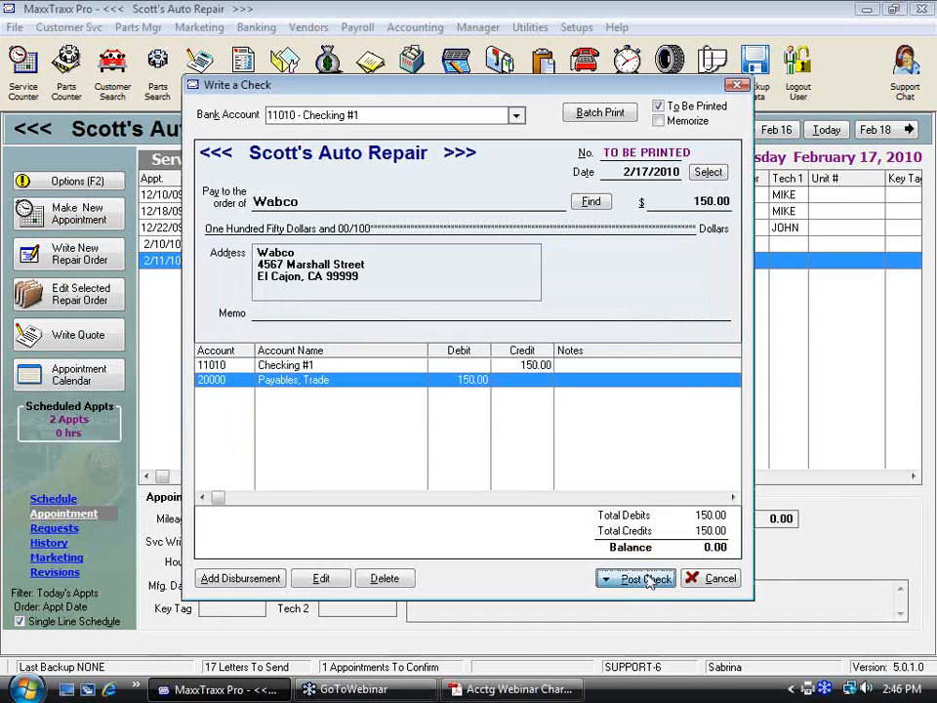
Post and close the Wabco check with immediate printing, accepting the suggested starting check number.
{"action": "left_click", "coordinate": [652, 578]}
{"action": "mouse_move", "coordinate": [672, 603]}
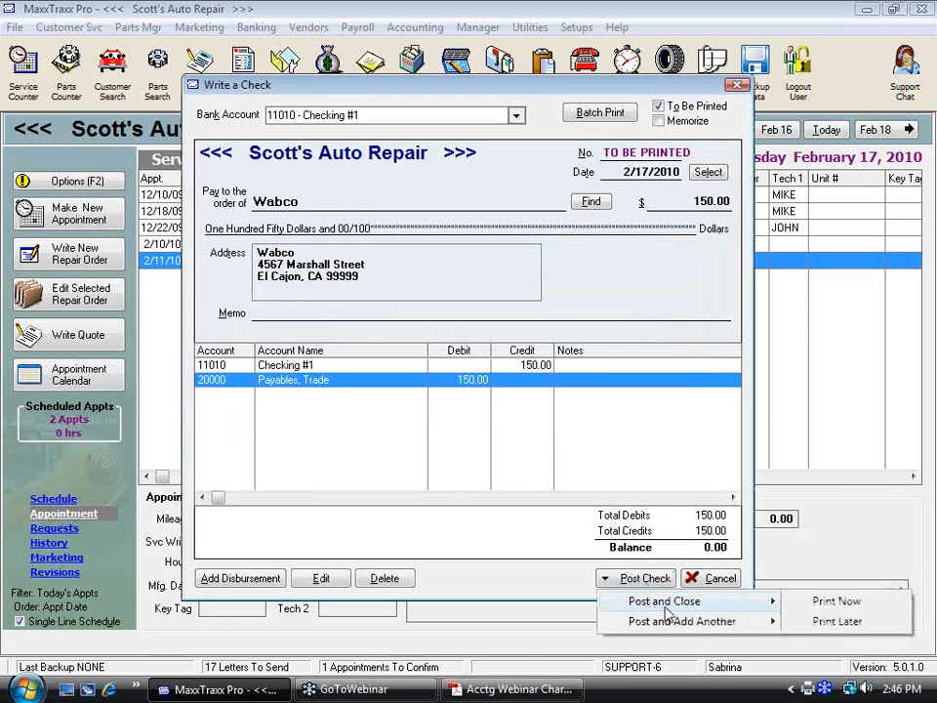
{"action": "left_click", "coordinate": [855, 602]}
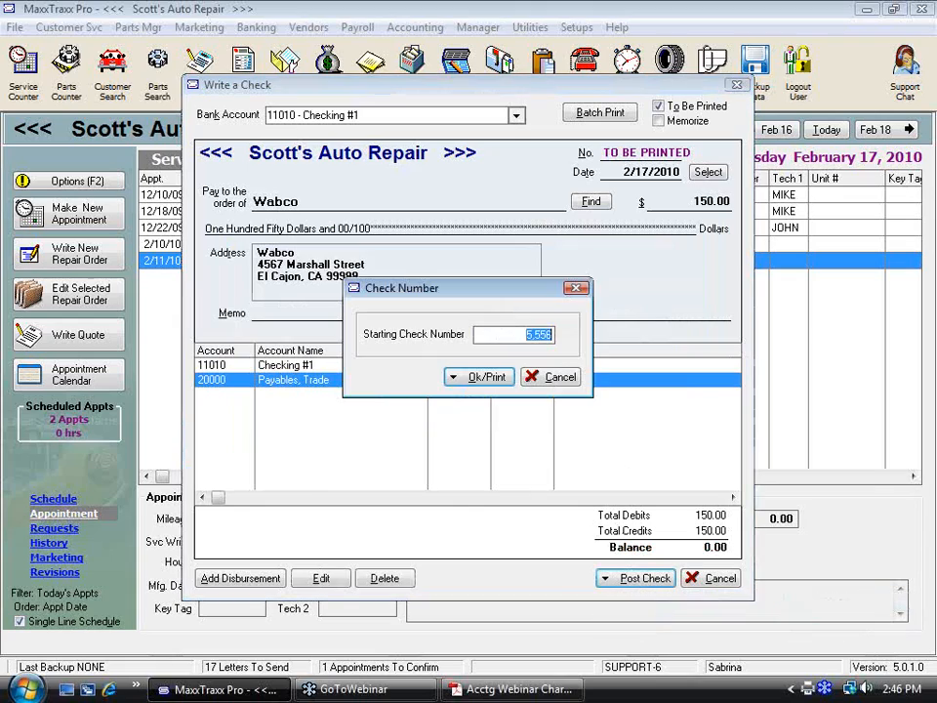
{"action": "left_click", "coordinate": [488, 381]}
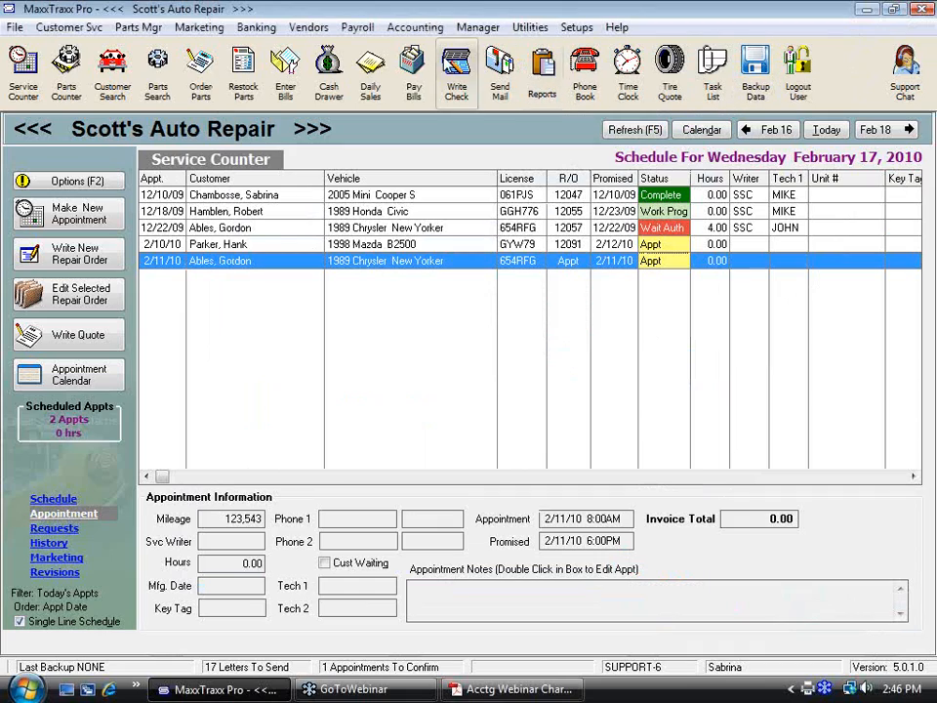
Check the total charges and total credits in Wabco's accounts payable vendor record, and close the vendor list.
{"action": "left_click", "coordinate": [311, 28]}
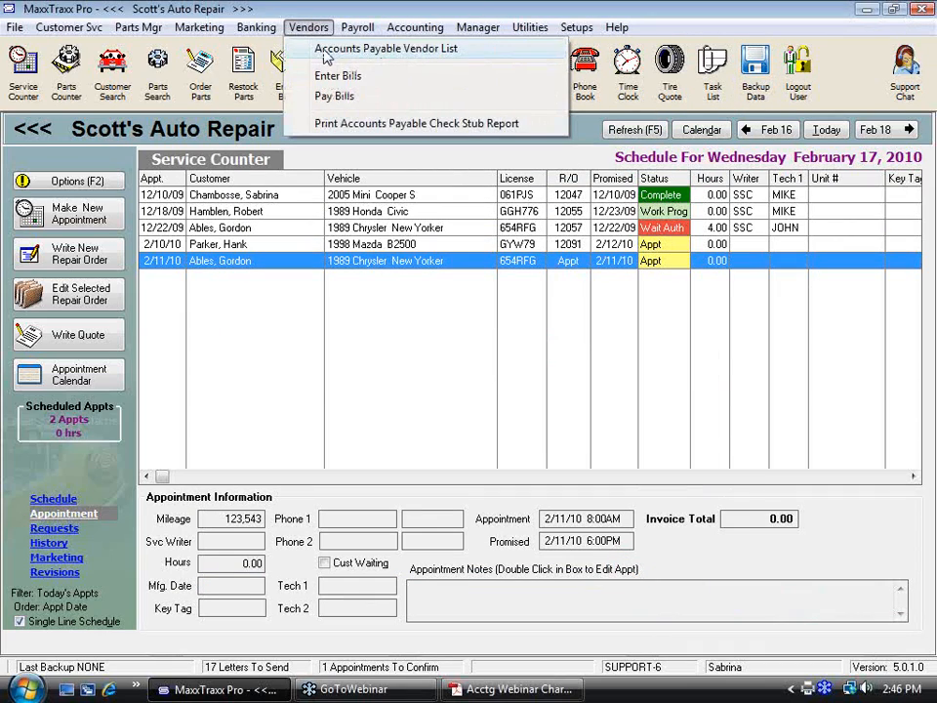
{"action": "left_click", "coordinate": [326, 51]}
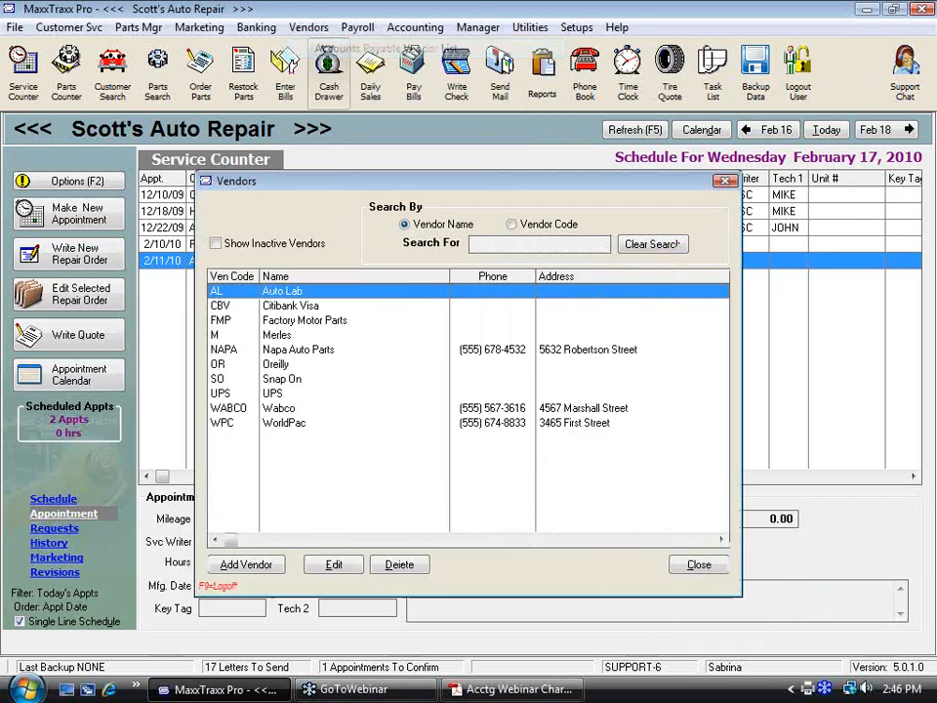
{"action": "double_click", "coordinate": [291, 410]}
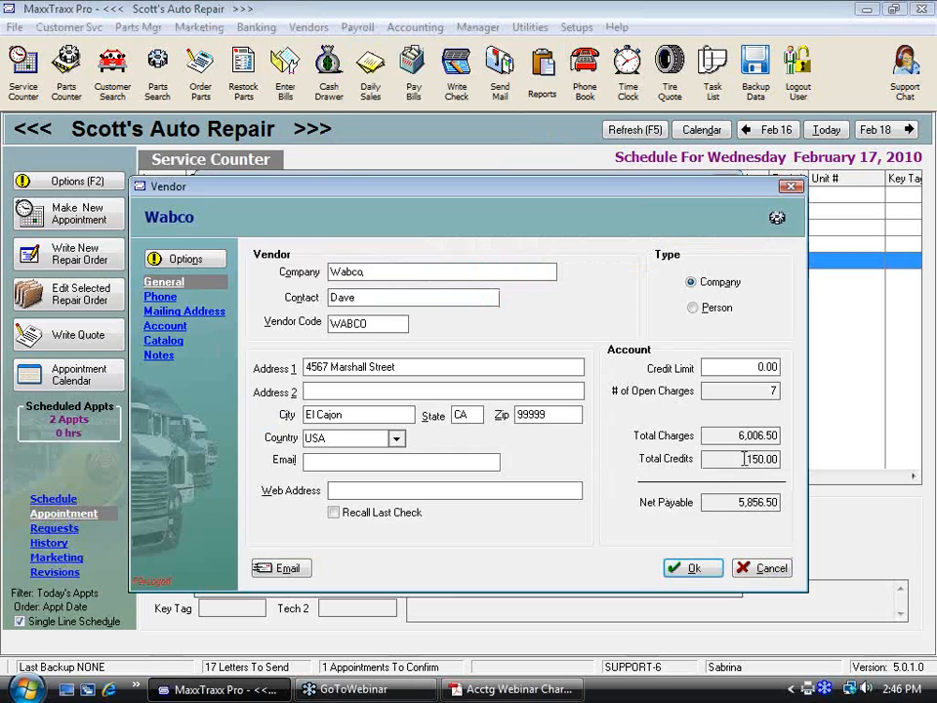
{"action": "left_click_drag", "start_coordinate": [745, 458], "coordinate": [830, 461]}
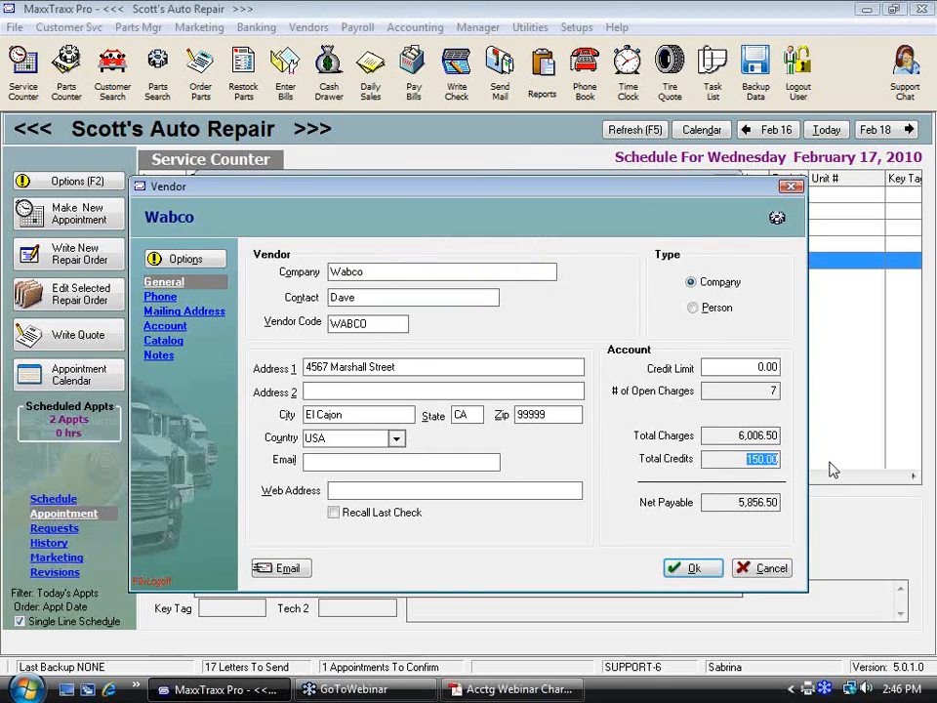
{"action": "left_click_drag", "start_coordinate": [735, 435], "coordinate": [912, 460]}
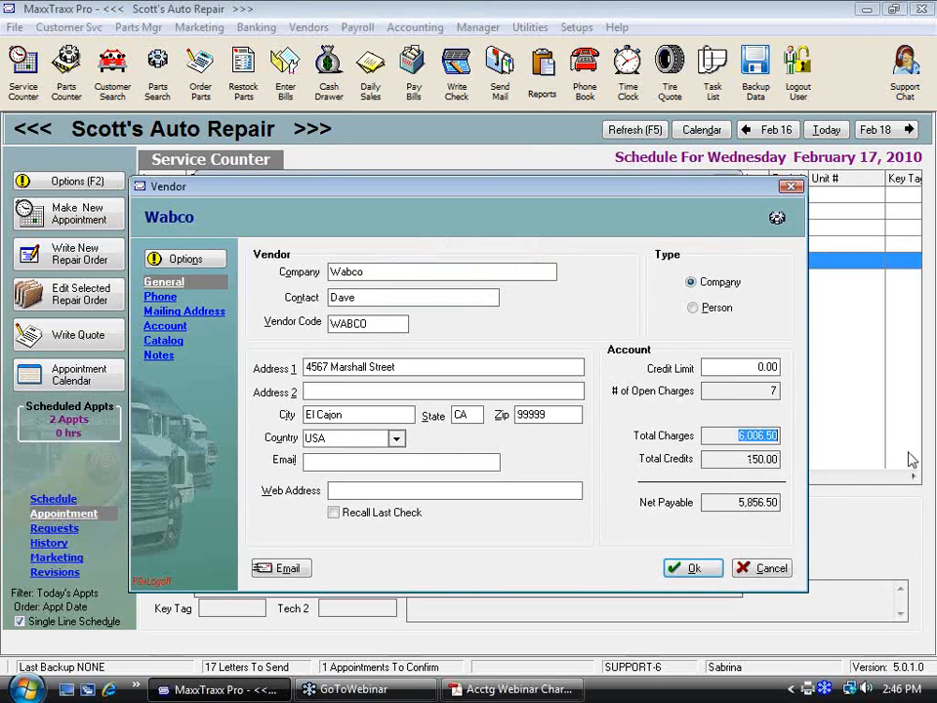
{"action": "left_click_drag", "start_coordinate": [743, 460], "coordinate": [756, 463]}
{"action": "double_click", "coordinate": [756, 459]}
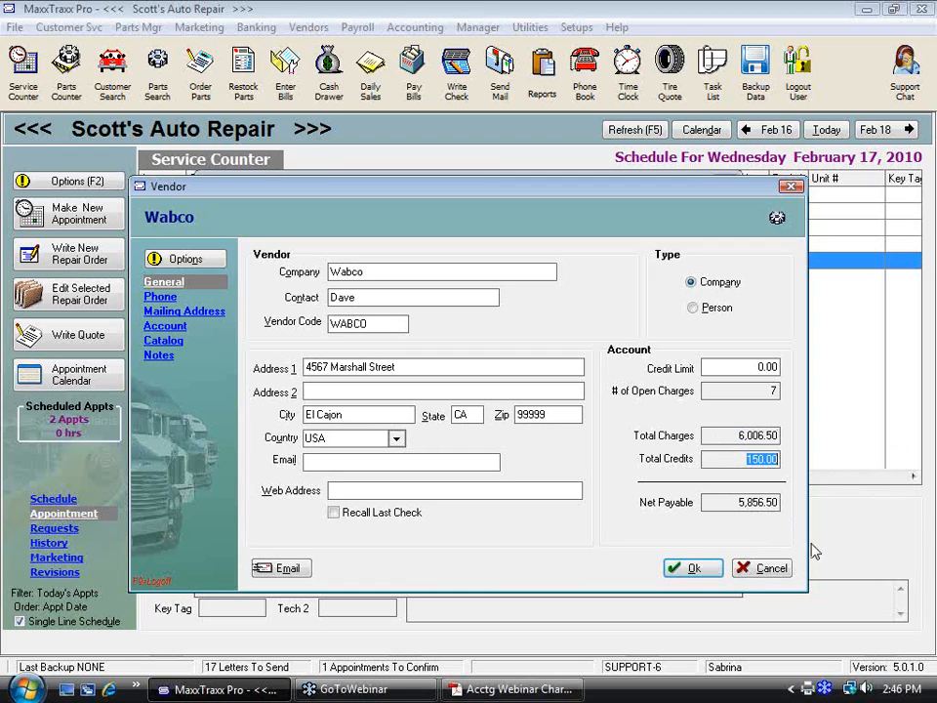
{"action": "left_click", "coordinate": [771, 570]}
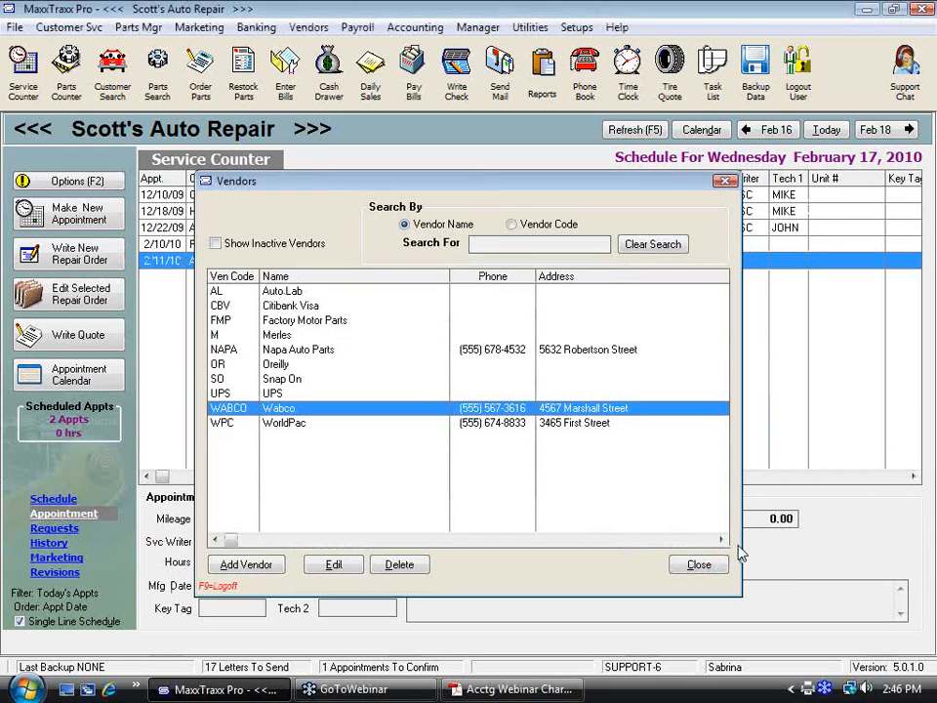
{"action": "left_click", "coordinate": [716, 565]}
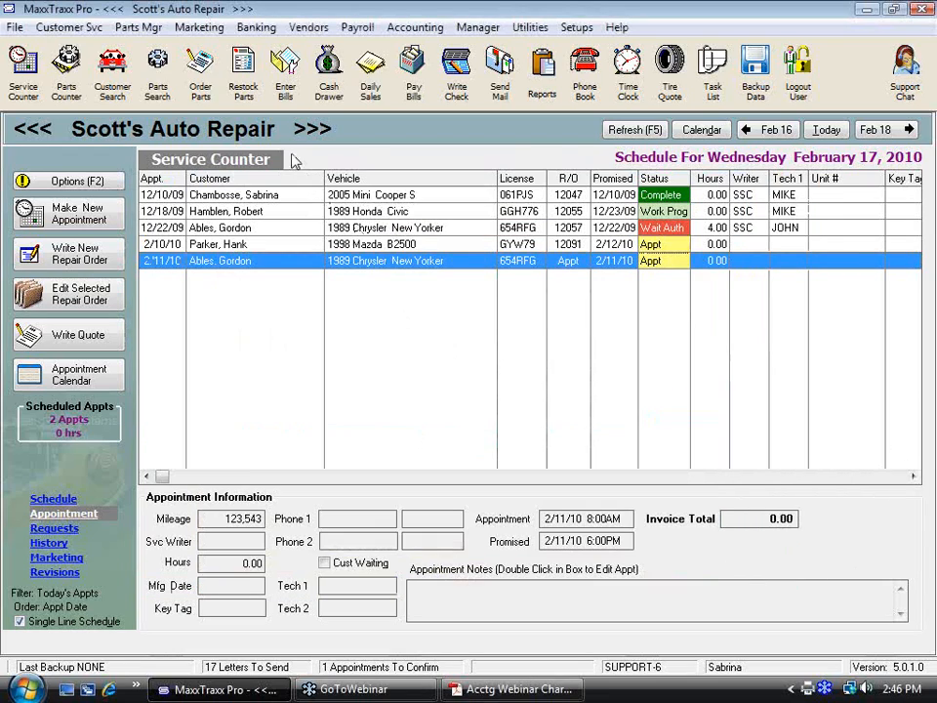
Start a received vendor invoice for Wabco with a target amount of 150.00.
{"action": "left_click", "coordinate": [232, 75]}
{"action": "left_click", "coordinate": [231, 529]}
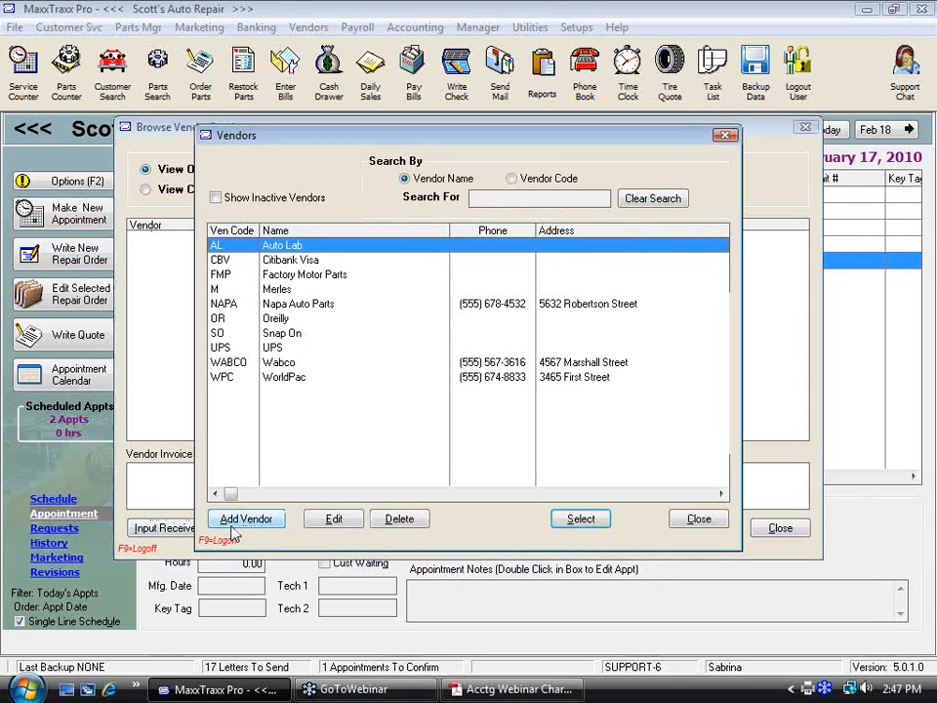
{"action": "type", "text": "wa"}
{"action": "key", "text": "Return"}
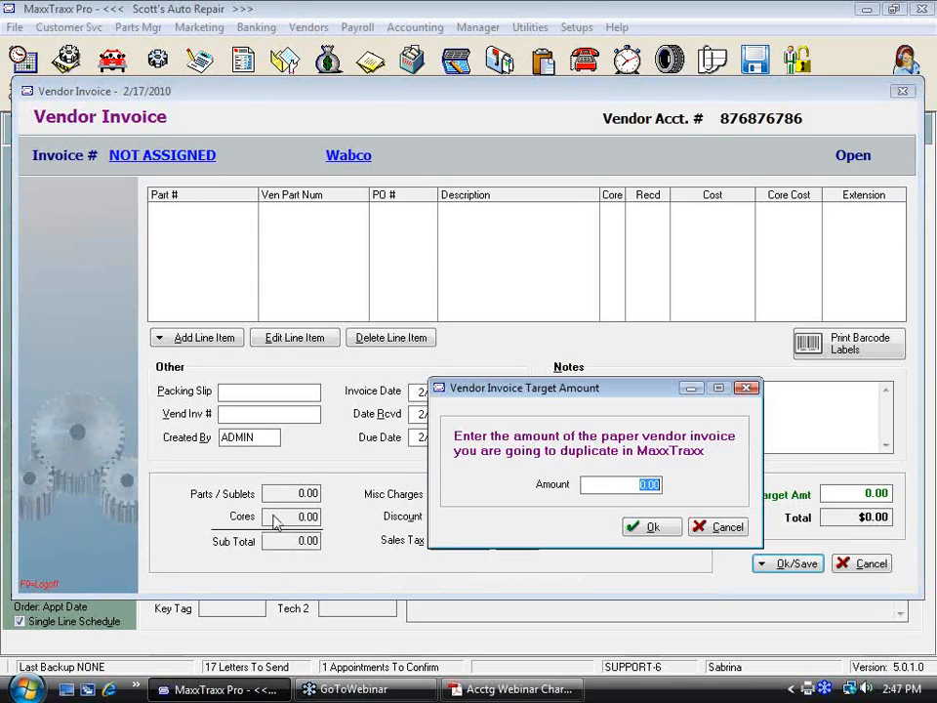
{"action": "type", "text": "150"}
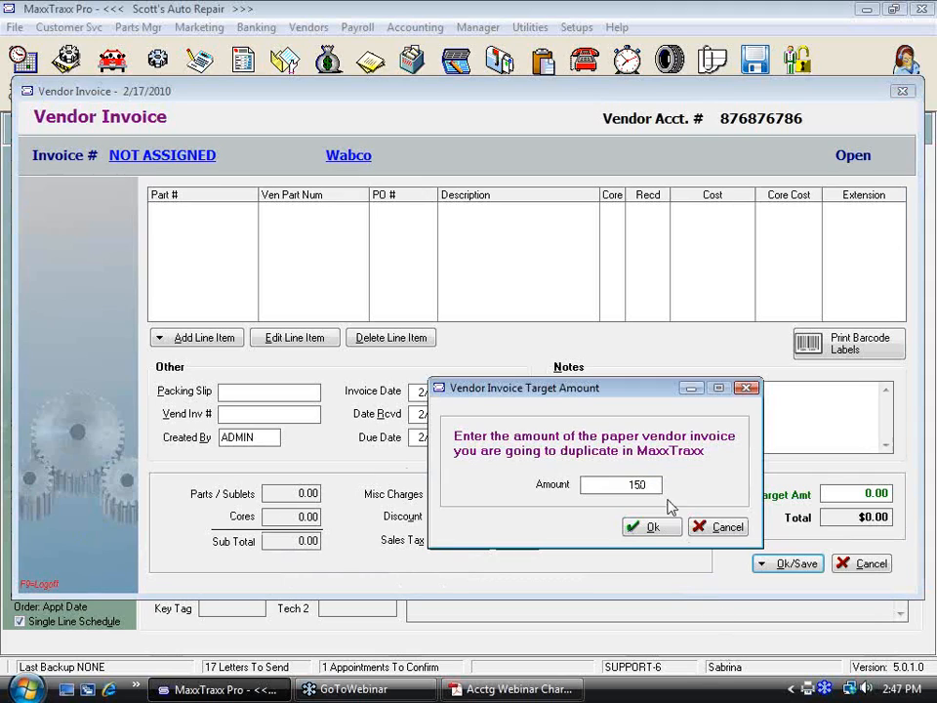
{"action": "left_click", "coordinate": [655, 527]}
Add belt 600K6SW from the parts list to the vendor invoice at a cost of 25 per item.
{"action": "left_click", "coordinate": [207, 337]}
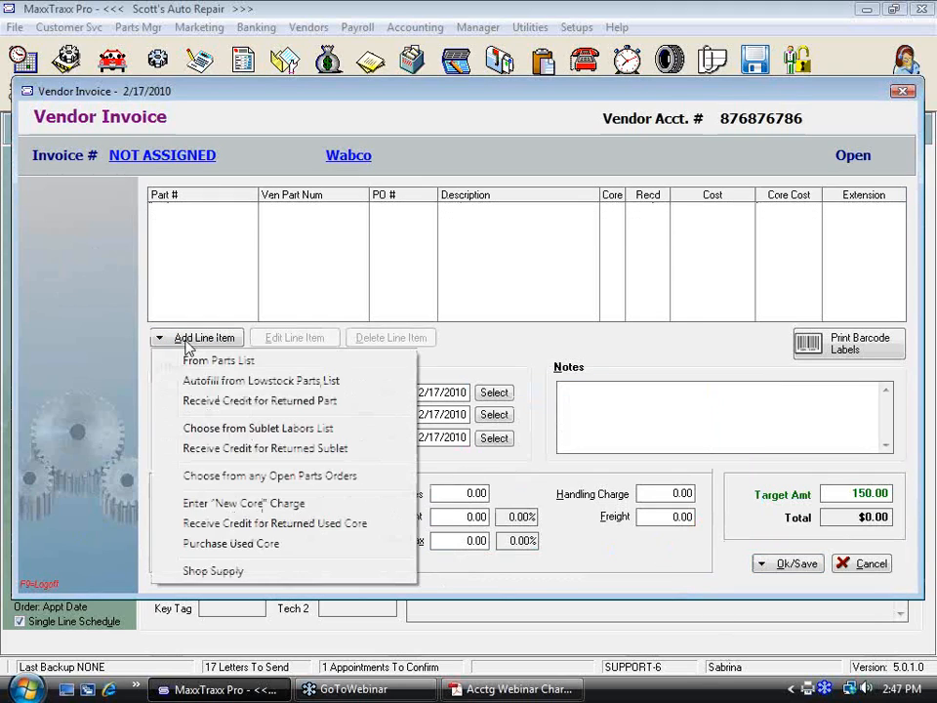
{"action": "left_click", "coordinate": [219, 363]}
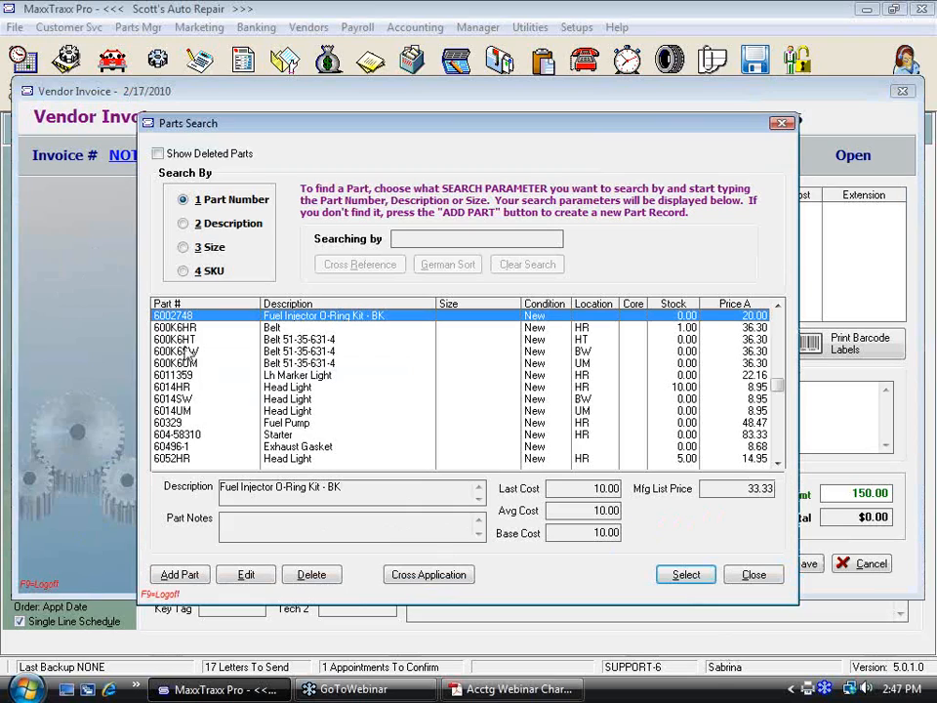
{"action": "double_click", "coordinate": [189, 351]}
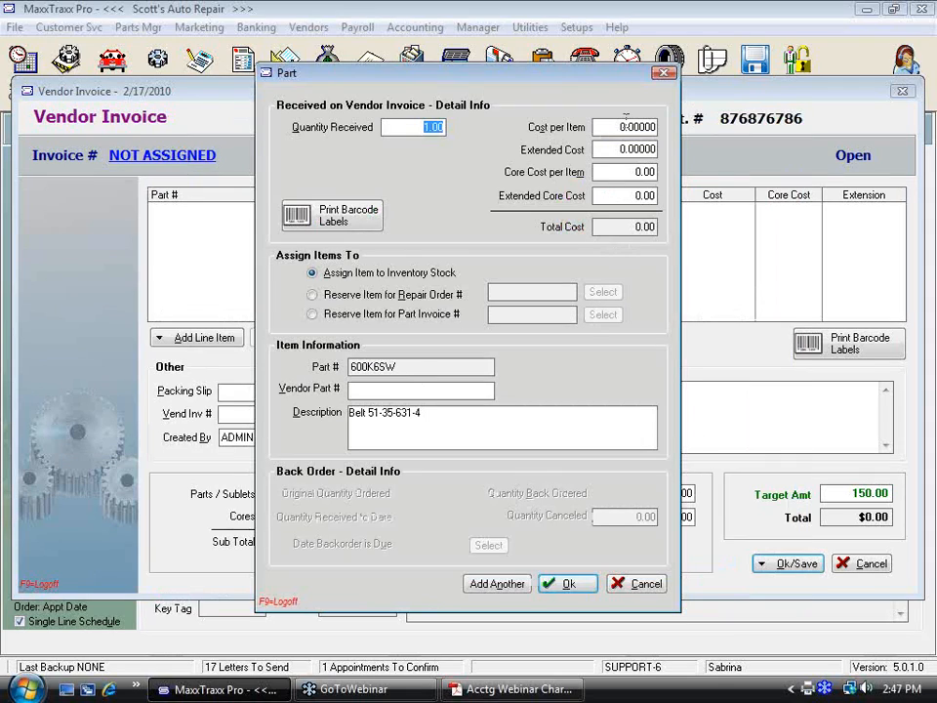
{"action": "left_click", "coordinate": [604, 126]}
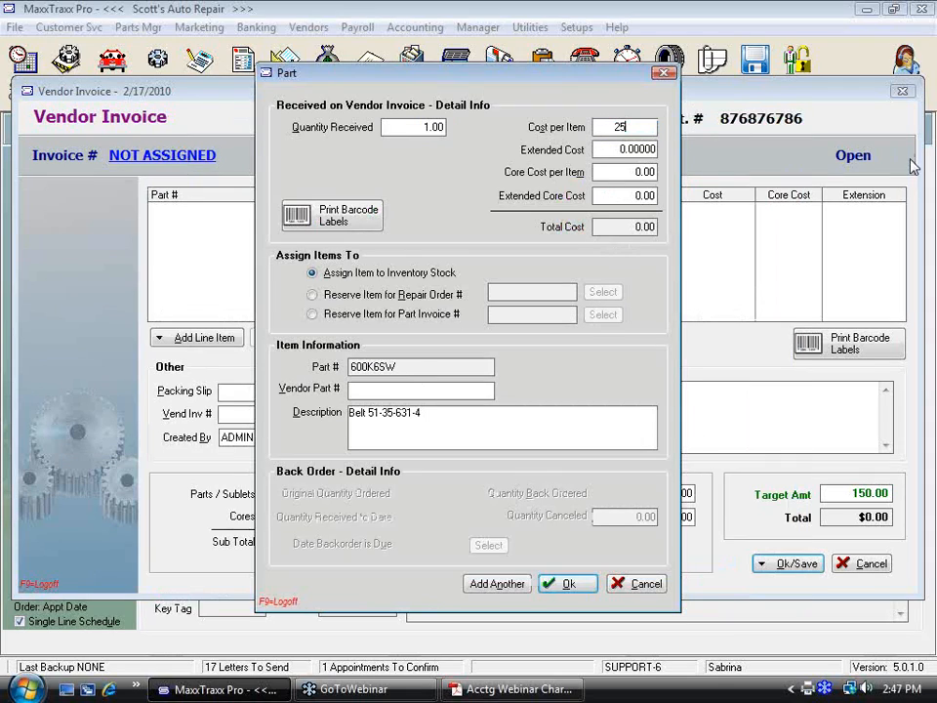
{"action": "key", "text": "Tab"}
{"action": "left_click", "coordinate": [566, 584]}
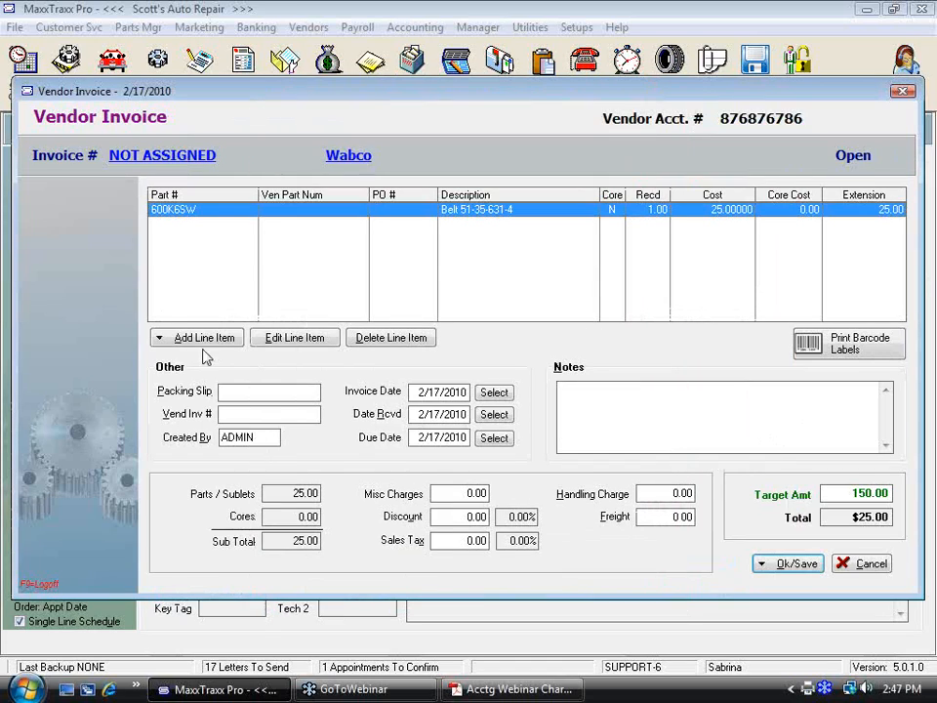
Add fuel pump 60329 from the parts list to the vendor invoice at a cost of 90 per item.
{"action": "left_click", "coordinate": [204, 337]}
{"action": "left_click", "coordinate": [209, 360]}
{"action": "left_click", "coordinate": [305, 389]}
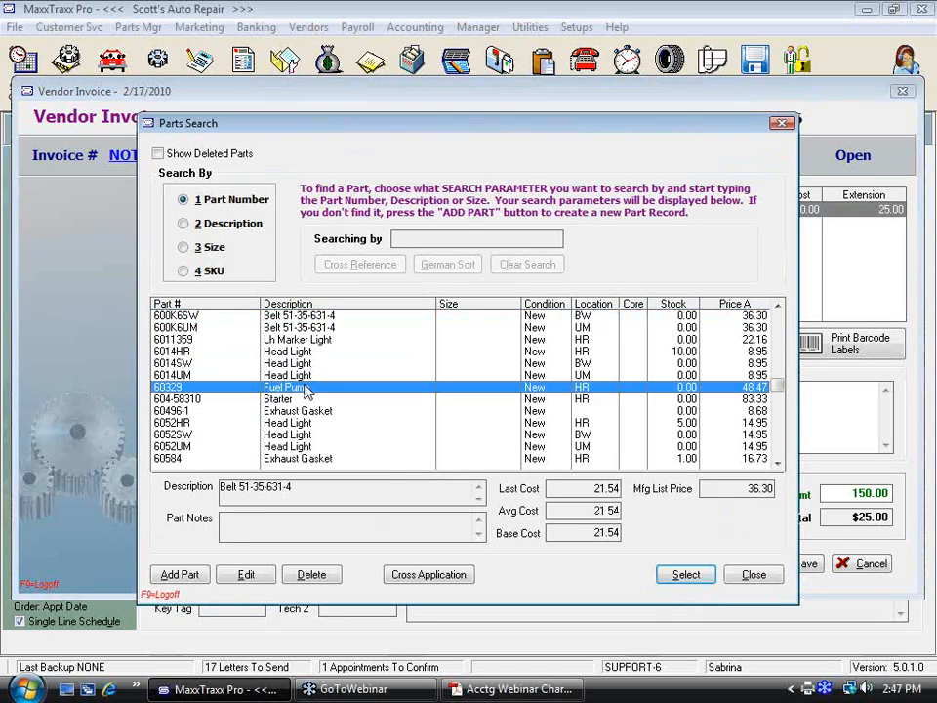
{"action": "double_click", "coordinate": [305, 389]}
{"action": "left_click", "coordinate": [600, 128]}
{"action": "type", "text": "9"}
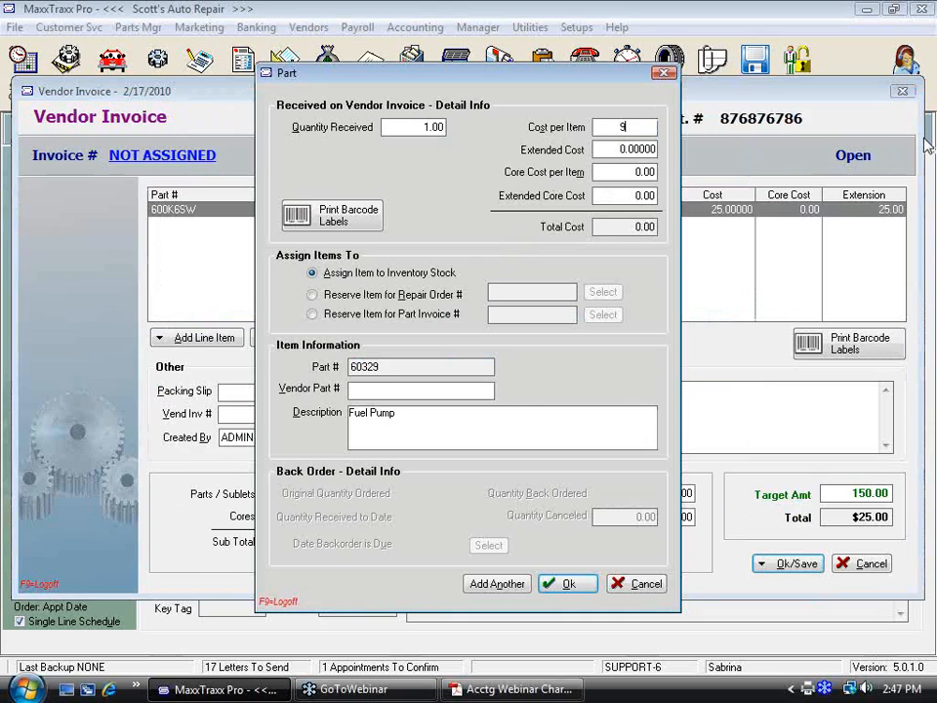
{"action": "type", "text": "0"}
{"action": "key", "text": "Tab"}
{"action": "left_click", "coordinate": [576, 590]}
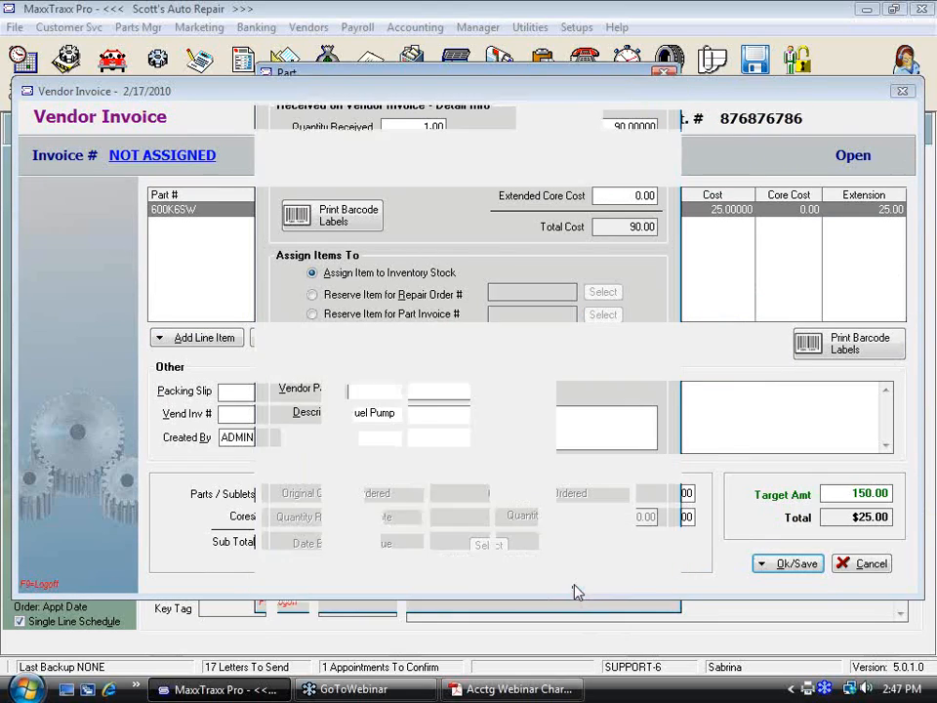
Add exhaust gasket 60665 from the parts list to the vendor invoice at a cost of 35 per item.
{"action": "left_click", "coordinate": [190, 338]}
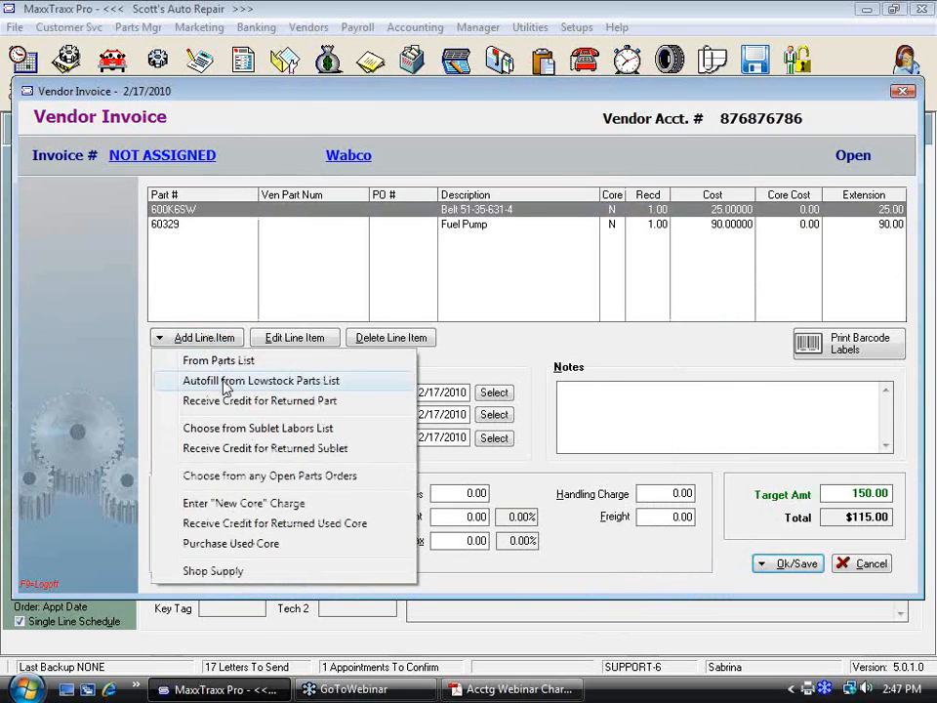
{"action": "left_click", "coordinate": [224, 362]}
{"action": "double_click", "coordinate": [282, 427]}
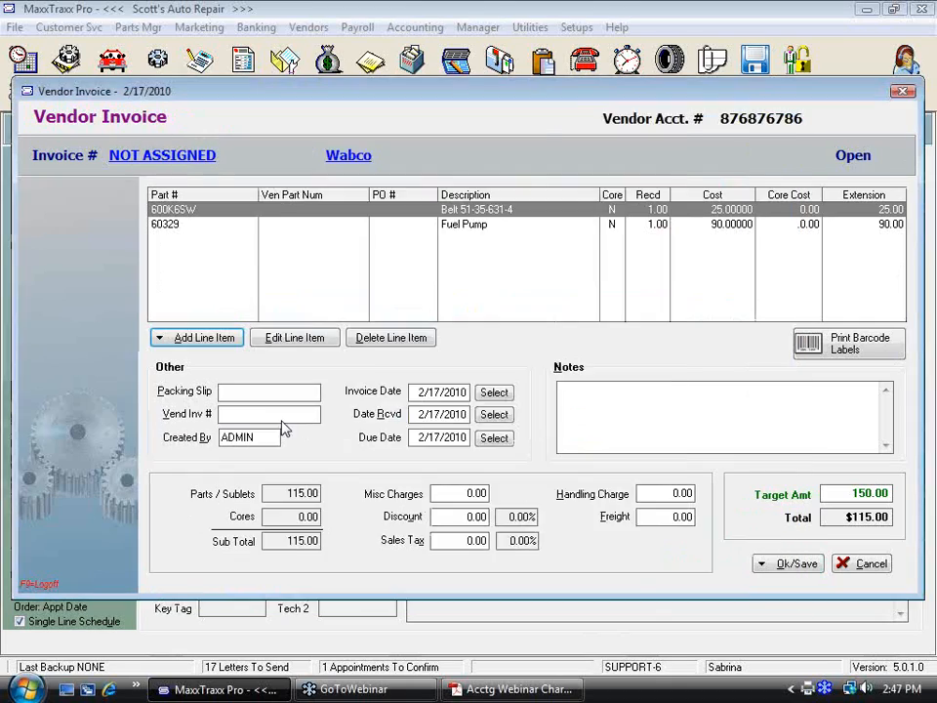
{"action": "key", "text": "Tab"}
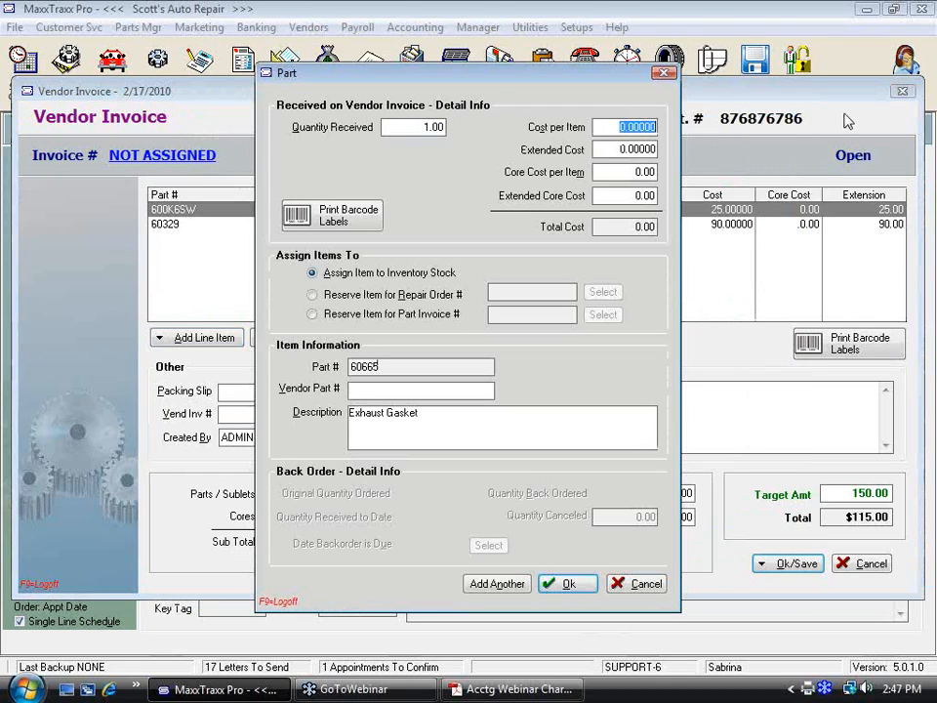
{"action": "type", "text": "35"}
{"action": "key", "text": "Tab"}
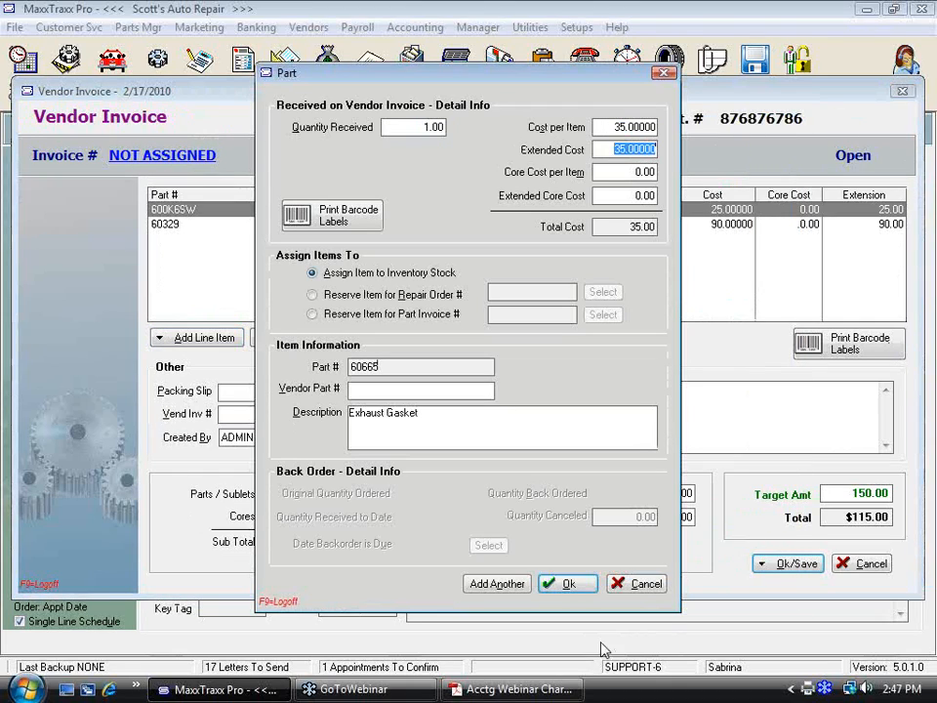
{"action": "left_click", "coordinate": [583, 587]}
Post the Wabco invoice and update inventory under vendor invoice number 15548, and close the vendor invoice list.
{"action": "left_click", "coordinate": [810, 568]}
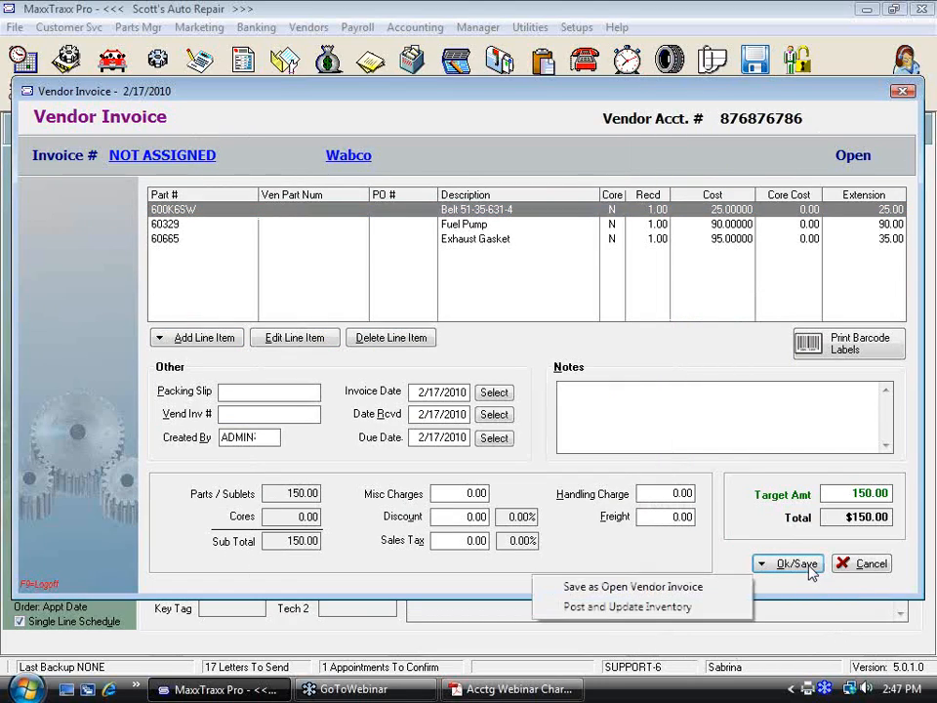
{"action": "left_click", "coordinate": [619, 607]}
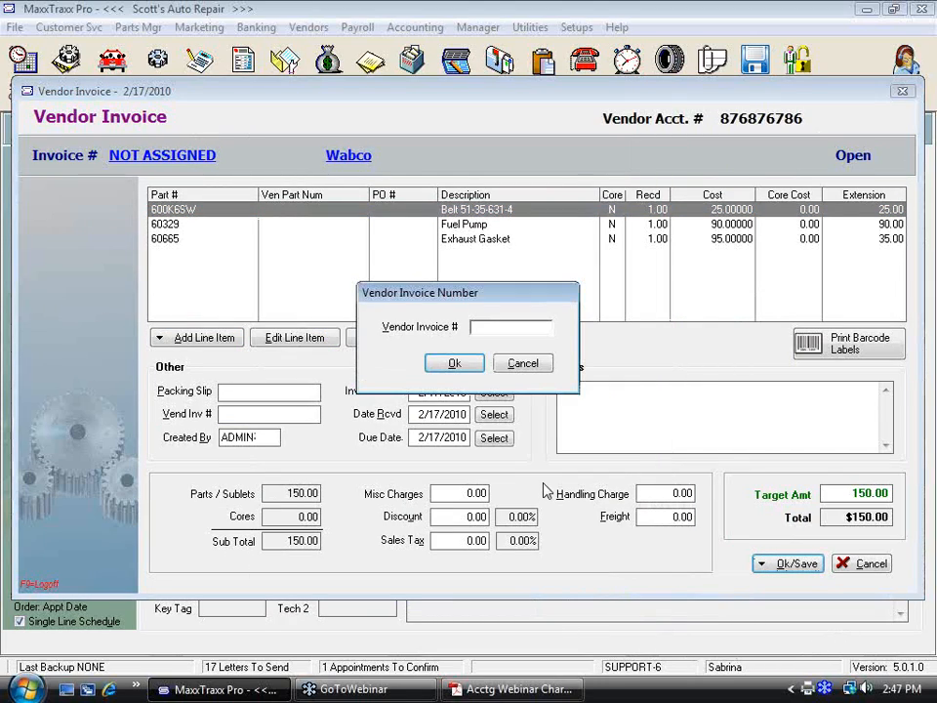
{"action": "type", "text": "15548"}
{"action": "left_click", "coordinate": [476, 367]}
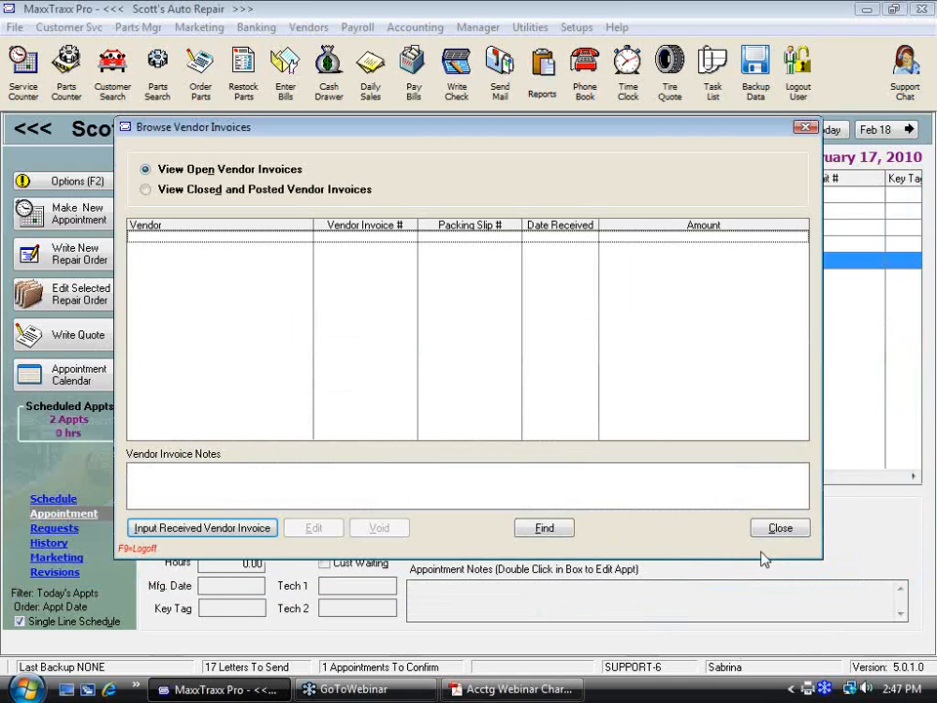
{"action": "left_click", "coordinate": [780, 528]}
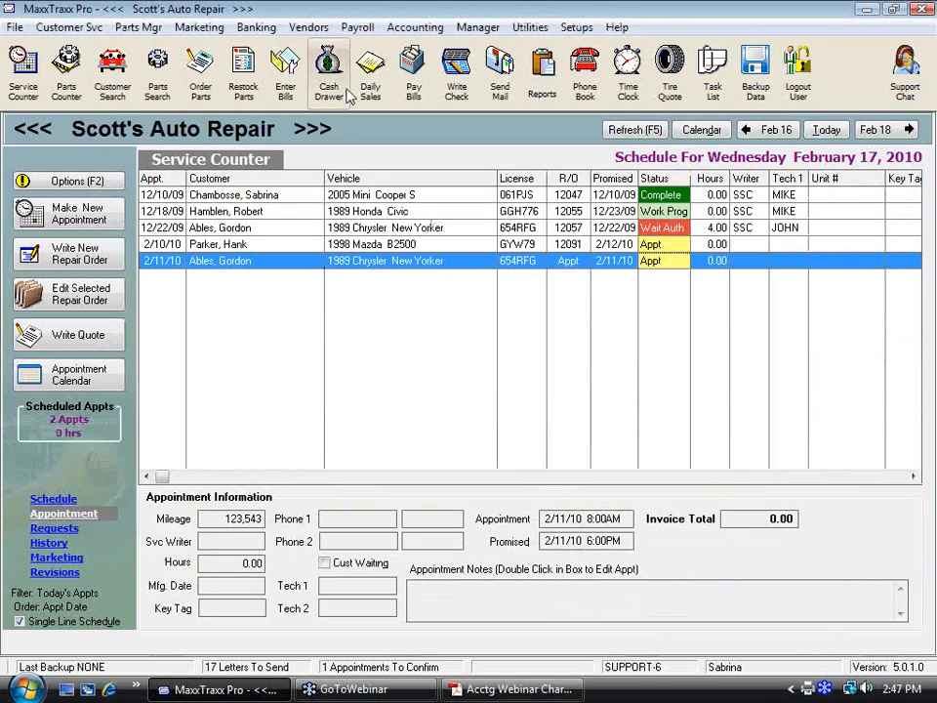
Find Wabco in the vendor list and check the total charges and credits in its record.
{"action": "left_click", "coordinate": [308, 26]}
{"action": "left_click", "coordinate": [341, 48]}
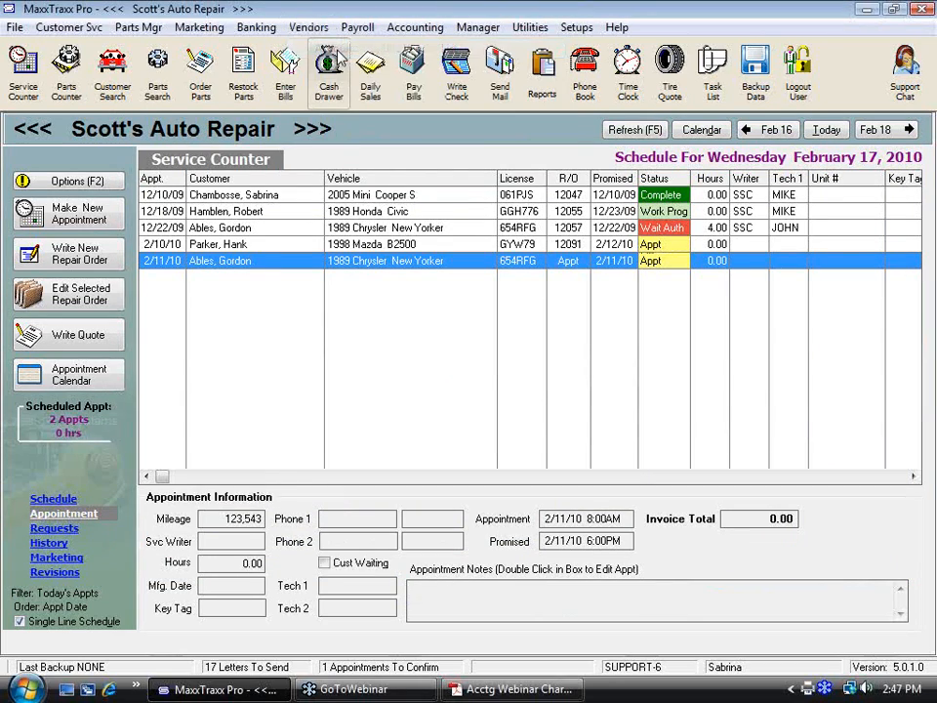
{"action": "type", "text": "w"}
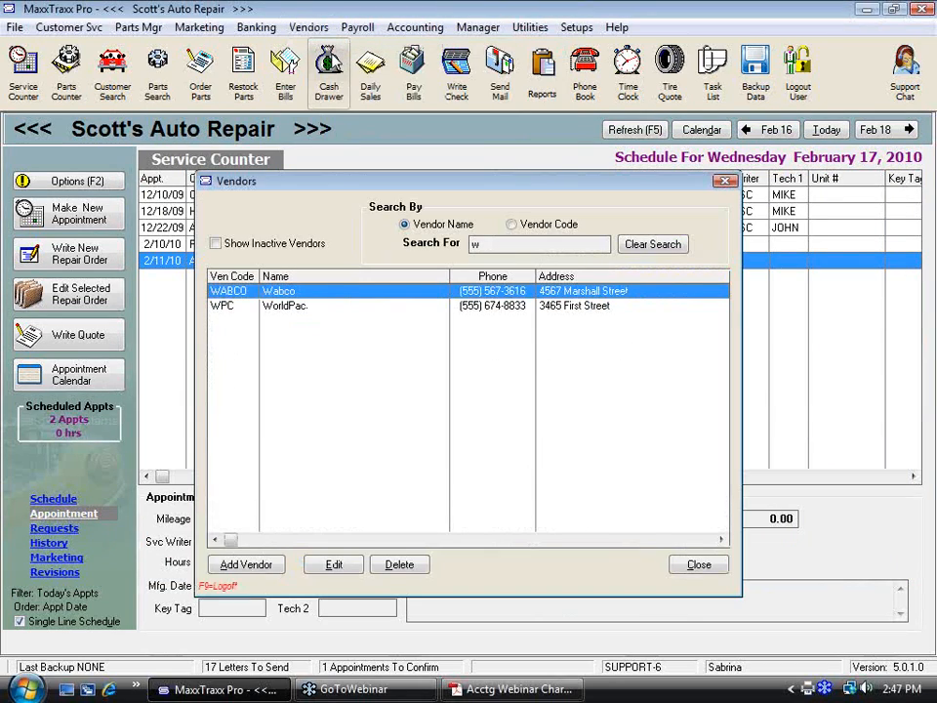
{"action": "double_click", "coordinate": [308, 293]}
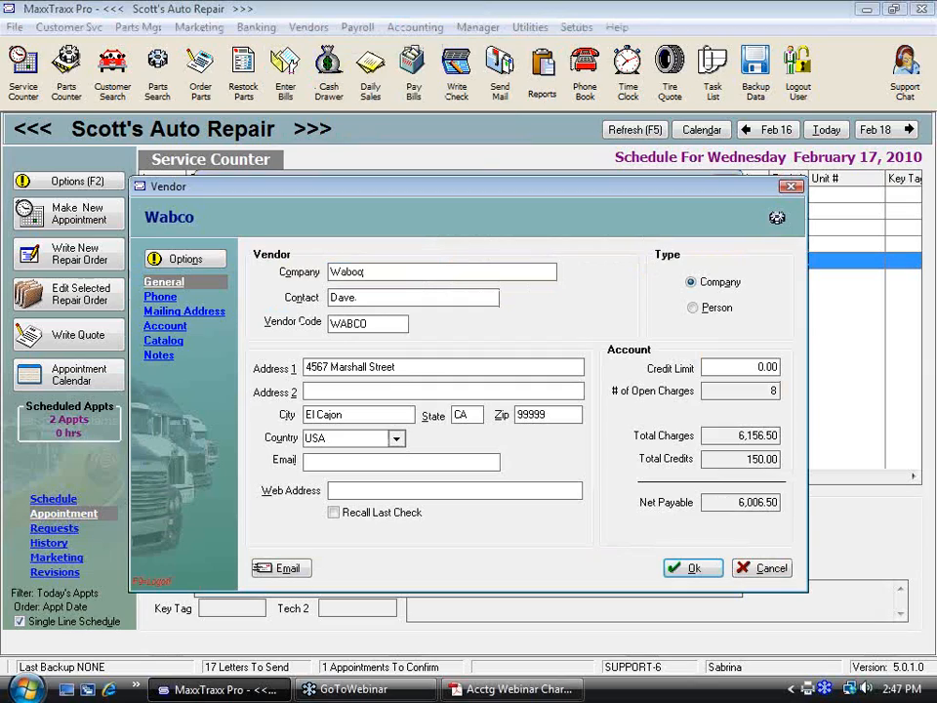
Pay Wabco's invoice 15548 by applying the 150.00 credit 5556, with Cash as the payment method.
{"action": "left_click", "coordinate": [191, 262]}
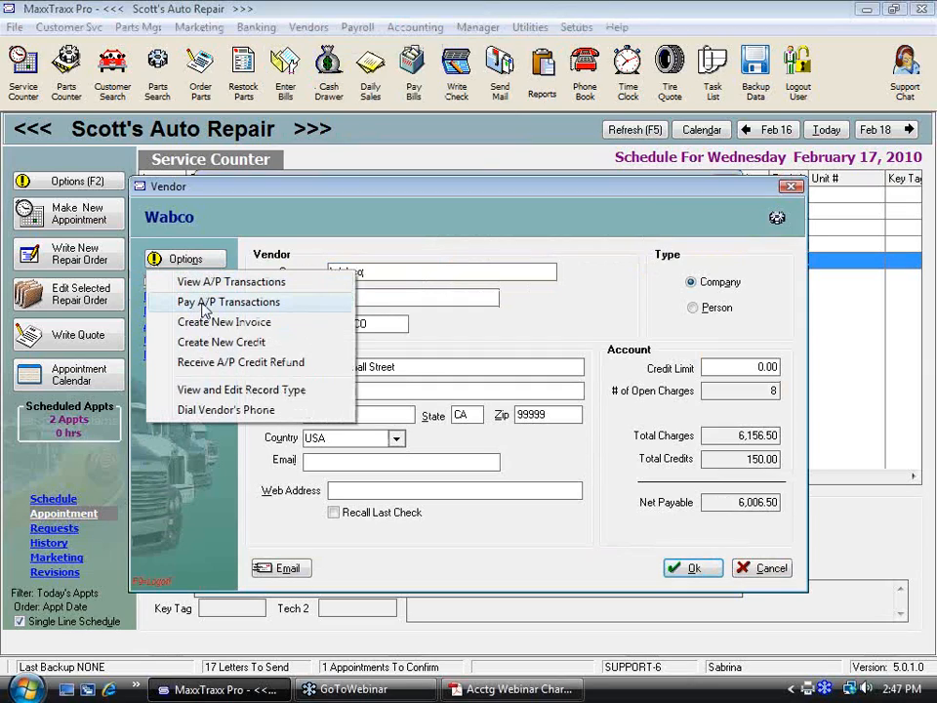
{"action": "left_click", "coordinate": [207, 303]}
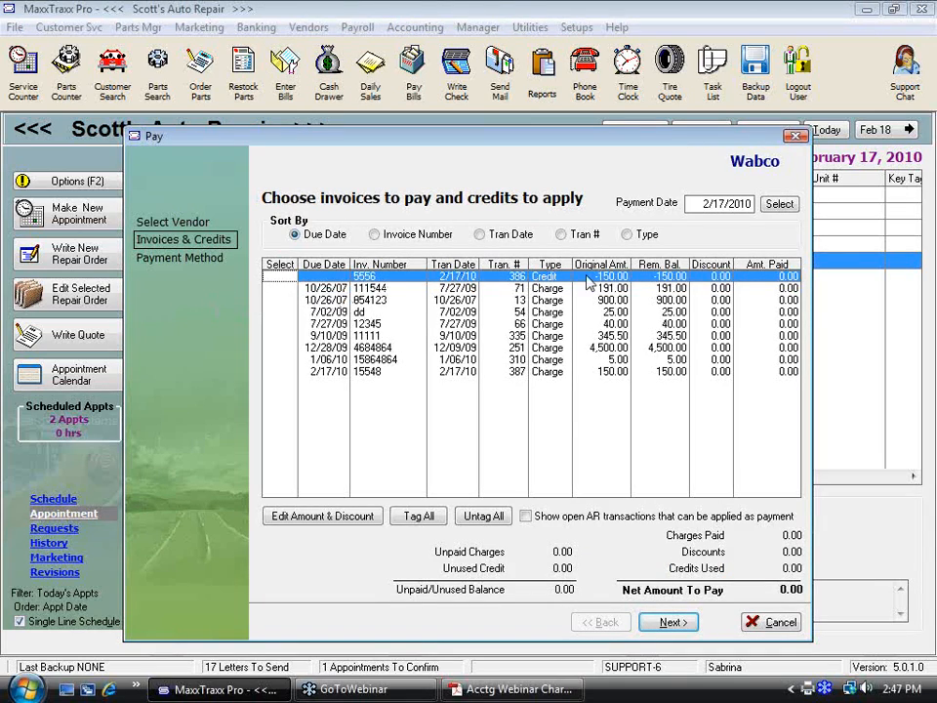
{"action": "left_click", "coordinate": [282, 280]}
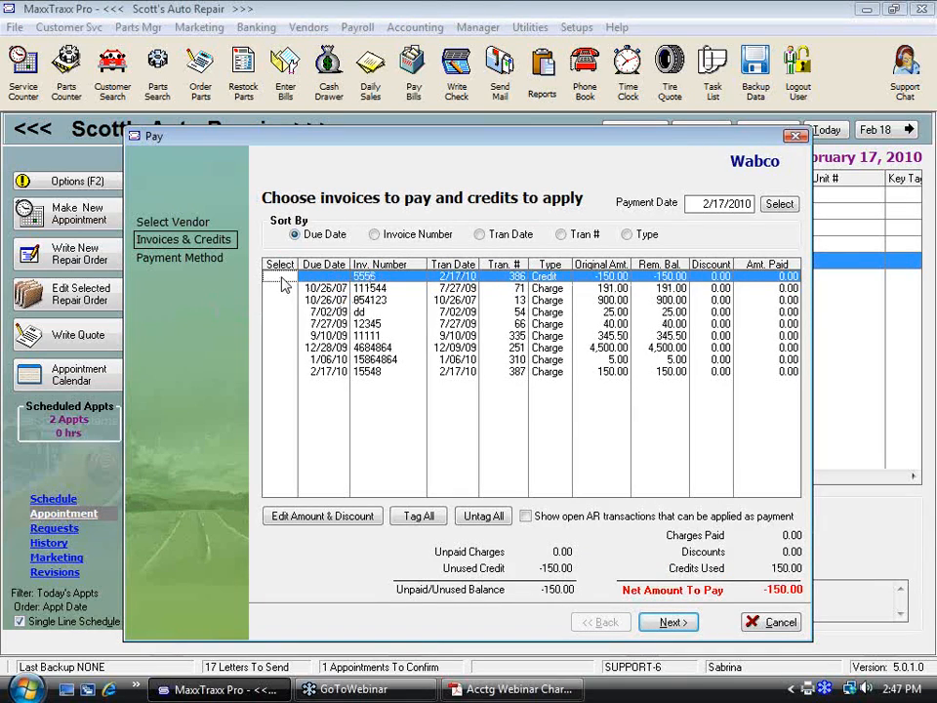
{"action": "left_click", "coordinate": [332, 373]}
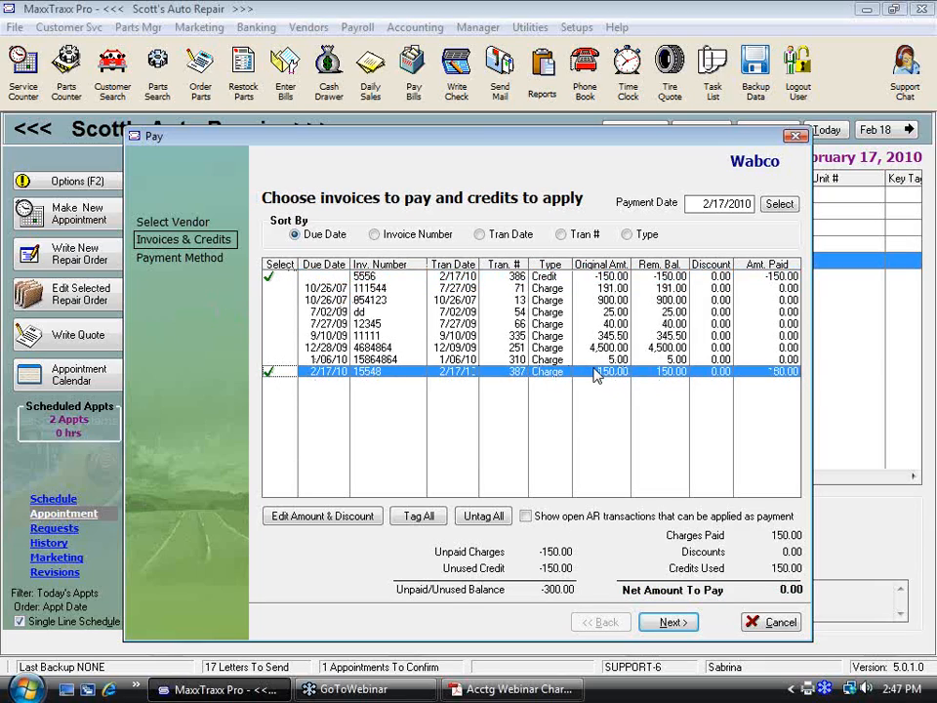
{"action": "left_click", "coordinate": [672, 622]}
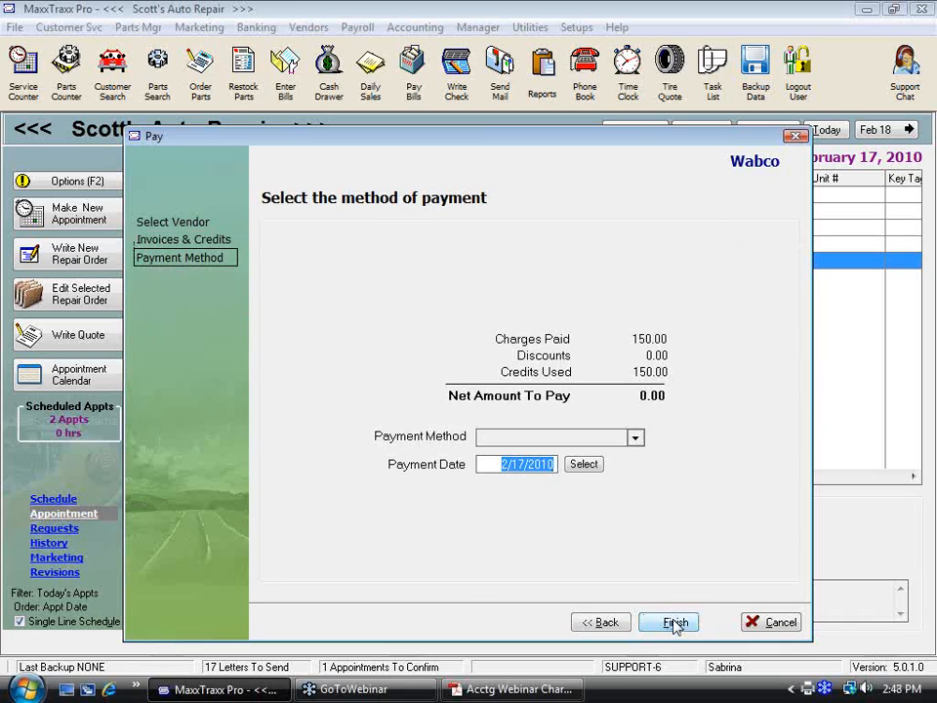
{"action": "left_click", "coordinate": [635, 438]}
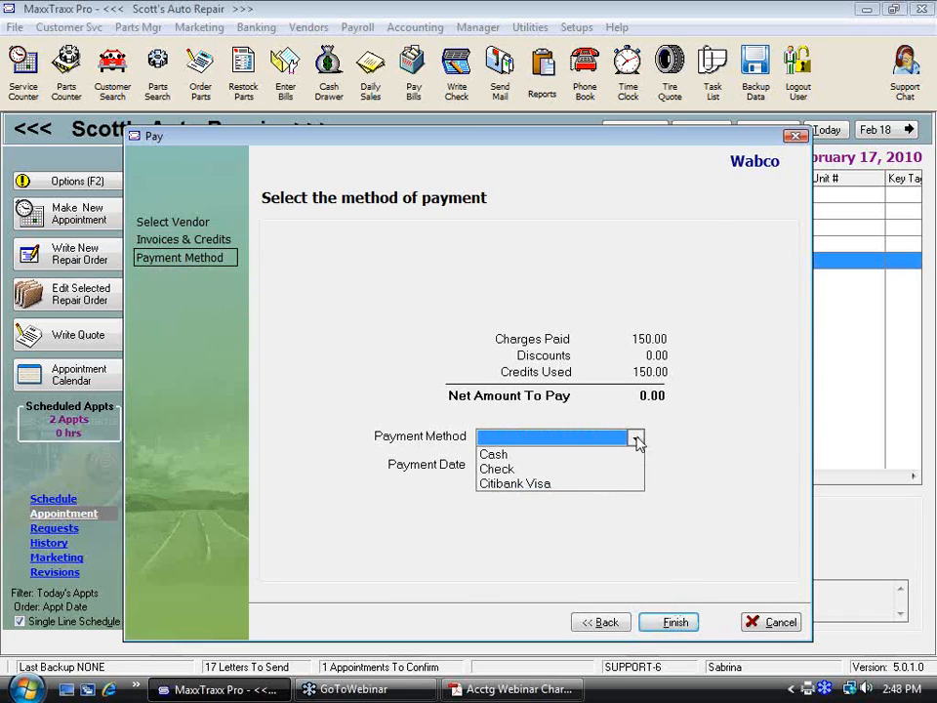
{"action": "left_click", "coordinate": [493, 455]}
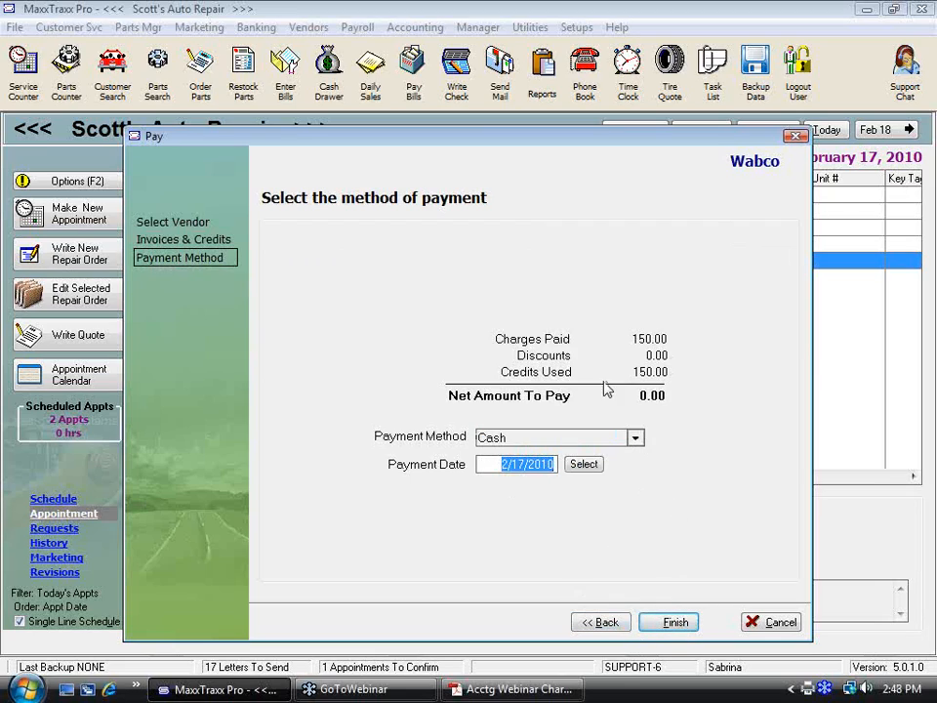
{"action": "left_click", "coordinate": [674, 624]}
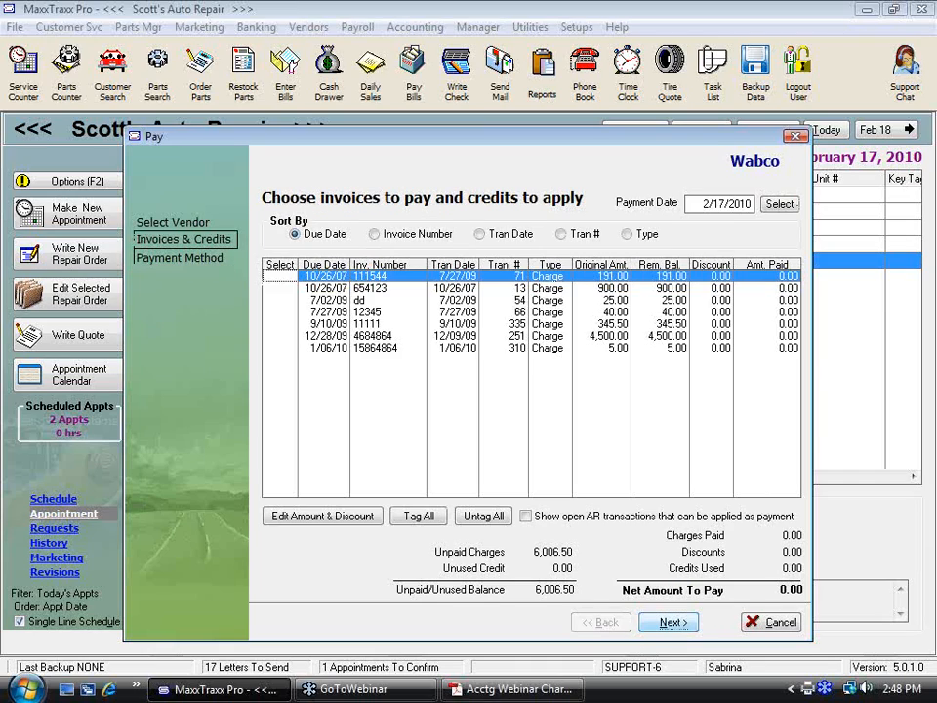
{"action": "left_click", "coordinate": [789, 622]}
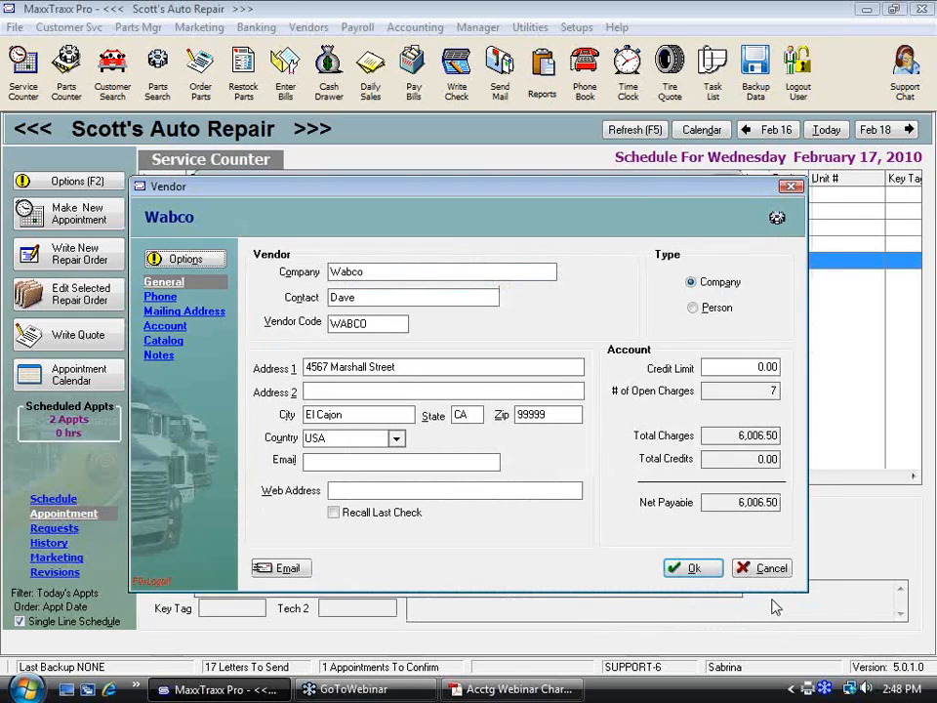
{"action": "left_click", "coordinate": [771, 567]}
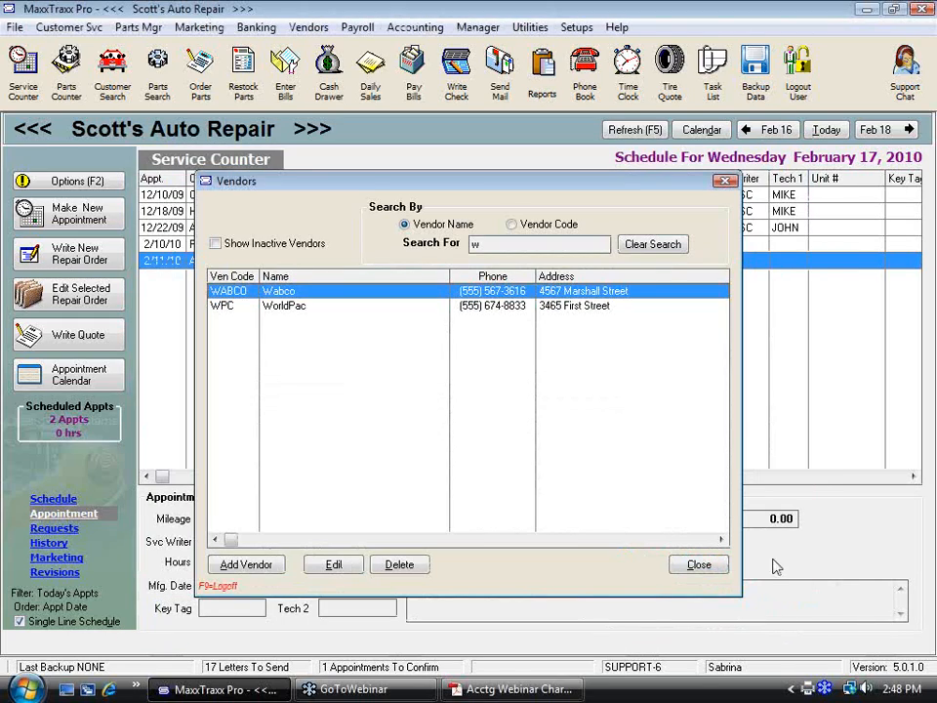
{"action": "left_click", "coordinate": [699, 566]}
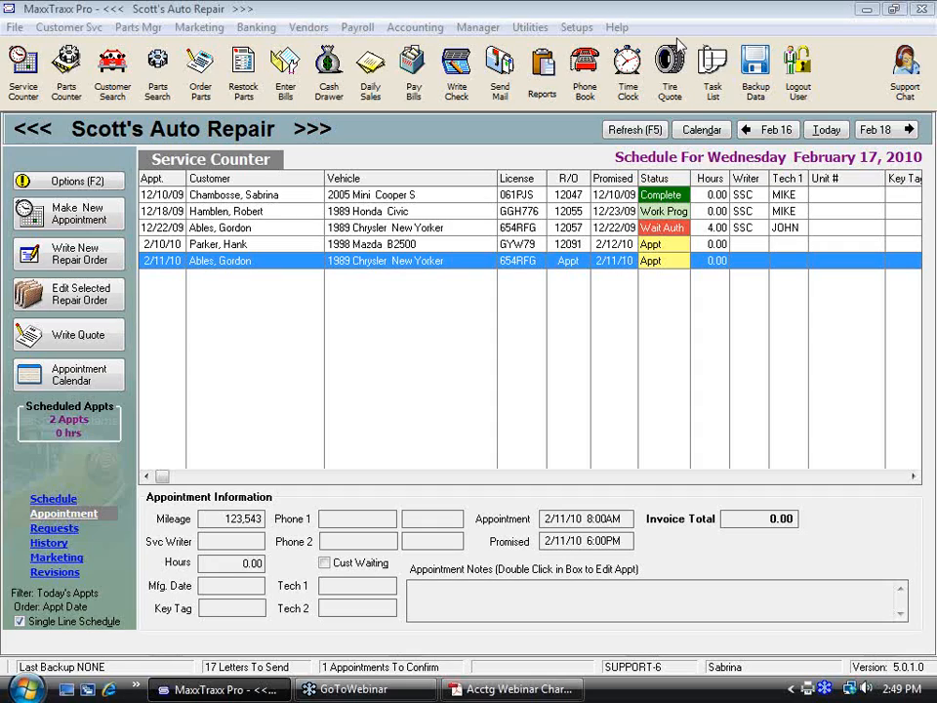
Open the date filter for the Tax Summary report in the Financial report category.
{"action": "left_click", "coordinate": [543, 74]}
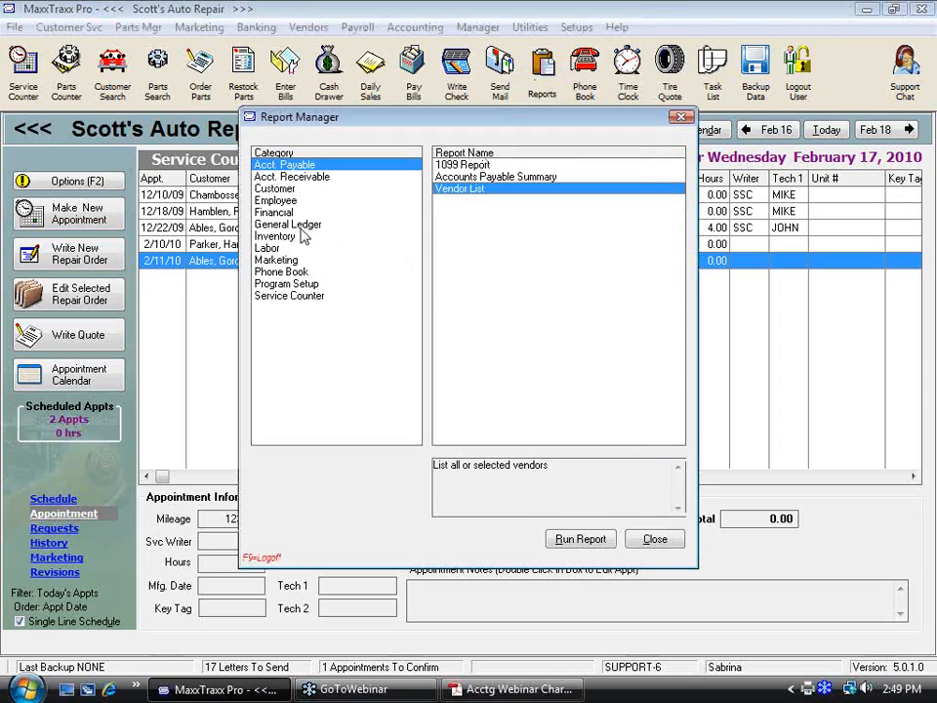
{"action": "left_click", "coordinate": [279, 213]}
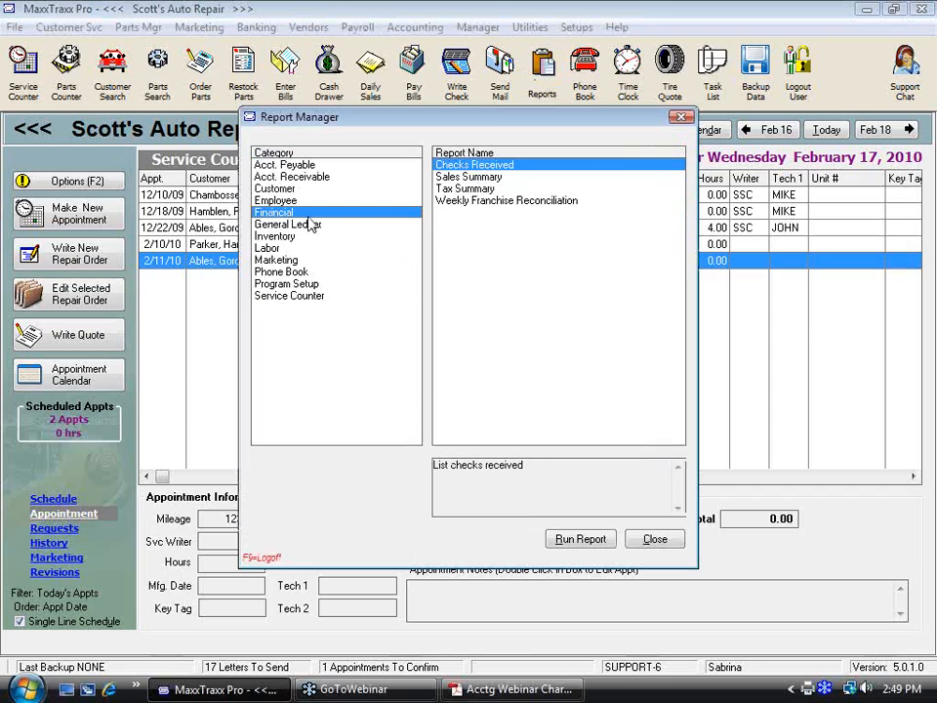
{"action": "left_click", "coordinate": [466, 190]}
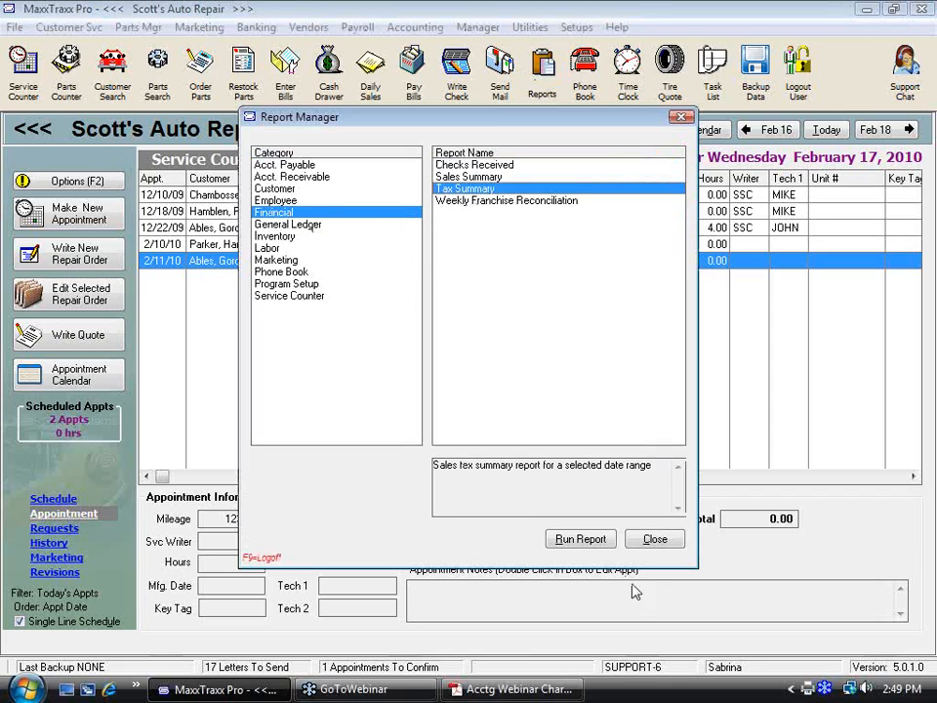
{"action": "left_click", "coordinate": [583, 540]}
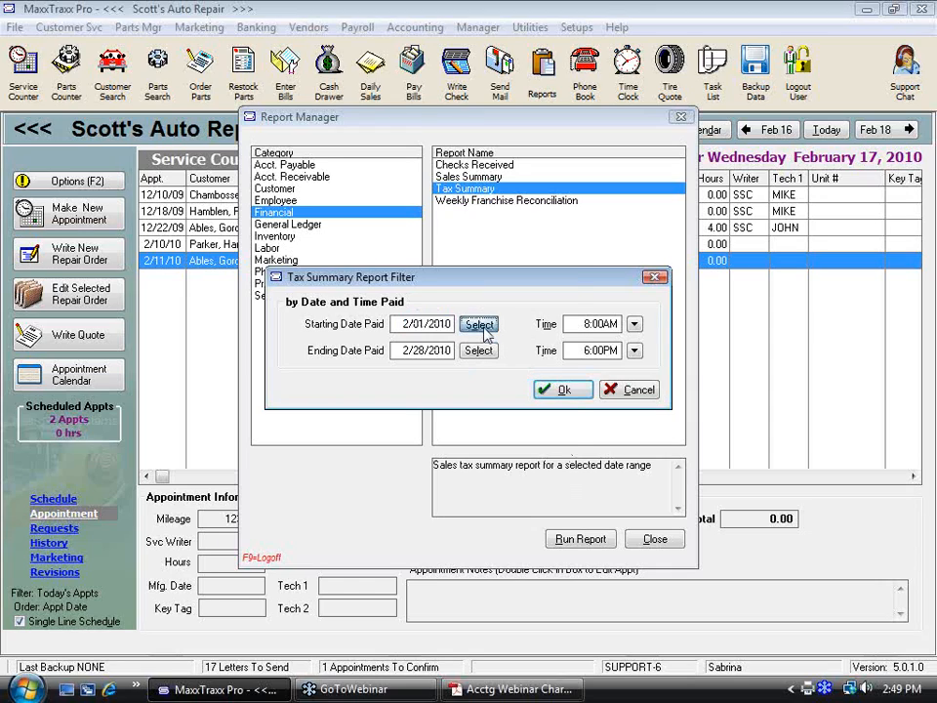
Run the Tax Summary for dates paid from 1/01/2010 to 1/31/2010.
{"action": "left_click", "coordinate": [480, 326]}
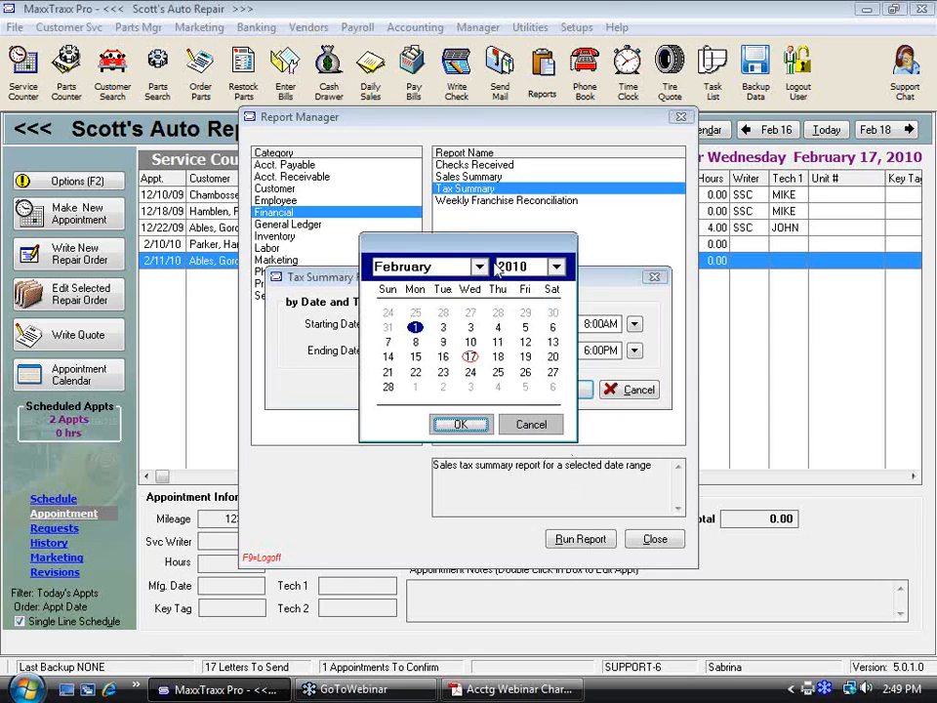
{"action": "left_click", "coordinate": [416, 313]}
{"action": "left_click", "coordinate": [525, 314]}
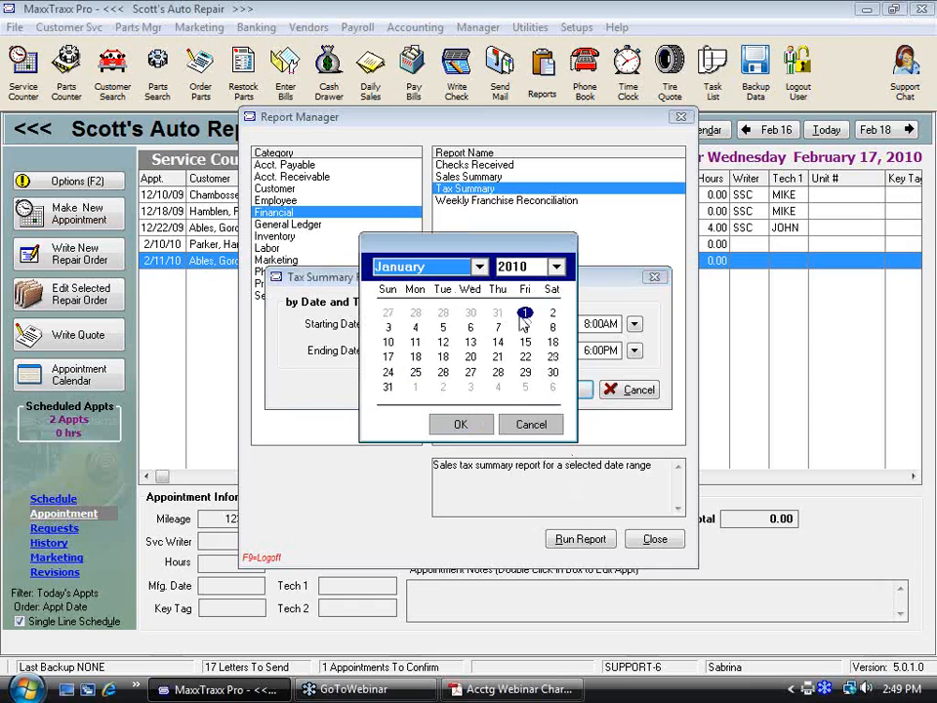
{"action": "left_click", "coordinate": [460, 424]}
{"action": "left_click", "coordinate": [479, 351]}
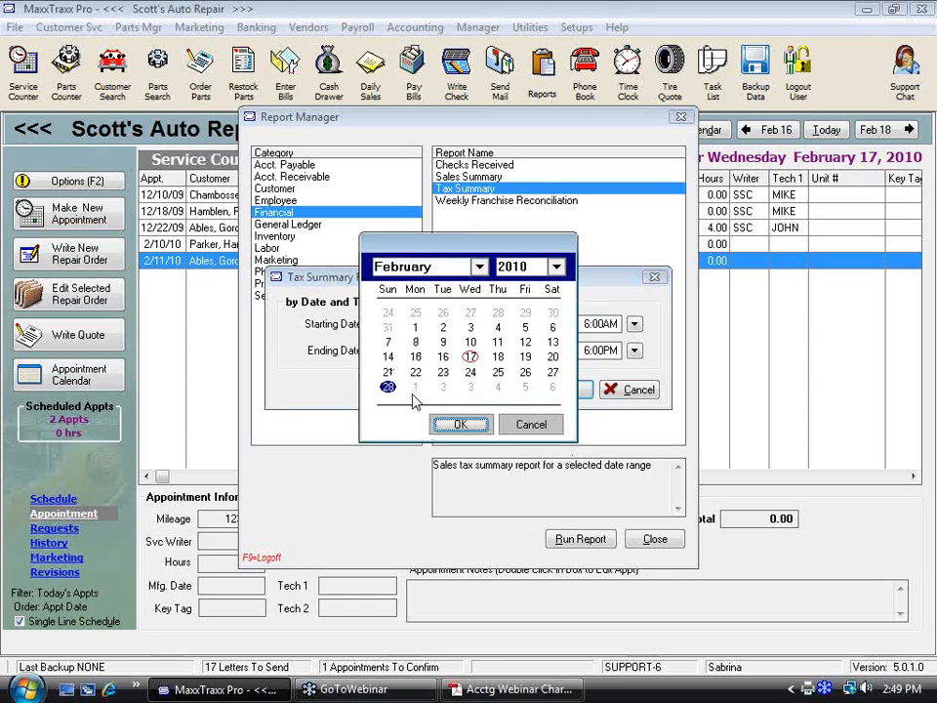
{"action": "left_click", "coordinate": [390, 329]}
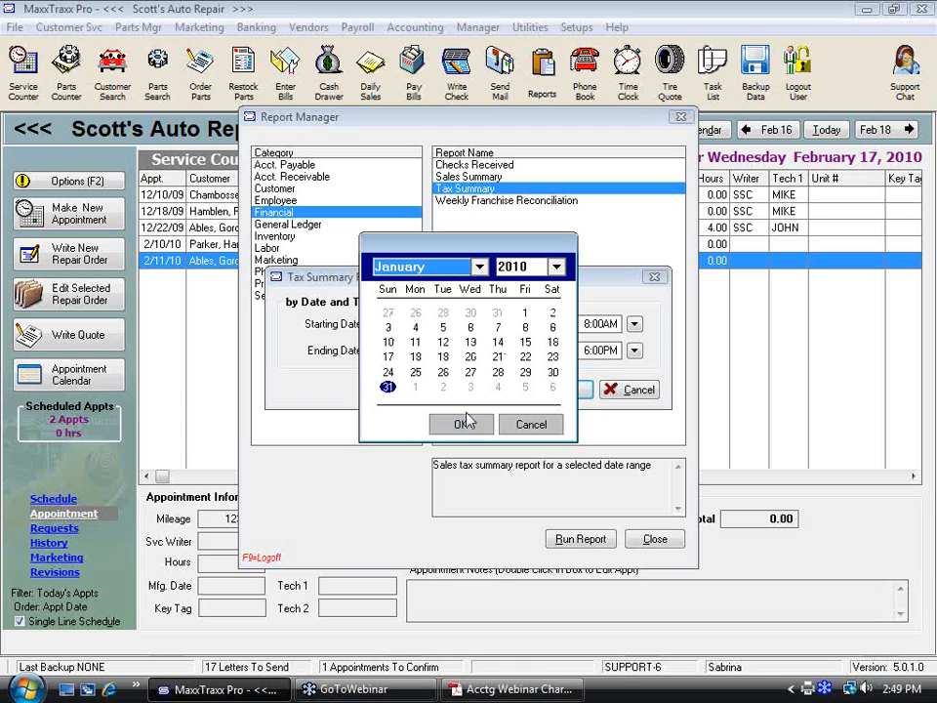
{"action": "left_click", "coordinate": [469, 424]}
{"action": "left_click", "coordinate": [572, 395]}
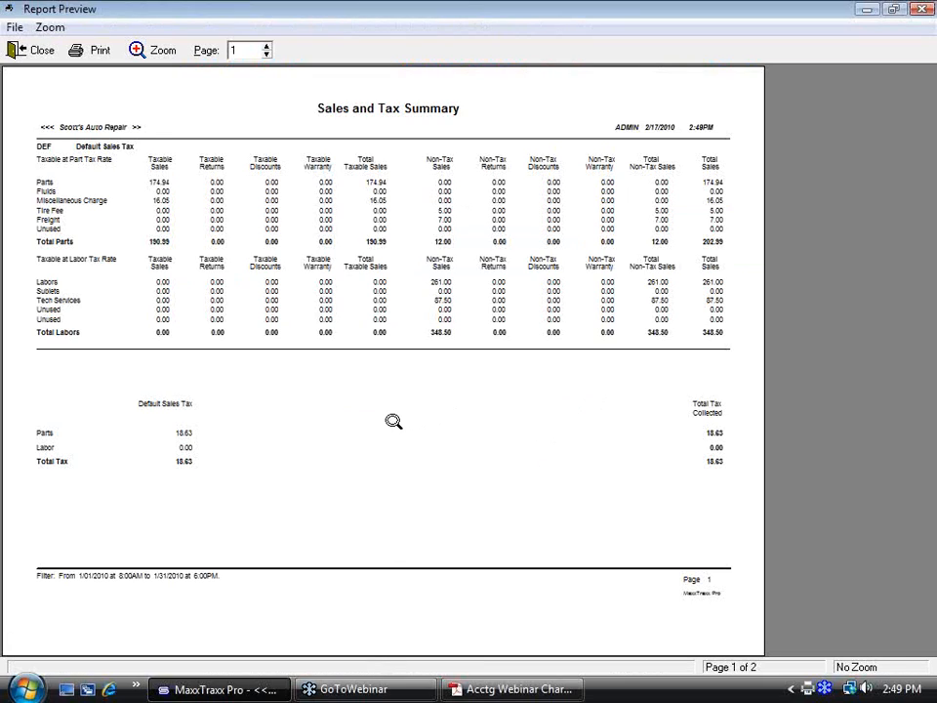
Examine the total tax collected on the enlarged Sales and Tax Summary, and close the preview and Report Manager.
{"action": "left_click", "coordinate": [393, 421]}
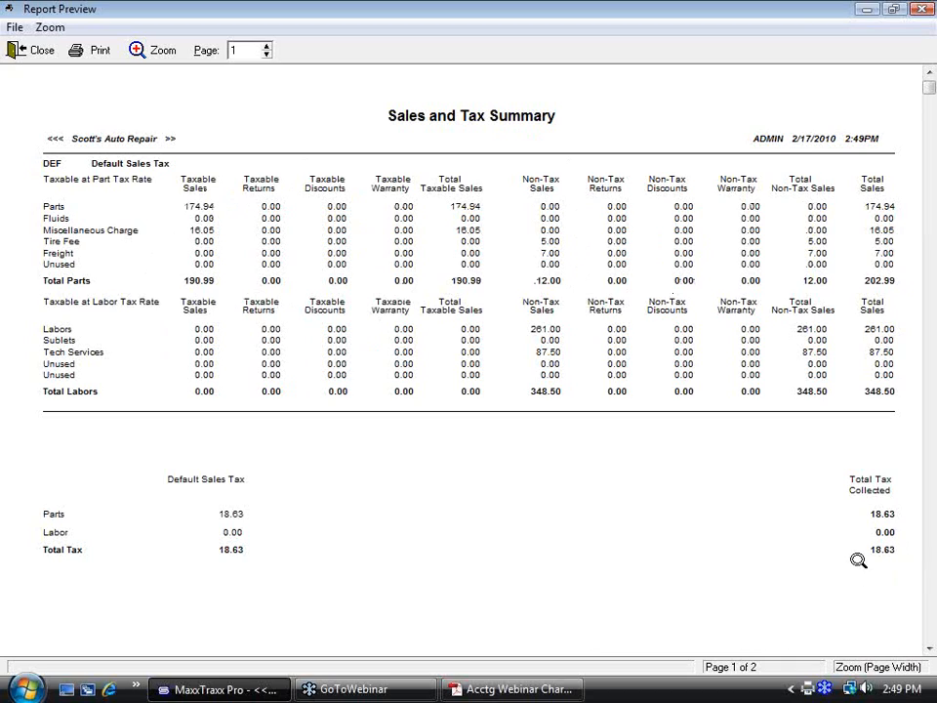
{"action": "left_click", "coordinate": [795, 559]}
{"action": "left_click", "coordinate": [857, 482]}
{"action": "left_click", "coordinate": [156, 50]}
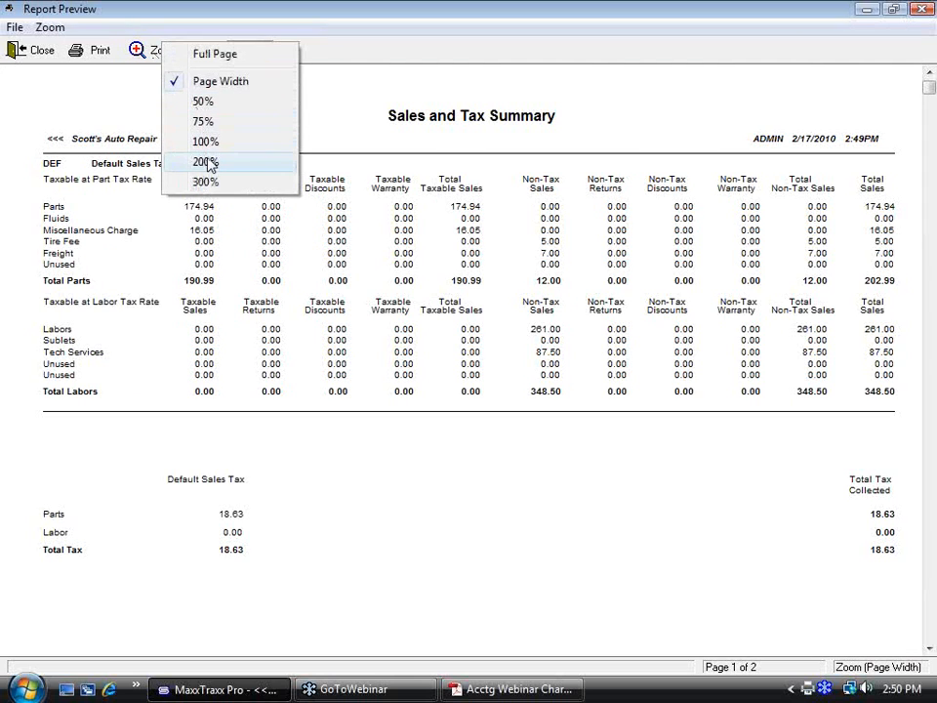
{"action": "left_click", "coordinate": [208, 159]}
{"action": "left_click", "coordinate": [554, 466]}
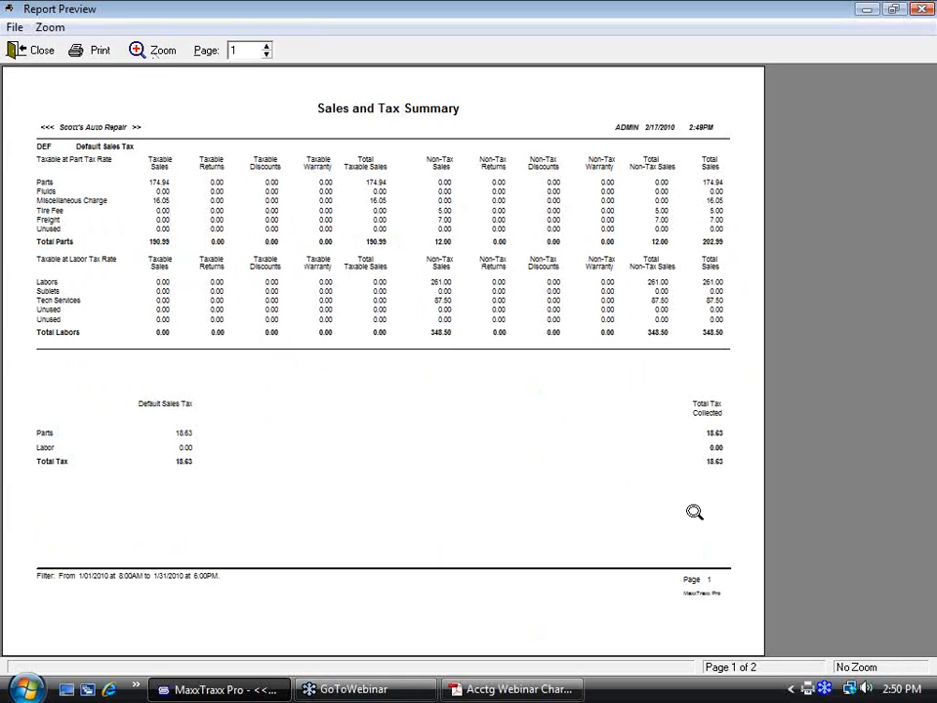
{"action": "left_click", "coordinate": [690, 481]}
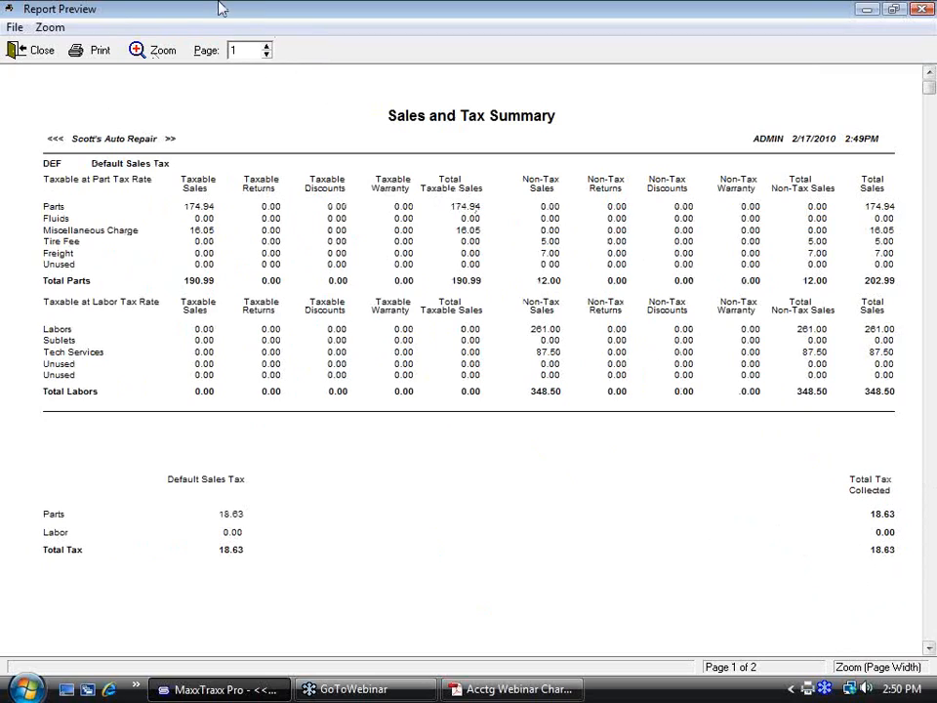
{"action": "left_click", "coordinate": [34, 50]}
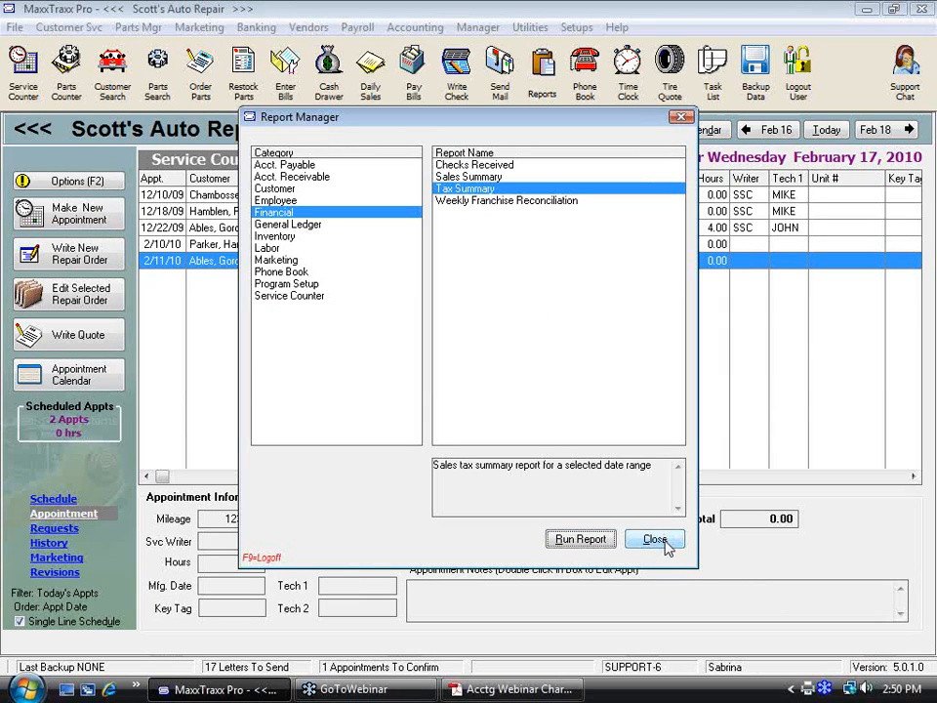
{"action": "left_click", "coordinate": [655, 539]}
Review the last year's transactions of account 23600 Sales Tax, State - Accrual in the chart of accounts, and close both windows.
{"action": "left_click", "coordinate": [415, 27]}
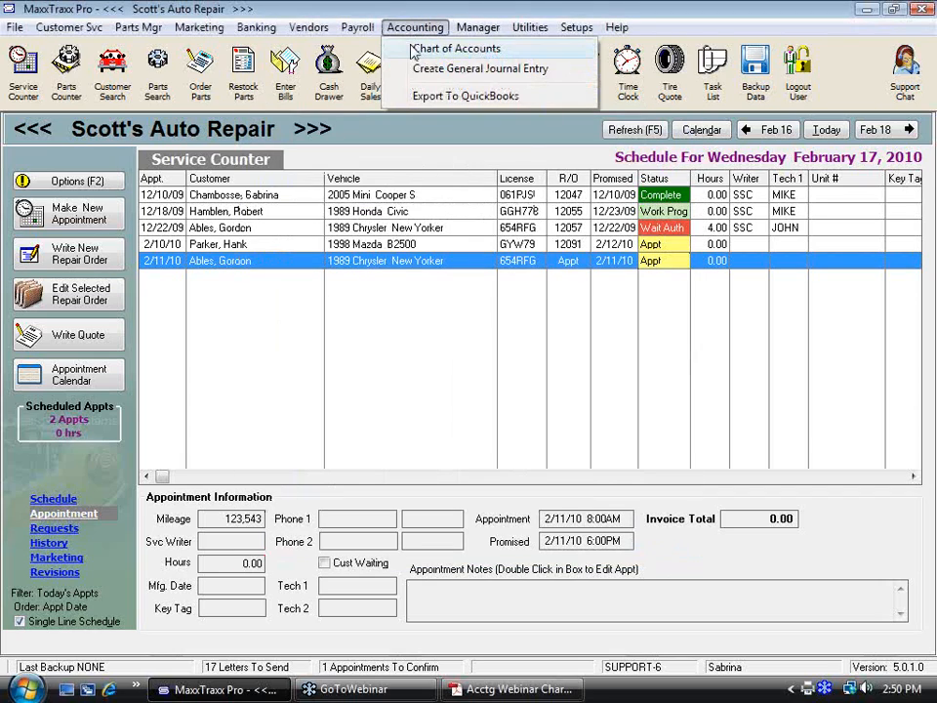
{"action": "left_click", "coordinate": [412, 51]}
{"action": "scroll", "coordinate": [459, 347], "scroll_direction": "down", "scroll_amount": 5}
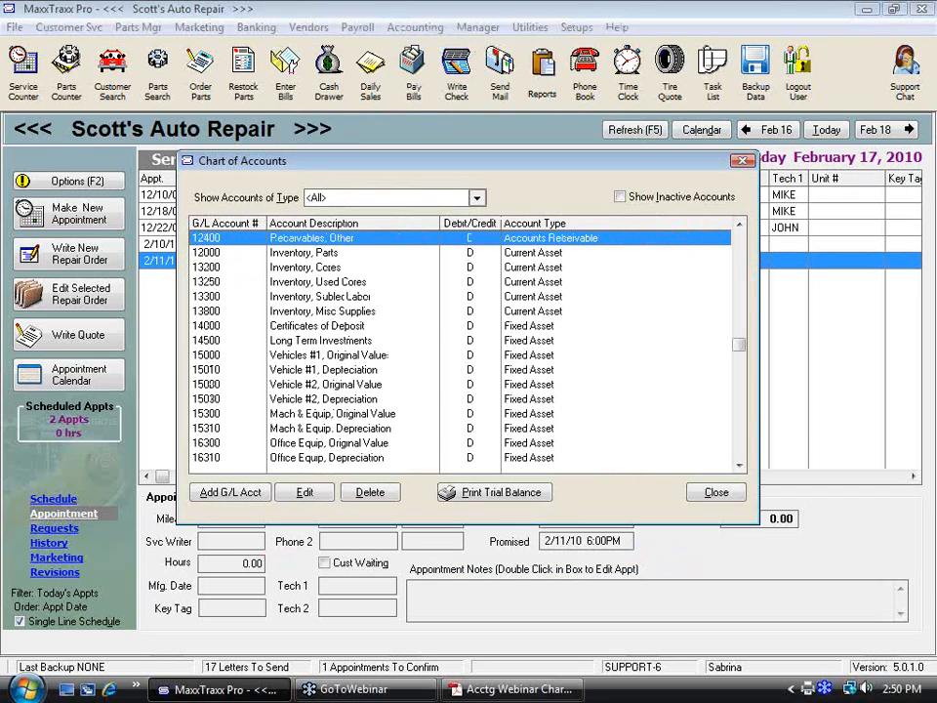
{"action": "scroll", "coordinate": [459, 347], "scroll_direction": "up", "scroll_amount": 3}
{"action": "scroll", "coordinate": [458, 346], "scroll_direction": "down", "scroll_amount": 2}
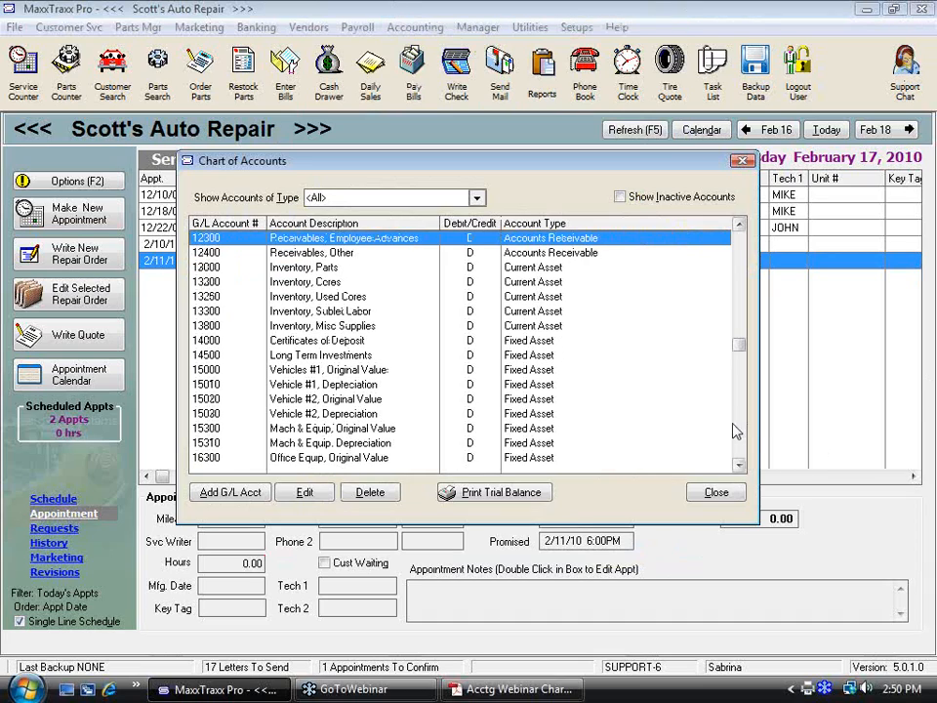
{"action": "scroll", "coordinate": [683, 431], "scroll_direction": "down", "scroll_amount": 10}
{"action": "scroll", "coordinate": [742, 430], "scroll_direction": "down", "scroll_amount": 5}
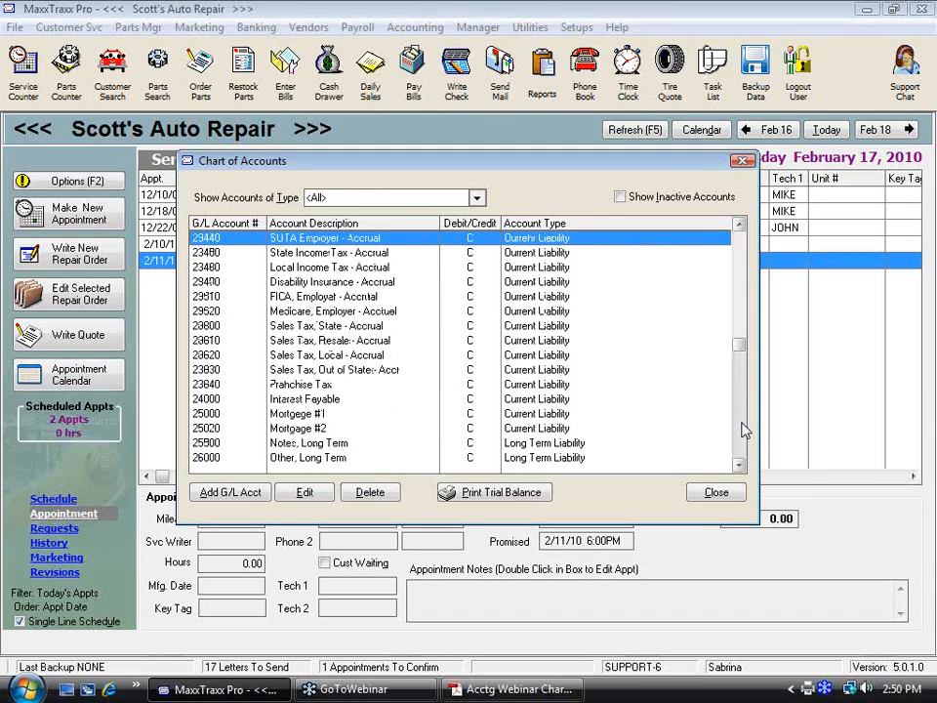
{"action": "double_click", "coordinate": [350, 327]}
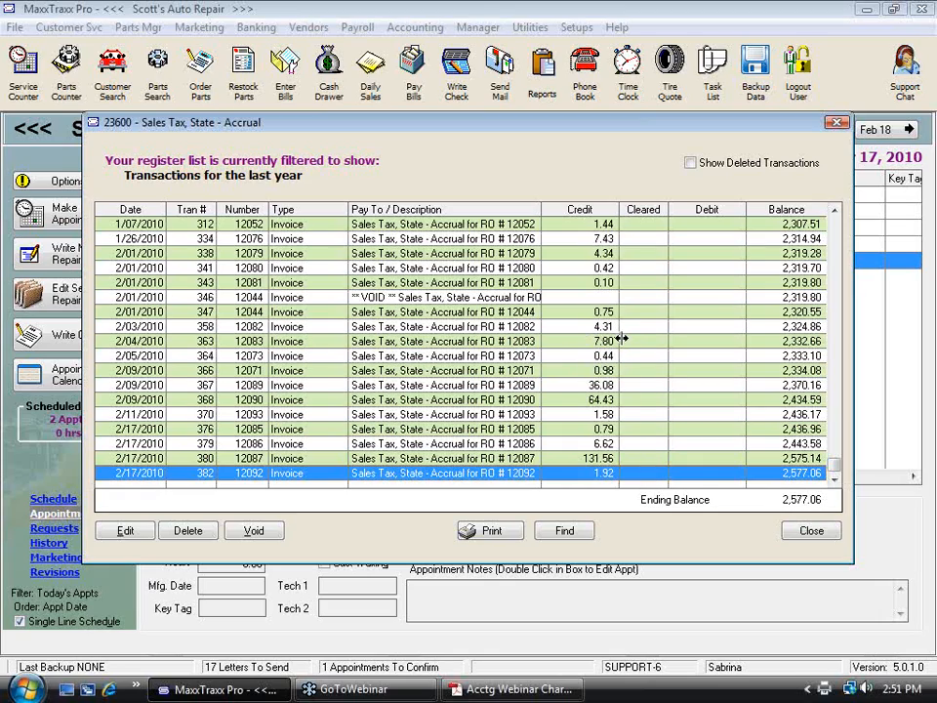
{"action": "left_click", "coordinate": [815, 533]}
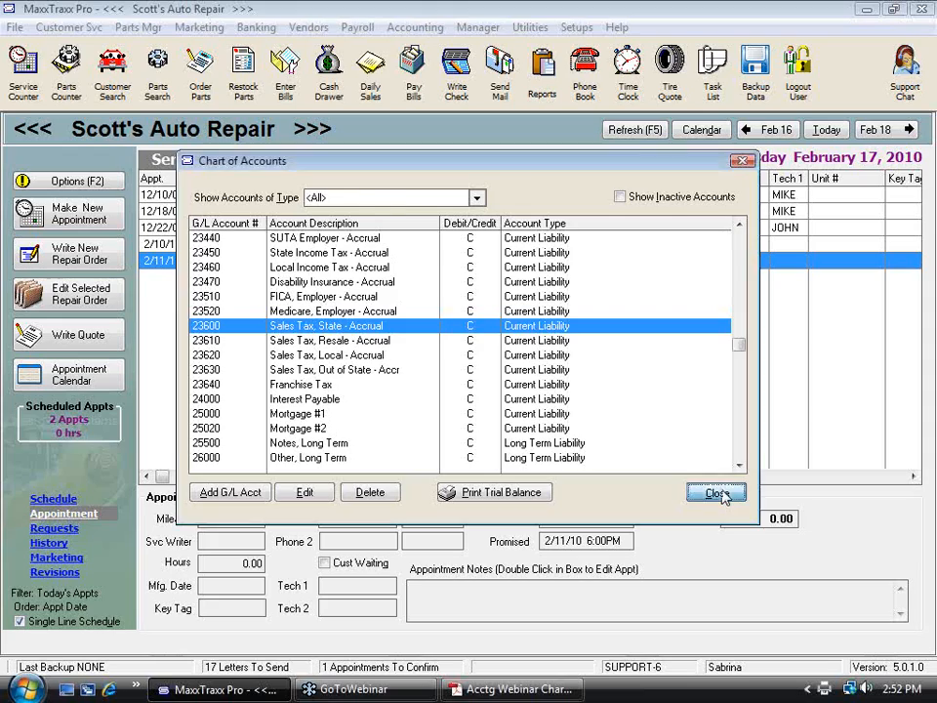
{"action": "left_click", "coordinate": [716, 493]}
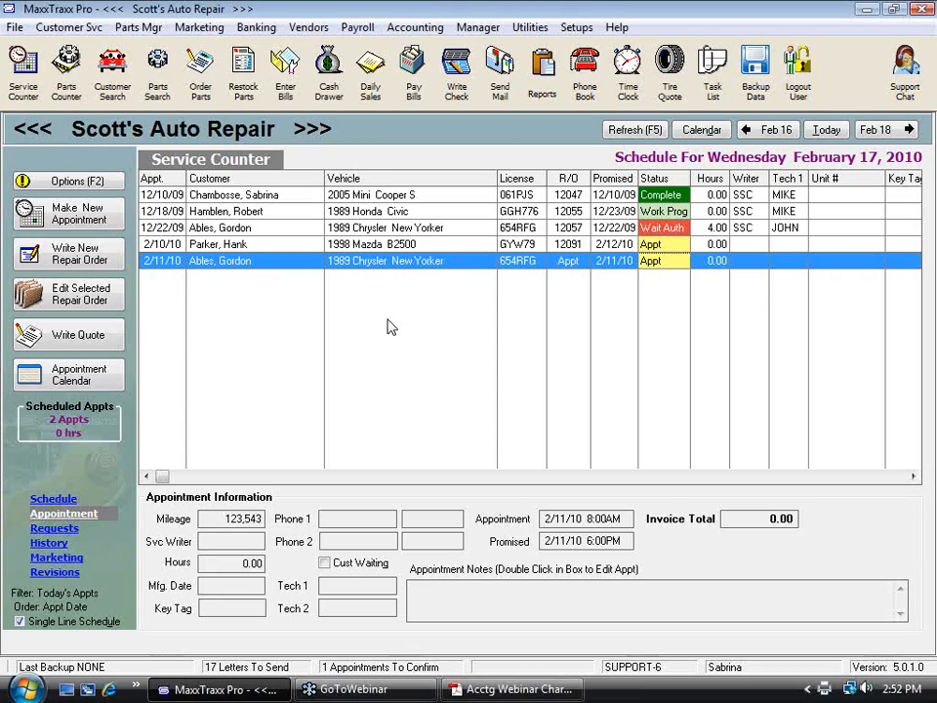
Start a payroll batch for the semi-monthly employee covering 7/31/2009 to 8/15/2009 with pay date 2/17/2010, and dismiss the date warning.
{"action": "left_click", "coordinate": [359, 28]}
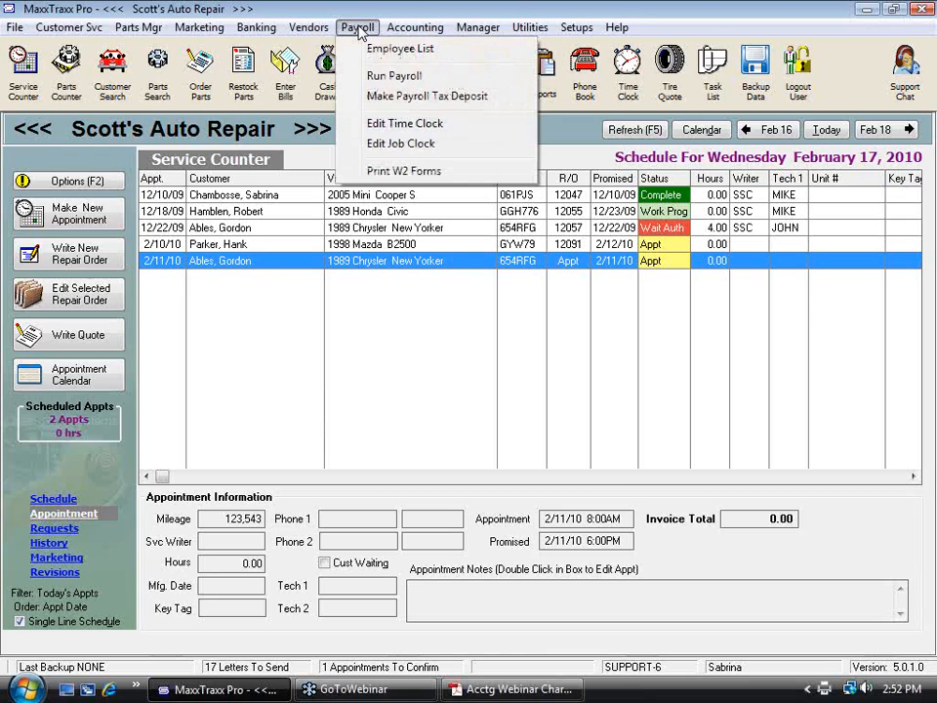
{"action": "left_click", "coordinate": [393, 75]}
{"action": "left_click", "coordinate": [535, 466]}
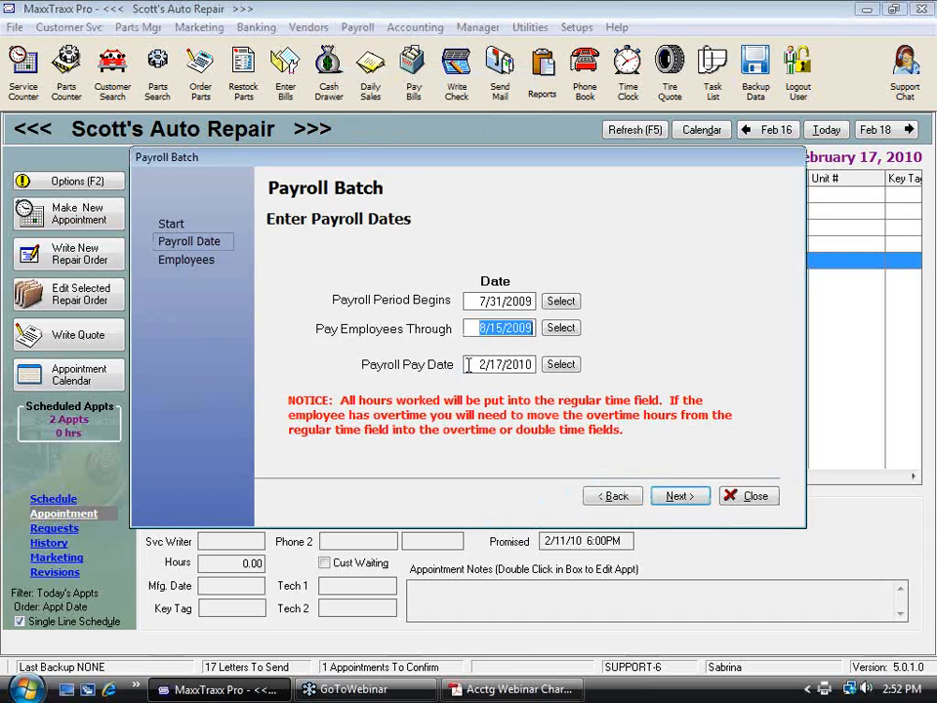
{"action": "key", "text": "Return"}
{"action": "left_click", "coordinate": [693, 498]}
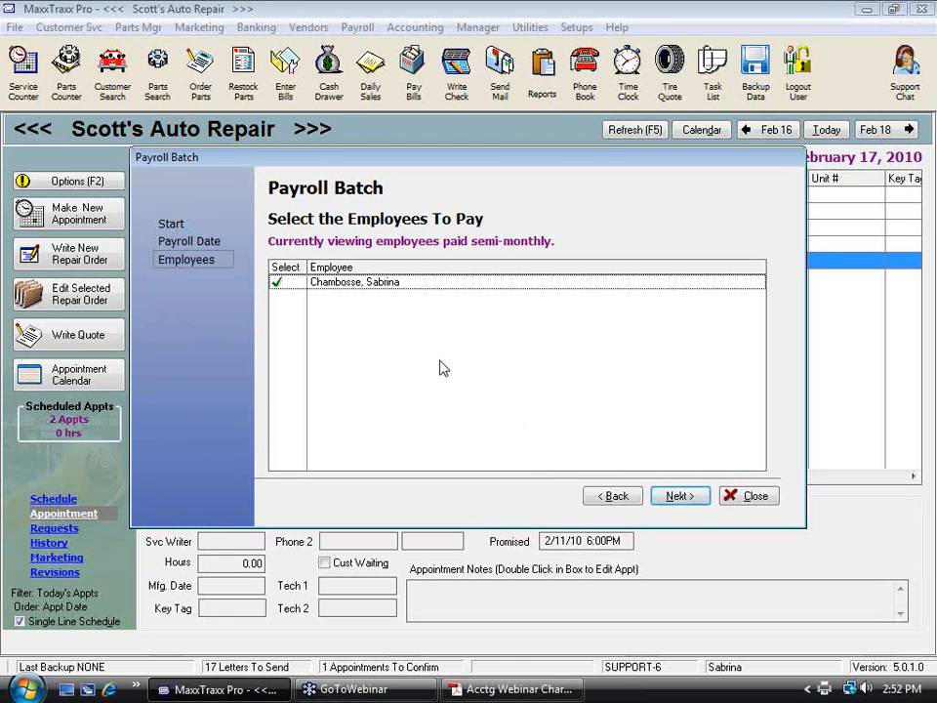
{"action": "left_click", "coordinate": [680, 497]}
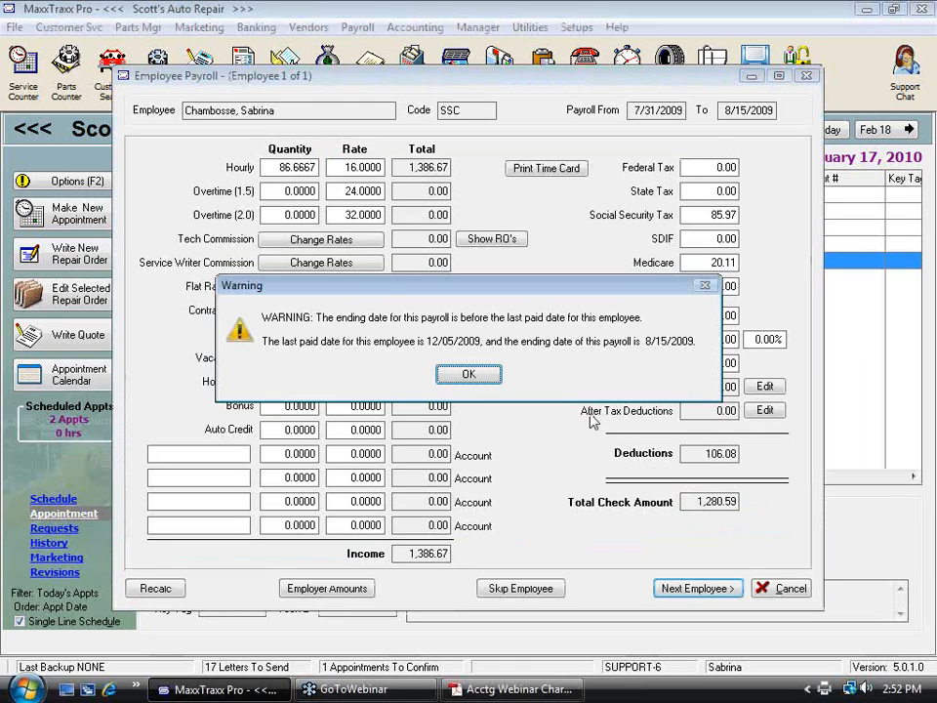
{"action": "left_click", "coordinate": [483, 375]}
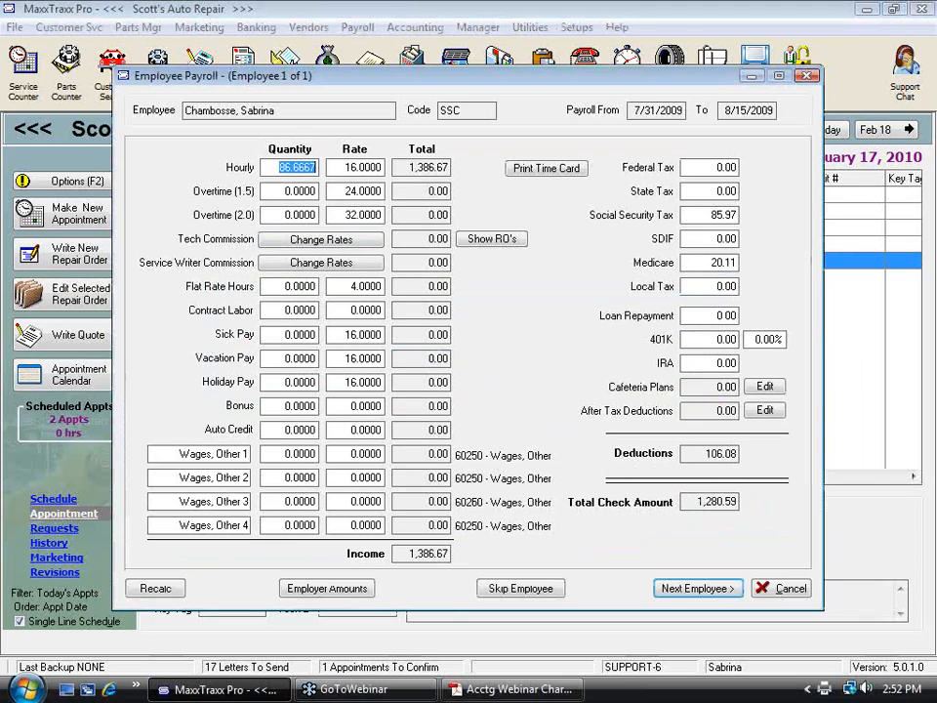
Set the employee's hourly rate to 25 and check the income and the taxes withheld.
{"action": "left_click_drag", "start_coordinate": [344, 168], "coordinate": [479, 188]}
{"action": "type", "text": "254"}
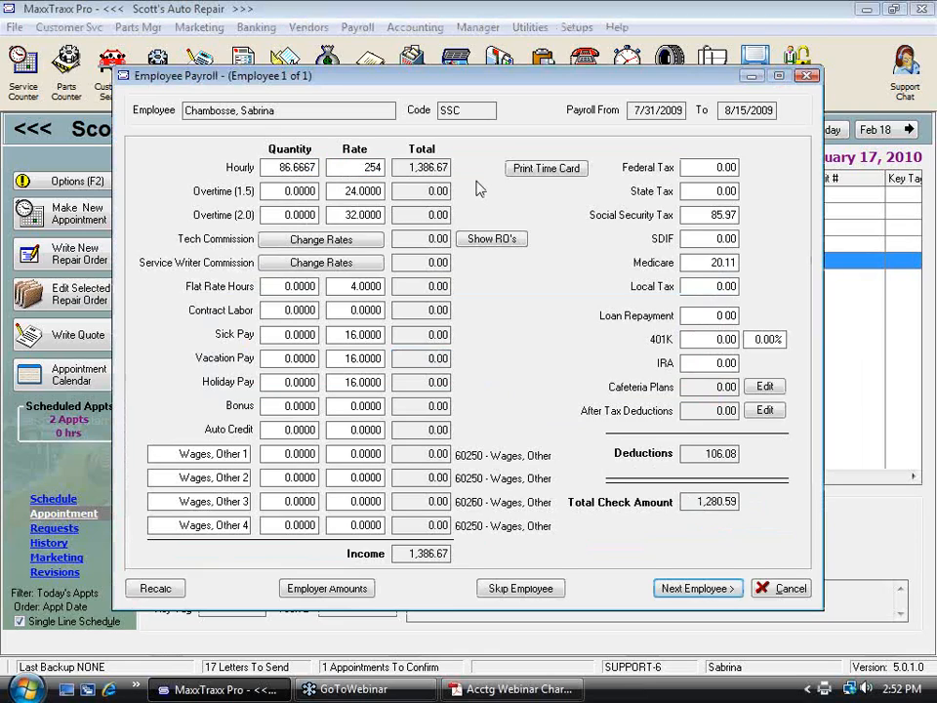
{"action": "key", "text": "BackSpace"}
{"action": "key", "text": "Tab"}
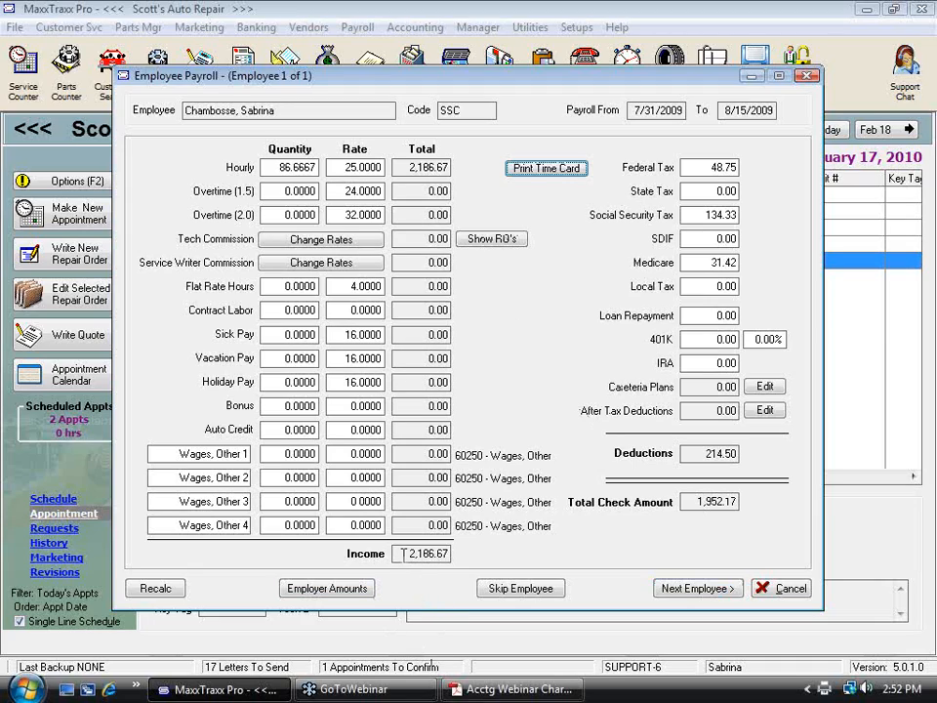
{"action": "left_click", "coordinate": [435, 554]}
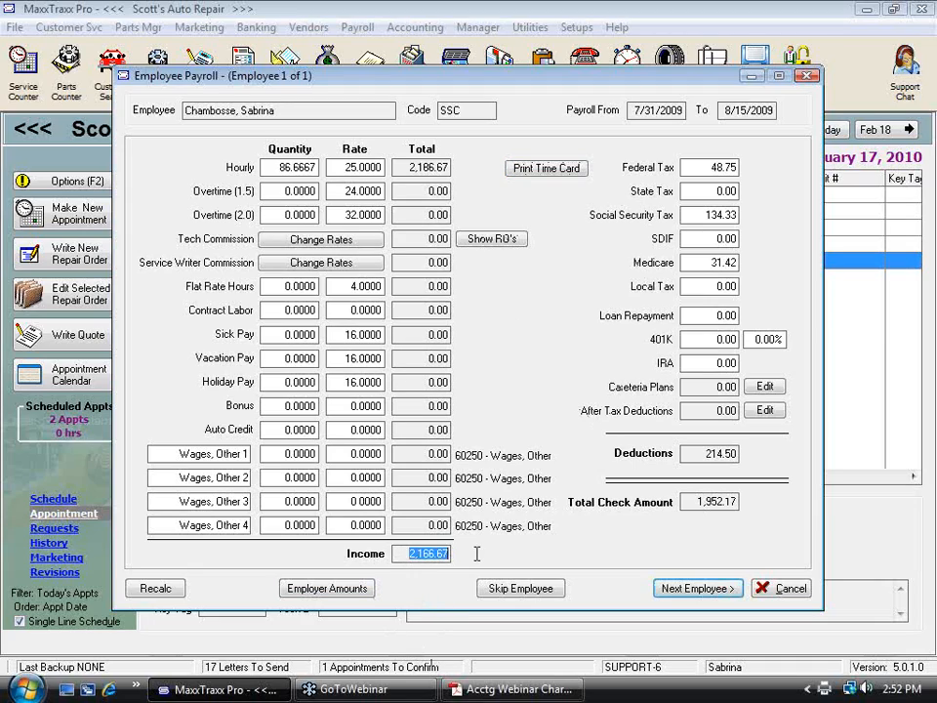
{"action": "left_click", "coordinate": [725, 168]}
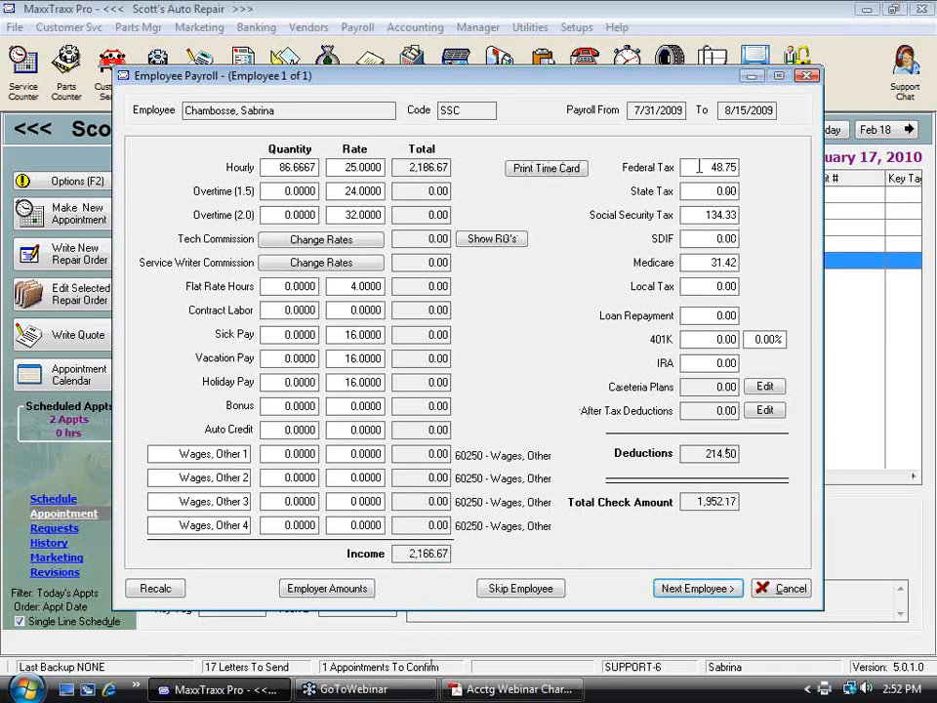
{"action": "left_click", "coordinate": [723, 215]}
{"action": "left_click", "coordinate": [720, 191]}
Check the employer's Social Security, Medicare, FUTA and SUTA amounts, and complete the employee's payroll entry.
{"action": "left_click", "coordinate": [347, 588]}
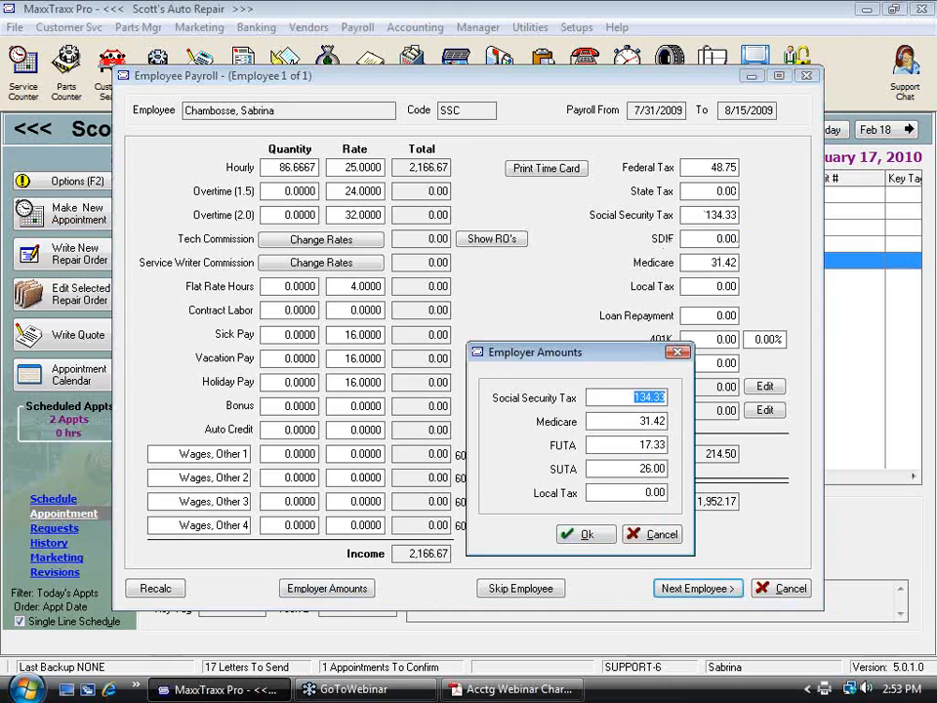
{"action": "left_click_drag", "start_coordinate": [611, 396], "coordinate": [693, 399]}
{"action": "left_click_drag", "start_coordinate": [626, 419], "coordinate": [701, 422]}
{"action": "left_click_drag", "start_coordinate": [634, 445], "coordinate": [734, 467]}
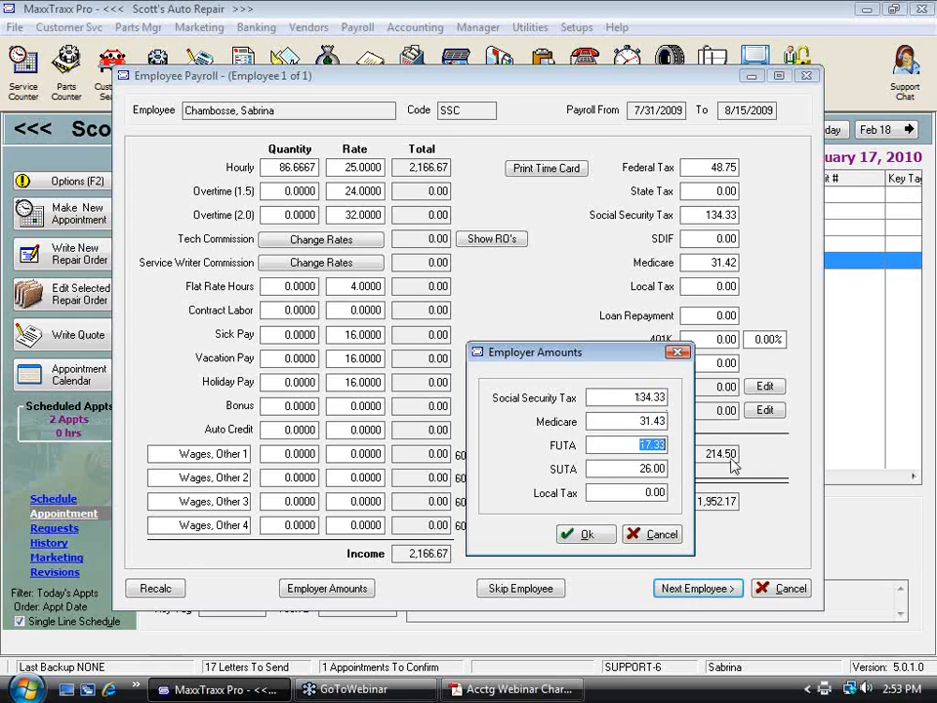
{"action": "left_click_drag", "start_coordinate": [630, 468], "coordinate": [675, 464]}
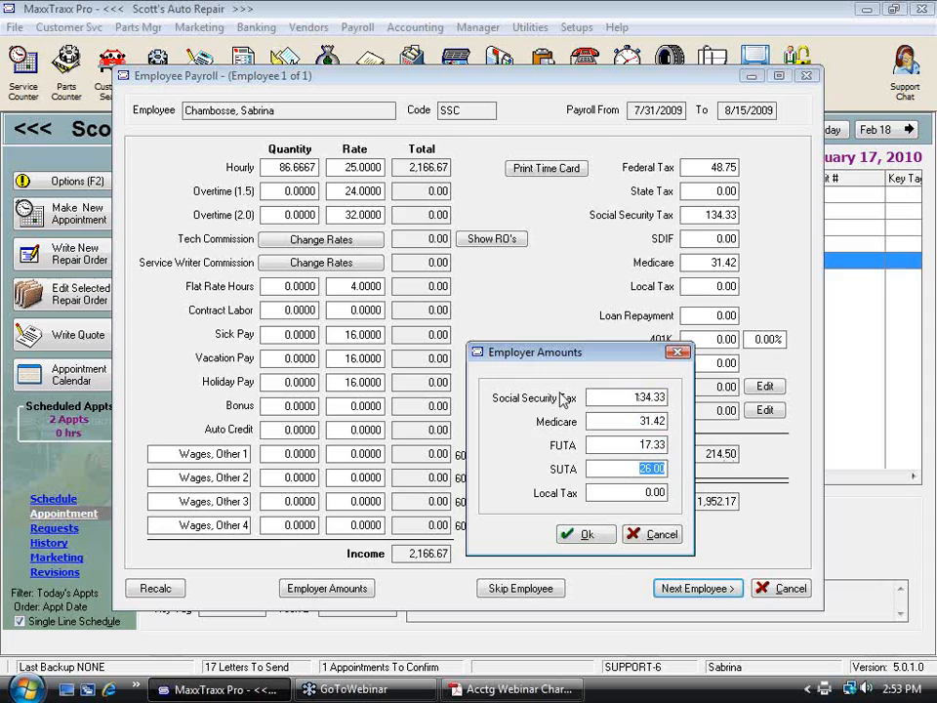
{"action": "left_click", "coordinate": [586, 534]}
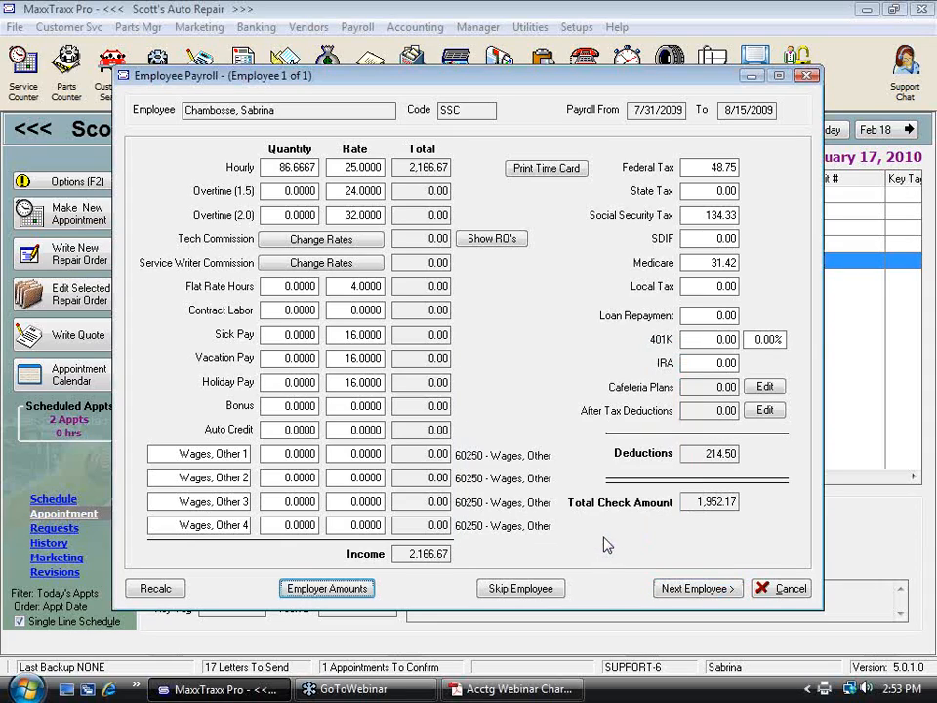
{"action": "left_click", "coordinate": [694, 589]}
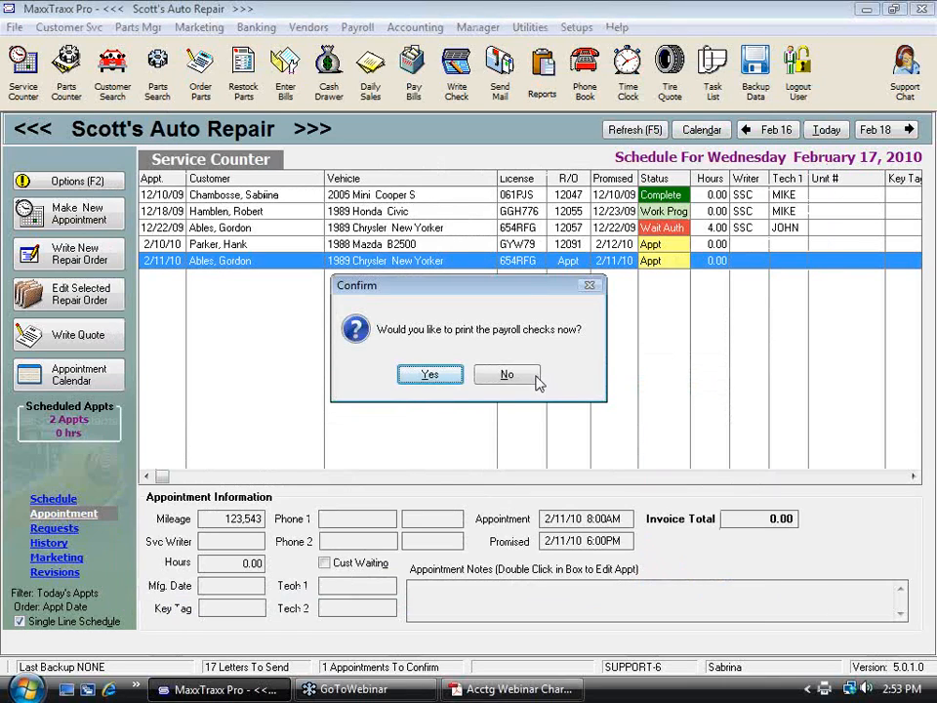
Print only the 2/17/2010 payroll check from Checking #1, confirm the batch printed correctly, and decline to enter more payroll records.
{"action": "left_click", "coordinate": [430, 376]}
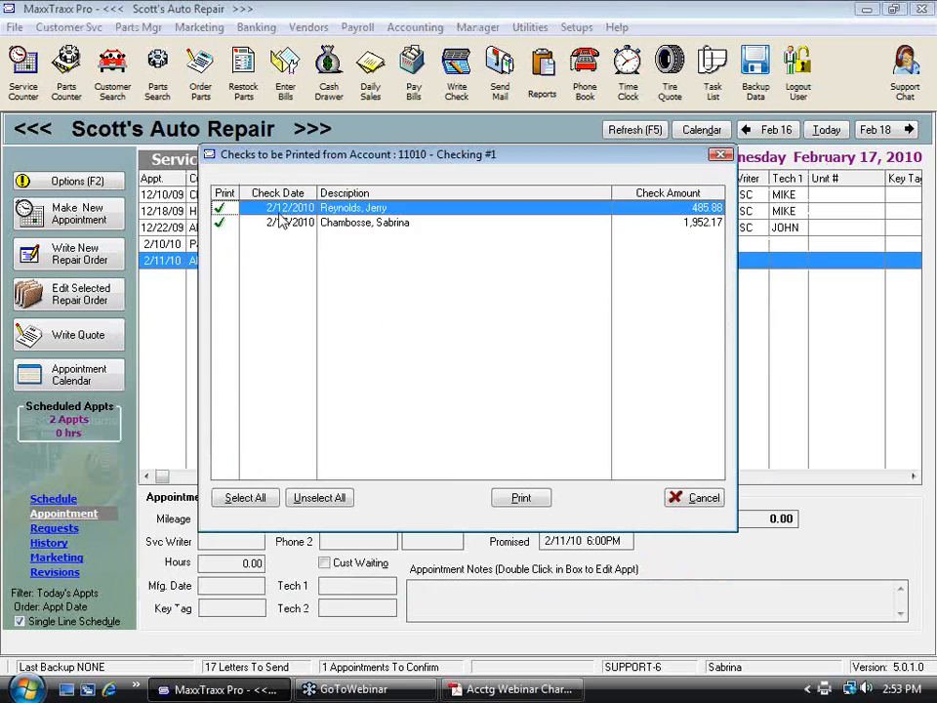
{"action": "left_click", "coordinate": [220, 209]}
{"action": "left_click", "coordinate": [522, 498]}
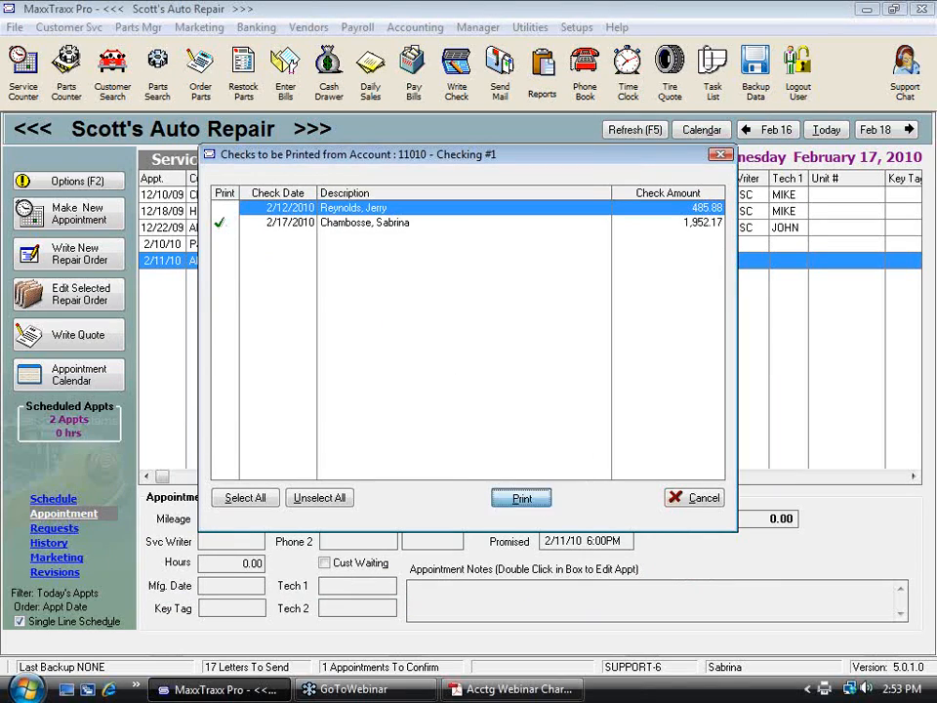
{"action": "left_click", "coordinate": [475, 378]}
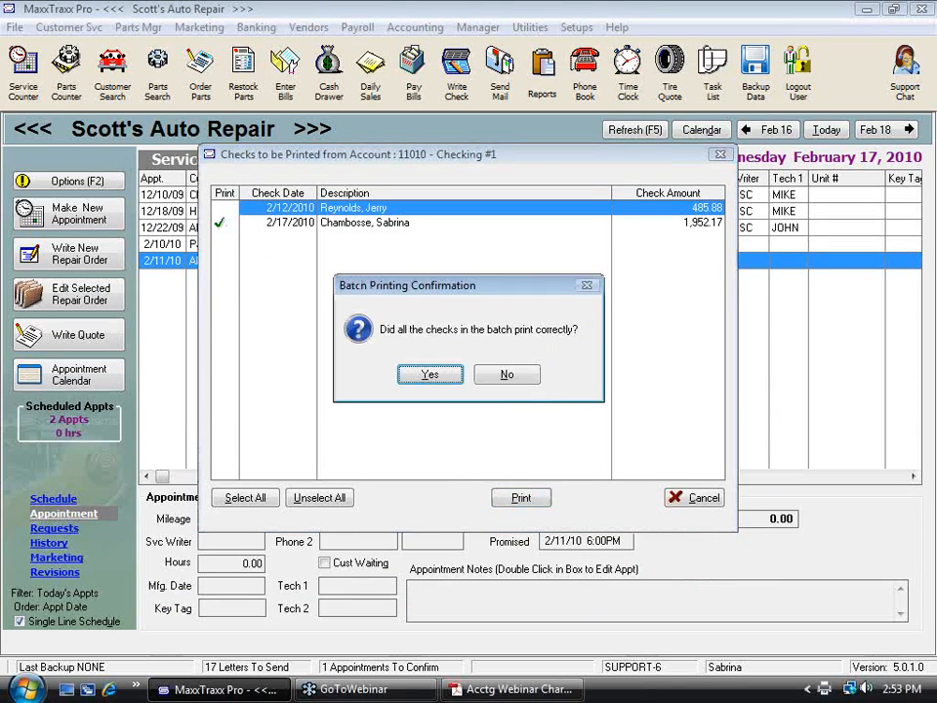
{"action": "left_click", "coordinate": [429, 377]}
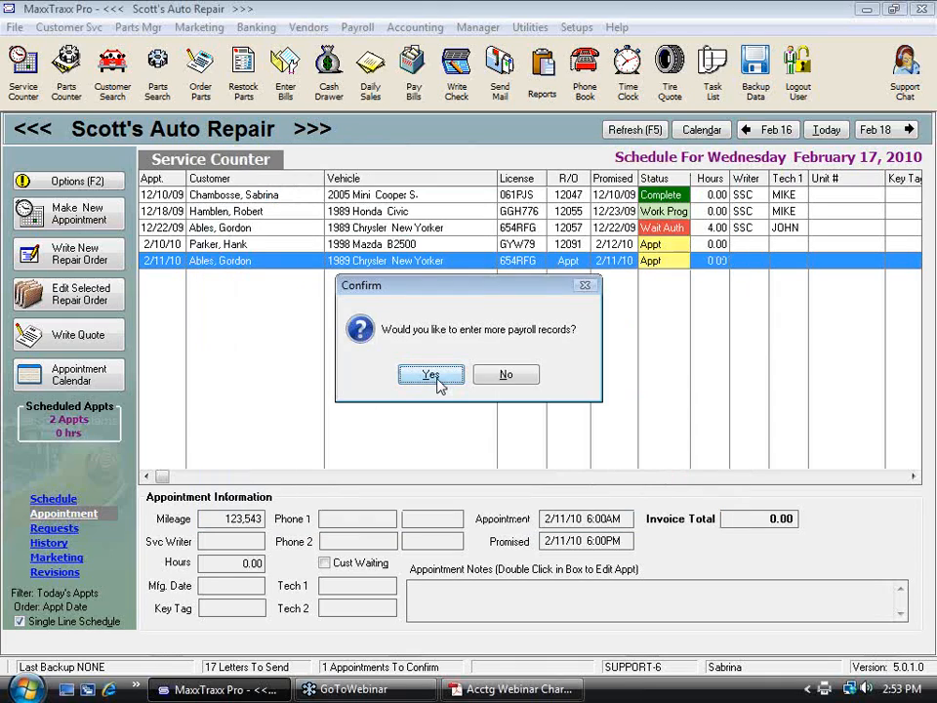
{"action": "left_click", "coordinate": [504, 375]}
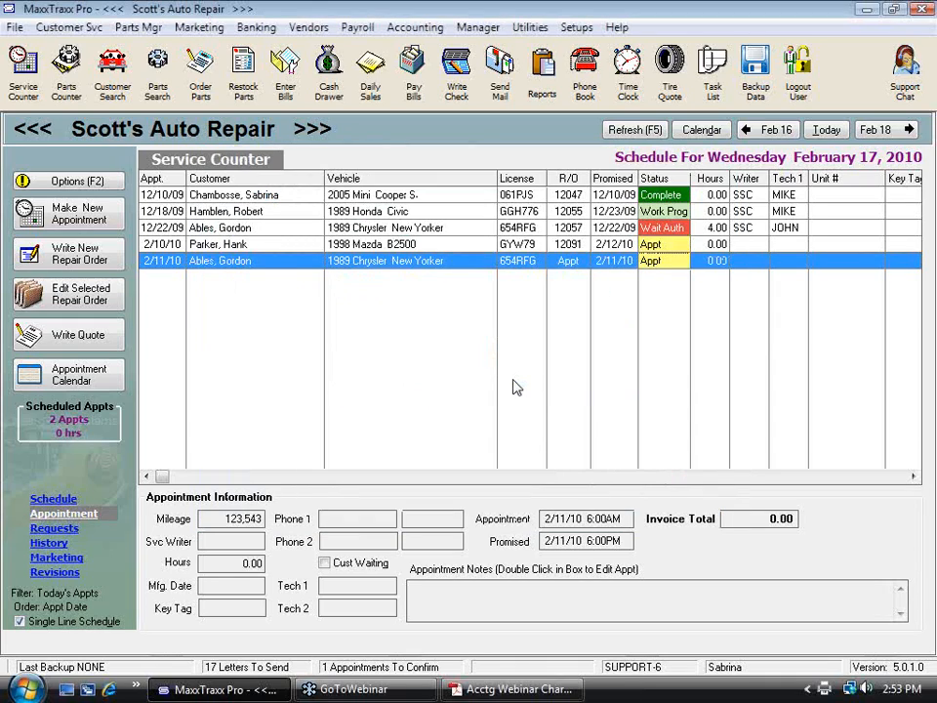
Review the last year's transactions of account 11010 Checking #1 in the chart of accounts, and close both windows.
{"action": "left_click", "coordinate": [401, 28]}
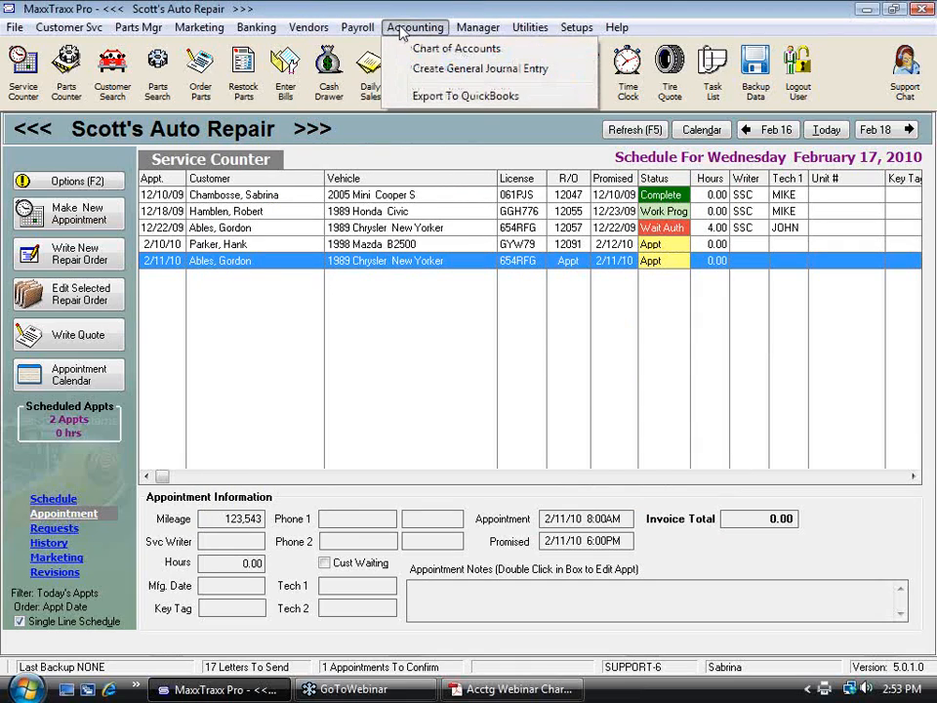
{"action": "mouse_move", "coordinate": [478, 39]}
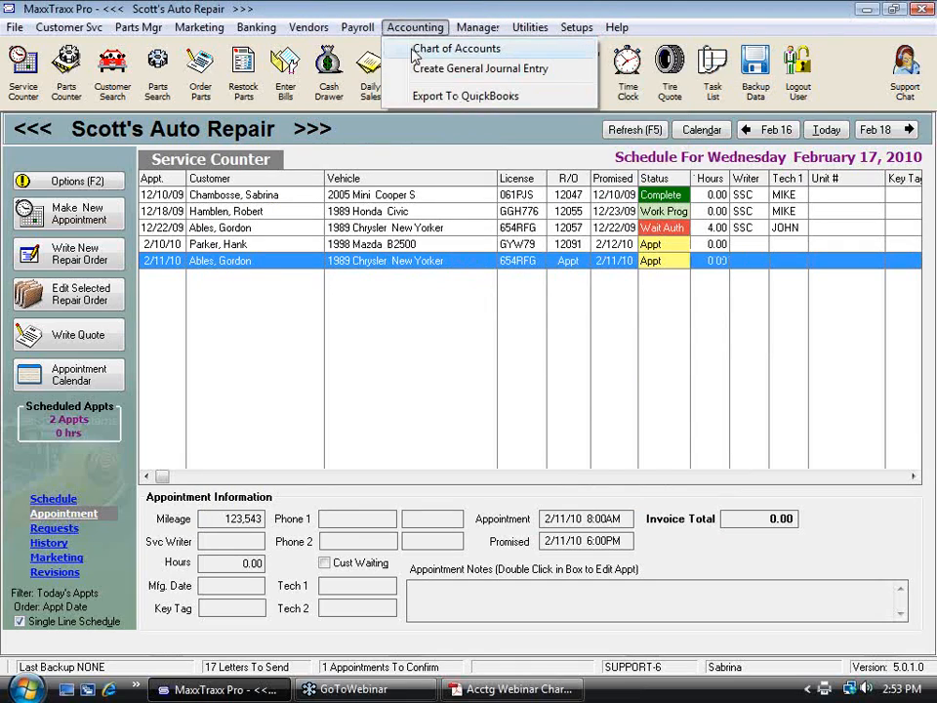
{"action": "left_click", "coordinate": [405, 46]}
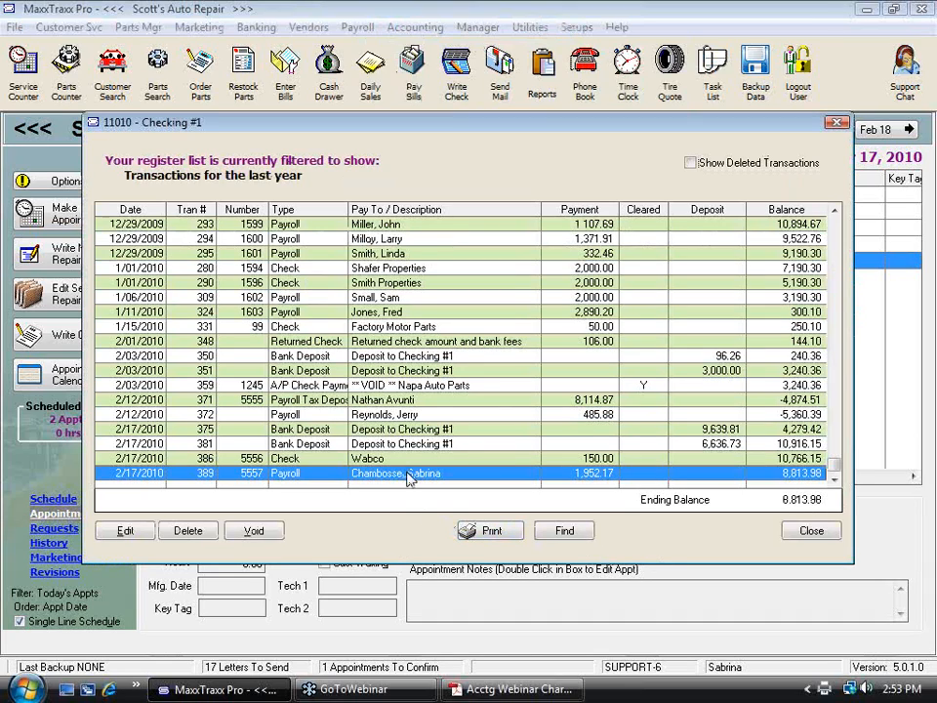
{"action": "left_click", "coordinate": [833, 530]}
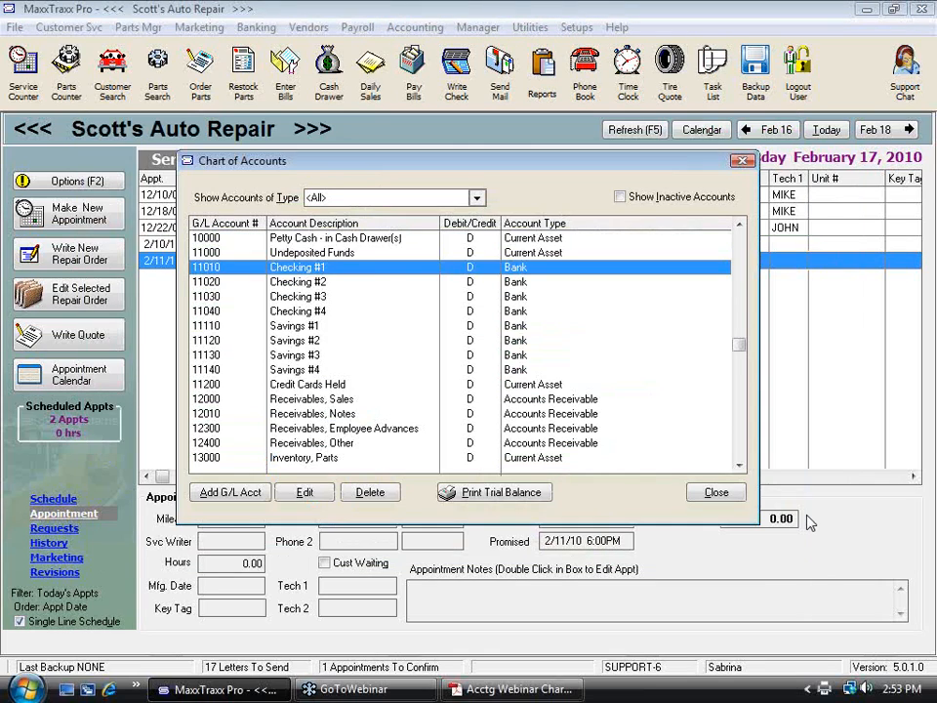
{"action": "left_click", "coordinate": [719, 494]}
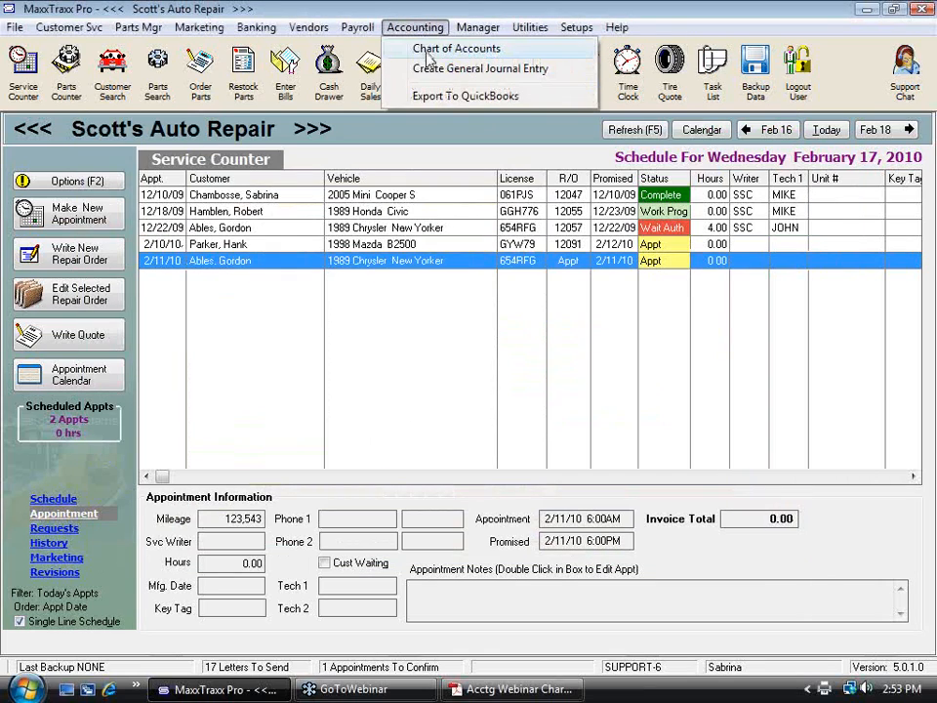
Open the 2/17/2010 payroll check from the Checking #1 register and examine its hourly wages, federal income tax and Social Security accrual lines.
{"action": "left_click", "coordinate": [440, 47]}
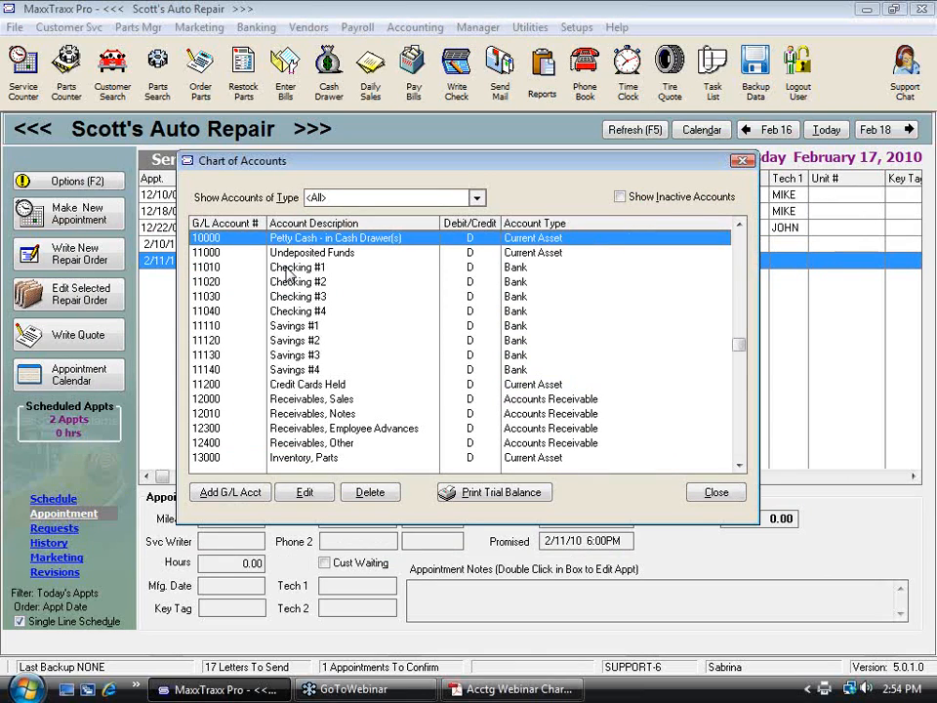
{"action": "double_click", "coordinate": [288, 269]}
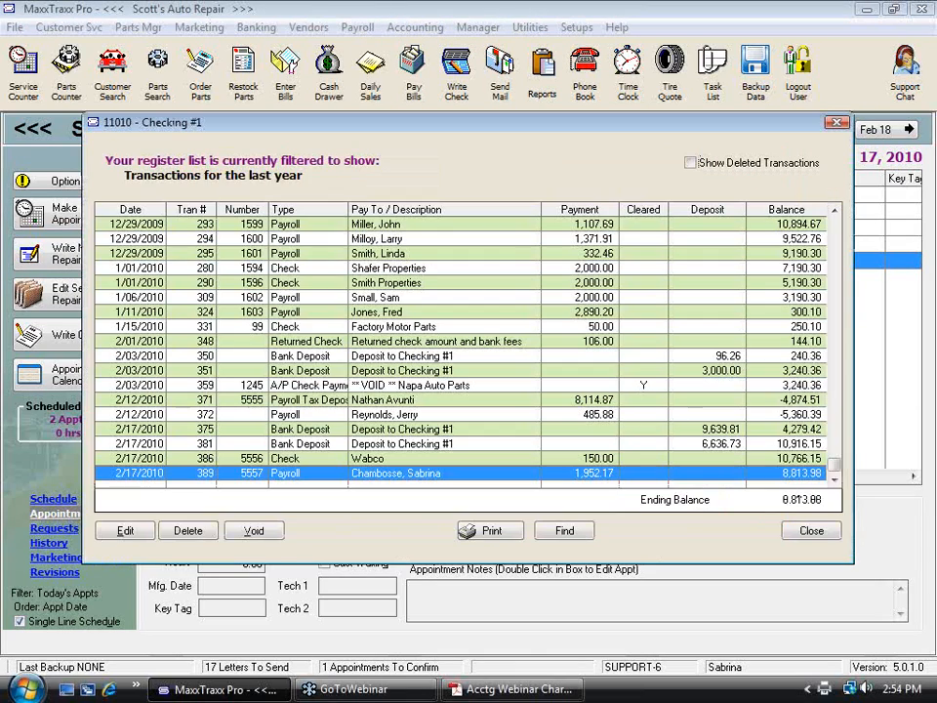
{"action": "double_click", "coordinate": [318, 476]}
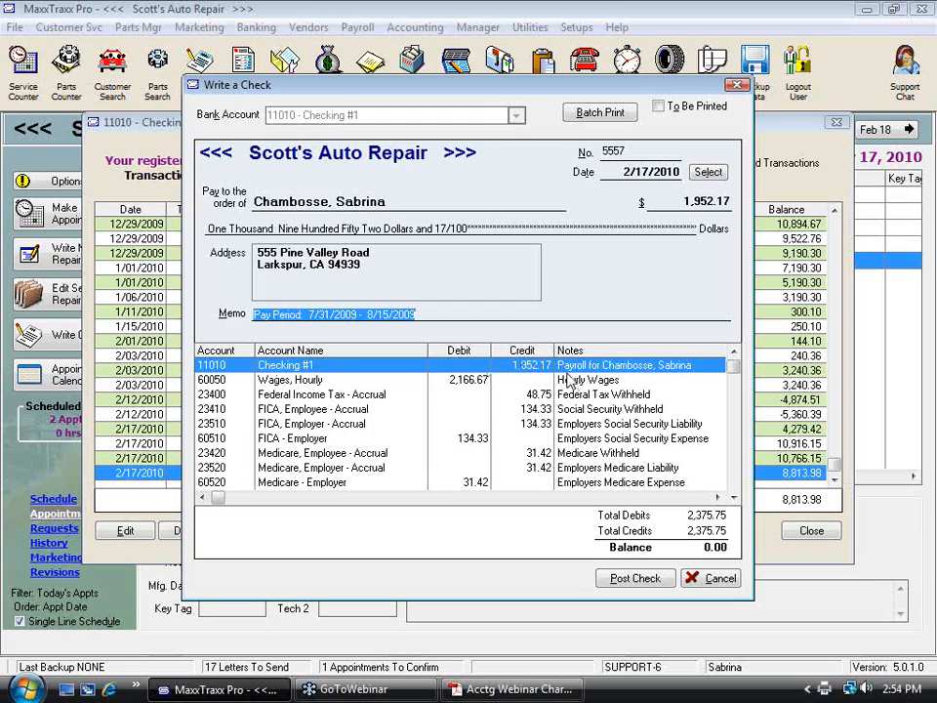
{"action": "left_click", "coordinate": [464, 386]}
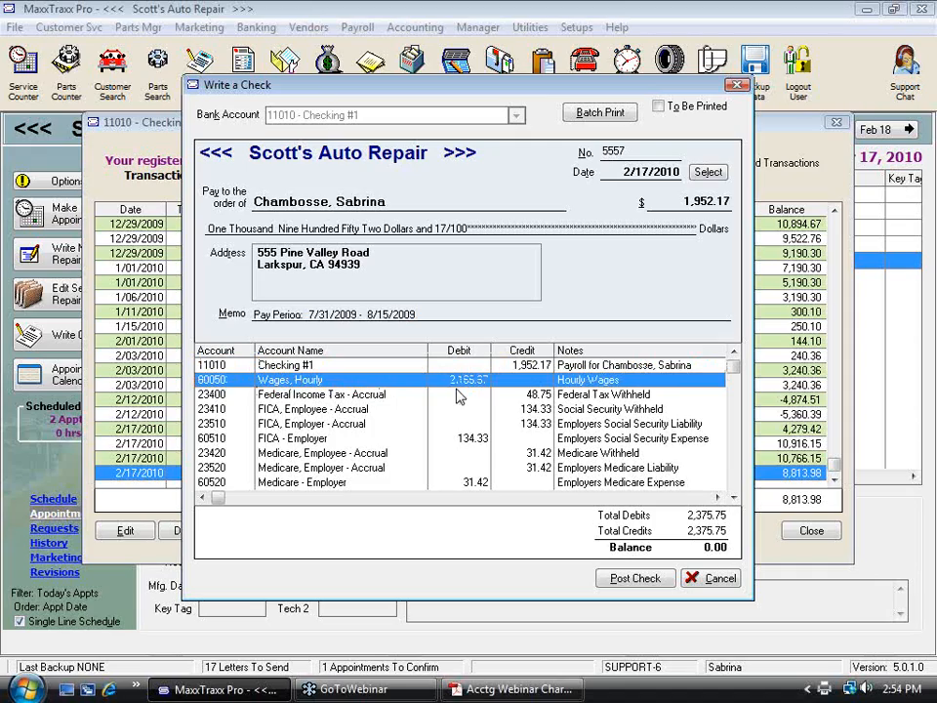
{"action": "left_click", "coordinate": [540, 397]}
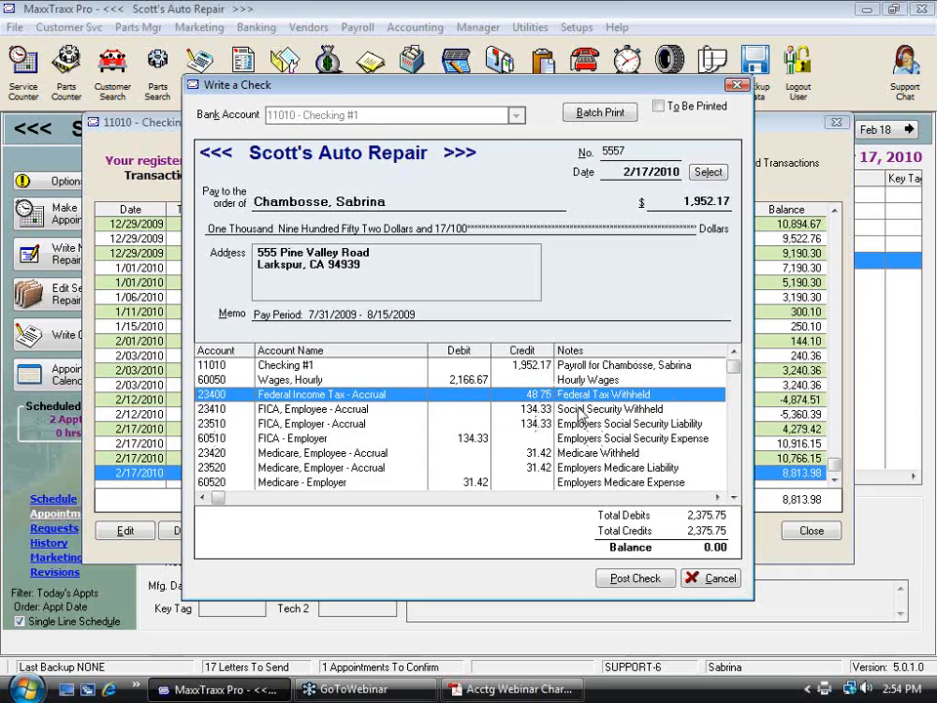
{"action": "key", "text": "Down"}
{"action": "key", "text": "Down"}
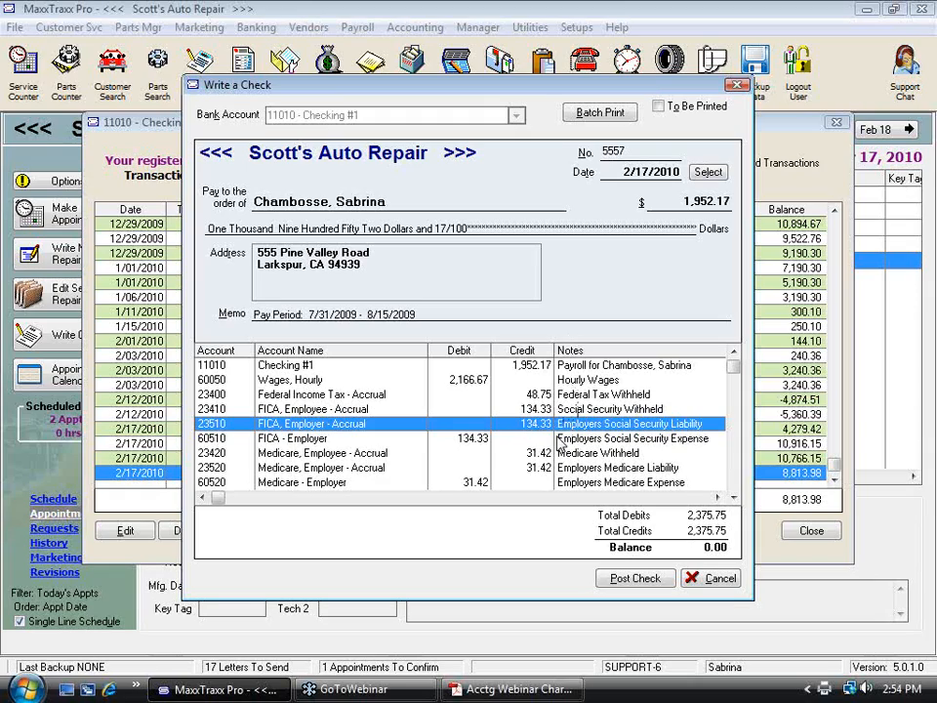
Compare the check's employer FICA and Medicare expense lines with the employee and employer Medicare accrual lines.
{"action": "left_click", "coordinate": [466, 441]}
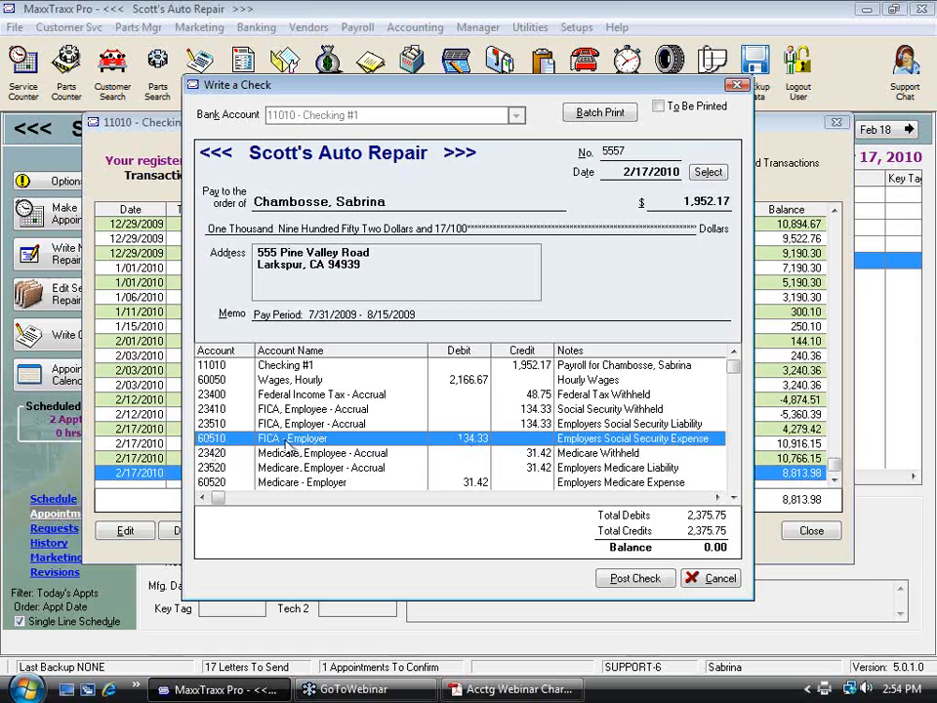
{"action": "left_click", "coordinate": [477, 481]}
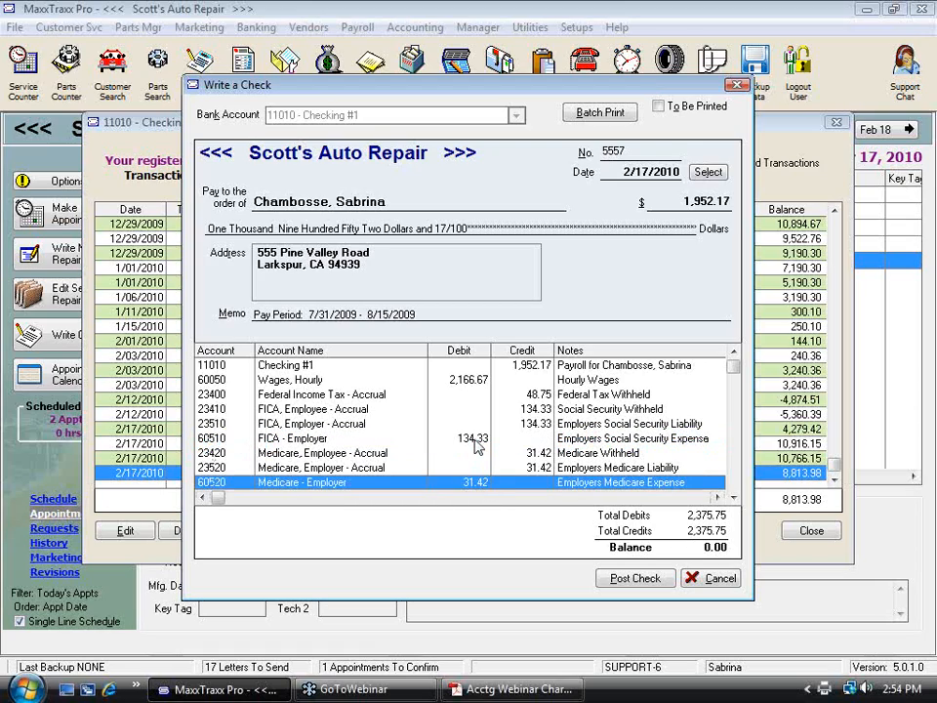
{"action": "left_click", "coordinate": [476, 438]}
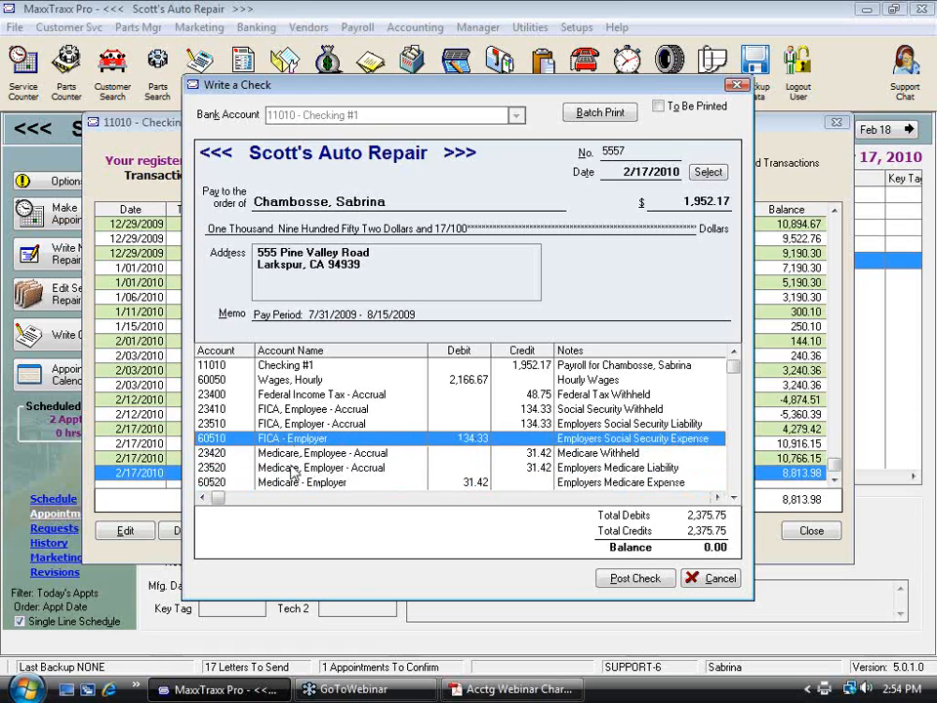
{"action": "left_click", "coordinate": [342, 454]}
{"action": "left_click", "coordinate": [340, 468]}
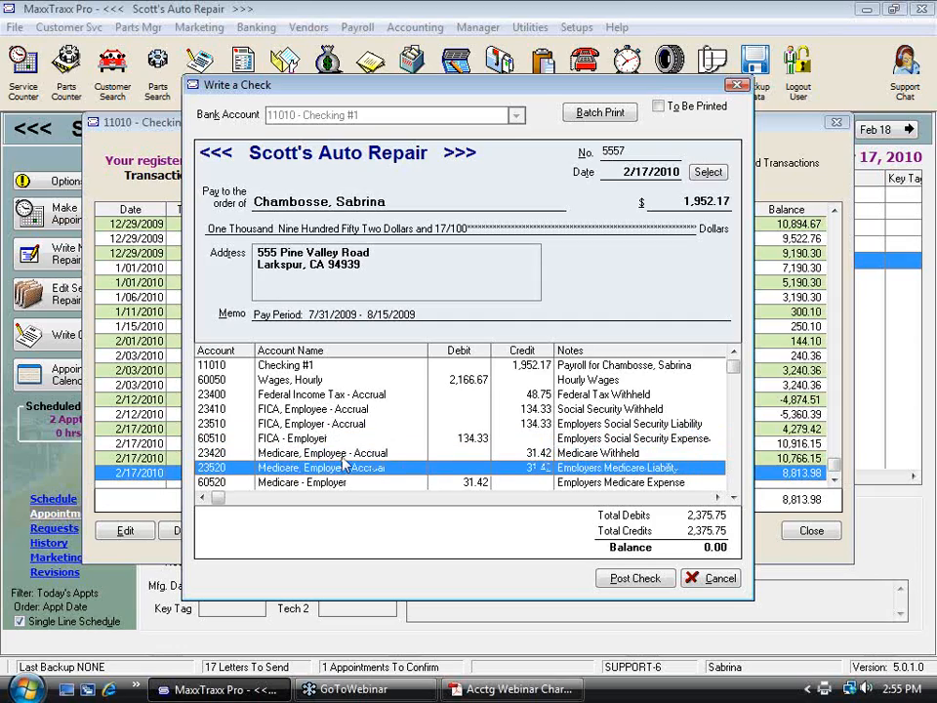
{"action": "left_click", "coordinate": [342, 454]}
{"action": "left_click", "coordinate": [340, 468]}
{"action": "left_click", "coordinate": [341, 453]}
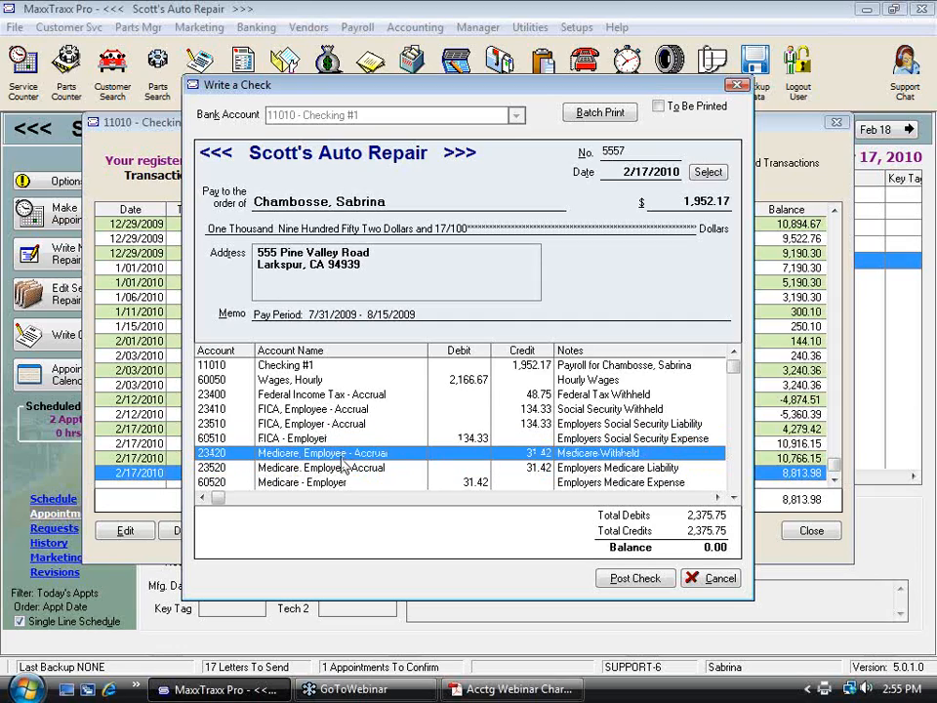
{"action": "left_click", "coordinate": [342, 468]}
{"action": "left_click", "coordinate": [342, 454]}
{"action": "left_click", "coordinate": [342, 467]}
Examine the check's employer FUTA and SUTA accrual and expense lines, and close the check unposted, the register and the chart of accounts.
{"action": "left_click", "coordinate": [733, 494]}
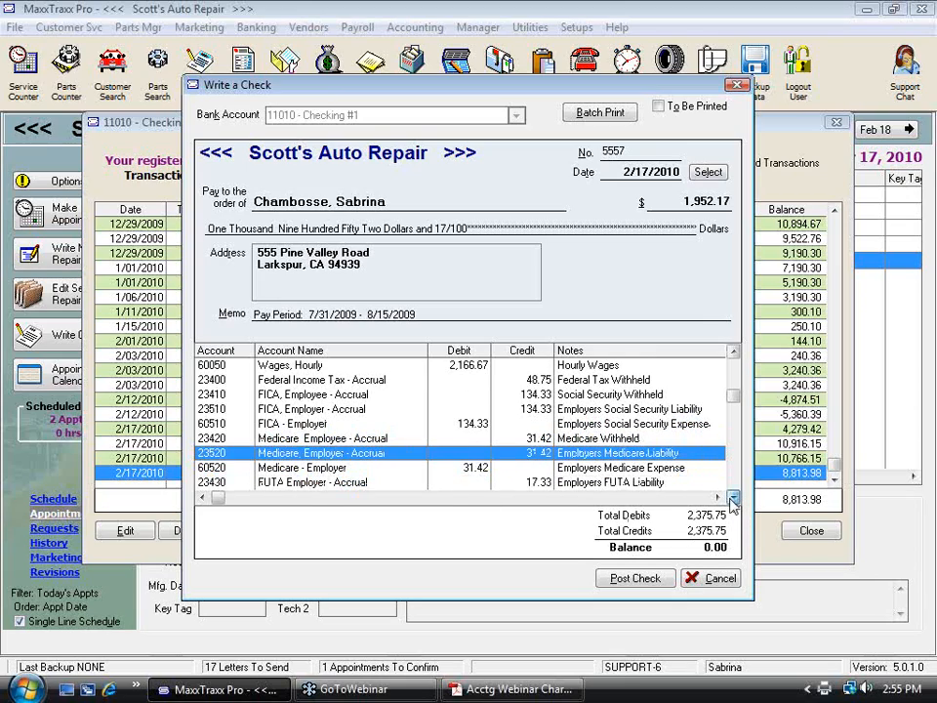
{"action": "left_click", "coordinate": [733, 494]}
{"action": "left_click", "coordinate": [733, 494]}
{"action": "left_click", "coordinate": [733, 494]}
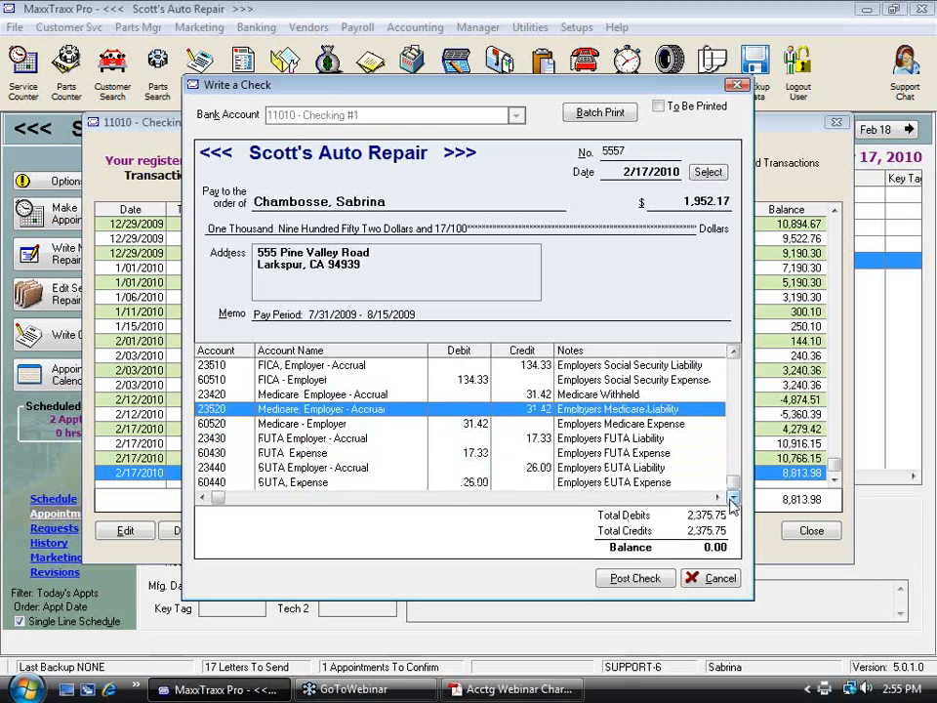
{"action": "left_click", "coordinate": [297, 439]}
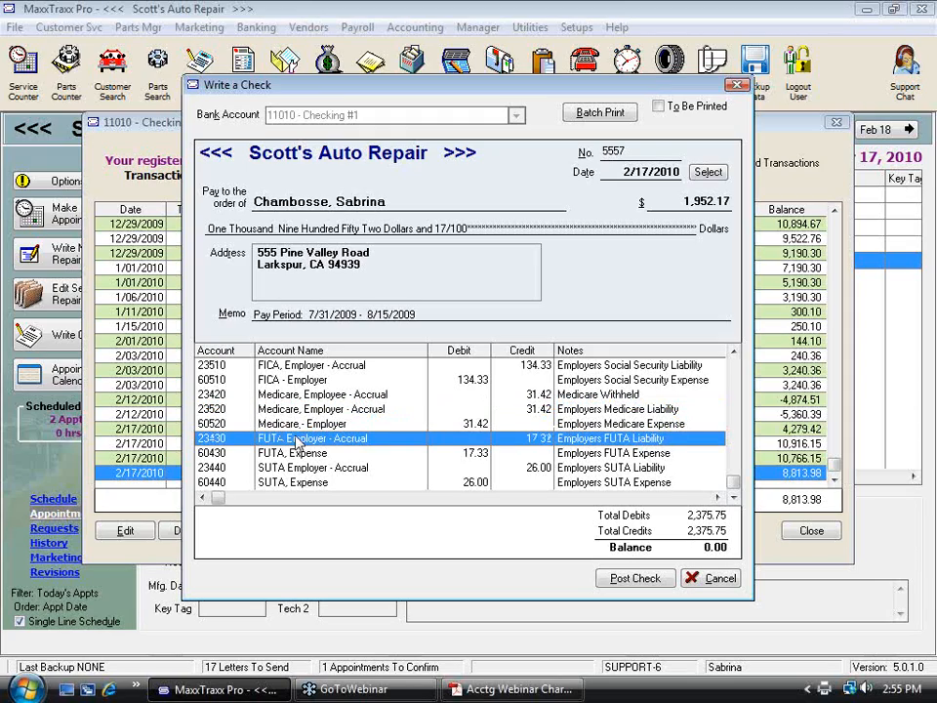
{"action": "left_click", "coordinate": [213, 454]}
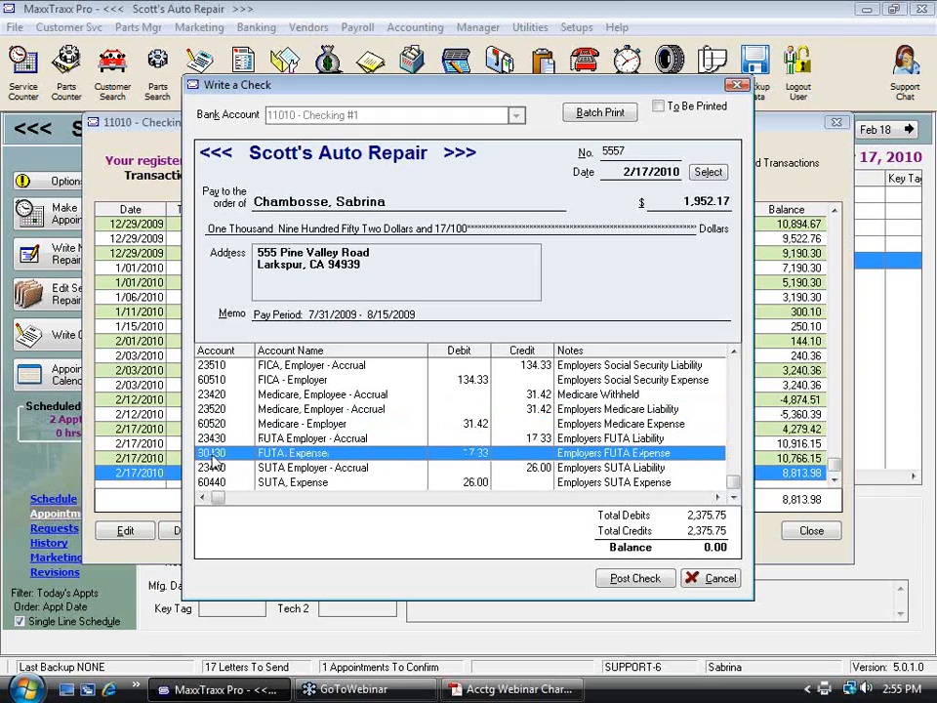
{"action": "left_click", "coordinate": [285, 468]}
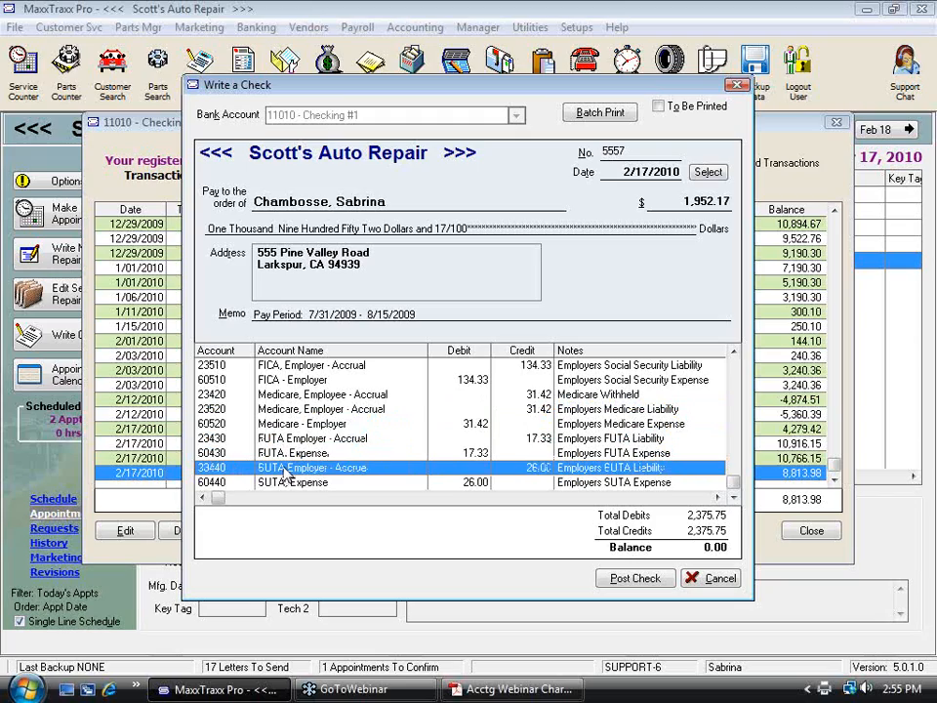
{"action": "key", "text": "Down"}
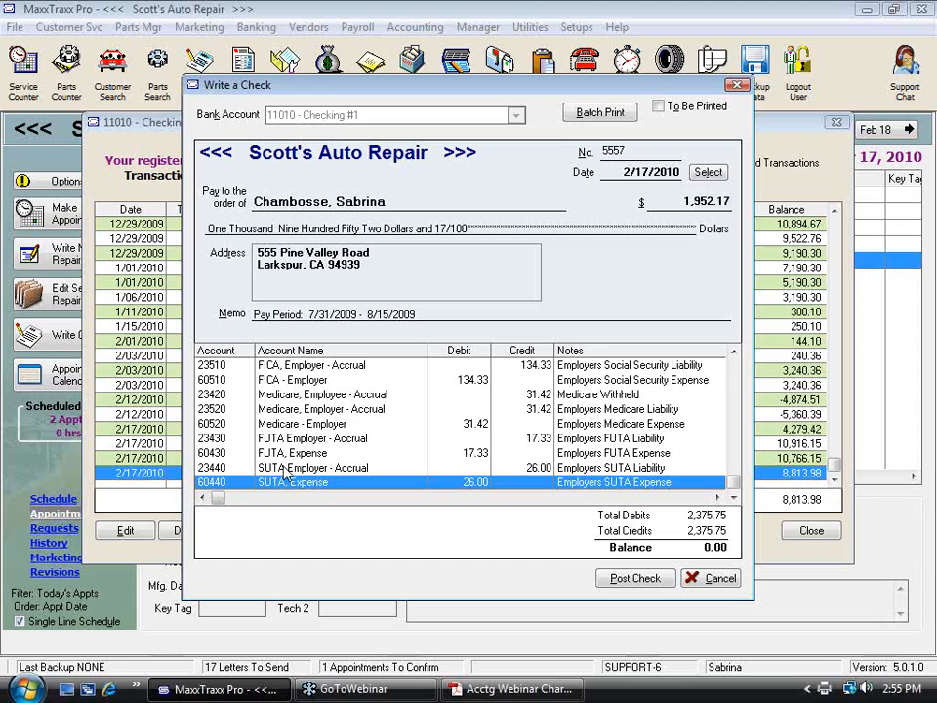
{"action": "left_click", "coordinate": [719, 579]}
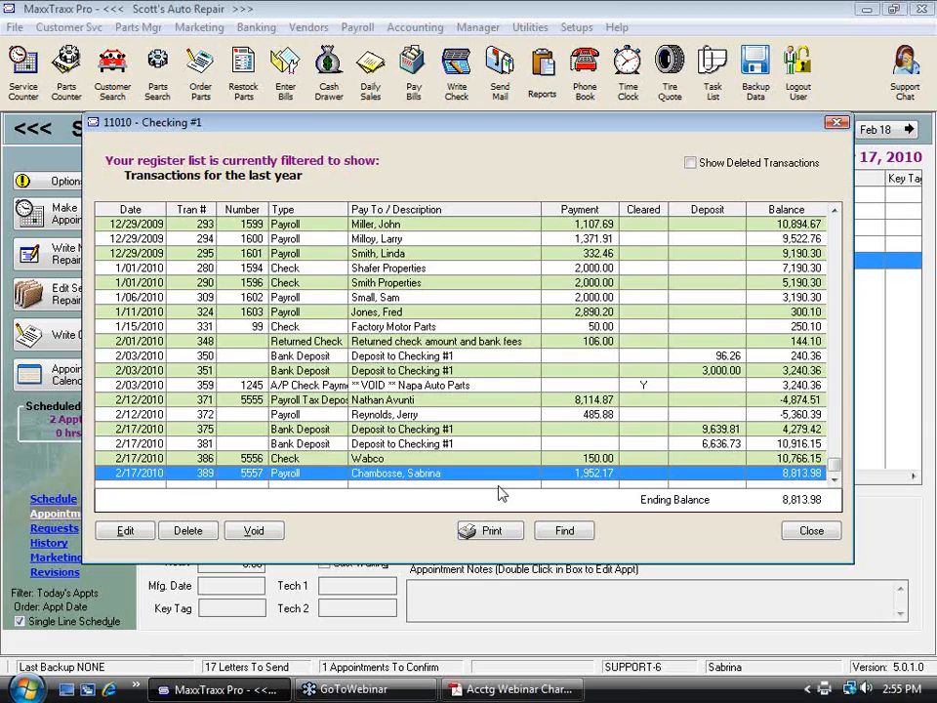
{"action": "left_click", "coordinate": [811, 531]}
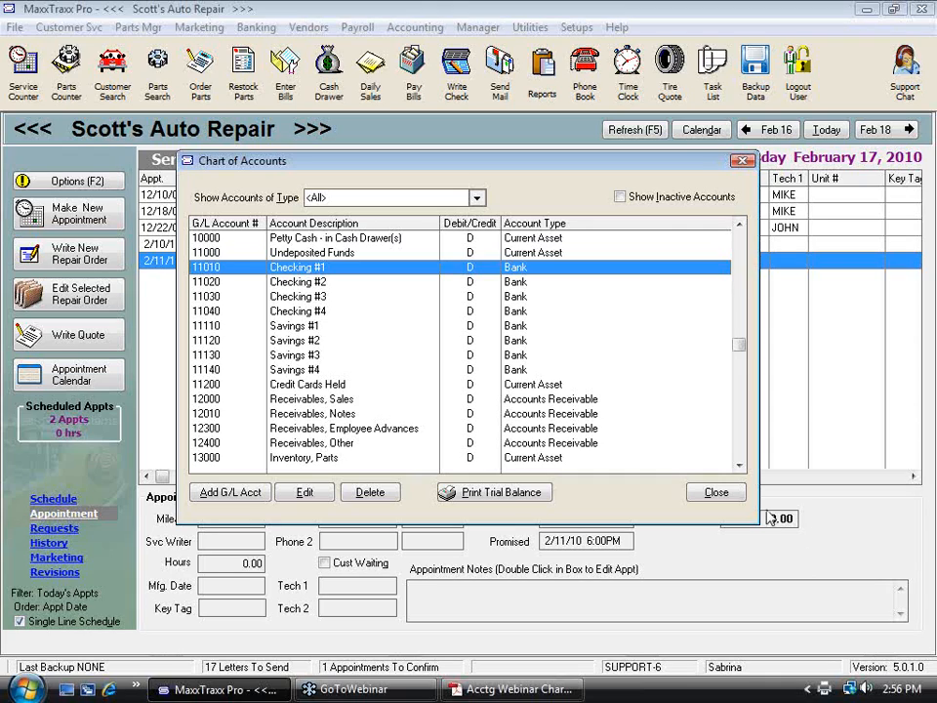
{"action": "left_click", "coordinate": [743, 161]}
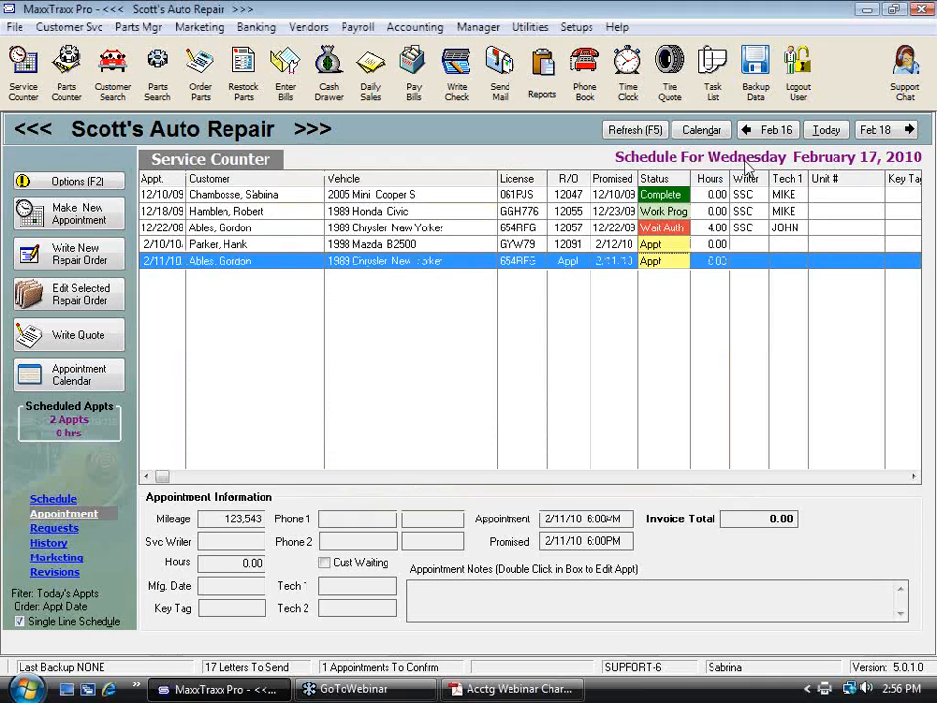
Run the Sales Summary report from the Financial report category and display its preview.
{"action": "left_click", "coordinate": [546, 68]}
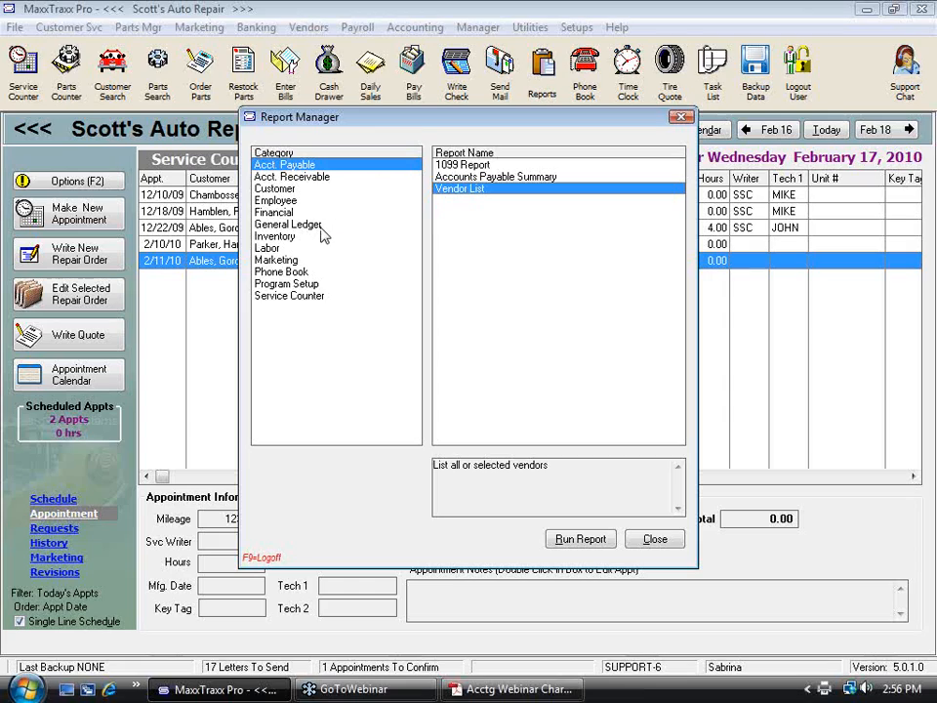
{"action": "left_click", "coordinate": [279, 211]}
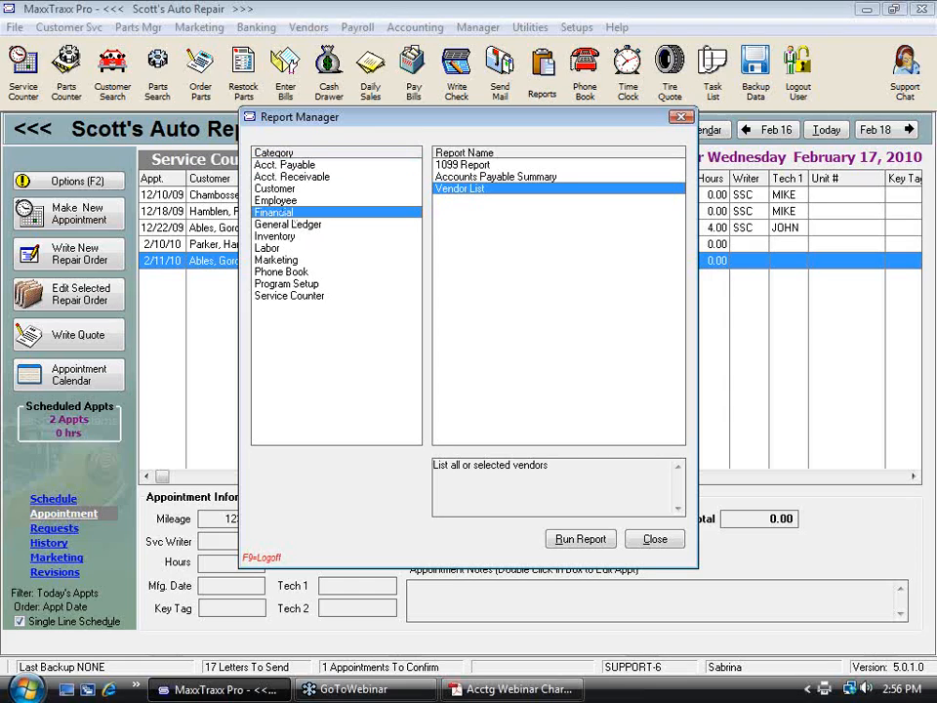
{"action": "left_click", "coordinate": [467, 178]}
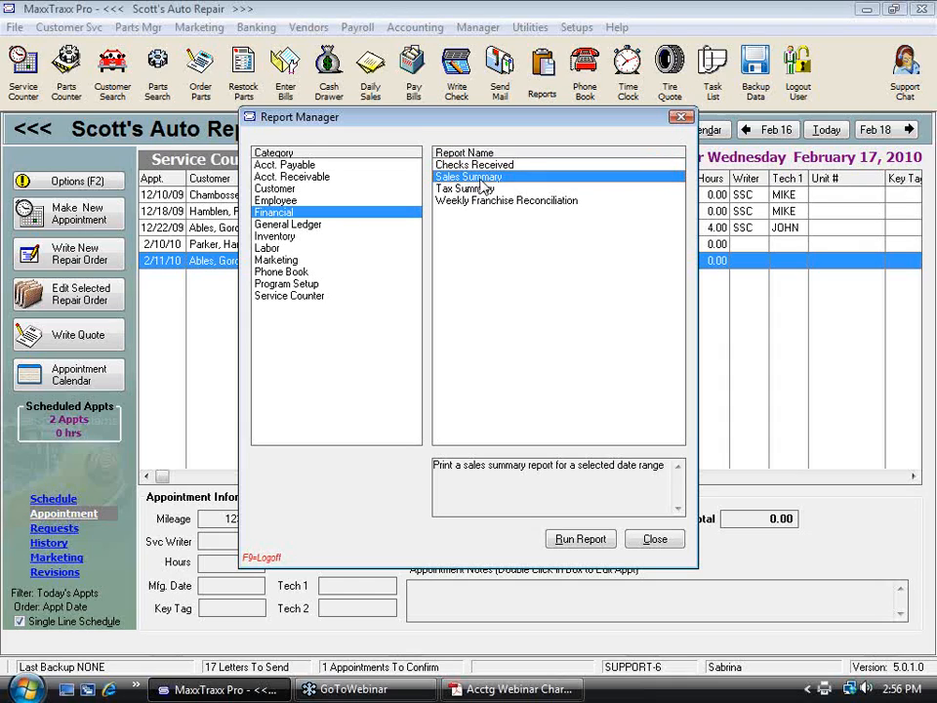
{"action": "double_click", "coordinate": [482, 178]}
{"action": "left_click", "coordinate": [571, 393]}
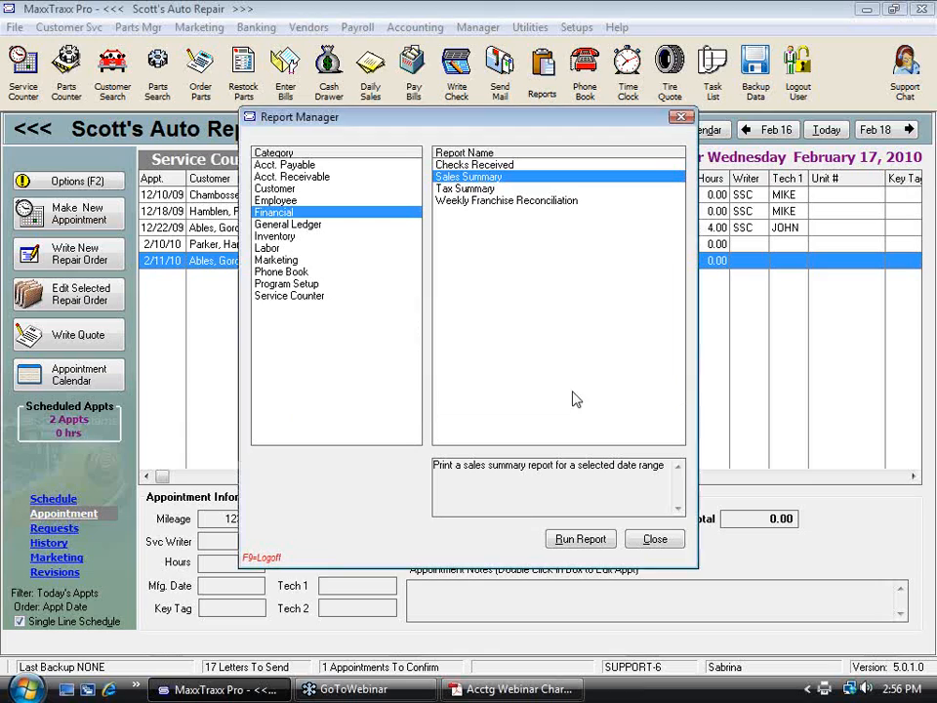
{"action": "left_click", "coordinate": [190, 331]}
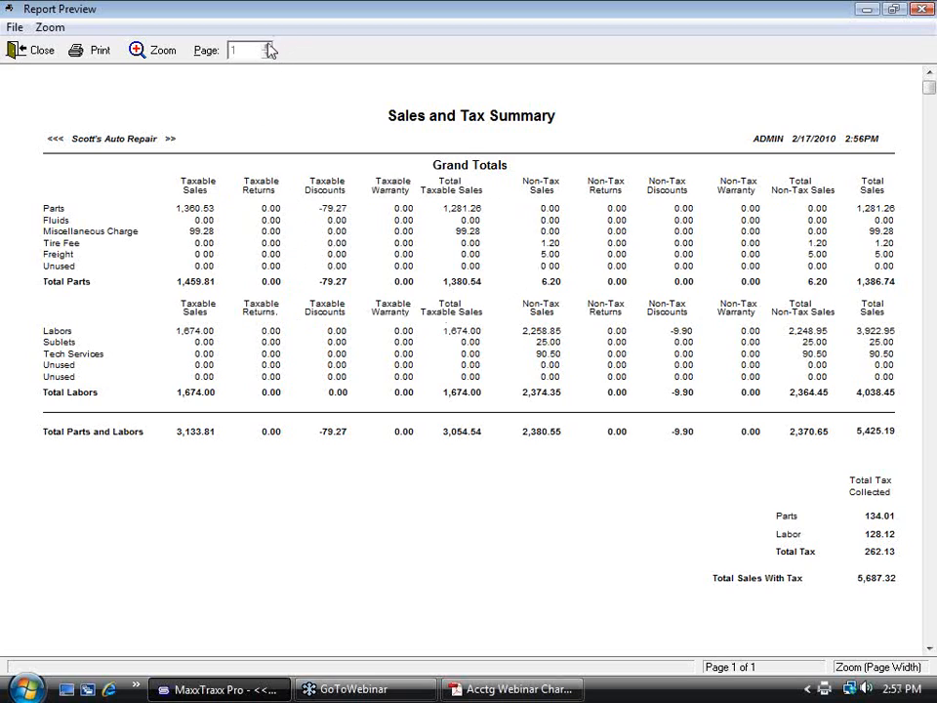
Close the Sales Summary preview and the Report Manager, and open the sales tax rate definitions list.
{"action": "left_click", "coordinate": [39, 50]}
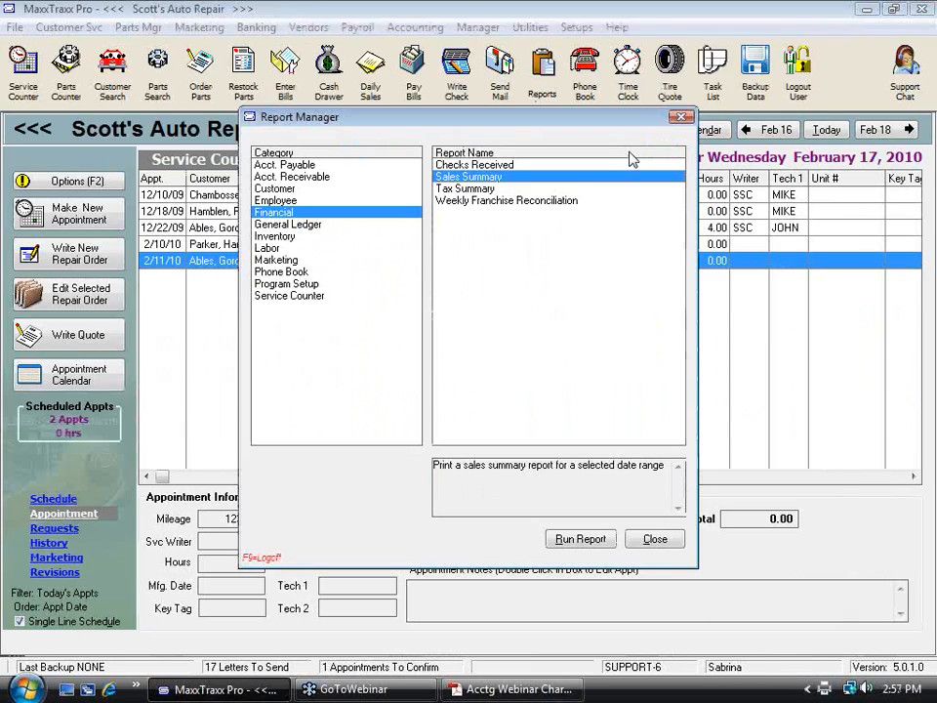
{"action": "left_click", "coordinate": [678, 117]}
{"action": "left_click", "coordinate": [577, 29]}
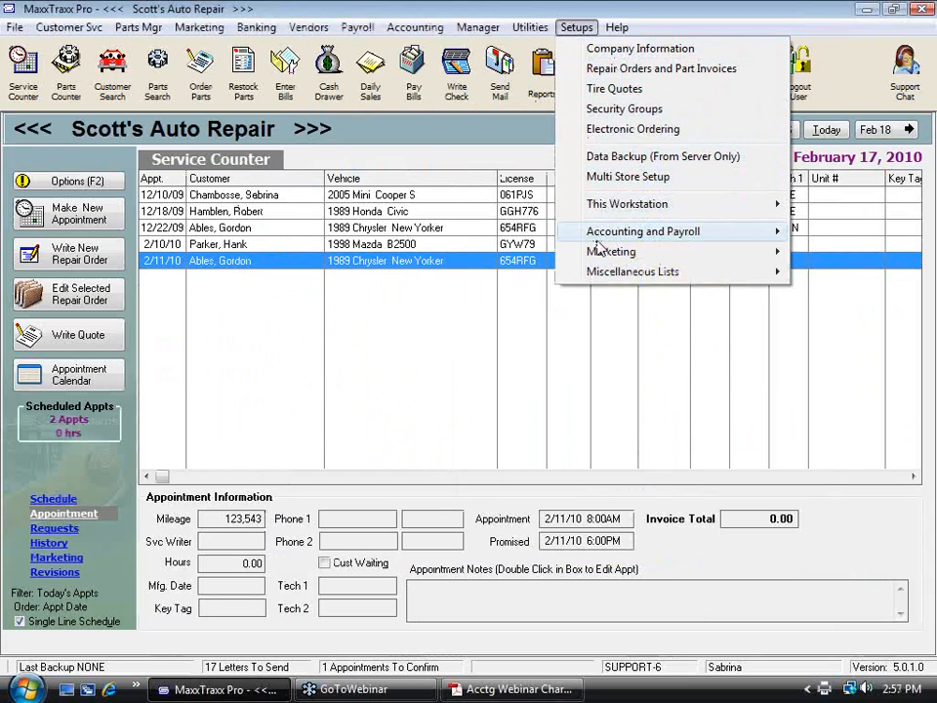
{"action": "mouse_move", "coordinate": [601, 232]}
{"action": "left_click", "coordinate": [374, 334]}
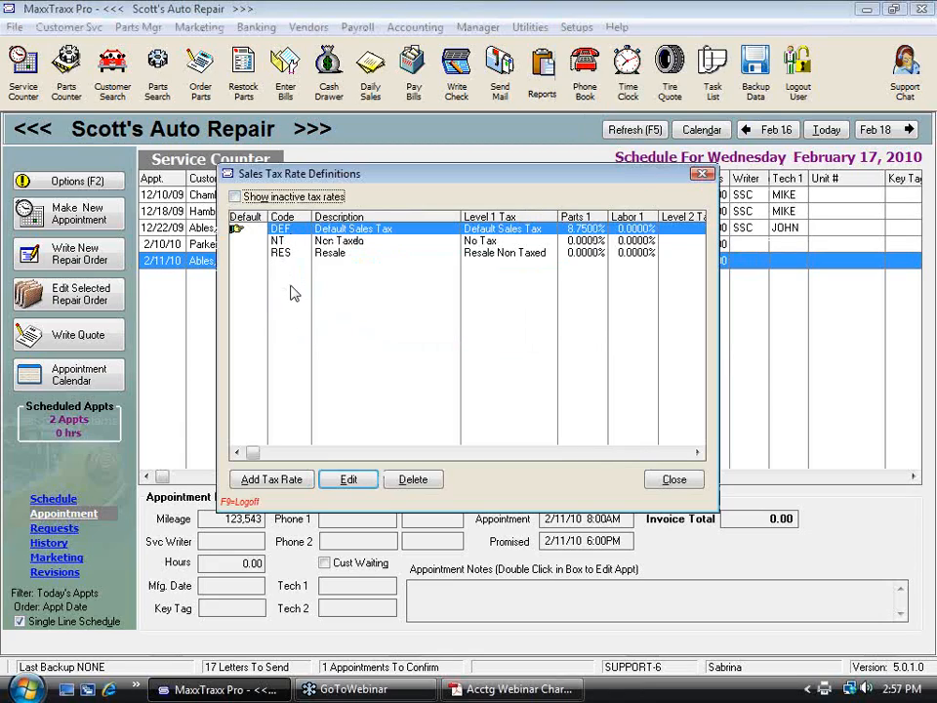
Open the default DEF tax rate and set its State/Province/District description to Colorado Sales Tax.
{"action": "double_click", "coordinate": [381, 234]}
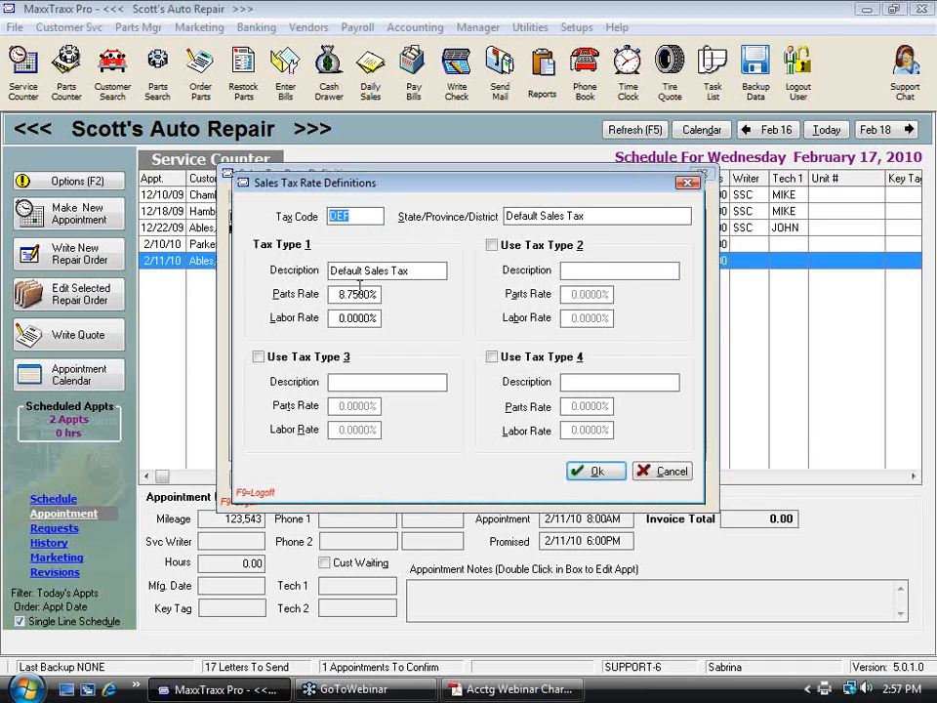
{"action": "key", "text": "Tab"}
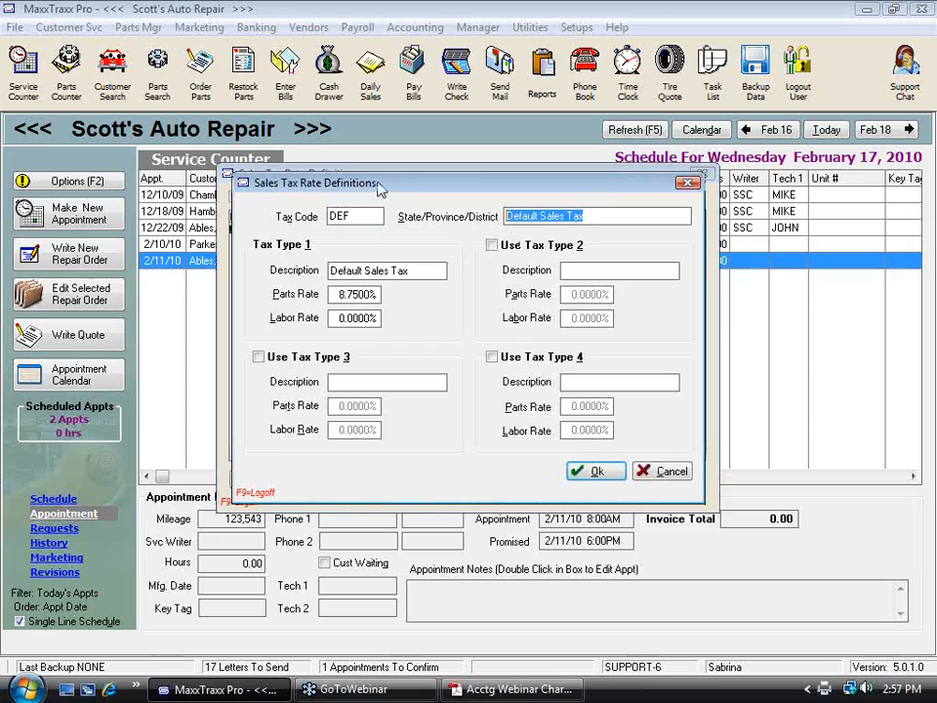
{"action": "type", "text": "Colorado S"}
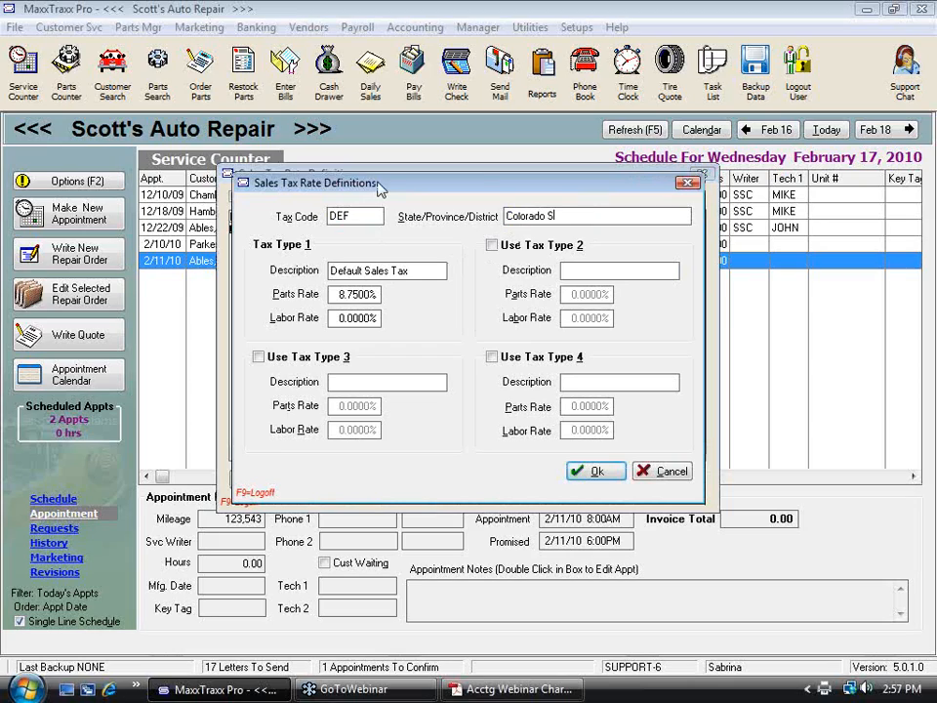
{"action": "type", "text": "ales Tax"}
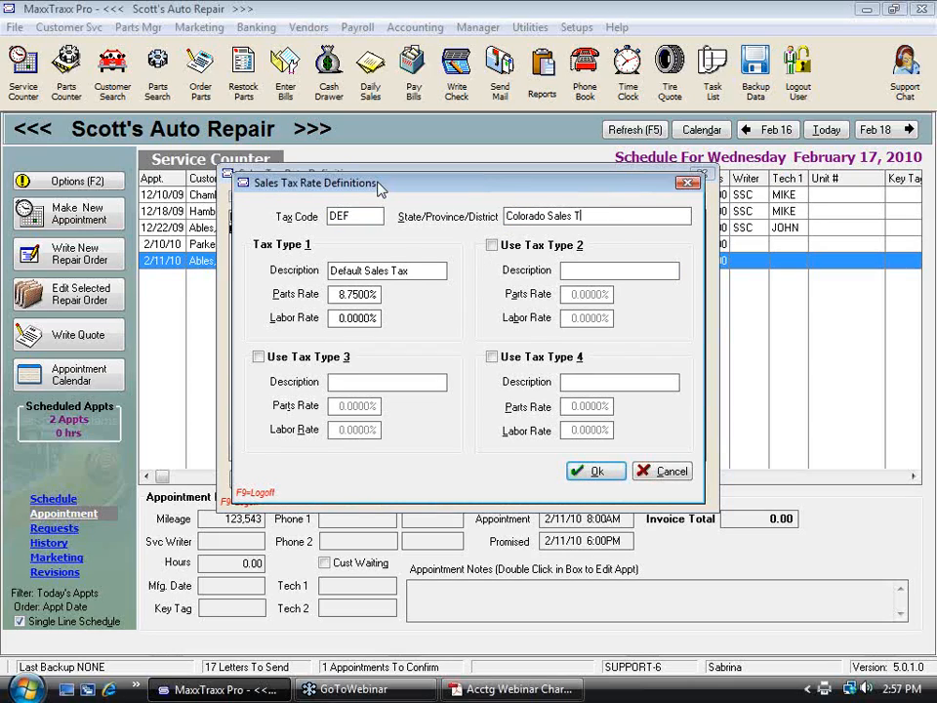
Describe Tax Type 1 as State and set its parts rate to 2%.
{"action": "left_click", "coordinate": [416, 269]}
{"action": "type", "text": "Sate"}
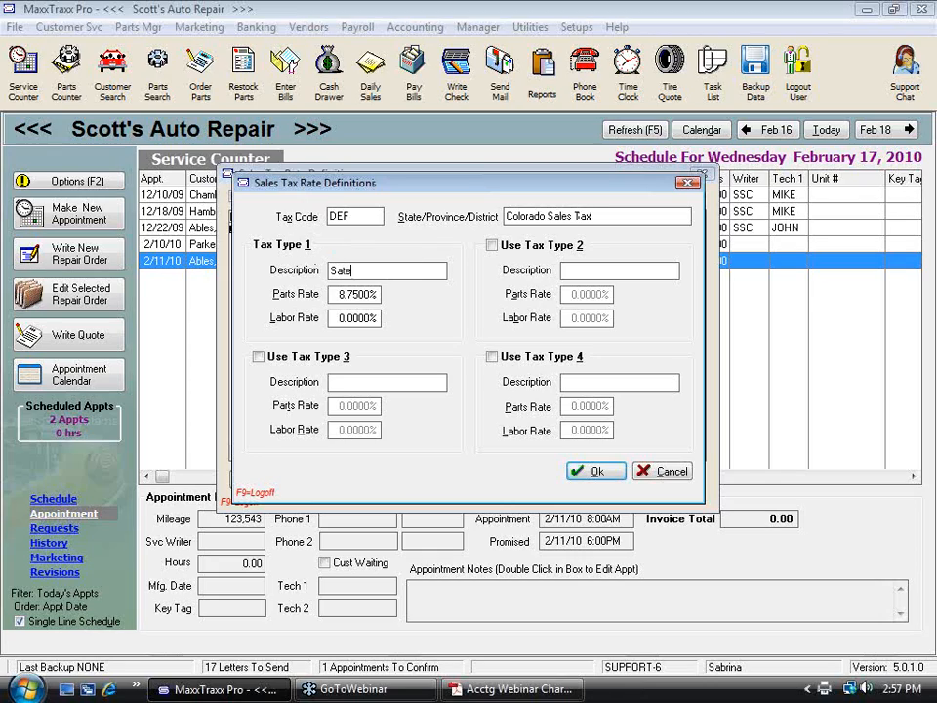
{"action": "key", "text": "BackSpace"}
{"action": "key", "text": "BackSpace"}
{"action": "key", "text": "BackSpace"}
{"action": "type", "text": "tate"}
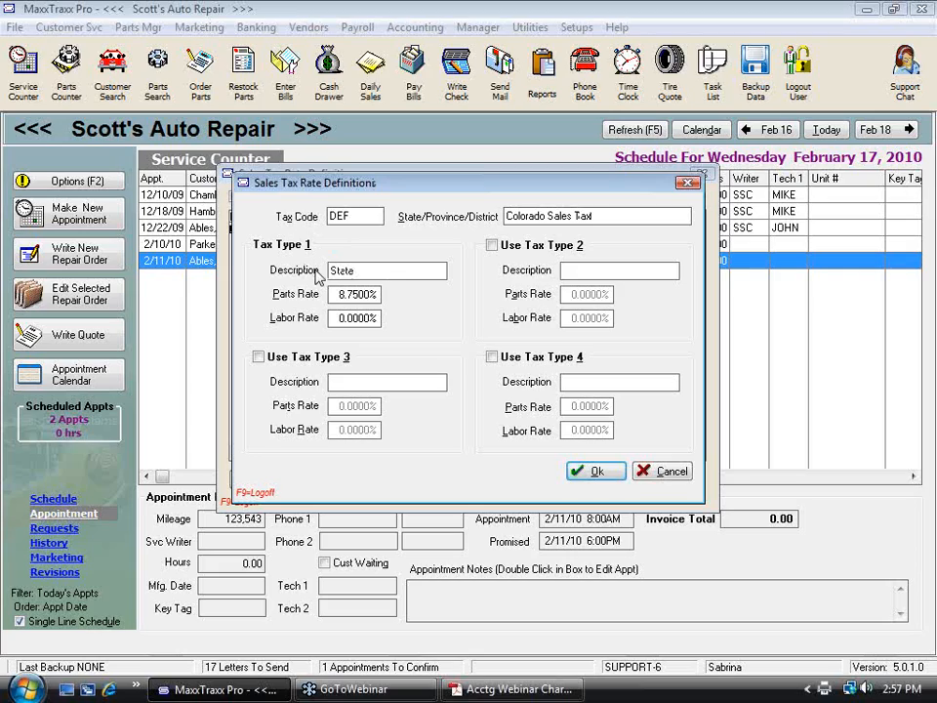
{"action": "key", "text": "Tab"}
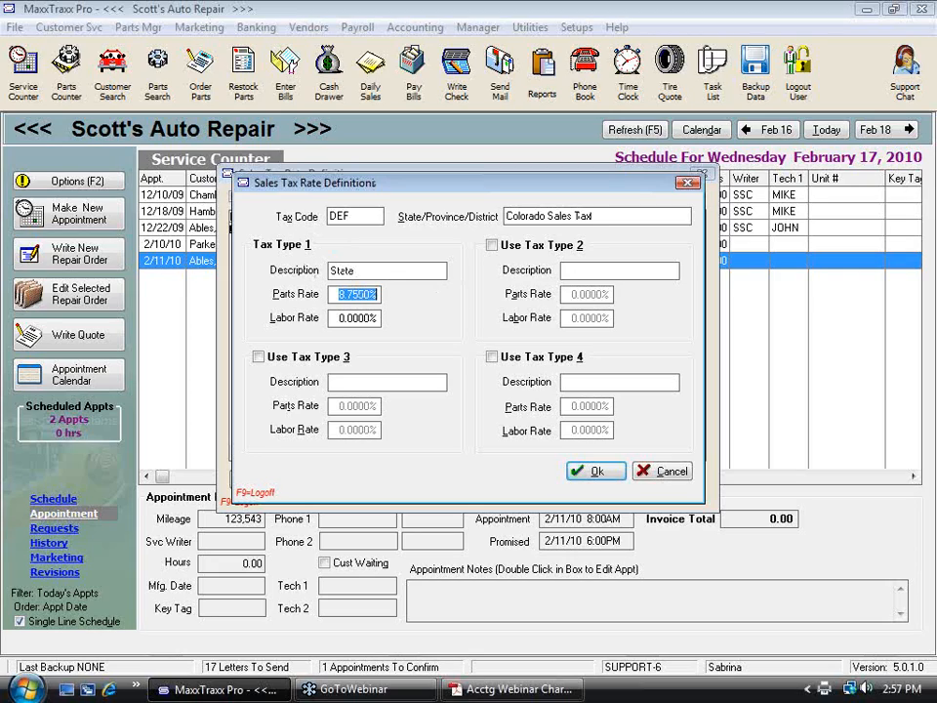
{"action": "type", "text": "2"}
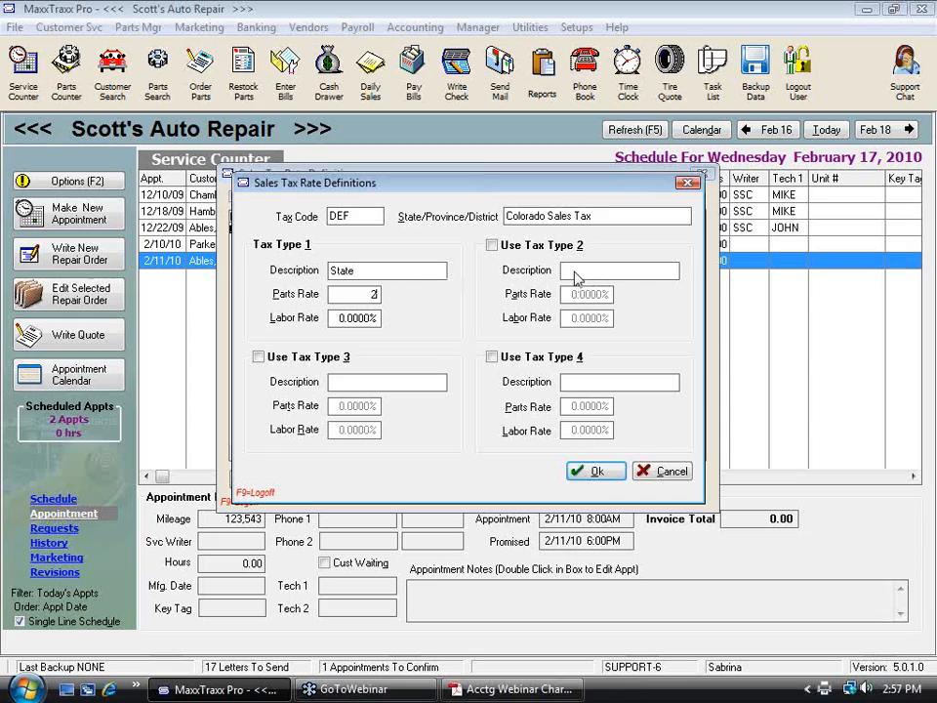
{"action": "key", "text": "Tab"}
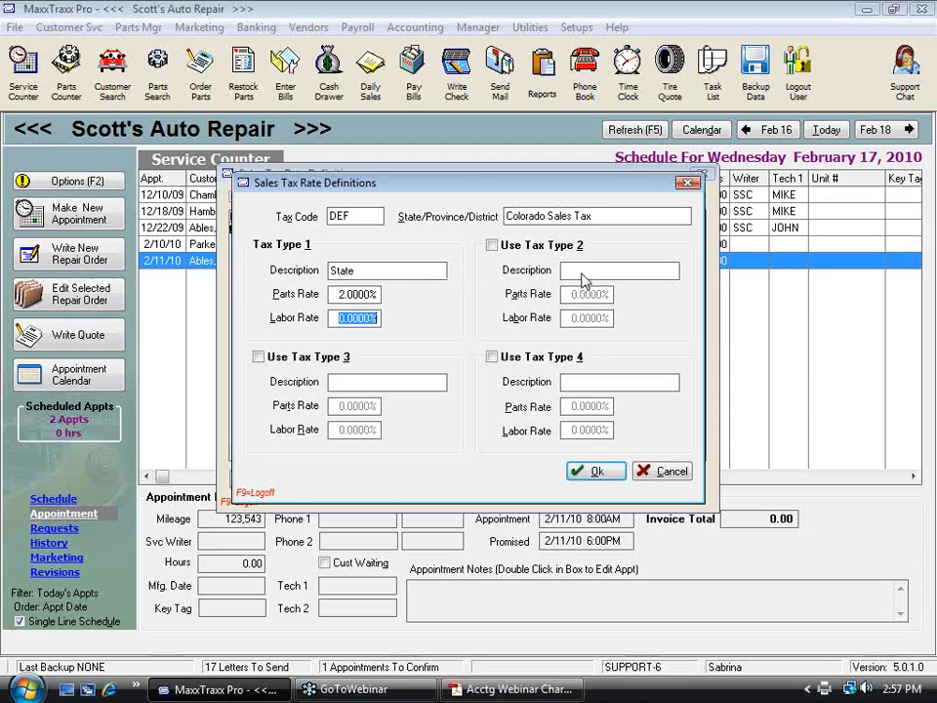
Enable Tax Type 2 with the description El Paso and a parts rate of 2%.
{"action": "left_click", "coordinate": [492, 245]}
{"action": "left_click", "coordinate": [578, 271]}
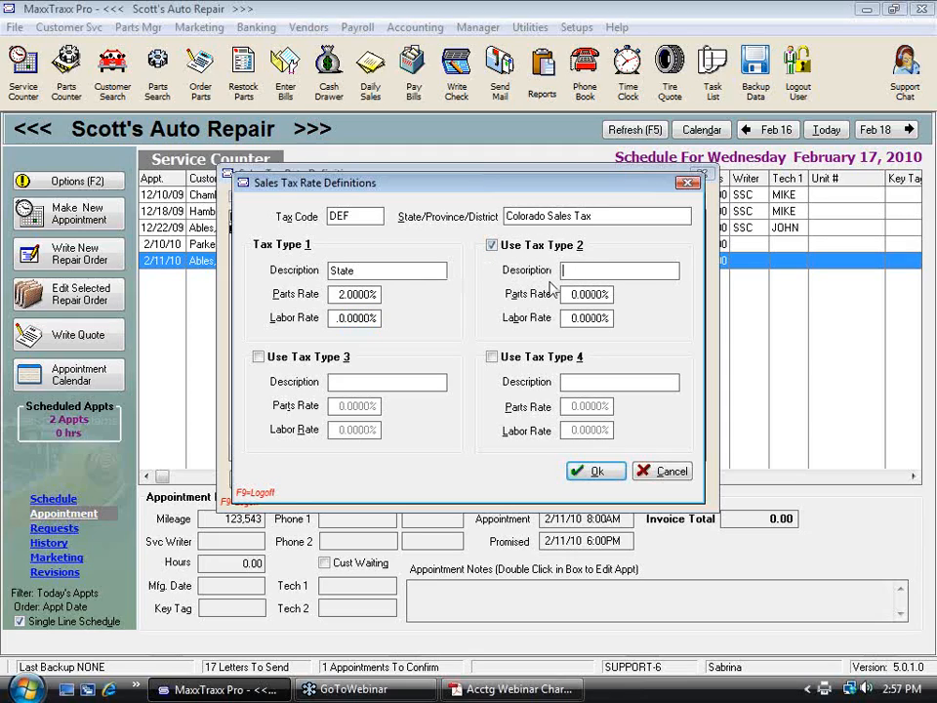
{"action": "type", "text": "El Paso"}
{"action": "key", "text": "Tab"}
{"action": "type", "text": "2"}
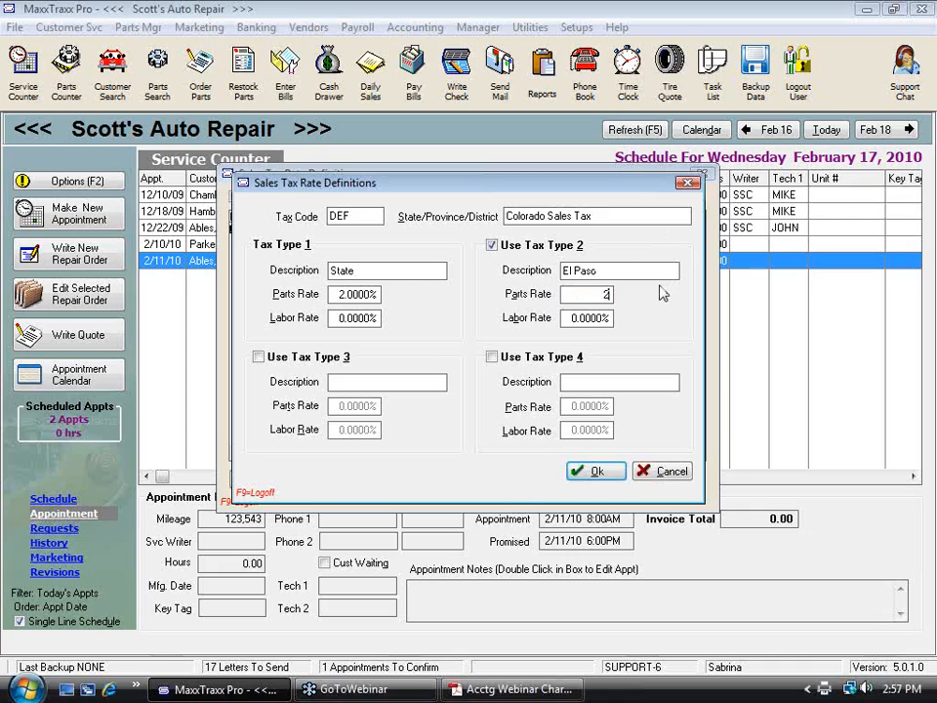
{"action": "key", "text": "Tab"}
Set the parts rate of the State tax type to 2.6%.
{"action": "left_click", "coordinate": [353, 292]}
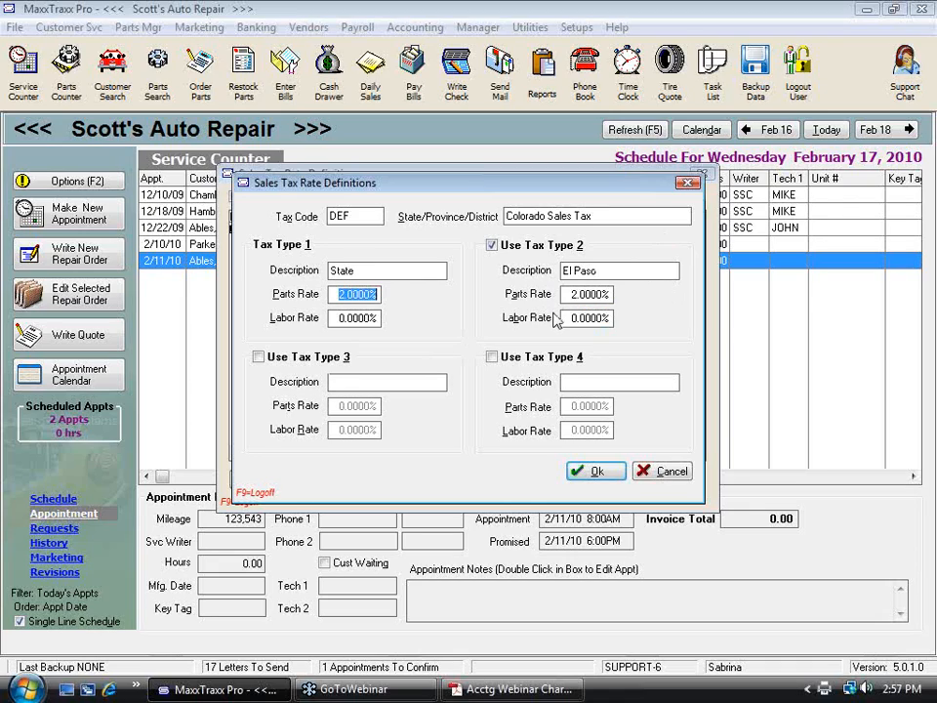
{"action": "type", "text": "2.6"}
{"action": "key", "text": "Tab"}
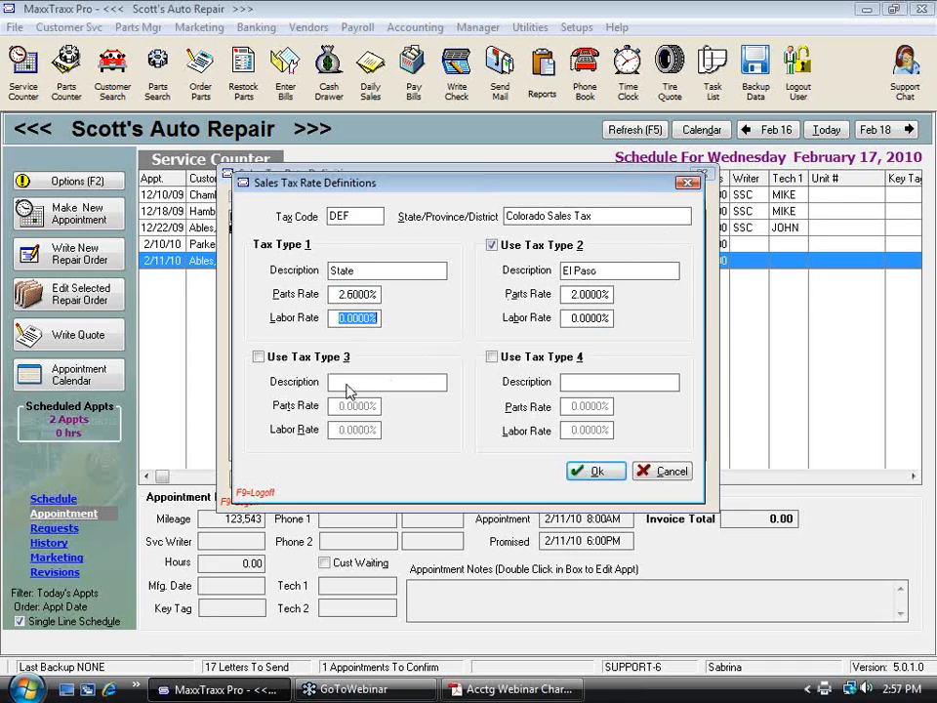
Enable Tax Type 3 with the description CS City and a parts rate of 1.75%, and save the tax rate.
{"action": "left_click", "coordinate": [258, 357]}
{"action": "left_click", "coordinate": [345, 381]}
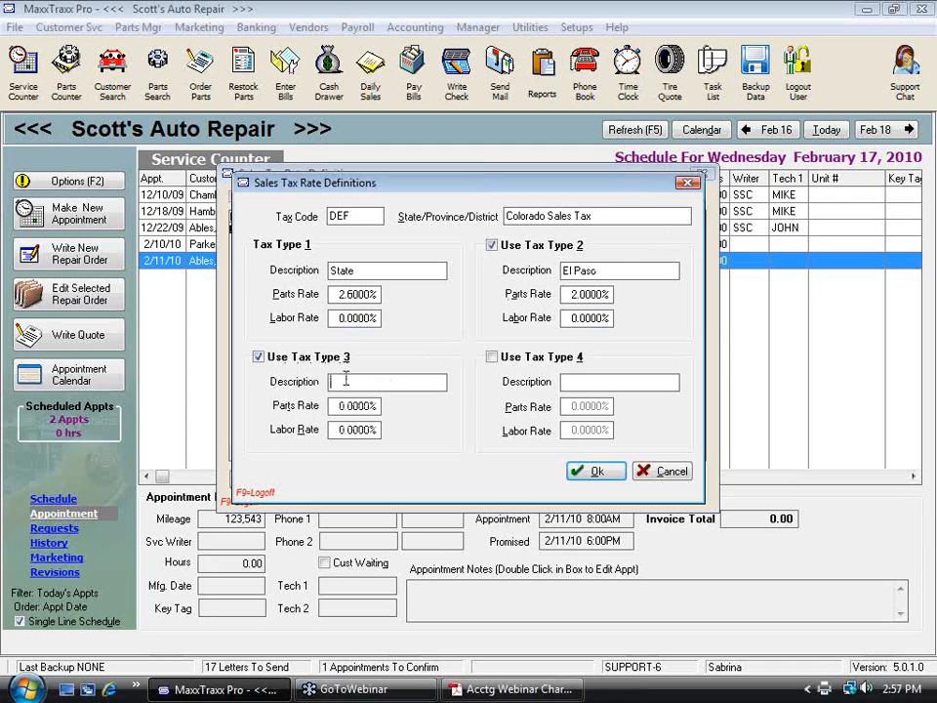
{"action": "type", "text": "CS City"}
{"action": "key", "text": "Tab"}
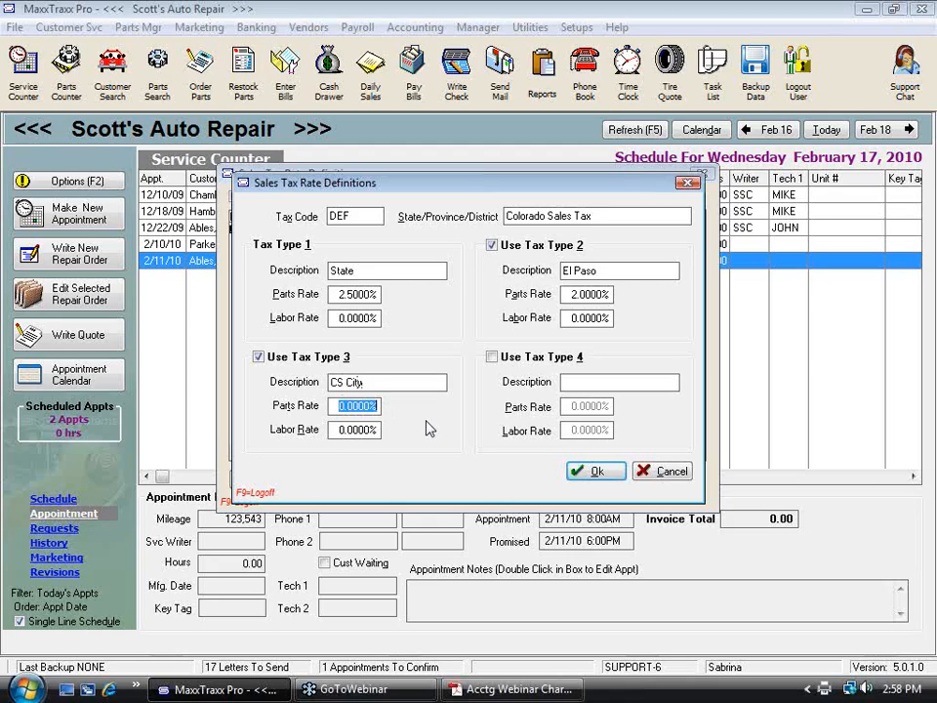
{"action": "type", "text": "1.75"}
{"action": "key", "text": "Tab"}
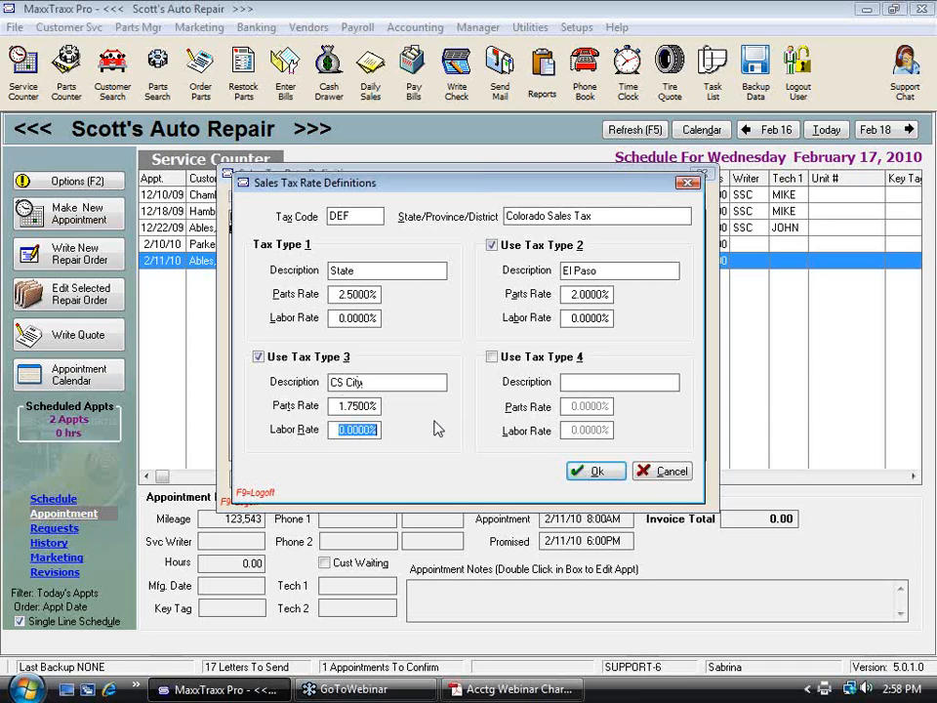
{"action": "left_click", "coordinate": [595, 472]}
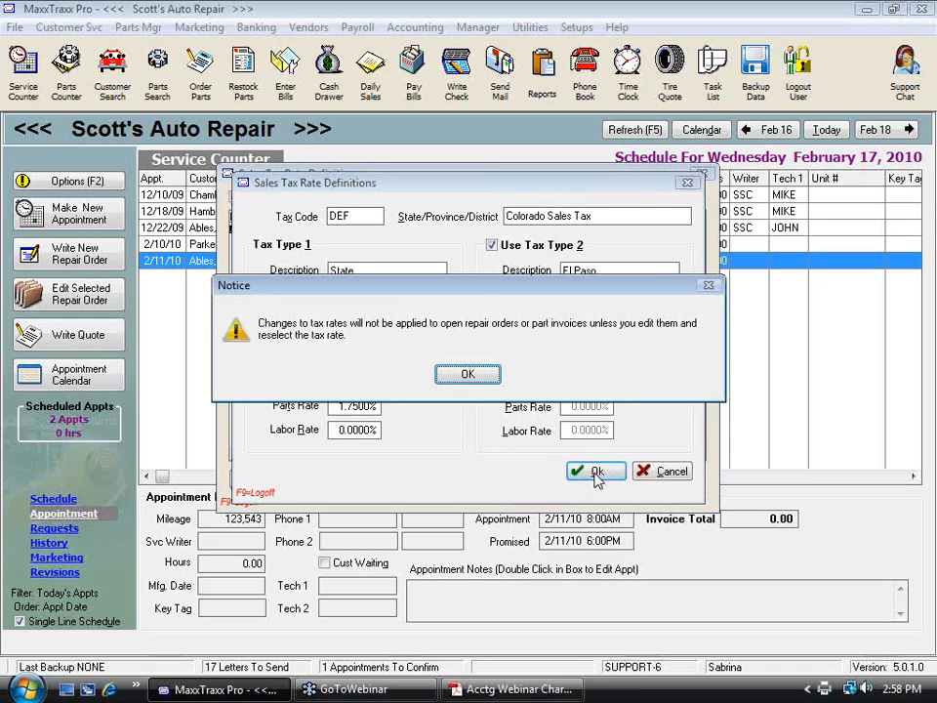
{"action": "left_click", "coordinate": [467, 374]}
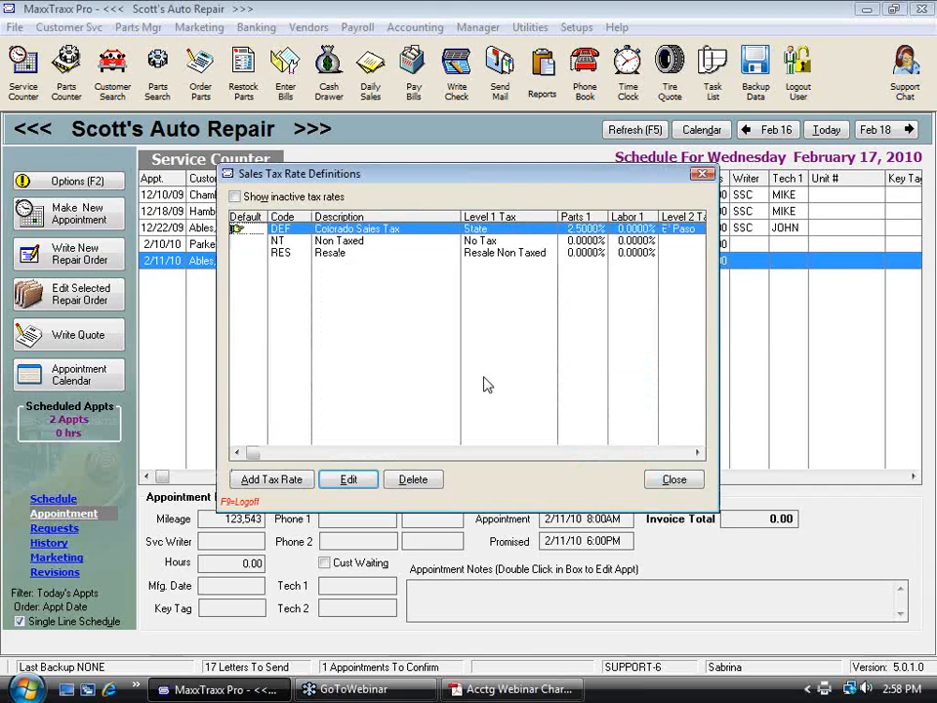
Reopen the Colorado Sales Tax definition to review its State, El Paso and CS City rates, and close it.
{"action": "double_click", "coordinate": [593, 234]}
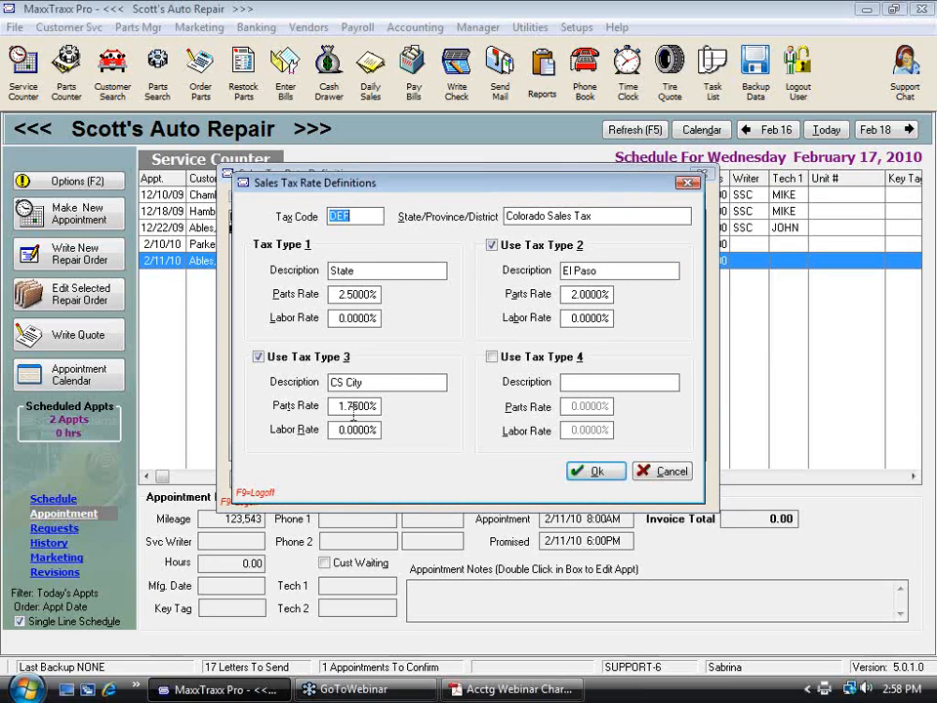
{"action": "left_click", "coordinate": [592, 471]}
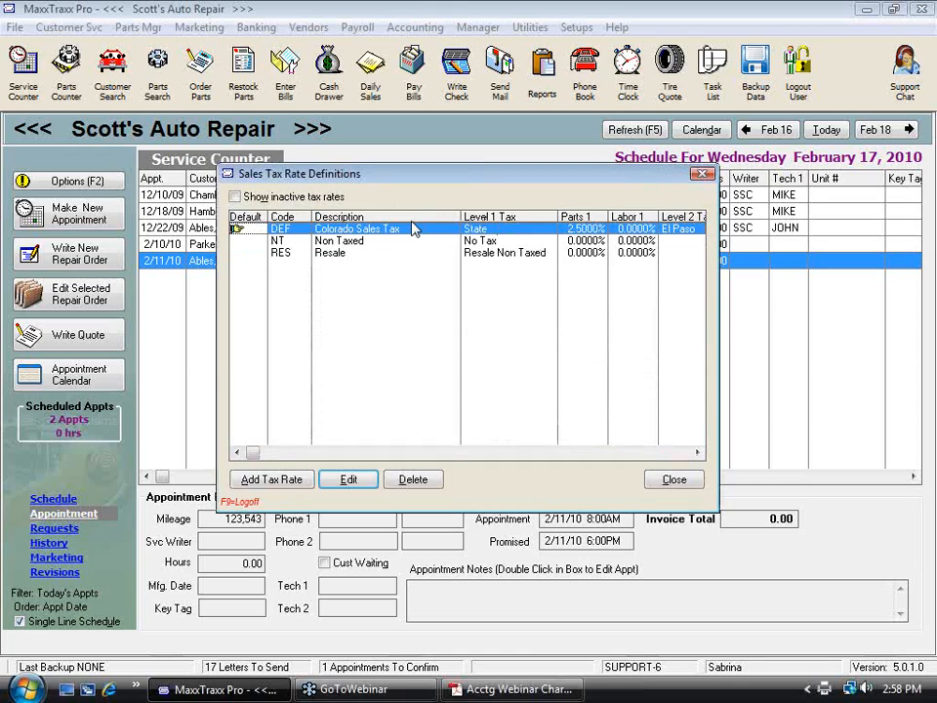
{"action": "double_click", "coordinate": [395, 234]}
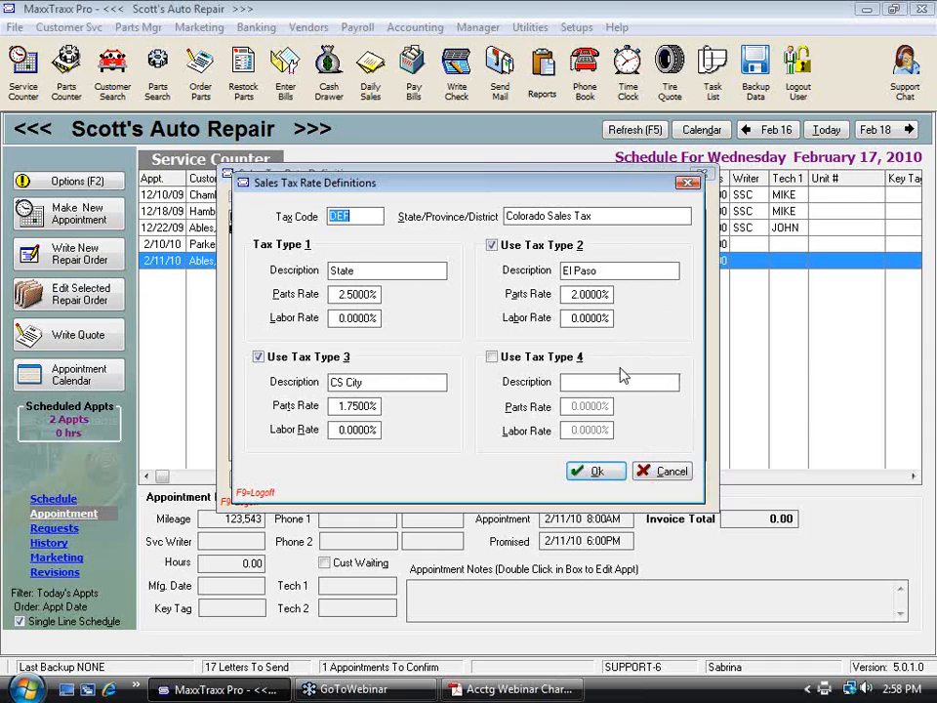
{"action": "left_click", "coordinate": [680, 478]}
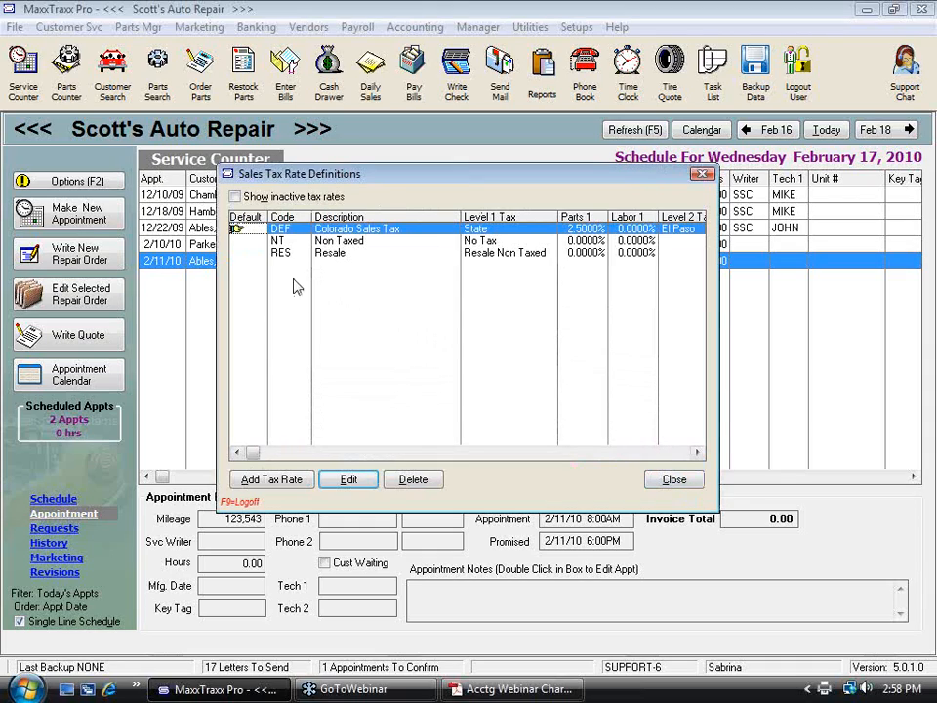
Add a tax rate with code CTY, description County and a parts rate of 8.5%, and close the rate list.
{"action": "left_click", "coordinate": [284, 482]}
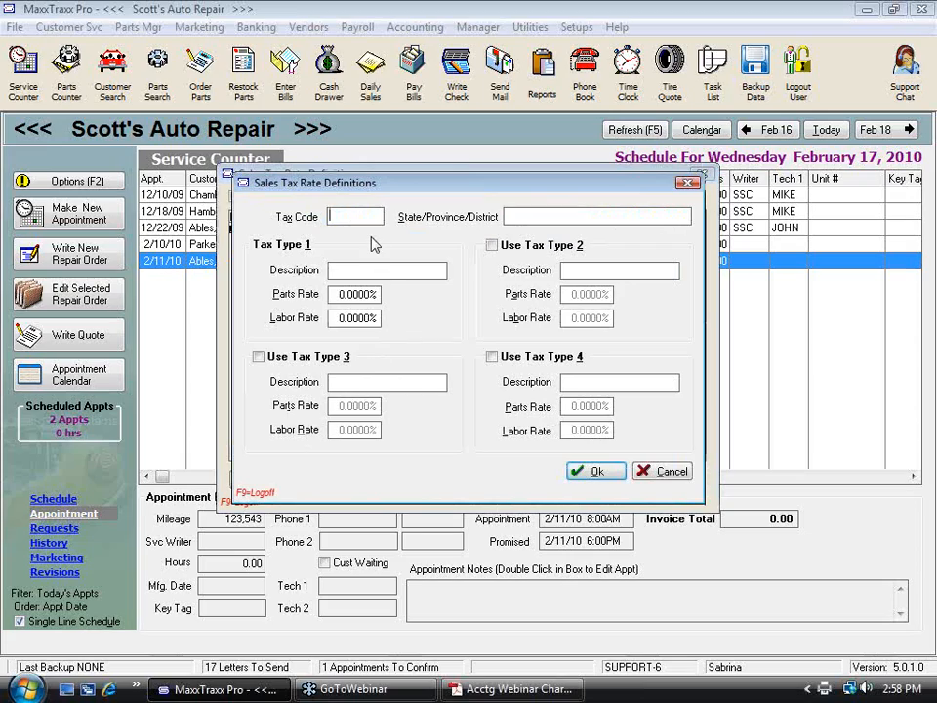
{"action": "type", "text": "CTY"}
{"action": "left_click", "coordinate": [621, 478]}
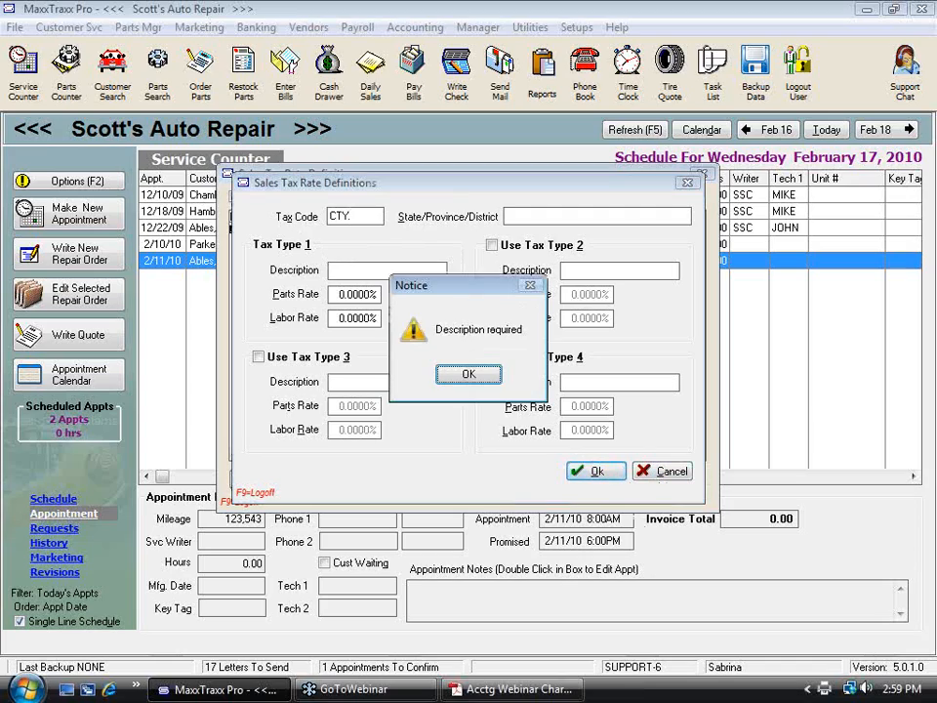
{"action": "left_click", "coordinate": [485, 381]}
{"action": "left_click", "coordinate": [508, 216]}
{"action": "type", "text": "County"}
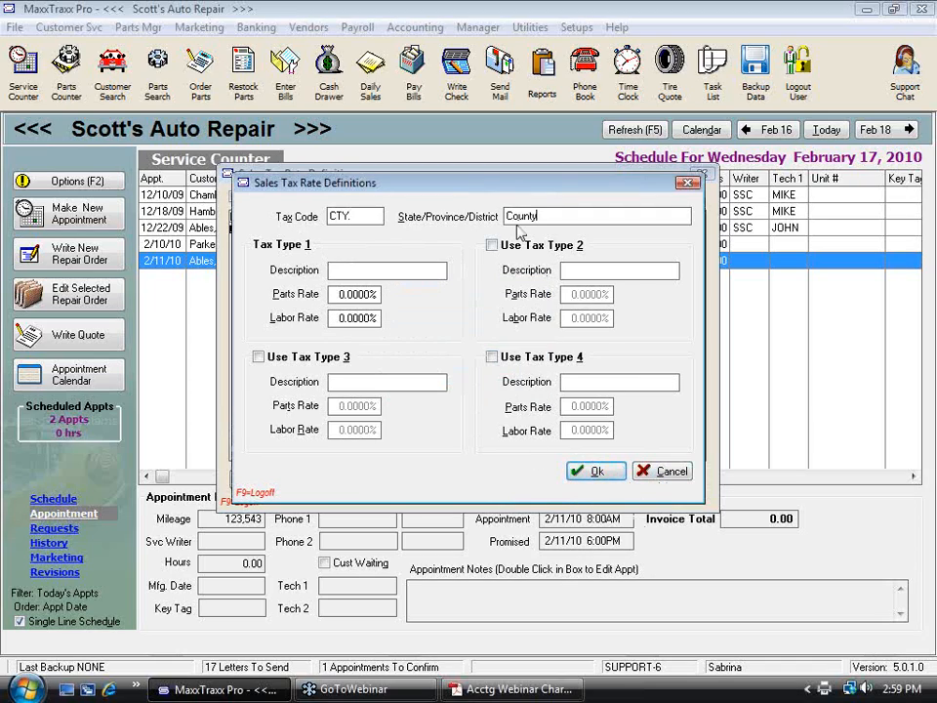
{"action": "left_click", "coordinate": [377, 293]}
{"action": "type", "text": "8.5"}
{"action": "left_click", "coordinate": [595, 470]}
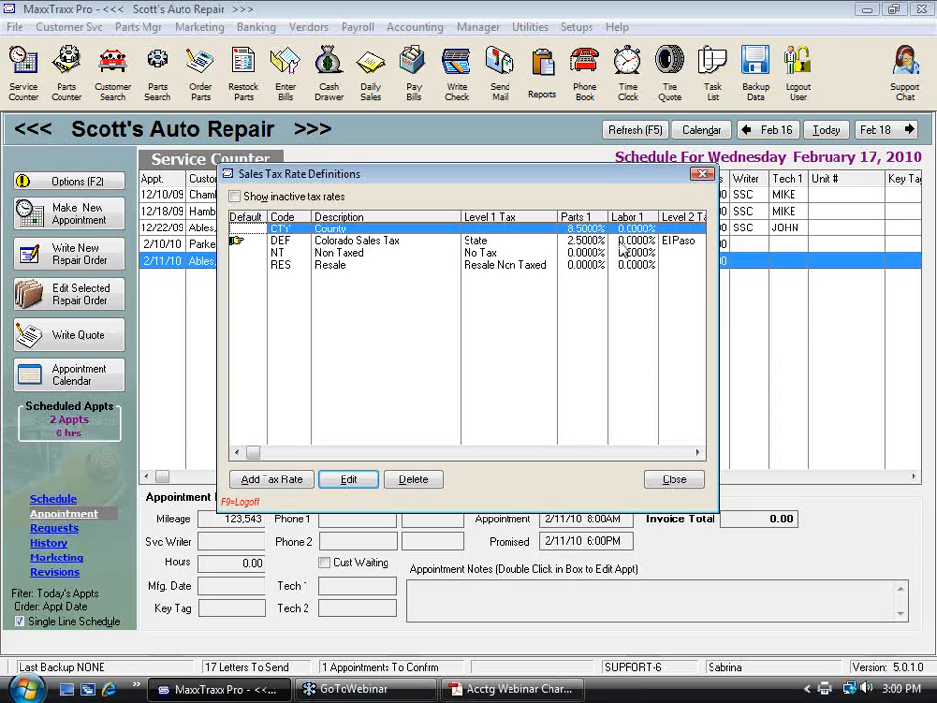
{"action": "left_click", "coordinate": [678, 482]}
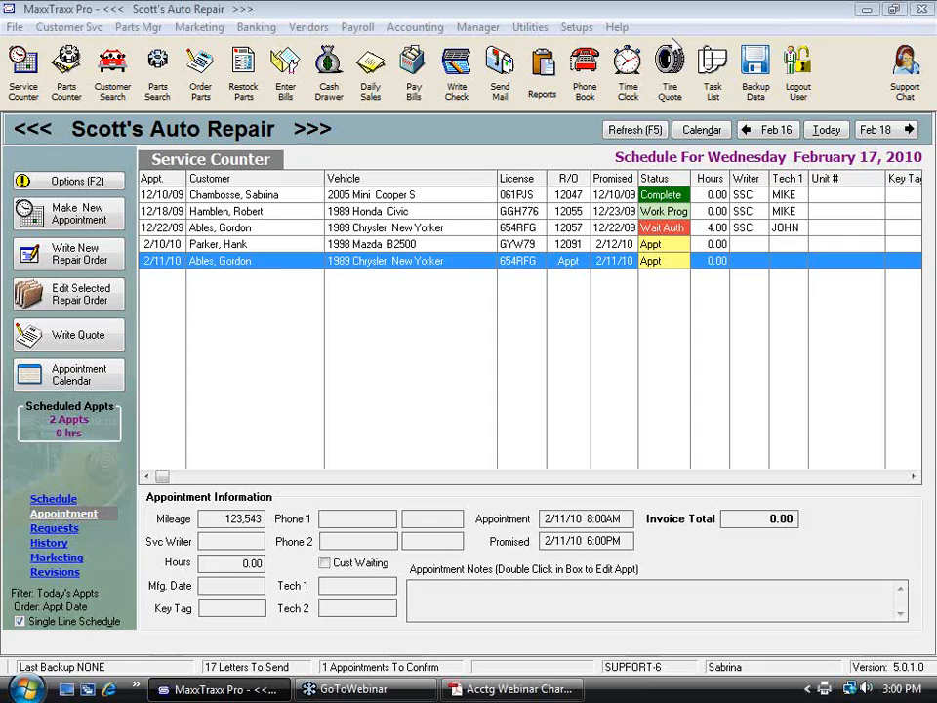
Open and cancel the cash drawer reconciliation, and start a bank deposit into the Checking #1 account.
{"action": "left_click", "coordinate": [372, 100]}
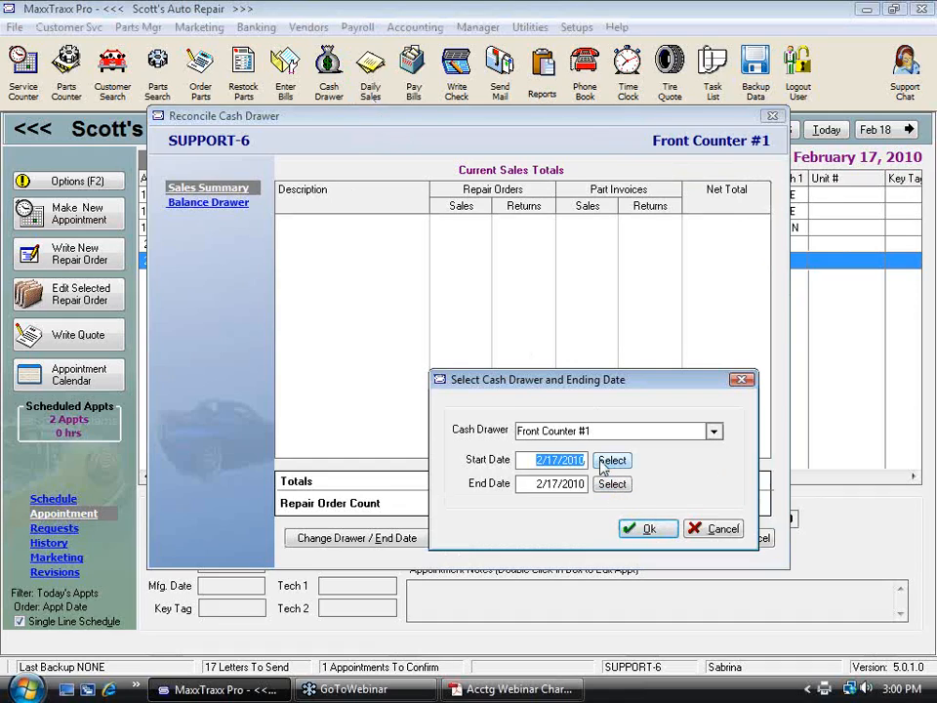
{"action": "left_click", "coordinate": [712, 529]}
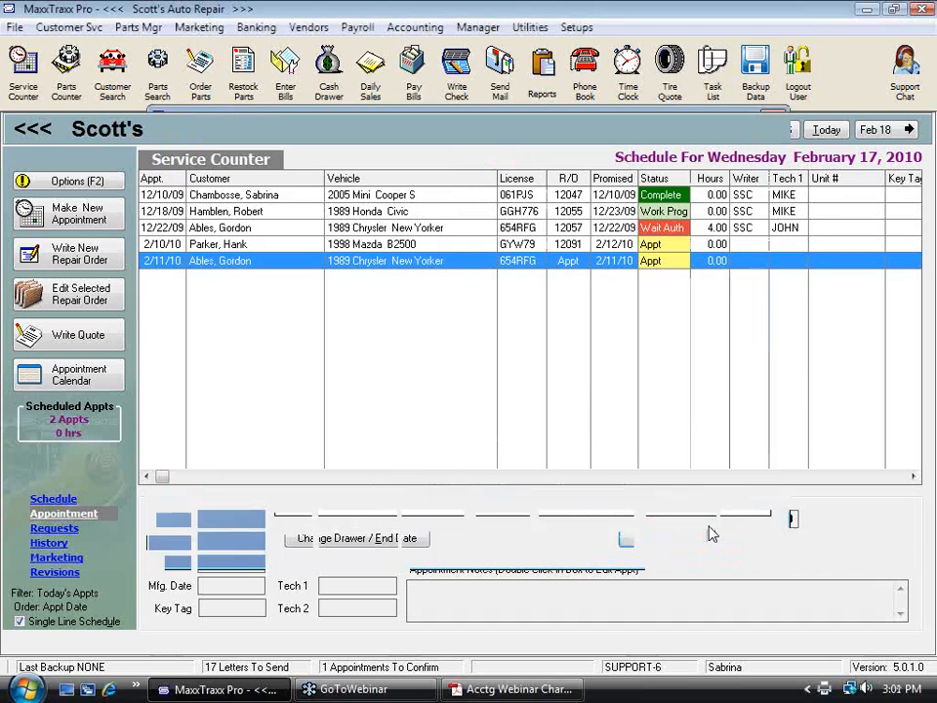
{"action": "left_click", "coordinate": [255, 28]}
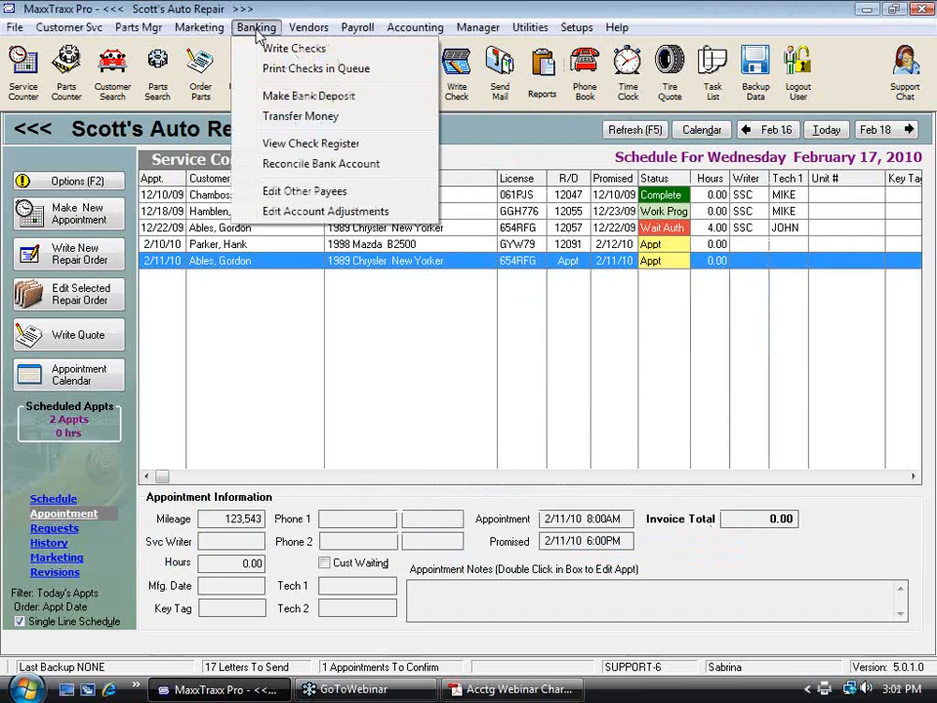
{"action": "left_click", "coordinate": [294, 96]}
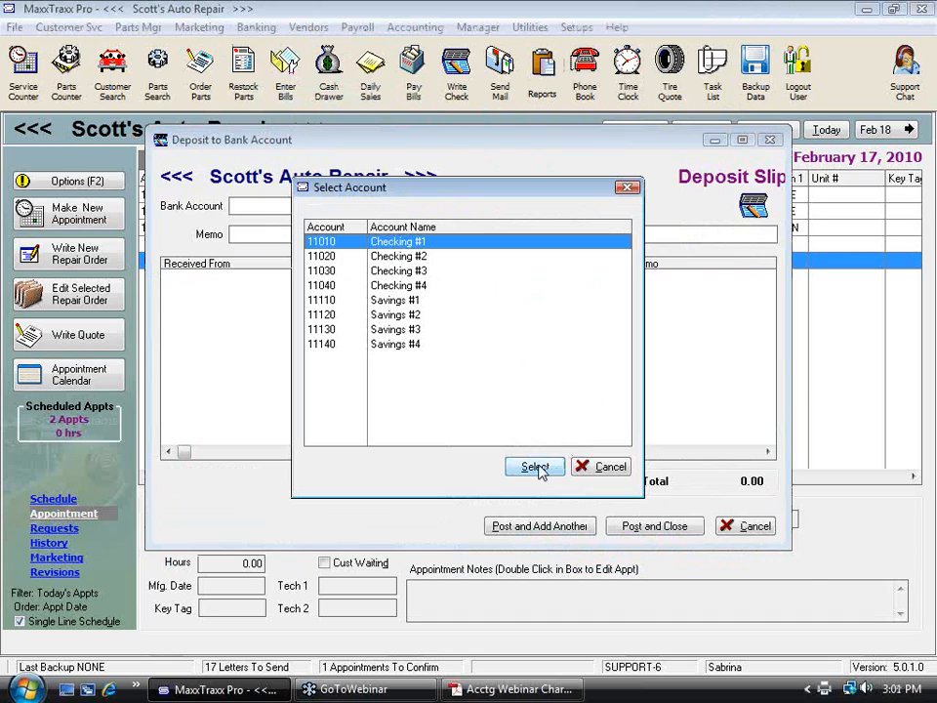
{"action": "left_click", "coordinate": [535, 467]}
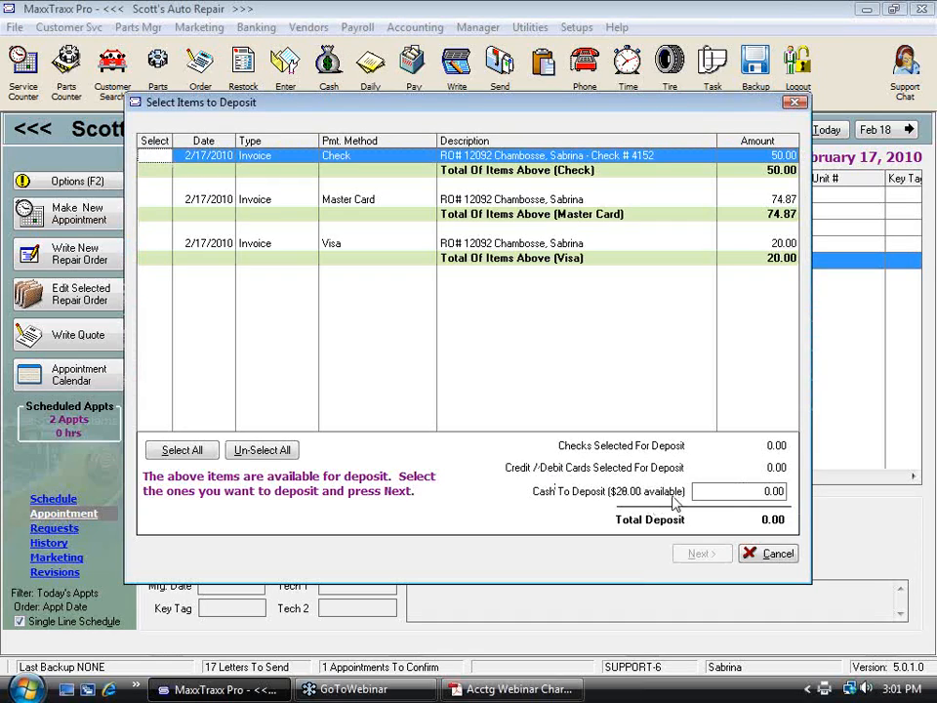
{"action": "left_click", "coordinate": [732, 492]}
{"action": "type", "text": "1"}
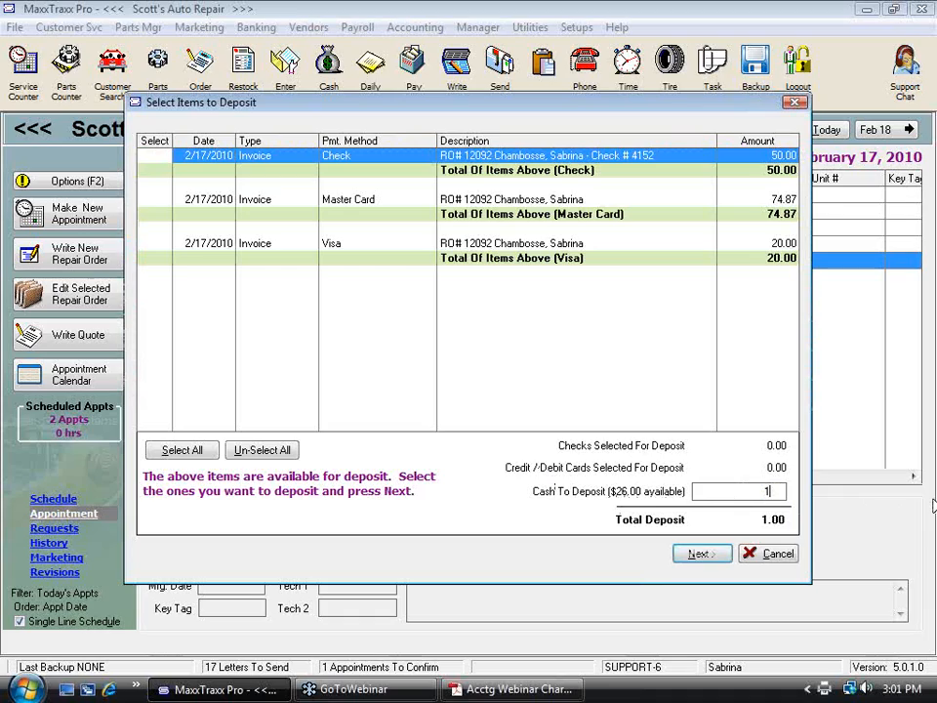
{"action": "type", "text": "0"}
{"action": "key", "text": "Tab"}
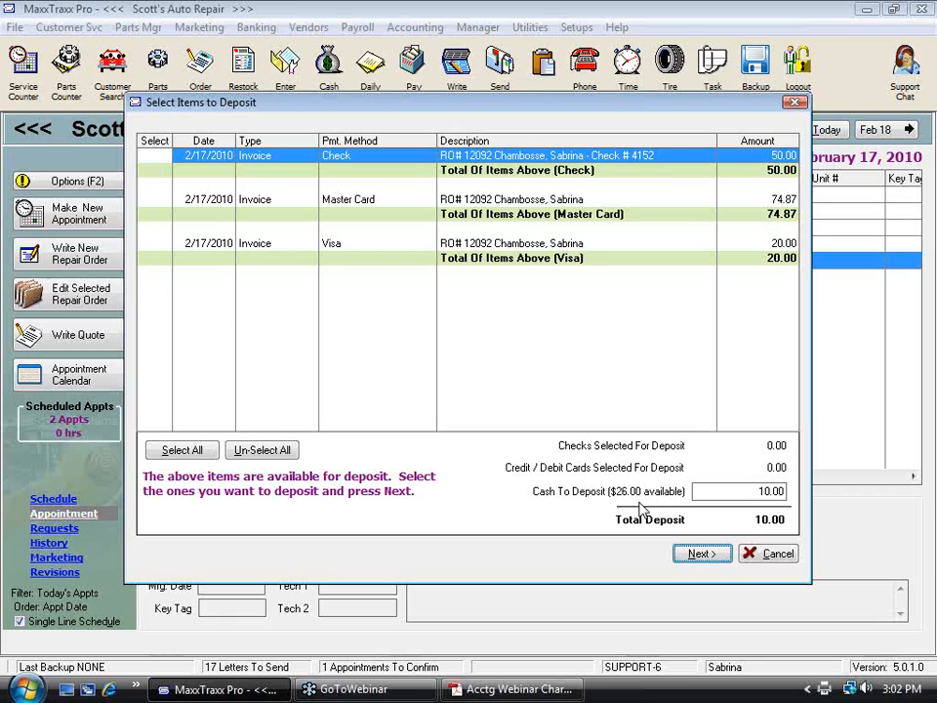
{"action": "left_click", "coordinate": [772, 554]}
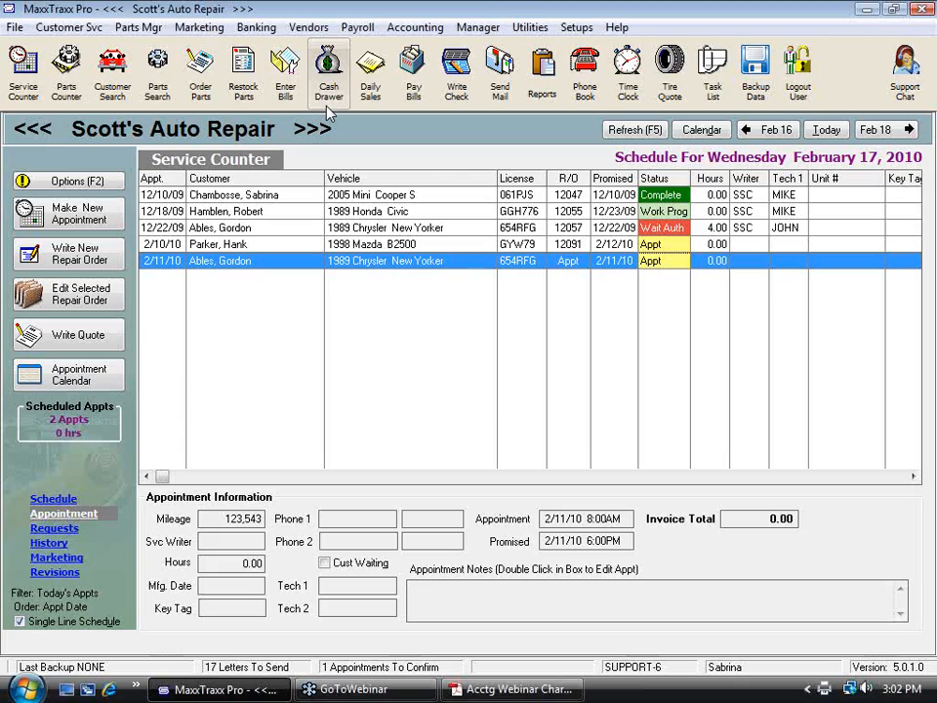
Generate the daily sales report for the Front Counter #1 cash drawer from 2/01/2010 to 2/15/2010.
{"action": "left_click", "coordinate": [372, 78]}
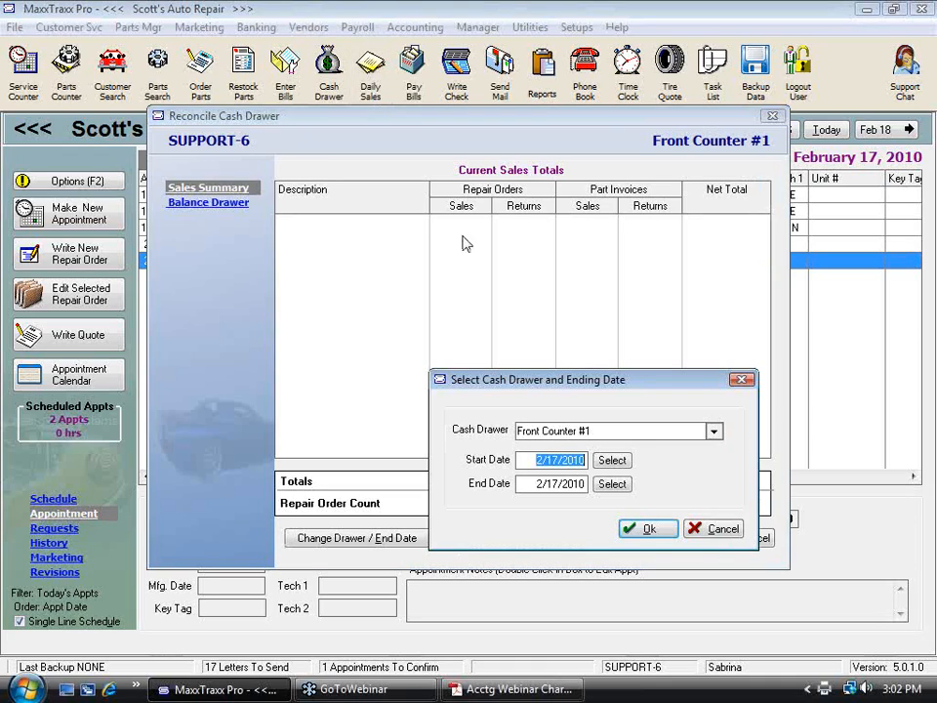
{"action": "left_click", "coordinate": [612, 460]}
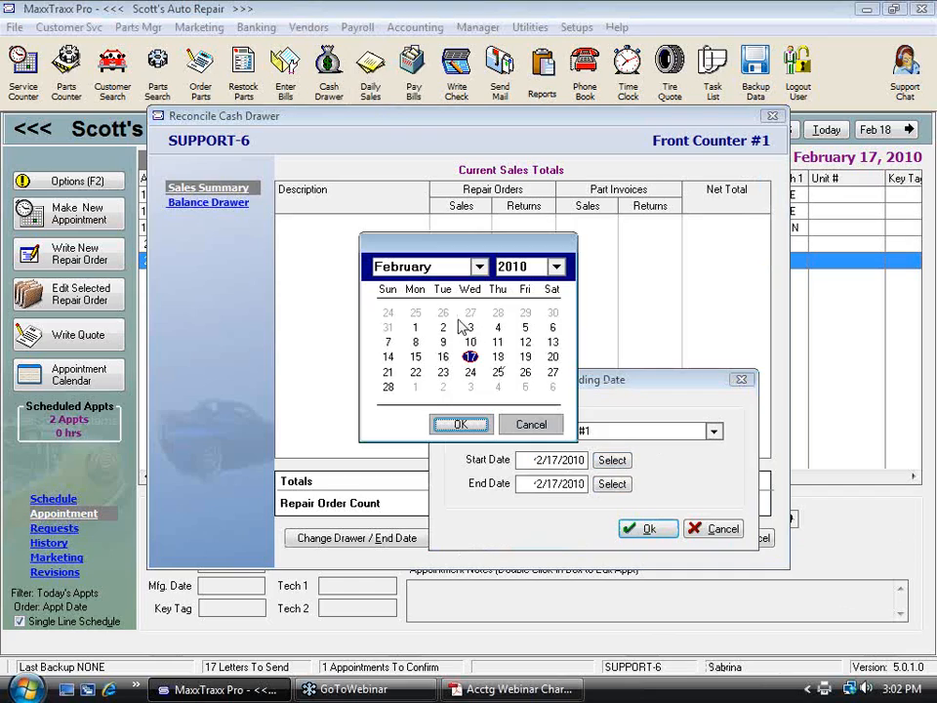
{"action": "left_click", "coordinate": [415, 327]}
{"action": "left_click", "coordinate": [460, 424]}
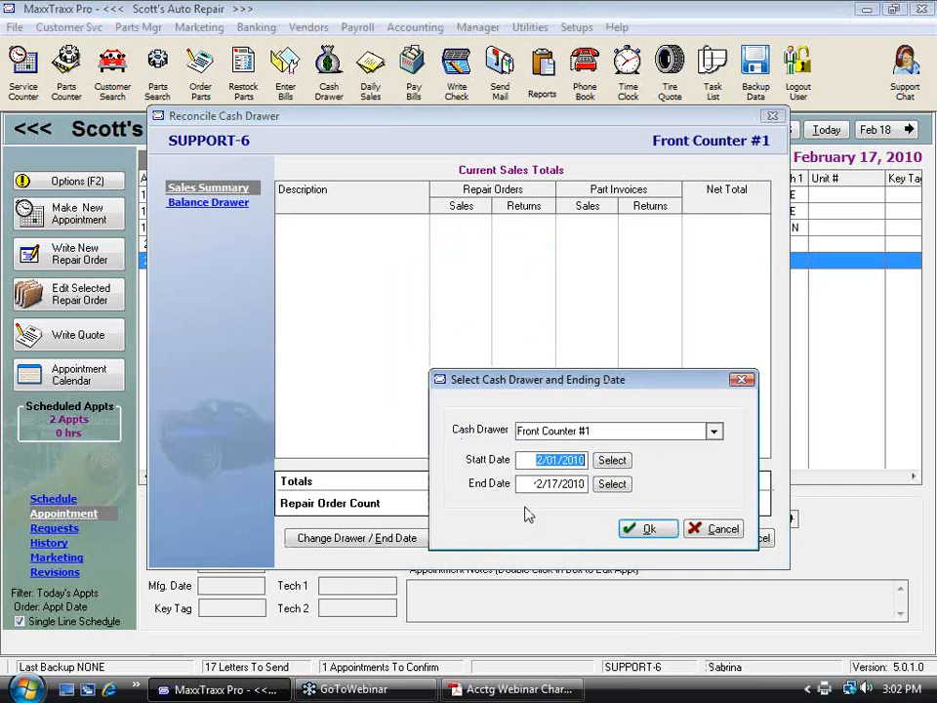
{"action": "left_click", "coordinate": [612, 484]}
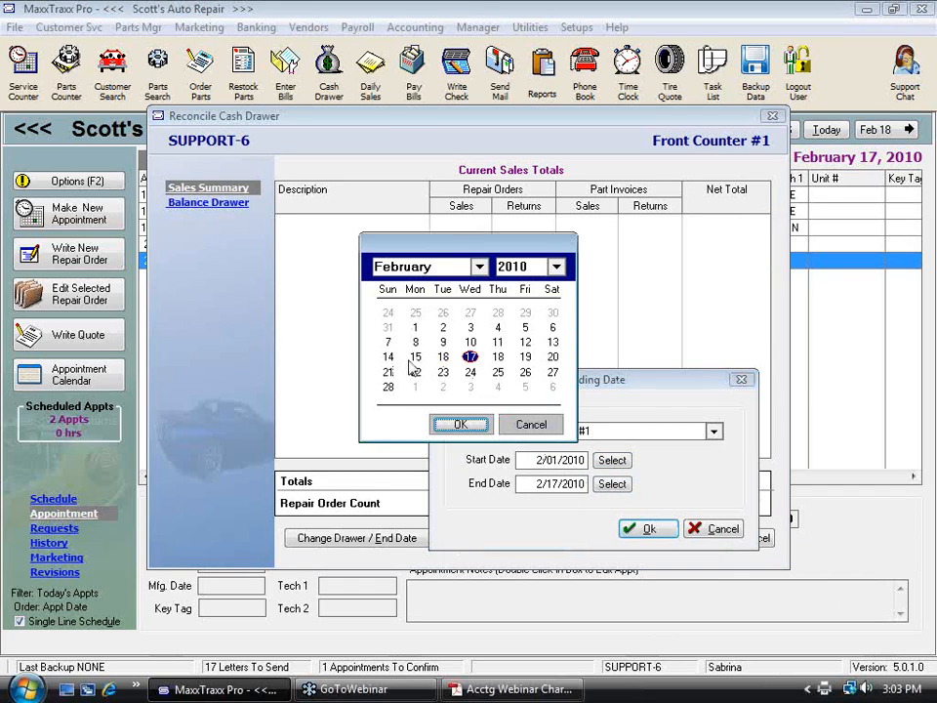
{"action": "left_click", "coordinate": [415, 356]}
{"action": "left_click", "coordinate": [460, 424]}
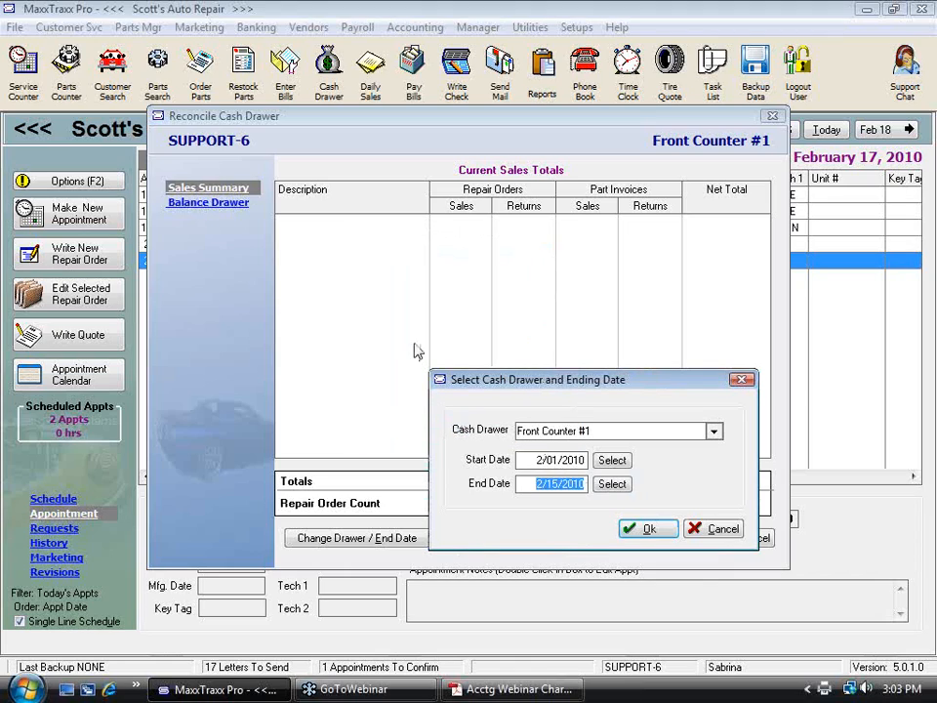
{"action": "left_click", "coordinate": [644, 529]}
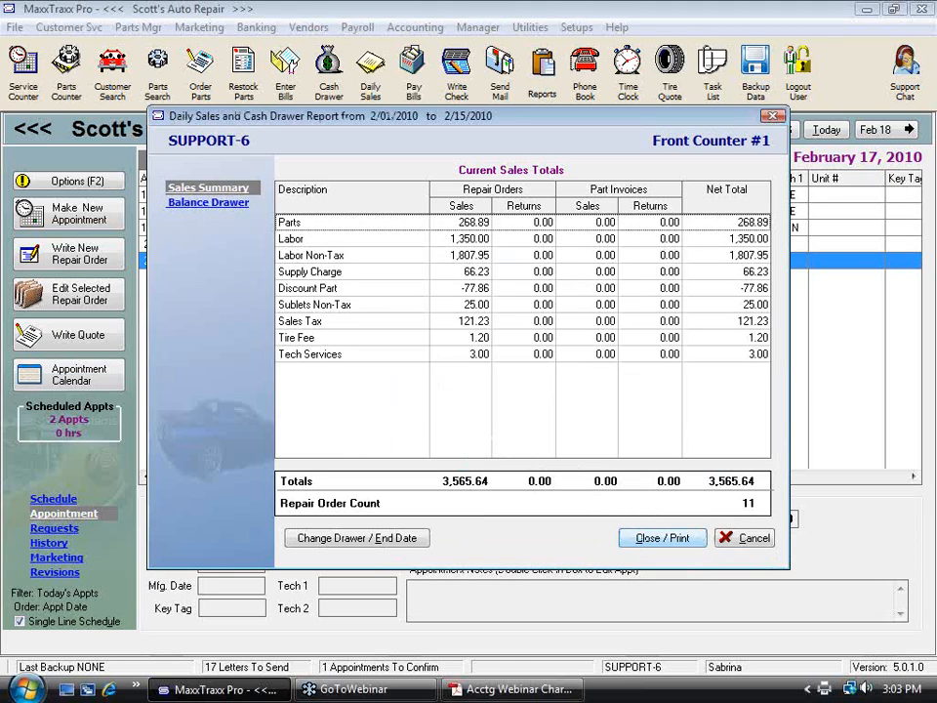
In the drawer balancing, enter 890.51 as counted cash and 100.00 as beginning cash in the drawer.
{"action": "left_click", "coordinate": [208, 202]}
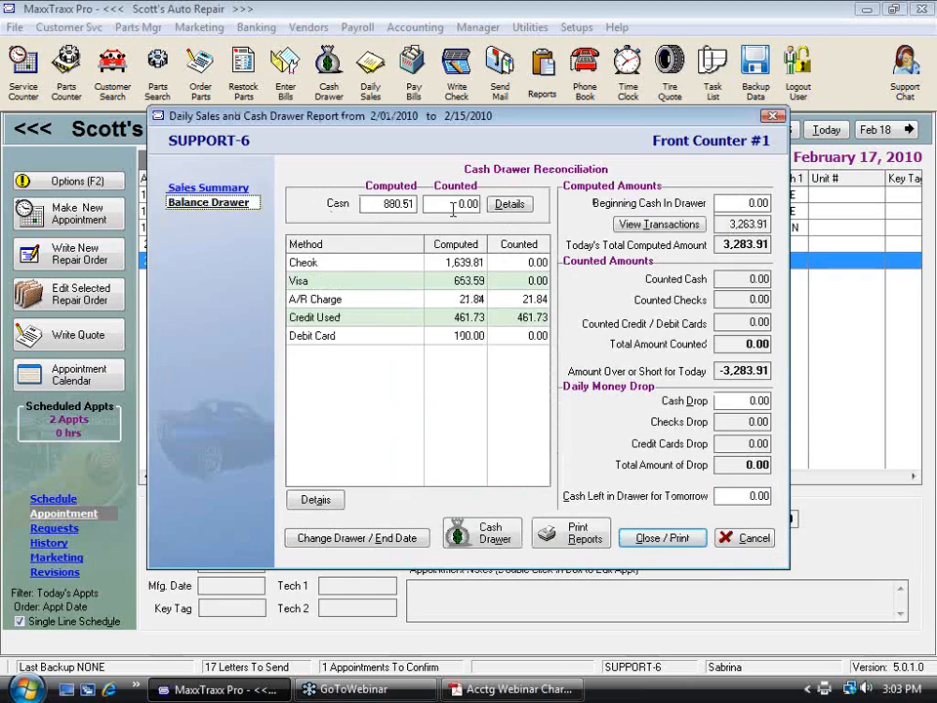
{"action": "left_click_drag", "start_coordinate": [454, 207], "coordinate": [549, 201]}
{"action": "type", "text": "890.51"}
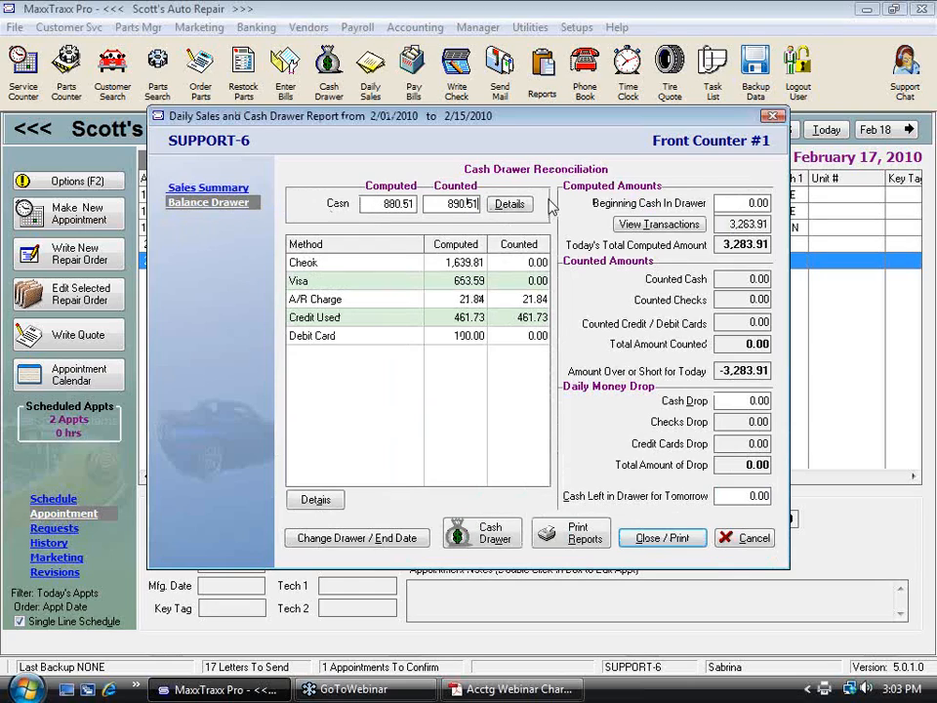
{"action": "key", "text": "Tab"}
{"action": "key", "text": "Tab"}
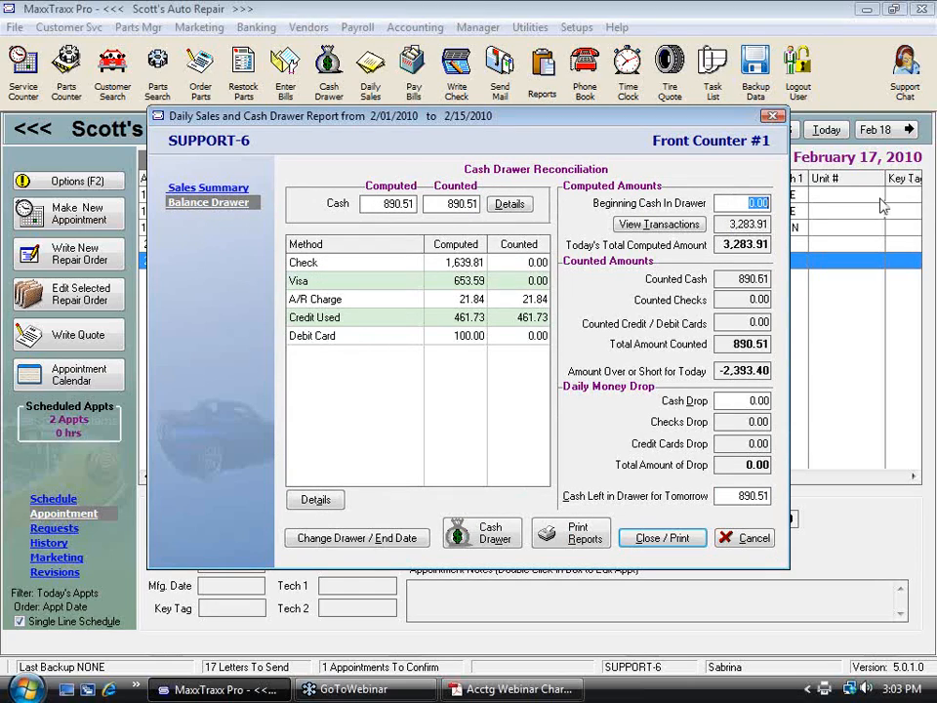
{"action": "type", "text": "100"}
{"action": "key", "text": "Tab"}
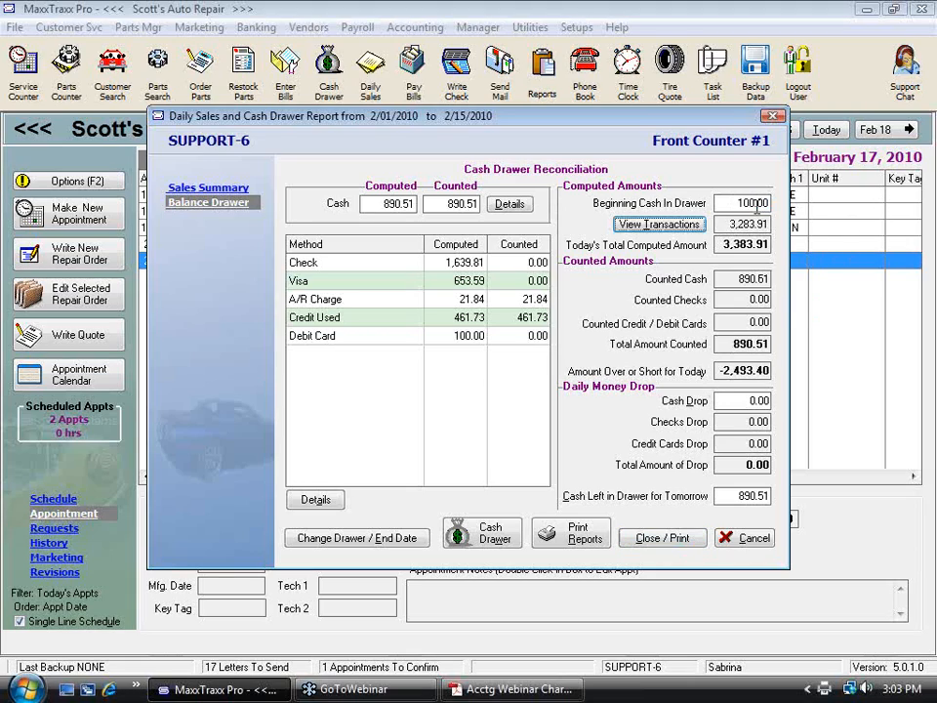
Mark all check payments and all Visa payments as cleared in the cash drawer reconciliation.
{"action": "double_click", "coordinate": [345, 272]}
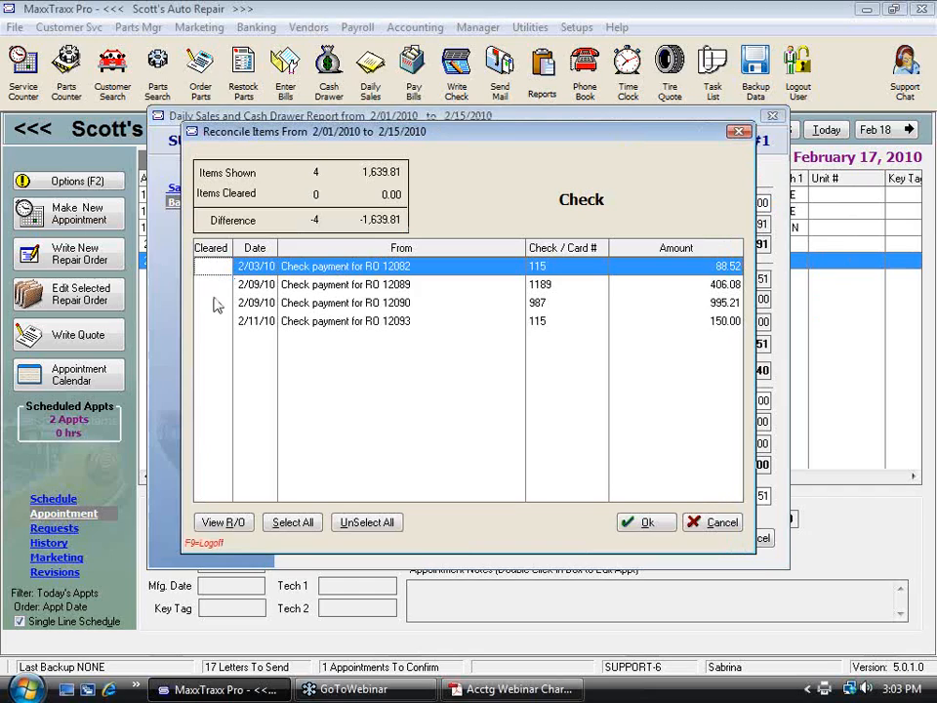
{"action": "left_click", "coordinate": [262, 522]}
{"action": "left_click", "coordinate": [669, 524]}
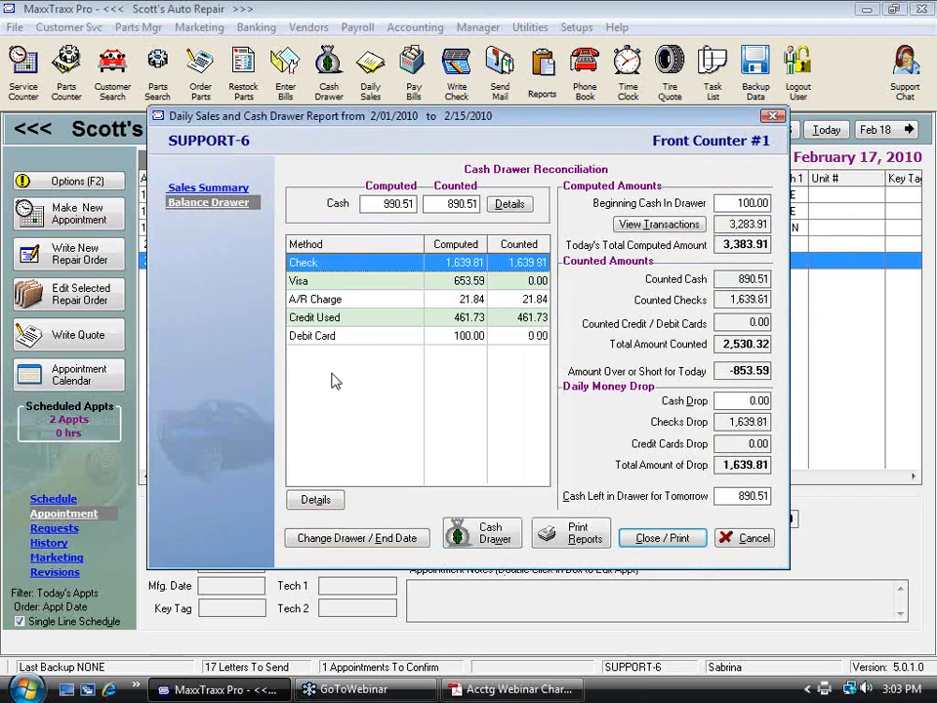
{"action": "double_click", "coordinate": [337, 287]}
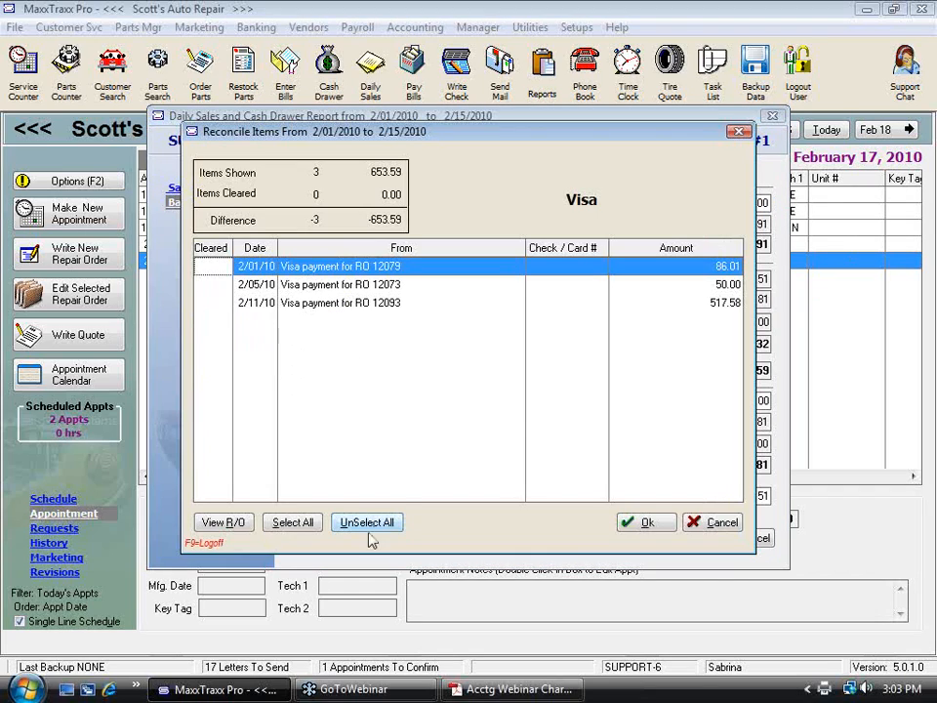
{"action": "left_click", "coordinate": [299, 524]}
{"action": "left_click", "coordinate": [646, 524]}
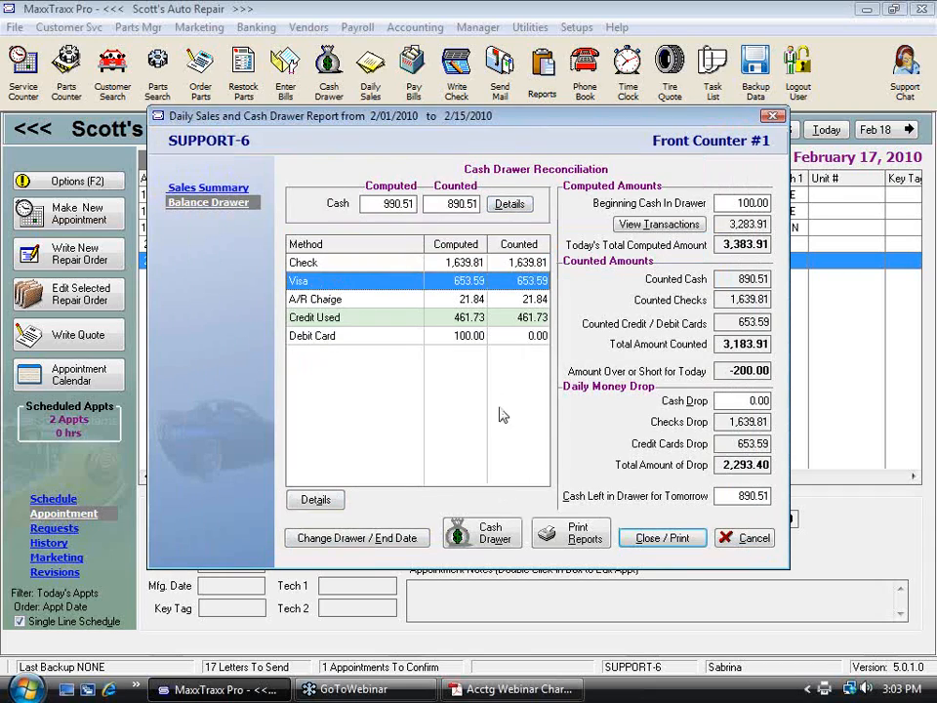
Mark the debit card payment as cleared, and close out the cash drawer without printing the closing reports.
{"action": "double_click", "coordinate": [318, 335]}
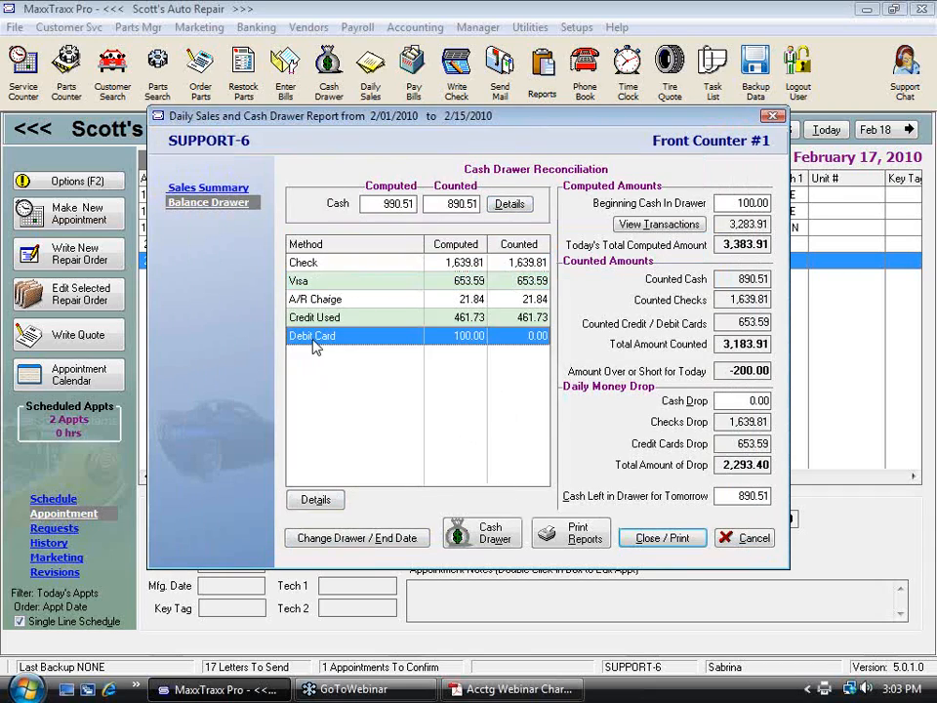
{"action": "left_click", "coordinate": [217, 268]}
{"action": "left_click", "coordinate": [646, 522]}
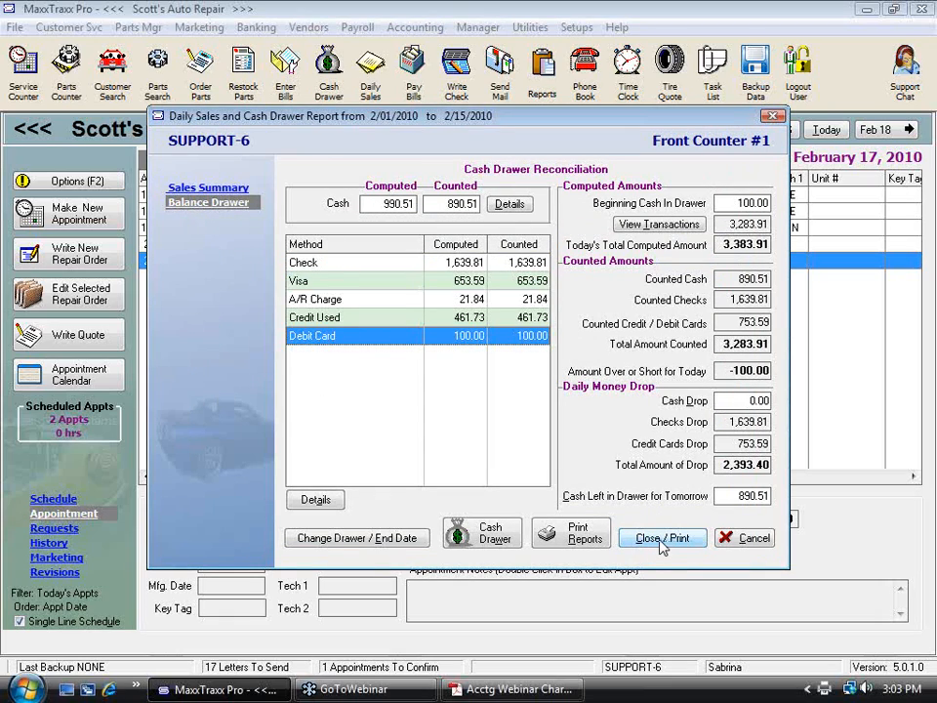
{"action": "left_click", "coordinate": [694, 543]}
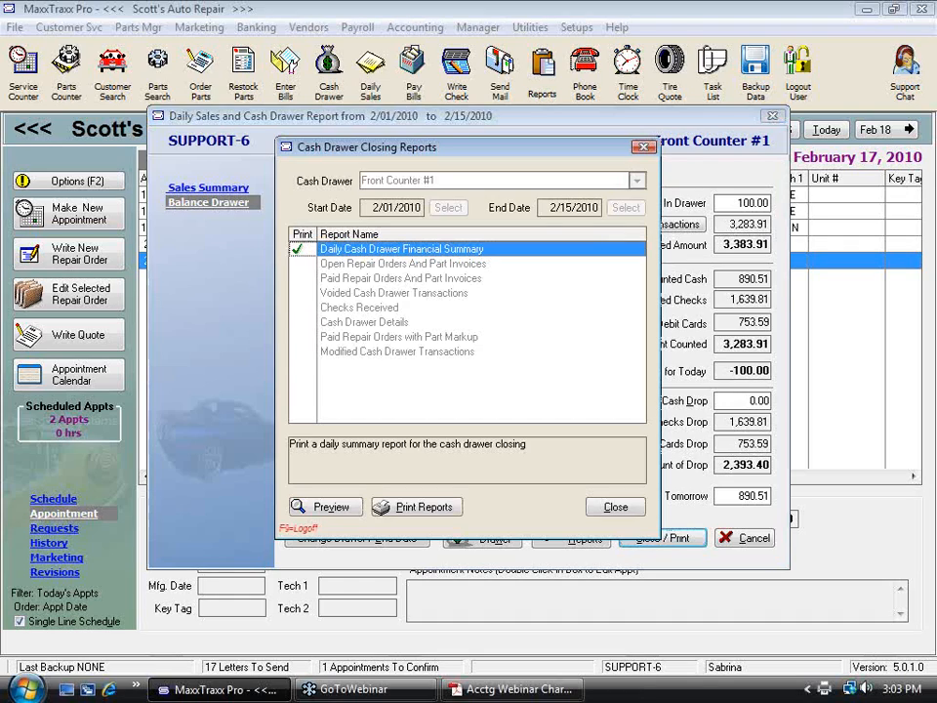
{"action": "left_click", "coordinate": [616, 506]}
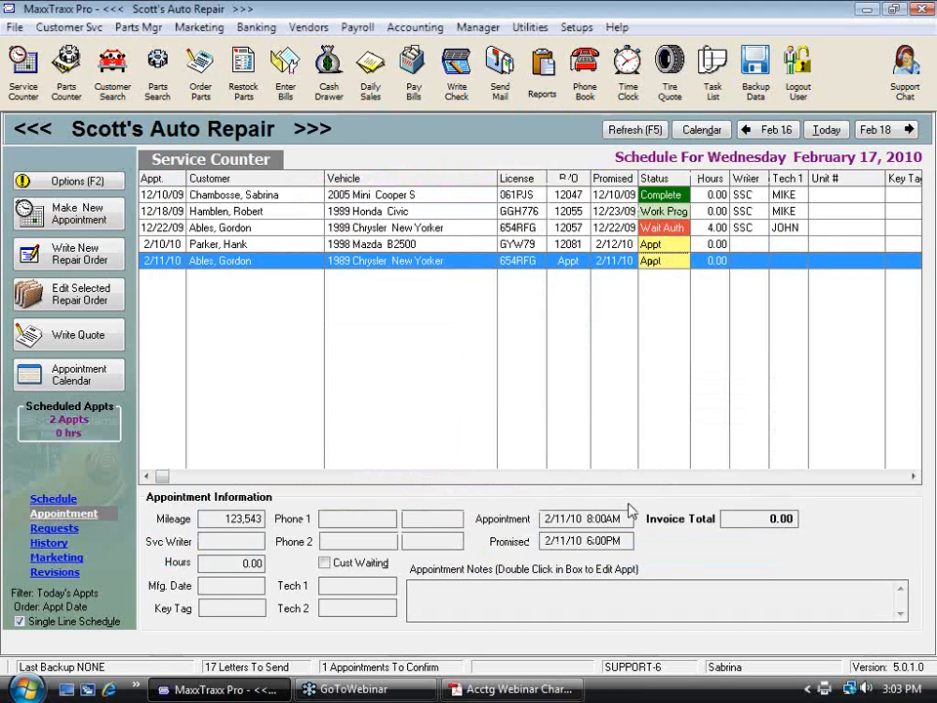
Review the Front Counter #1 daily sales summary from 2/01/2010 to 2/17/2010, and cancel the reconciliation.
{"action": "left_click", "coordinate": [368, 86]}
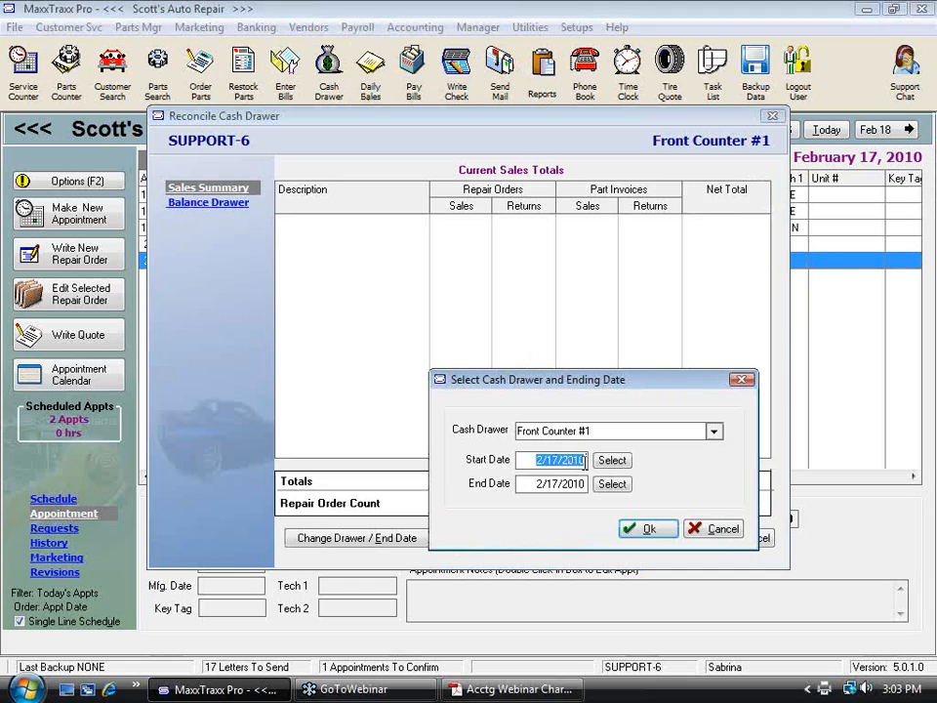
{"action": "left_click", "coordinate": [612, 460]}
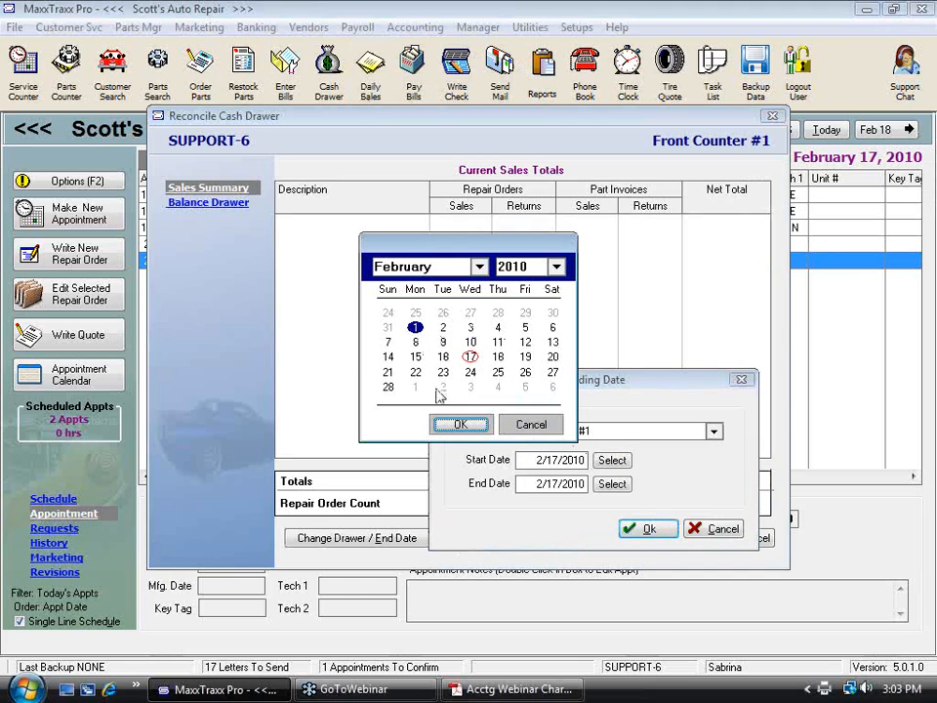
{"action": "left_click", "coordinate": [460, 424]}
{"action": "left_click", "coordinate": [649, 528]}
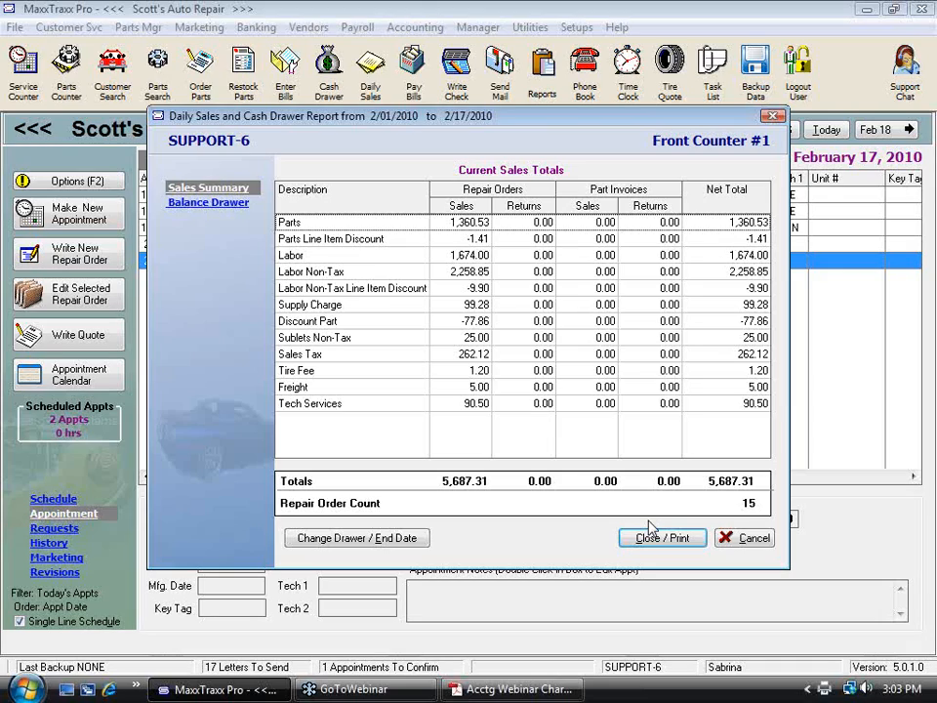
{"action": "left_click", "coordinate": [744, 540]}
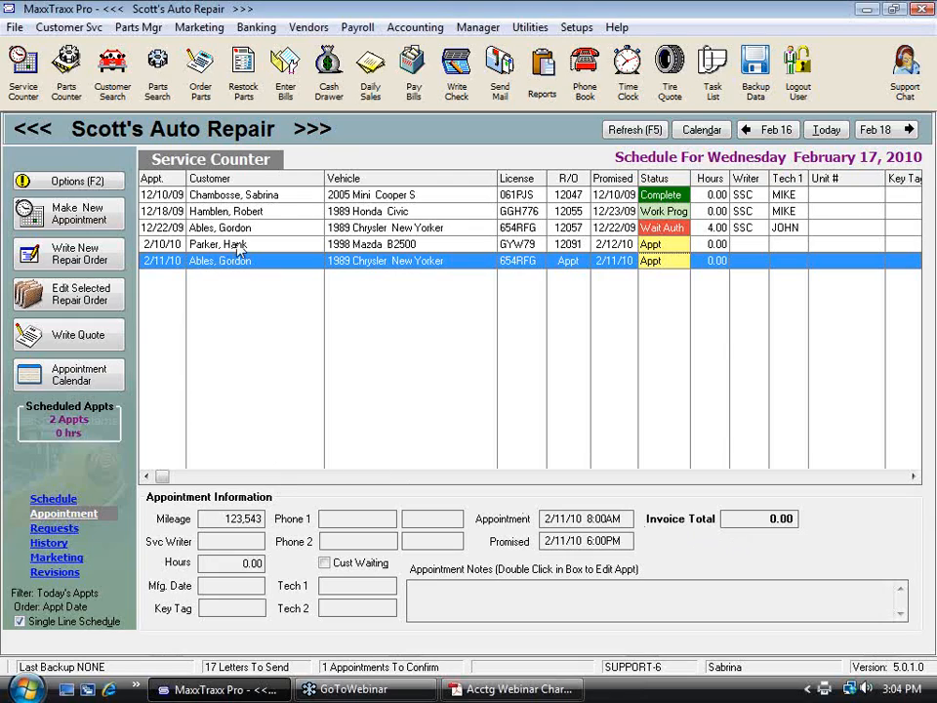
List the current cash drawer transactions from 2/03/2010 to 2/17/2010.
{"action": "left_click", "coordinate": [334, 102]}
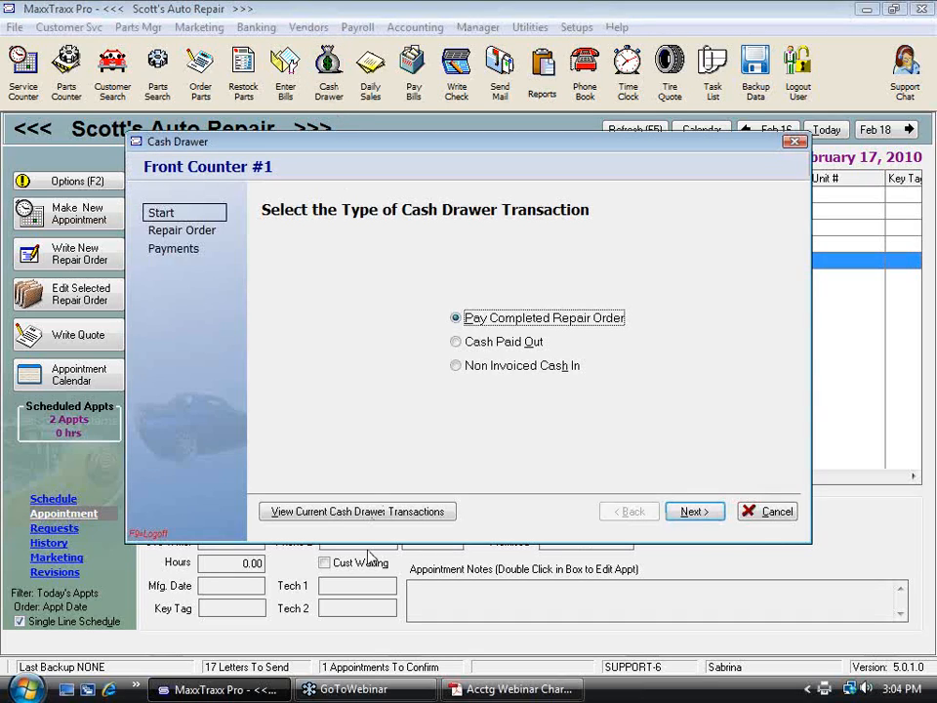
{"action": "left_click", "coordinate": [386, 511]}
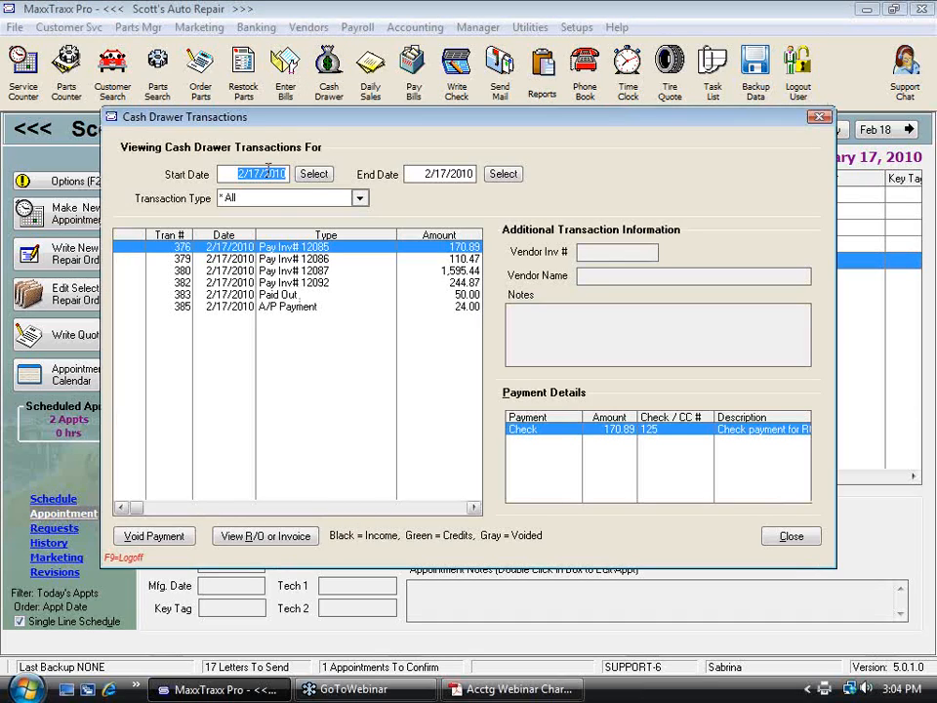
{"action": "left_click", "coordinate": [313, 174]}
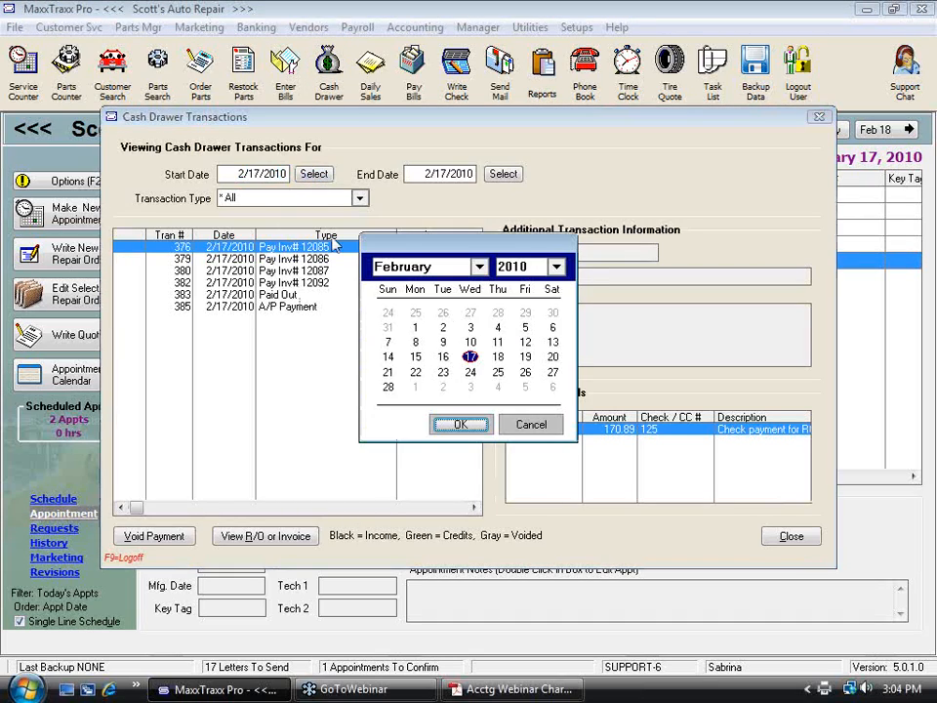
{"action": "left_click", "coordinate": [470, 327]}
{"action": "left_click", "coordinate": [460, 423]}
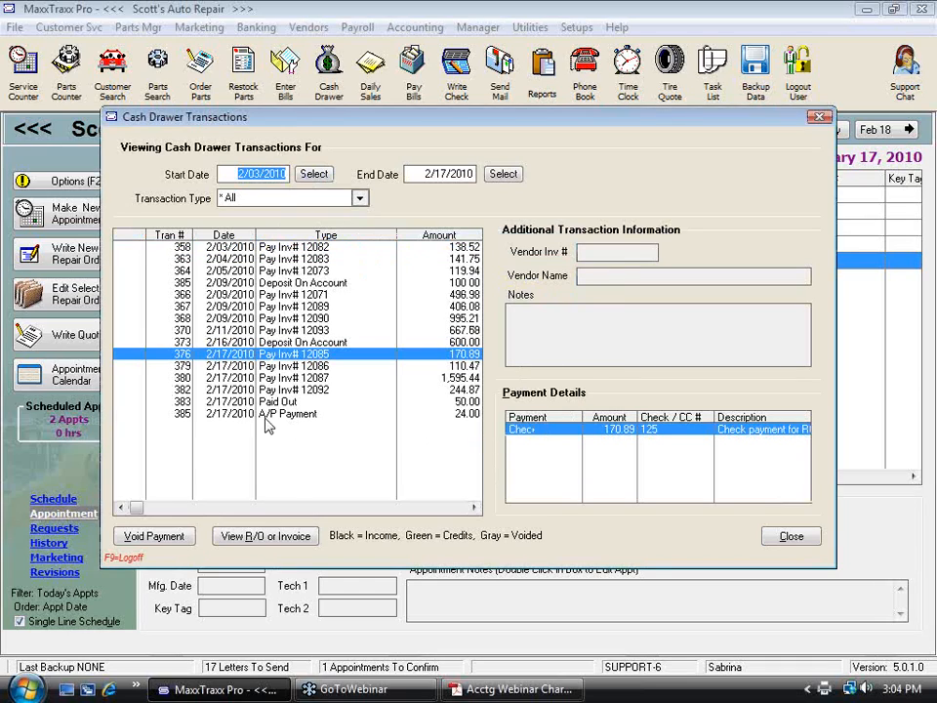
Try to void the cash payment of the invoice paid on 2/03/2010, and close the cash drawer transactions list.
{"action": "left_click", "coordinate": [186, 247]}
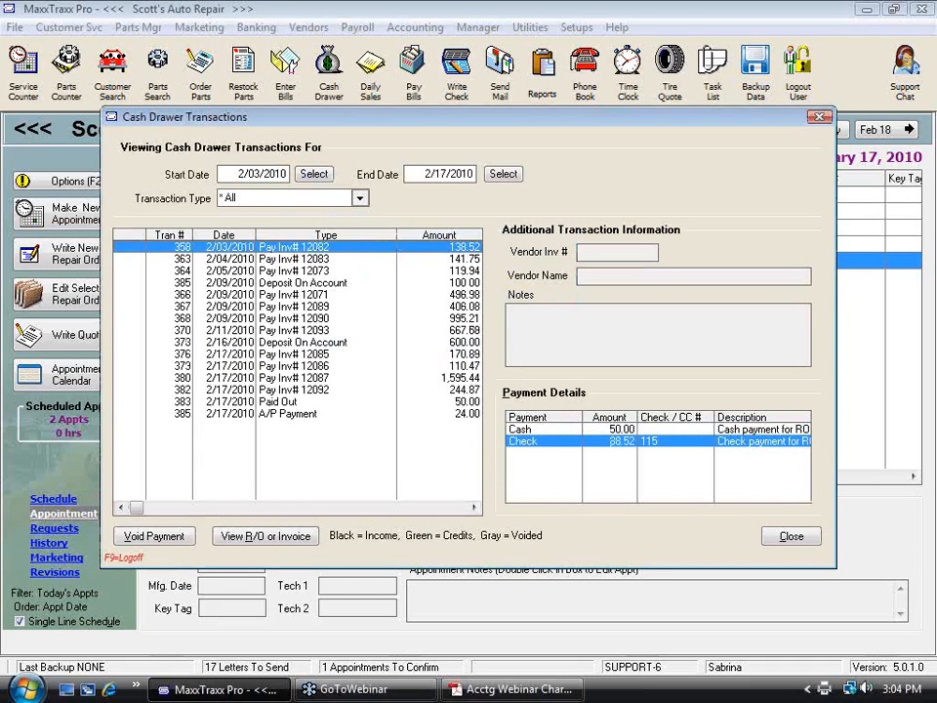
{"action": "left_click", "coordinate": [615, 429]}
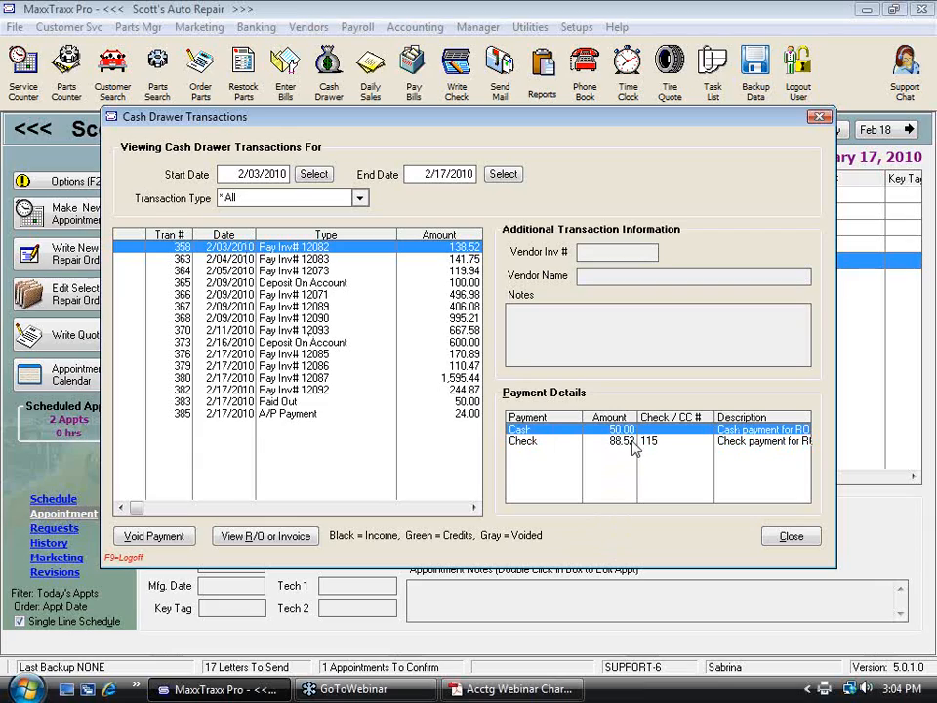
{"action": "left_click", "coordinate": [633, 441]}
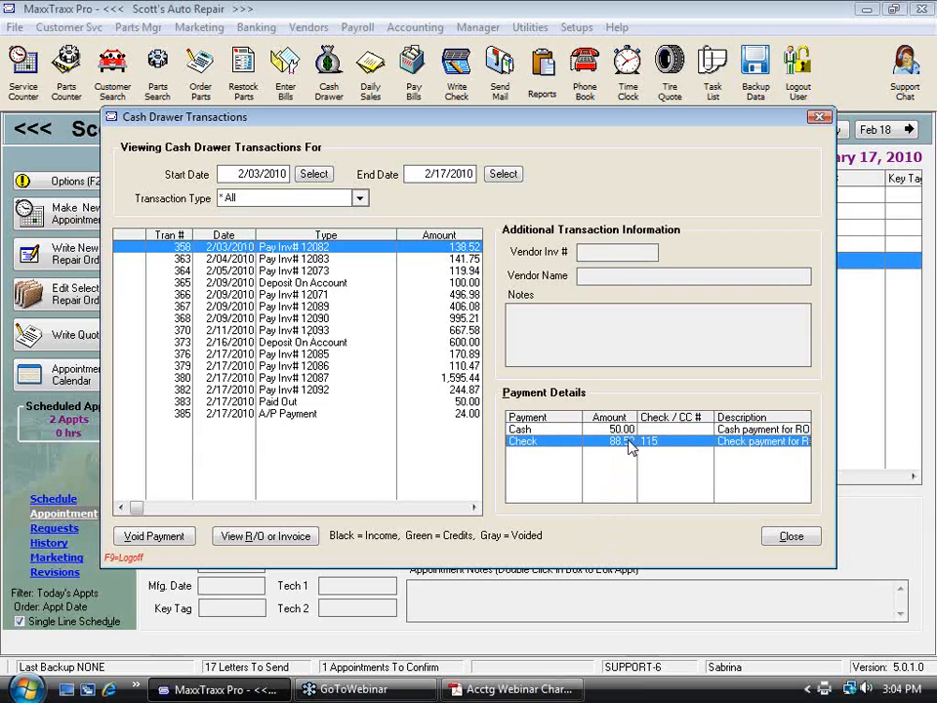
{"action": "left_click", "coordinate": [635, 431]}
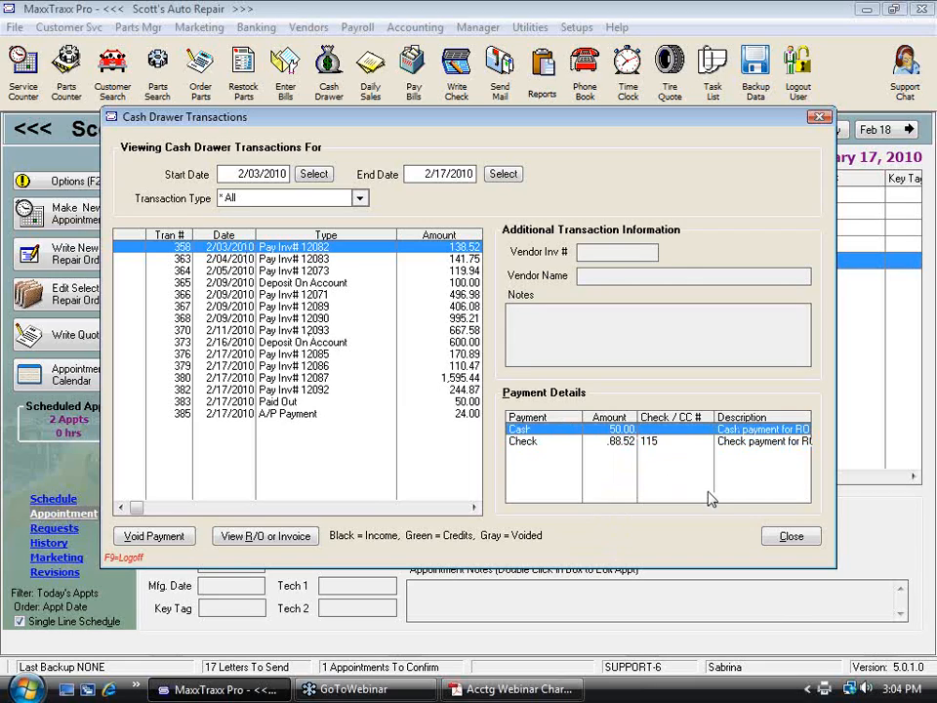
{"action": "left_click", "coordinate": [182, 537]}
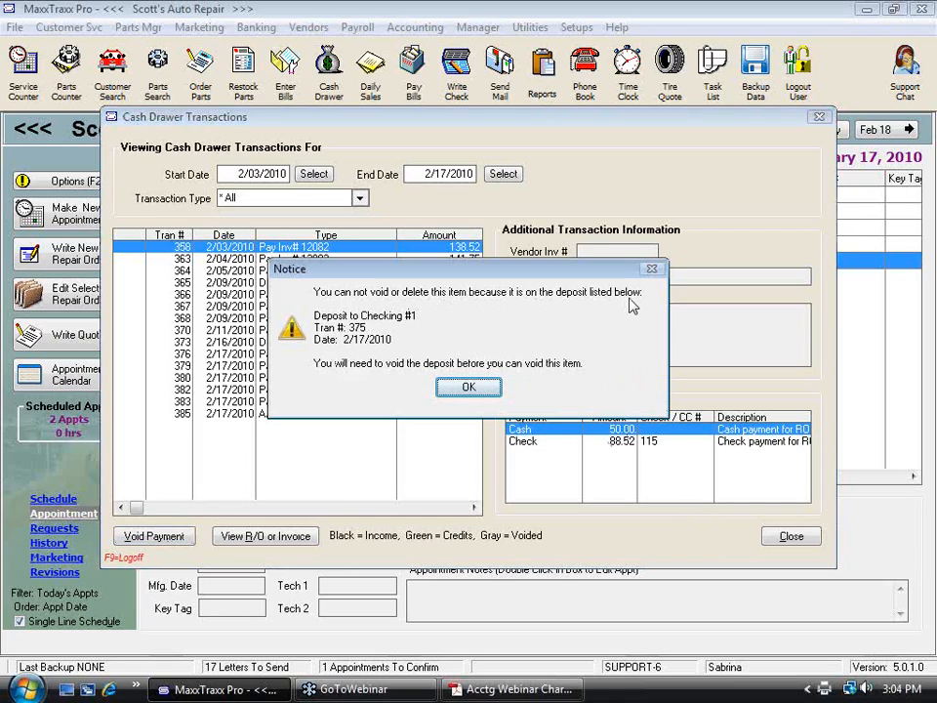
{"action": "left_click", "coordinate": [479, 389]}
{"action": "left_click", "coordinate": [791, 538]}
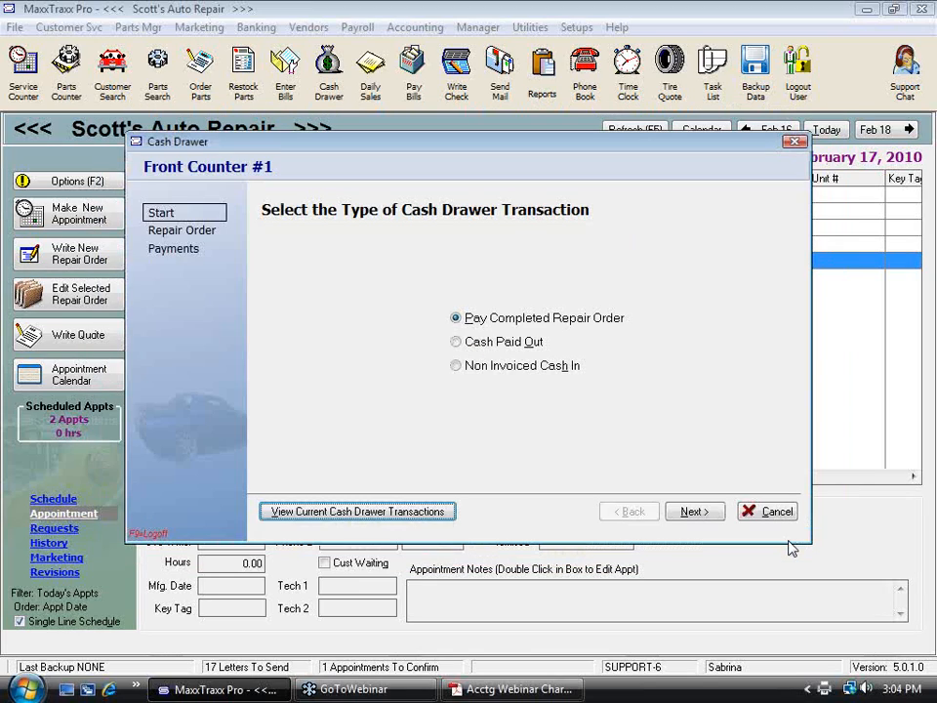
Leave the cash drawer, open the Checking #1 register, and review the items in the 2/17/2010 bank deposit of 6,636.73.
{"action": "left_click", "coordinate": [763, 510]}
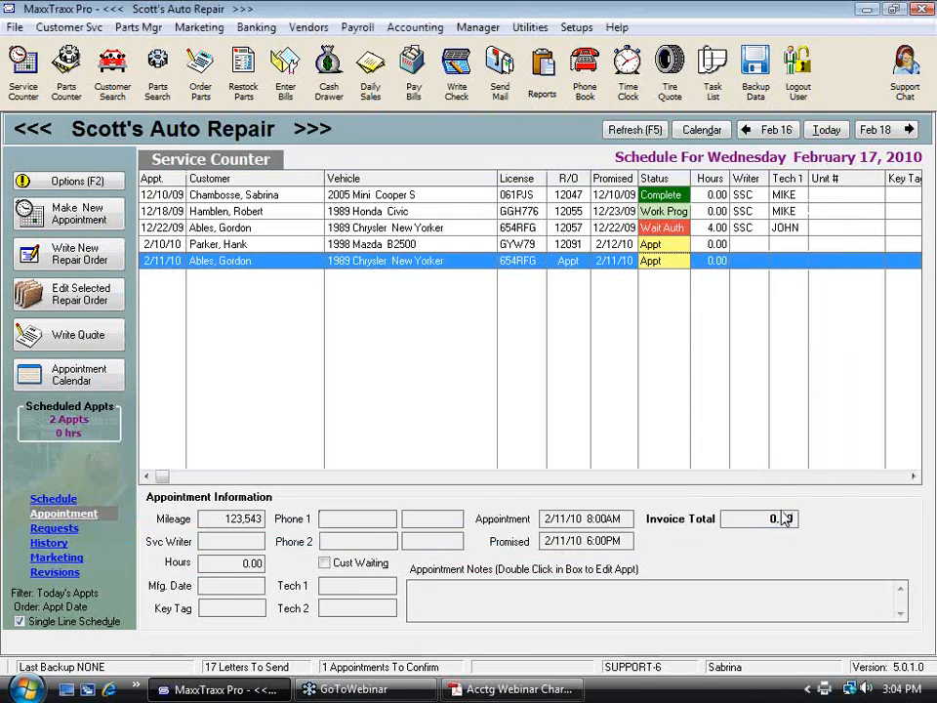
{"action": "left_click", "coordinate": [253, 27]}
{"action": "left_click", "coordinate": [298, 144]}
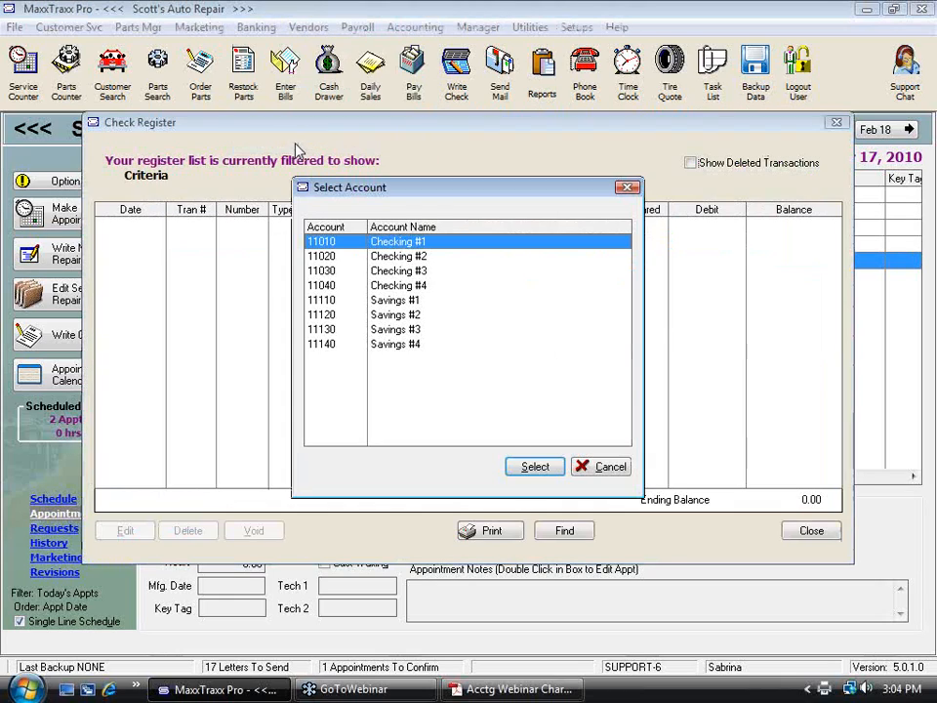
{"action": "left_click", "coordinate": [534, 466]}
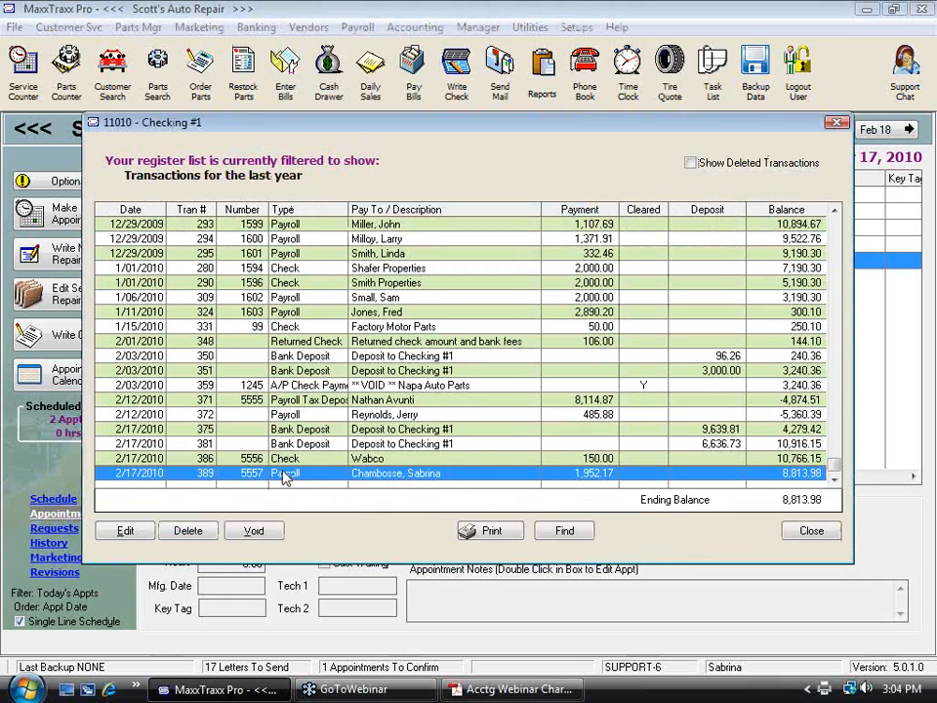
{"action": "left_click", "coordinate": [306, 445]}
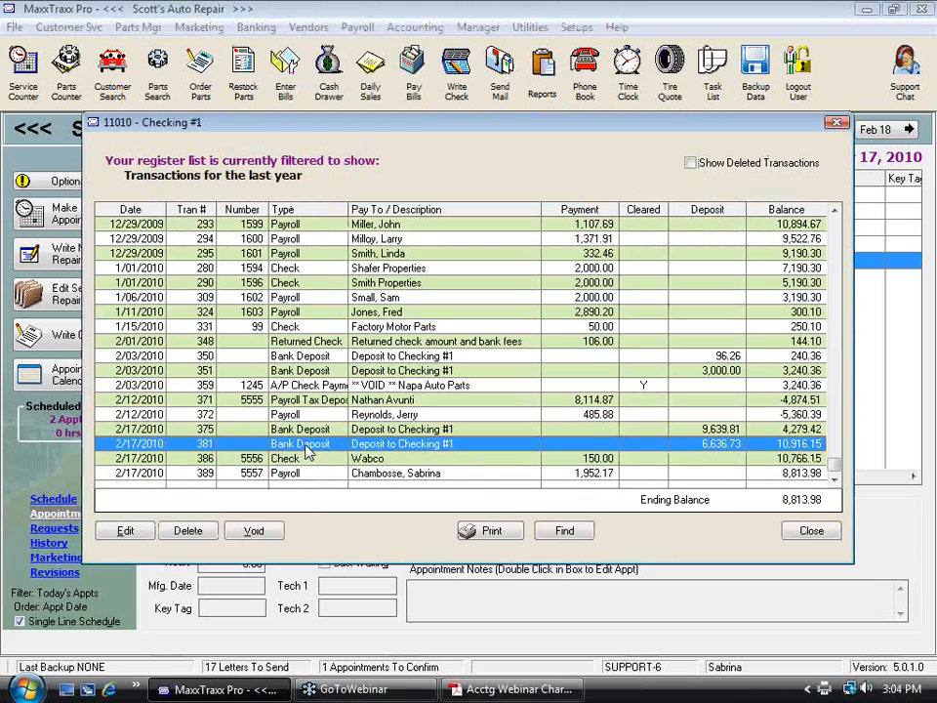
{"action": "double_click", "coordinate": [389, 449]}
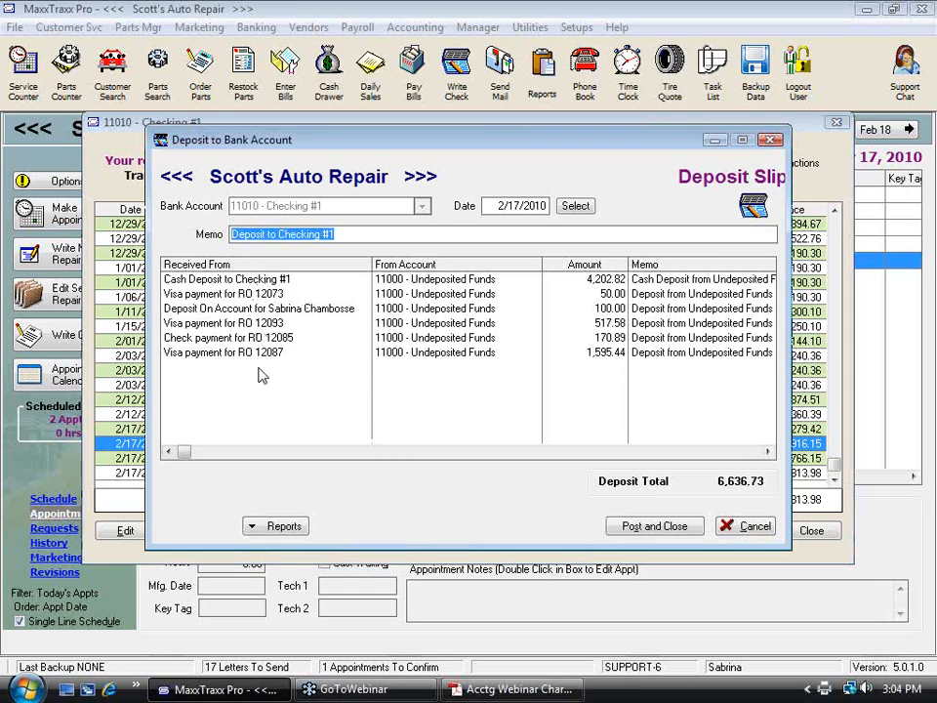
{"action": "left_click", "coordinate": [750, 532]}
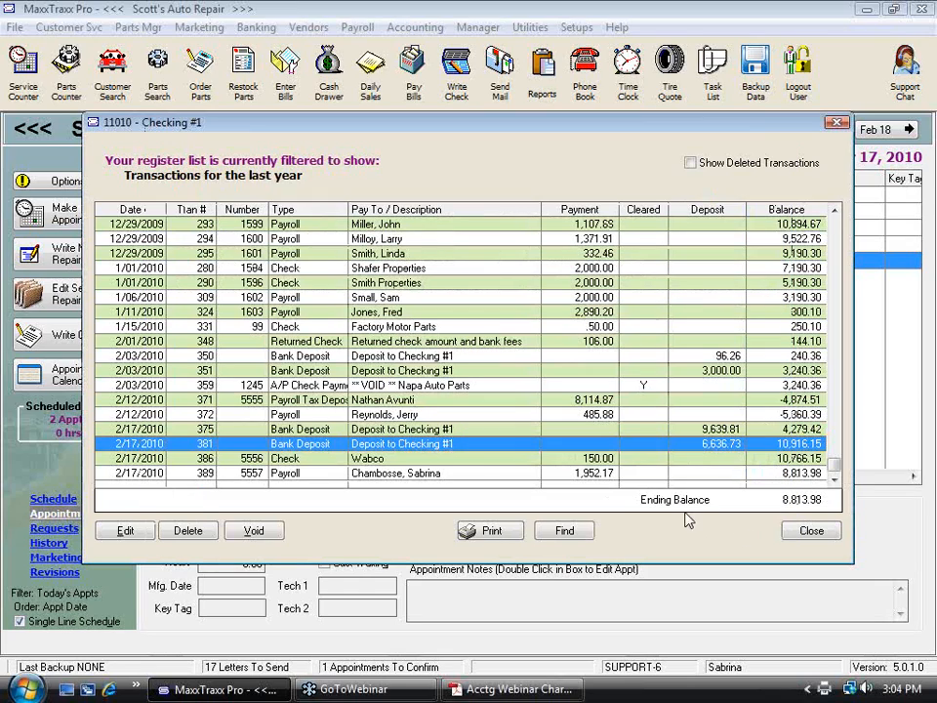
Review the cash and check payments in the 2/17/2010 bank deposit of 9,639.81, and close it without posting.
{"action": "double_click", "coordinate": [407, 439]}
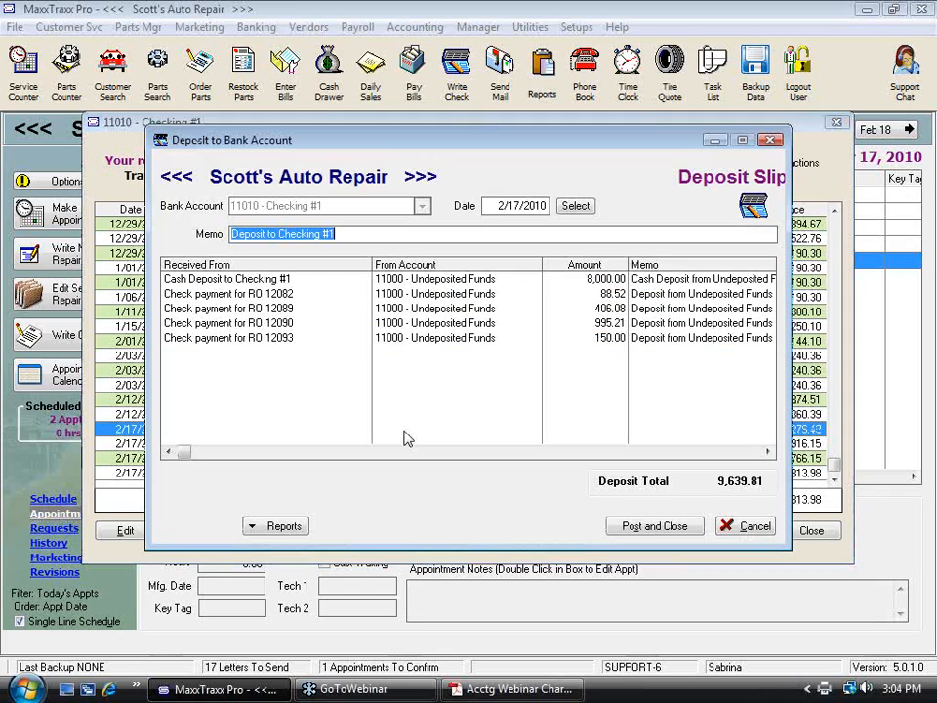
{"action": "left_click", "coordinate": [275, 293]}
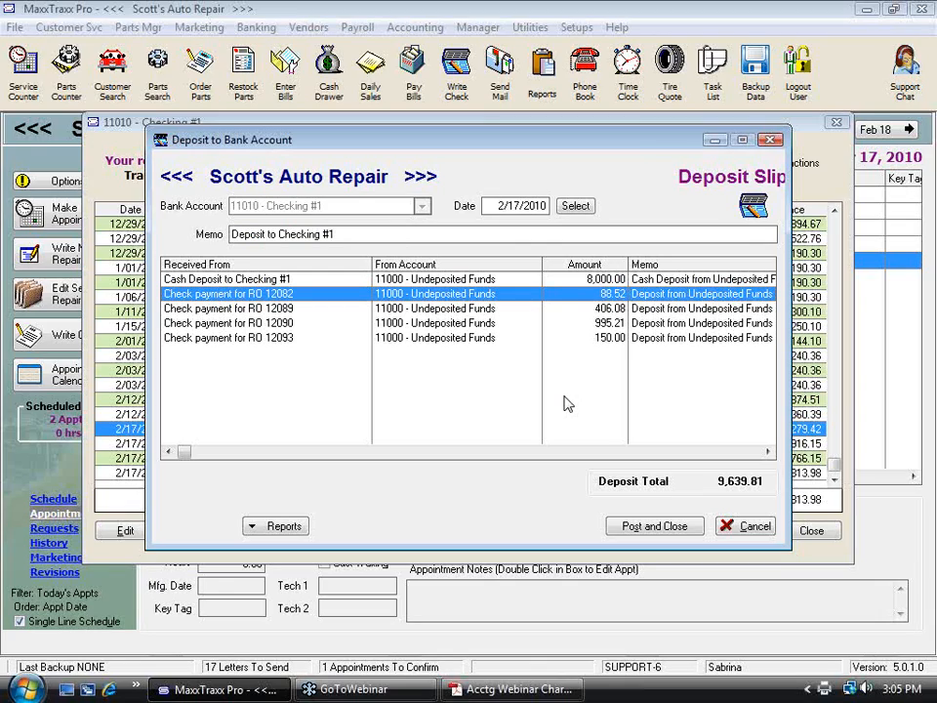
{"action": "left_click", "coordinate": [607, 280]}
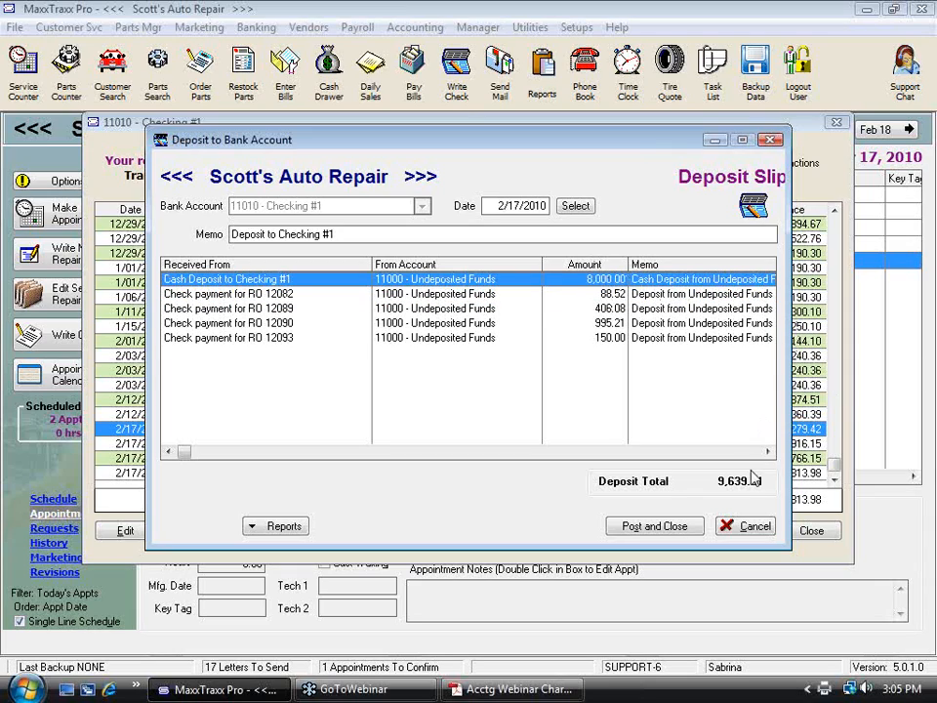
{"action": "left_click", "coordinate": [730, 528]}
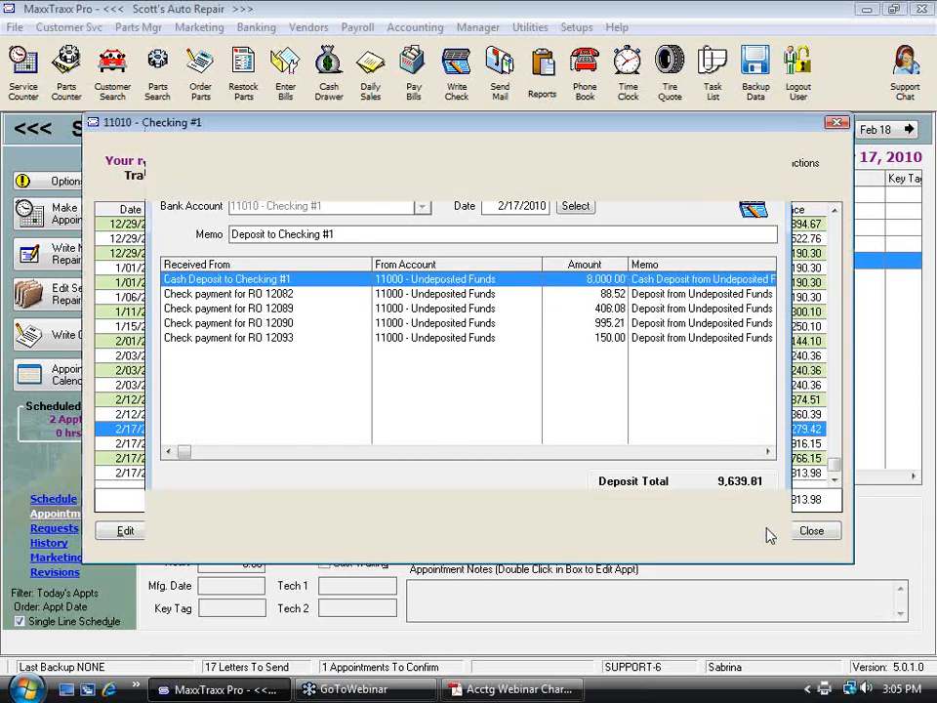
Void the 2/17/2010 bank deposit of 9,639.81 and close the Checking #1 register.
{"action": "left_click", "coordinate": [271, 533]}
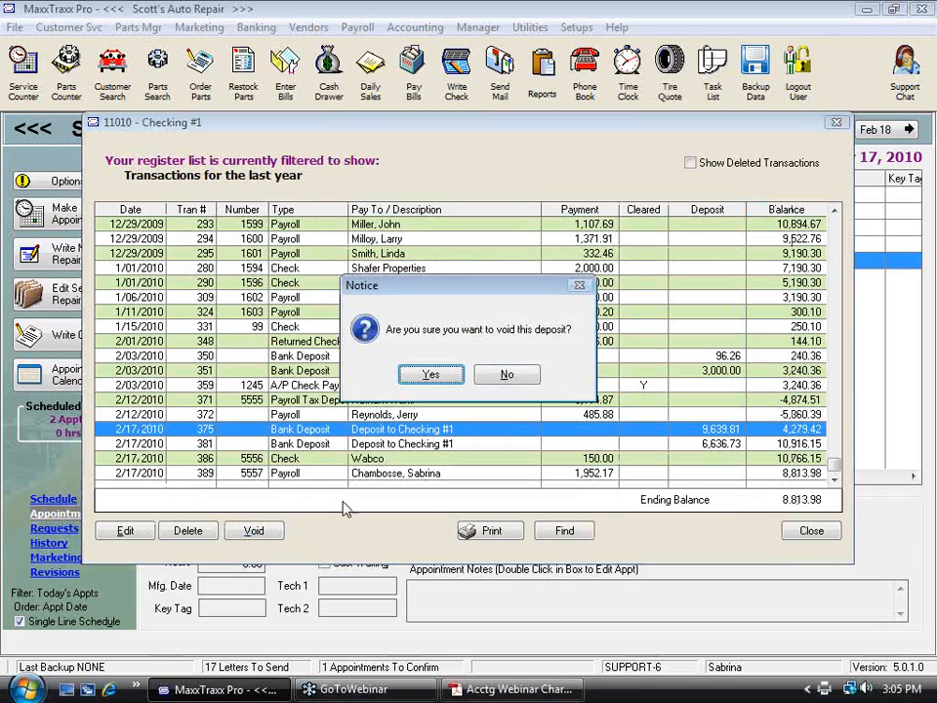
{"action": "left_click", "coordinate": [431, 375]}
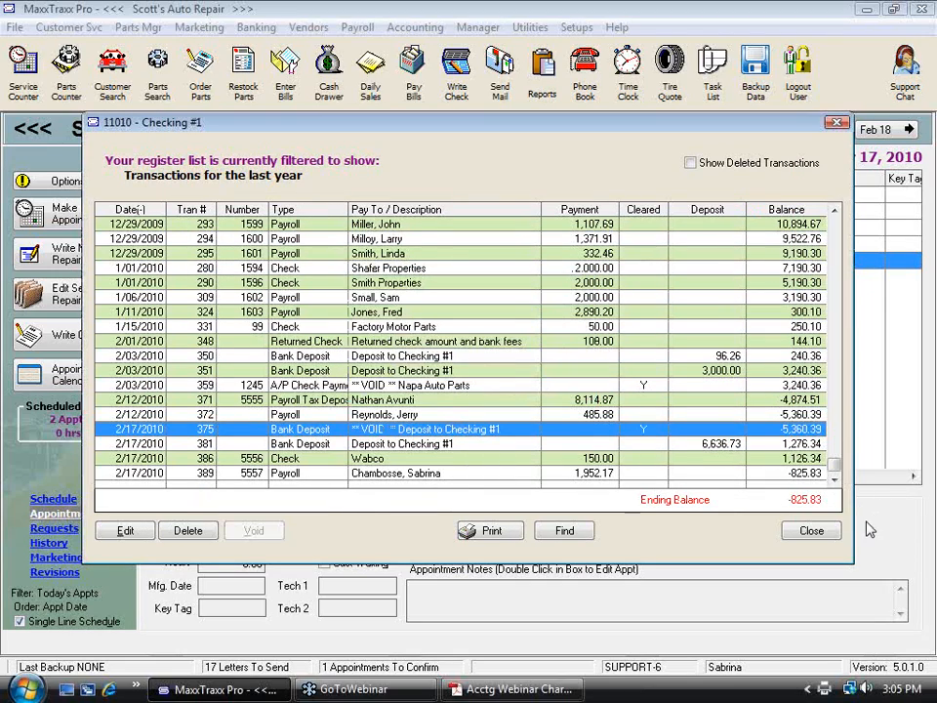
{"action": "left_click", "coordinate": [811, 531]}
List the Front Counter #1 cash drawer transactions with a start date of 2/03/2010.
{"action": "left_click", "coordinate": [328, 73]}
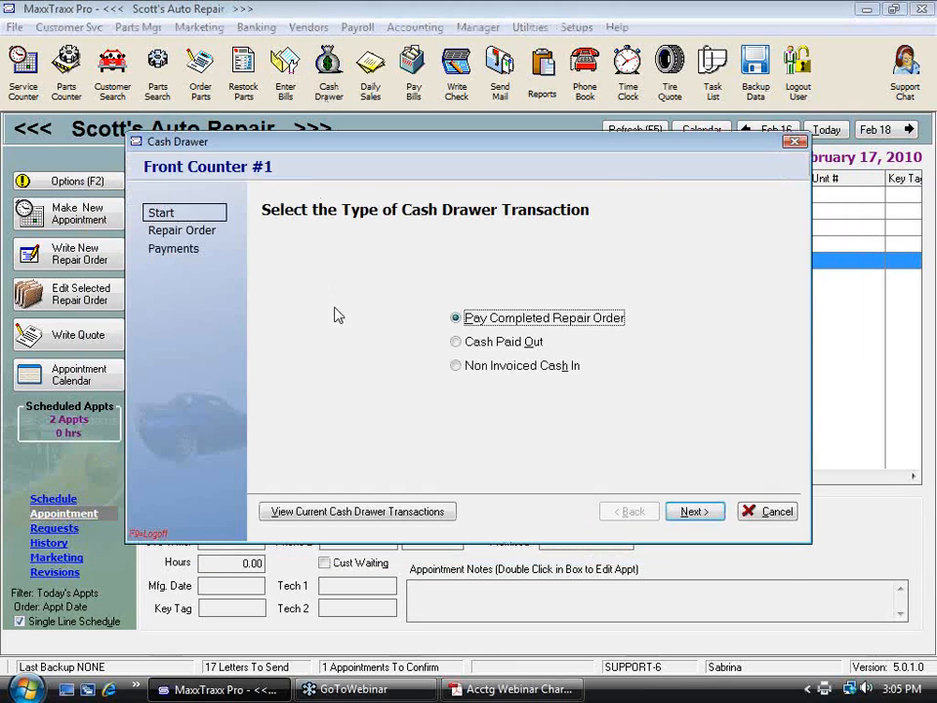
{"action": "left_click", "coordinate": [440, 508]}
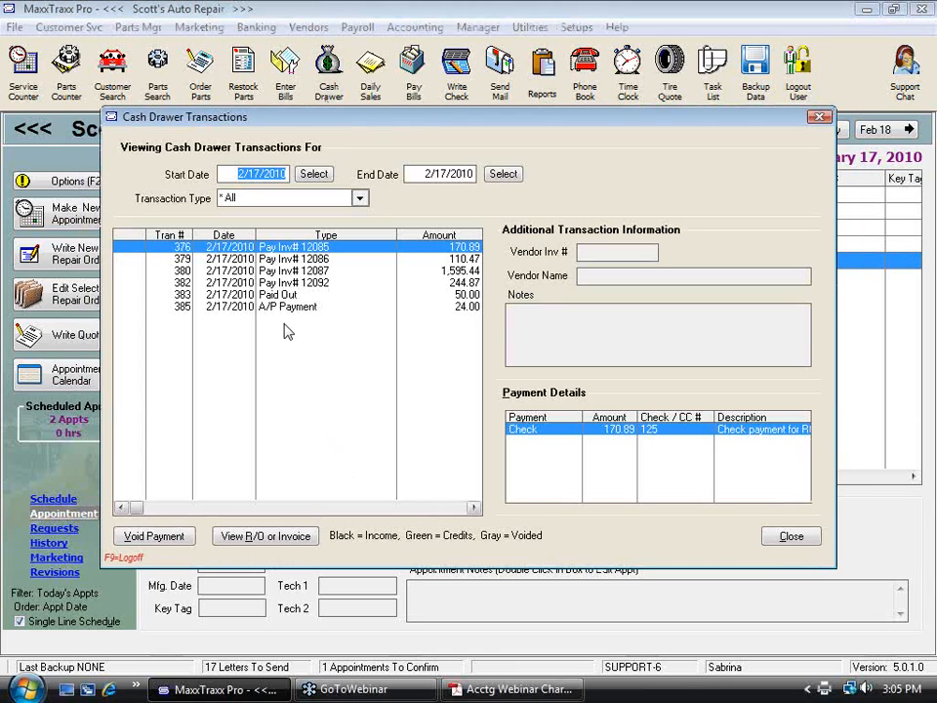
{"action": "left_click", "coordinate": [314, 174]}
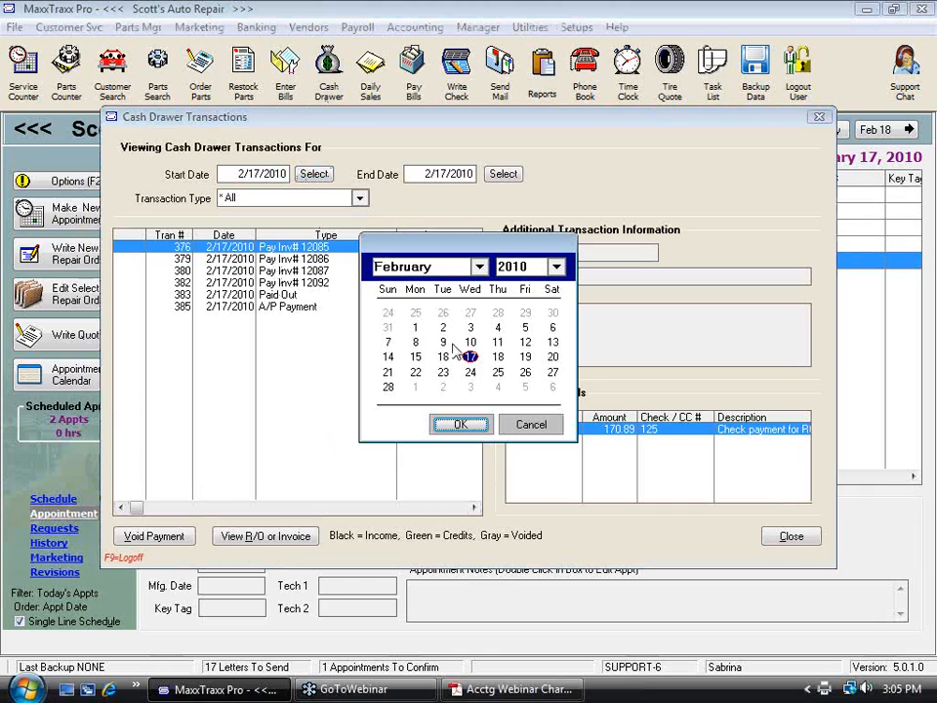
{"action": "left_click", "coordinate": [470, 327]}
{"action": "left_click", "coordinate": [460, 423]}
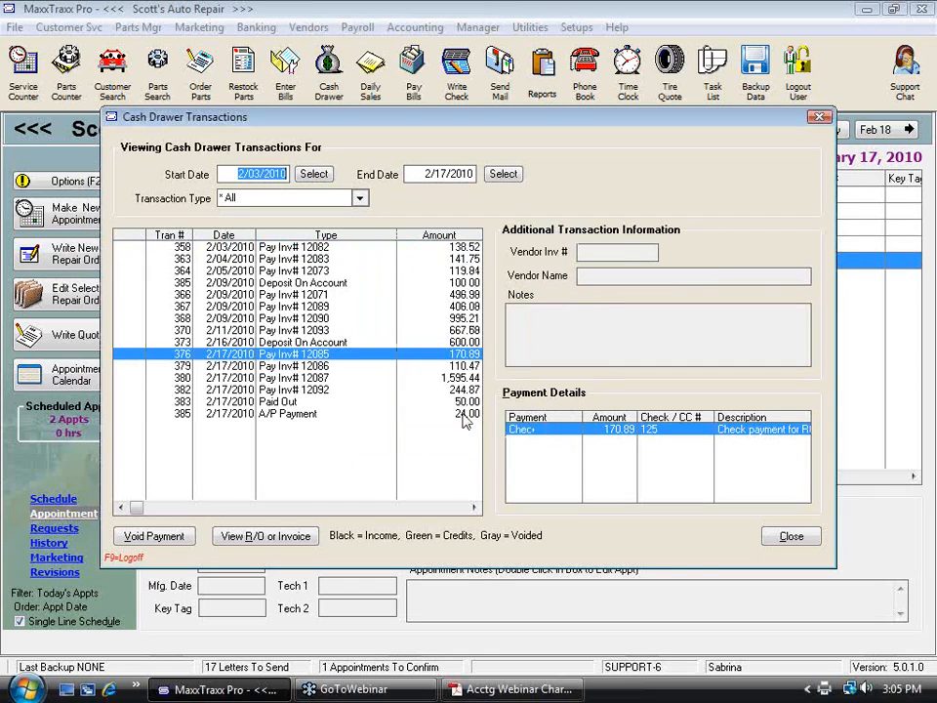
Void the check payment of 88.52 on the invoice paid on 2/03/2010, and close the cash drawer.
{"action": "left_click", "coordinate": [371, 247]}
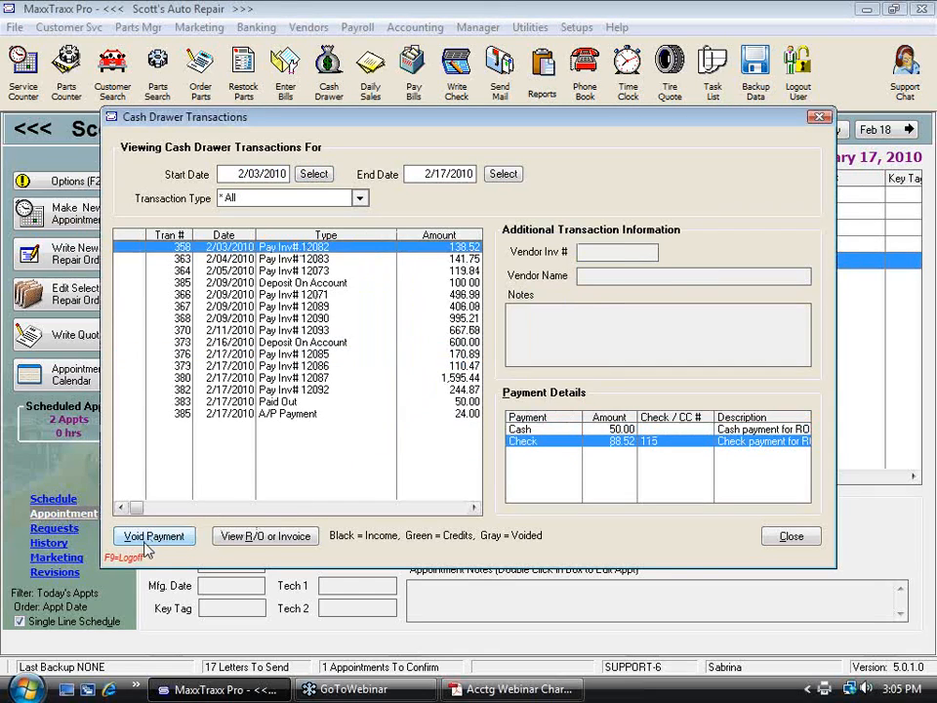
{"action": "left_click", "coordinate": [147, 538]}
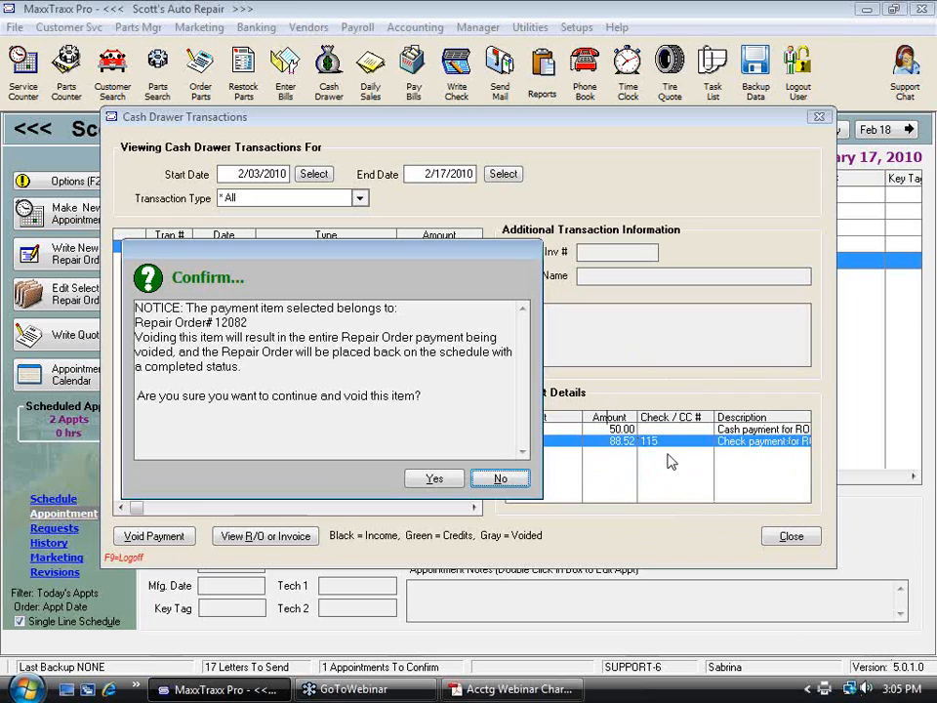
{"action": "left_click", "coordinate": [450, 477]}
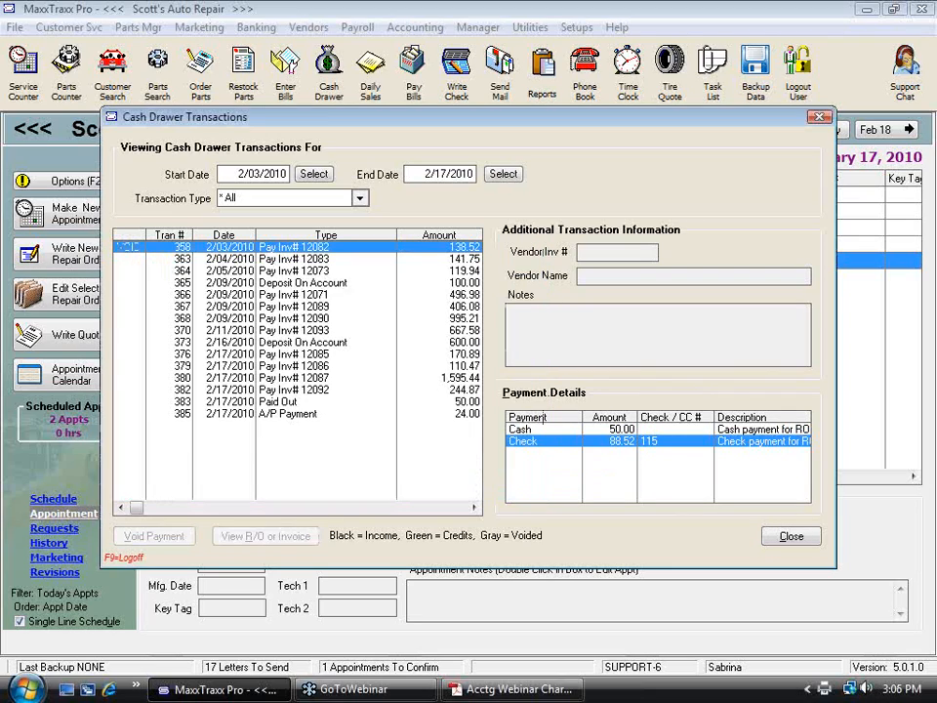
{"action": "left_click", "coordinate": [786, 540]}
{"action": "left_click", "coordinate": [766, 512]}
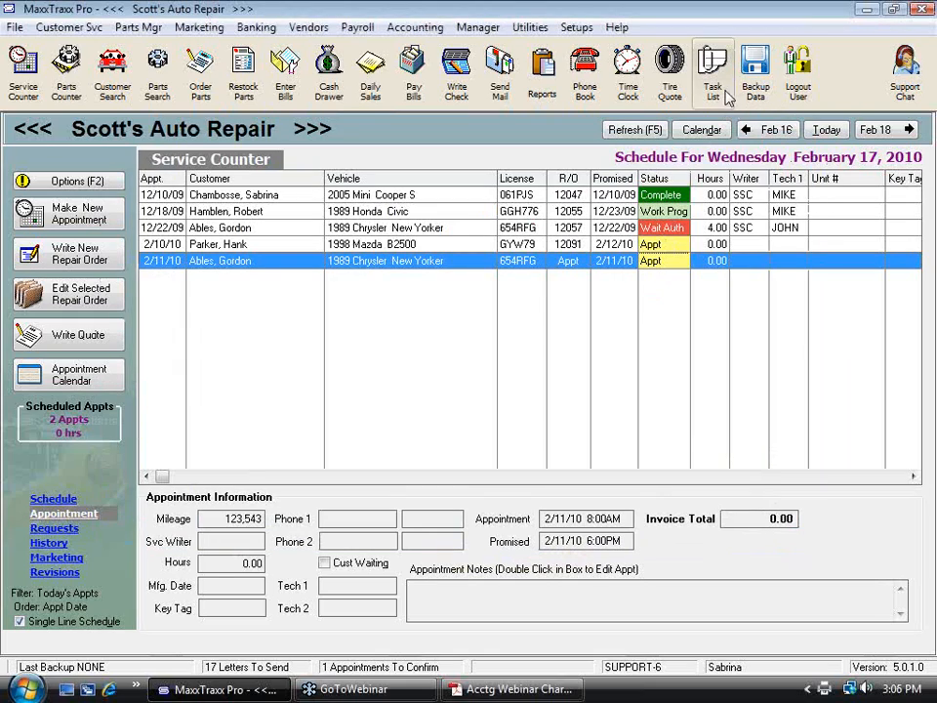
Refresh the service schedule and open the completed 2/03/10 repair order for the Saturn L Series.
{"action": "left_click", "coordinate": [634, 129]}
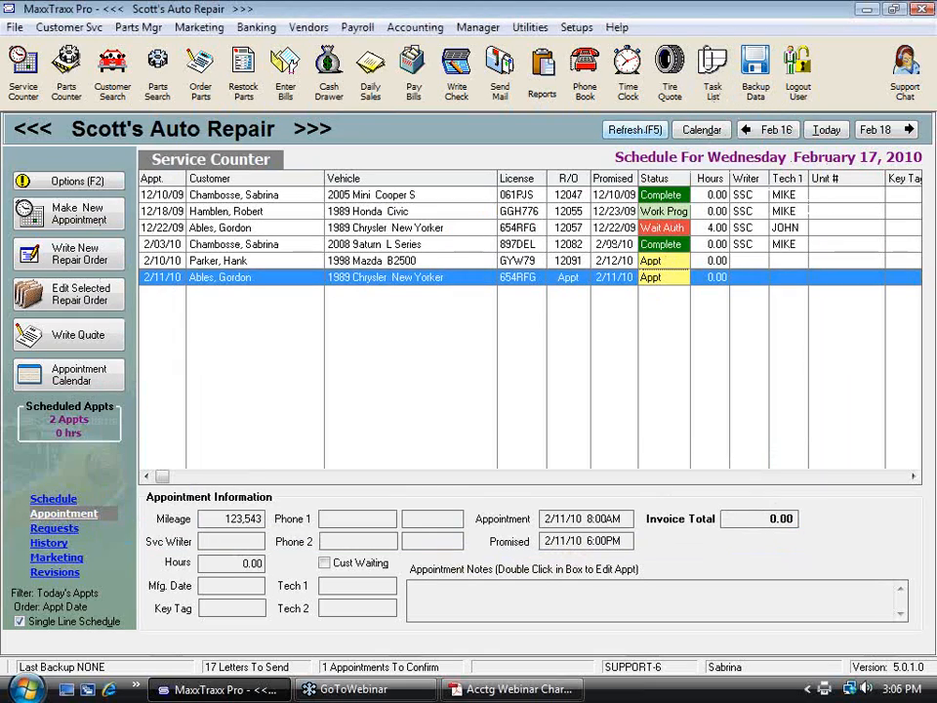
{"action": "double_click", "coordinate": [404, 249]}
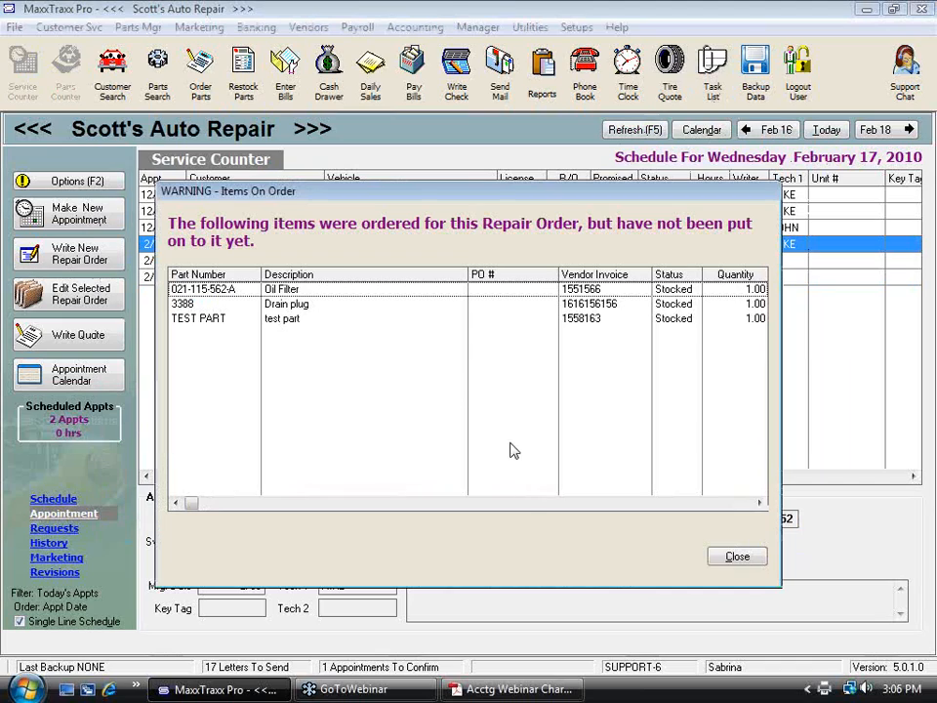
{"action": "left_click", "coordinate": [737, 557]}
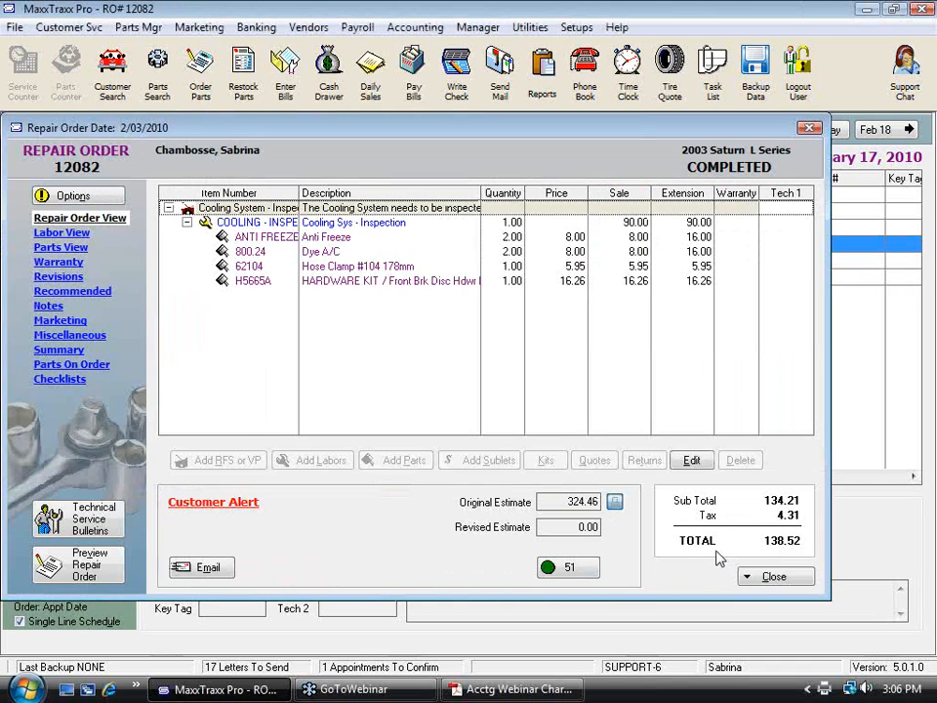
Close the repair order for payment without adding the ordered items or assigning technicians.
{"action": "left_click", "coordinate": [774, 576]}
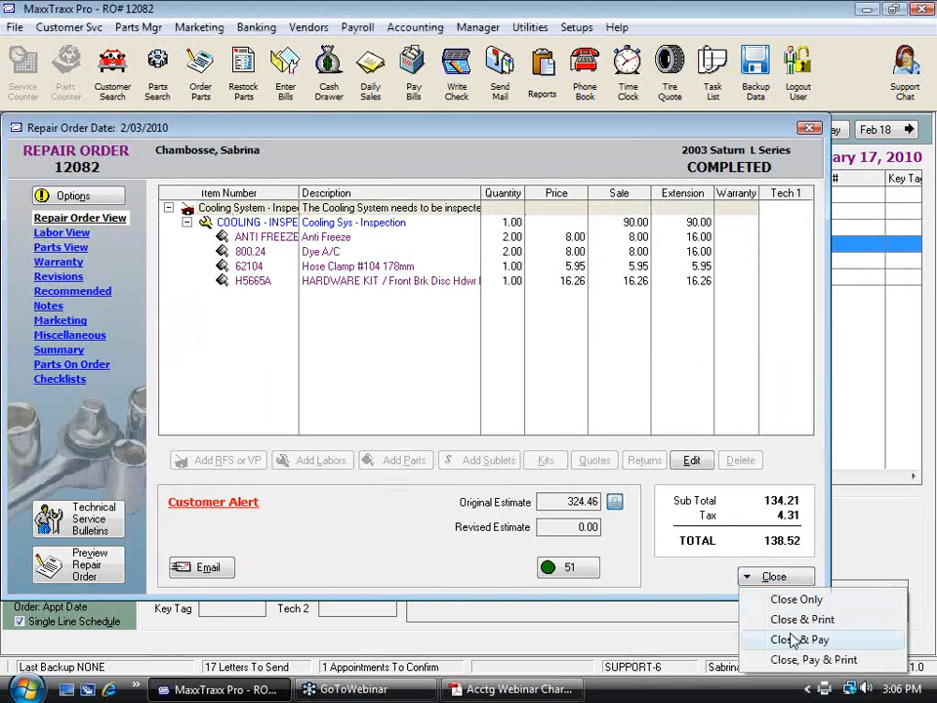
{"action": "left_click", "coordinate": [796, 640]}
{"action": "left_click", "coordinate": [542, 382]}
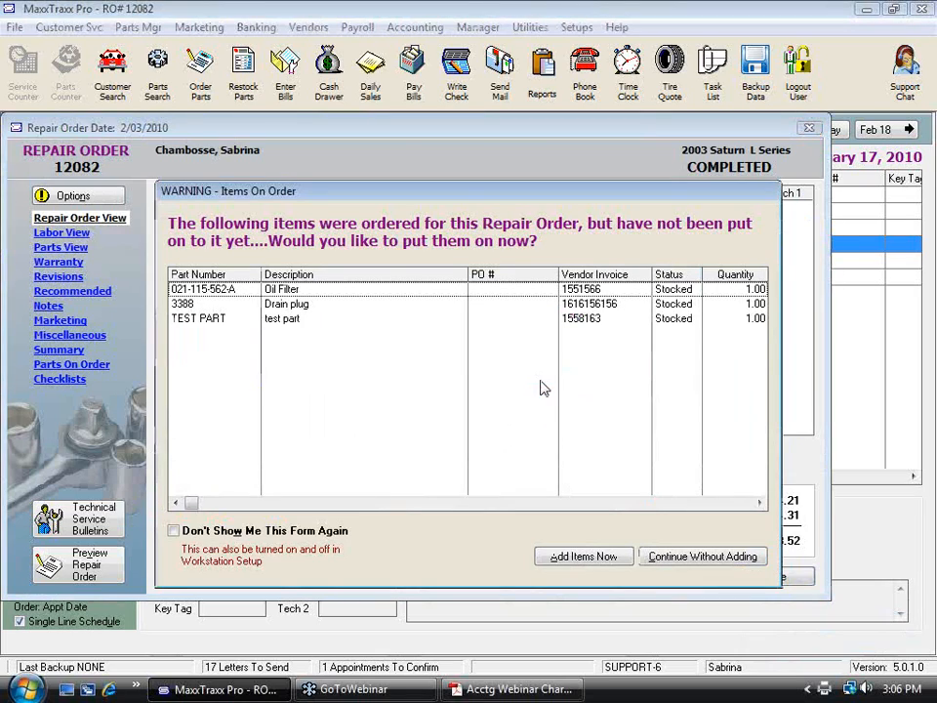
{"action": "left_click", "coordinate": [704, 560]}
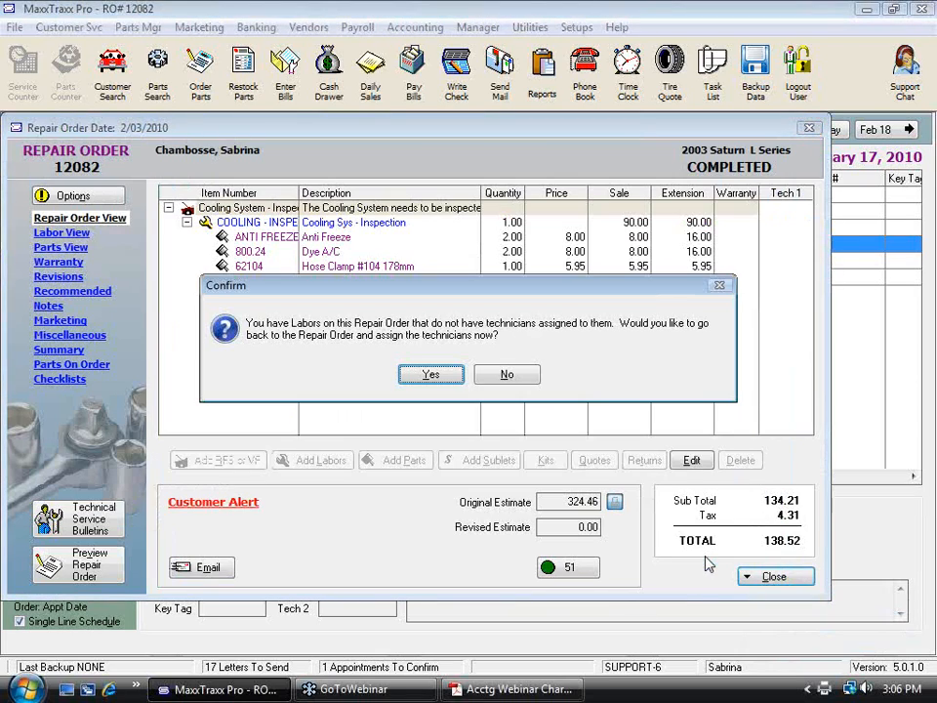
{"action": "left_click", "coordinate": [511, 377]}
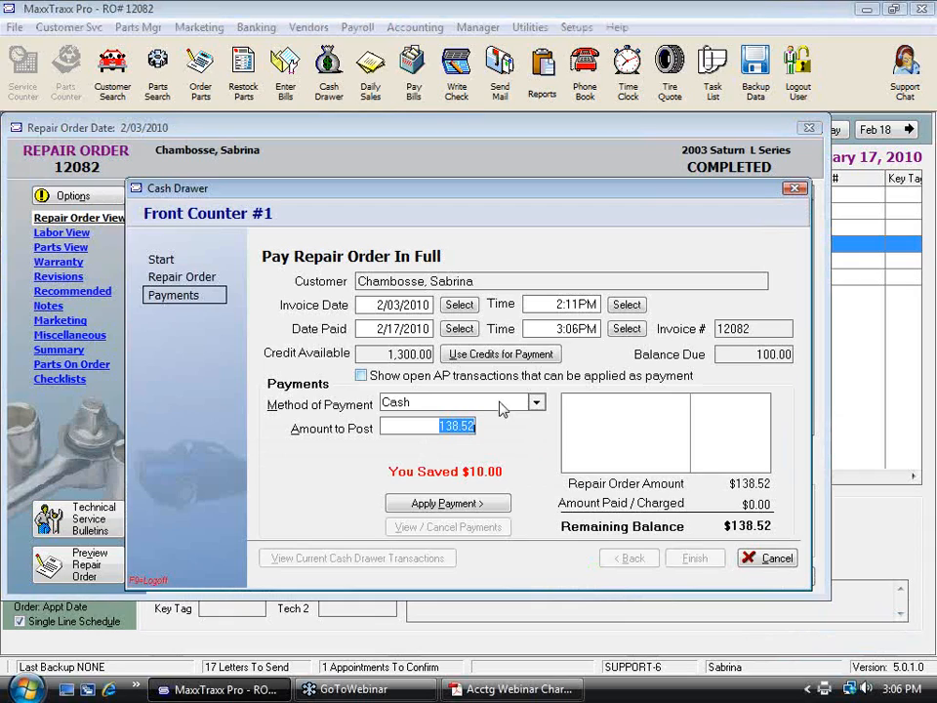
Apply a 50.00 Visa payment to the repair order.
{"action": "left_click", "coordinate": [536, 403]}
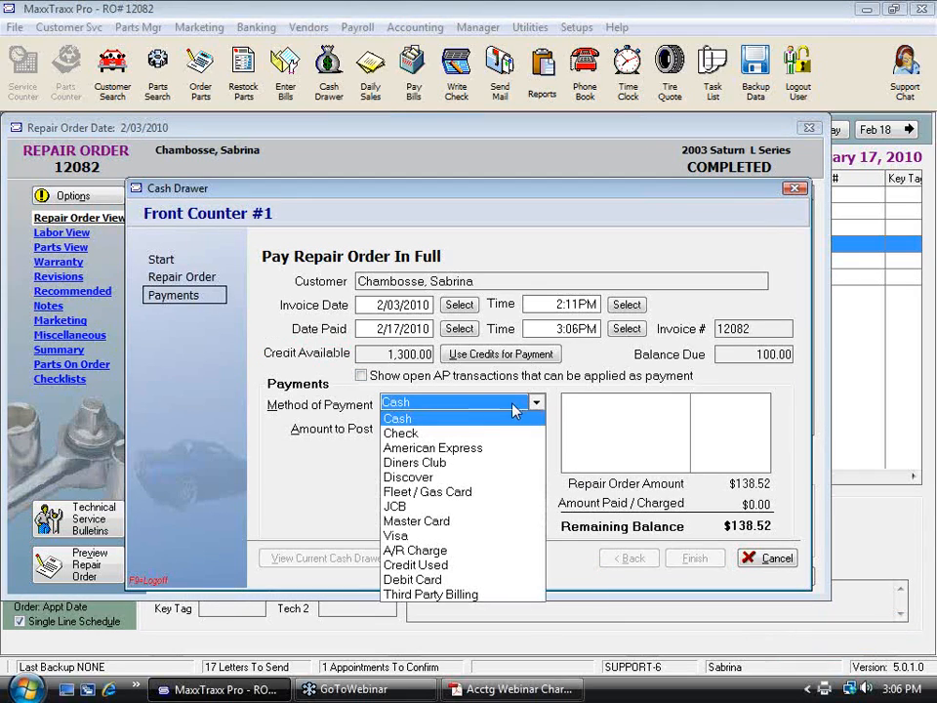
{"action": "left_click", "coordinate": [397, 536]}
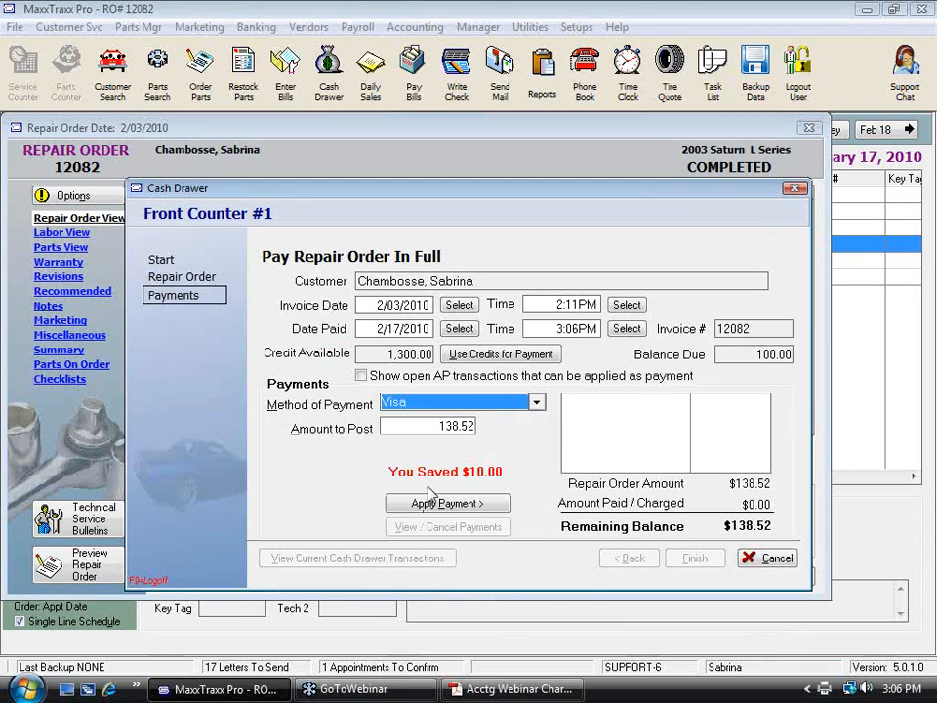
{"action": "left_click", "coordinate": [438, 429]}
{"action": "type", "text": "50"}
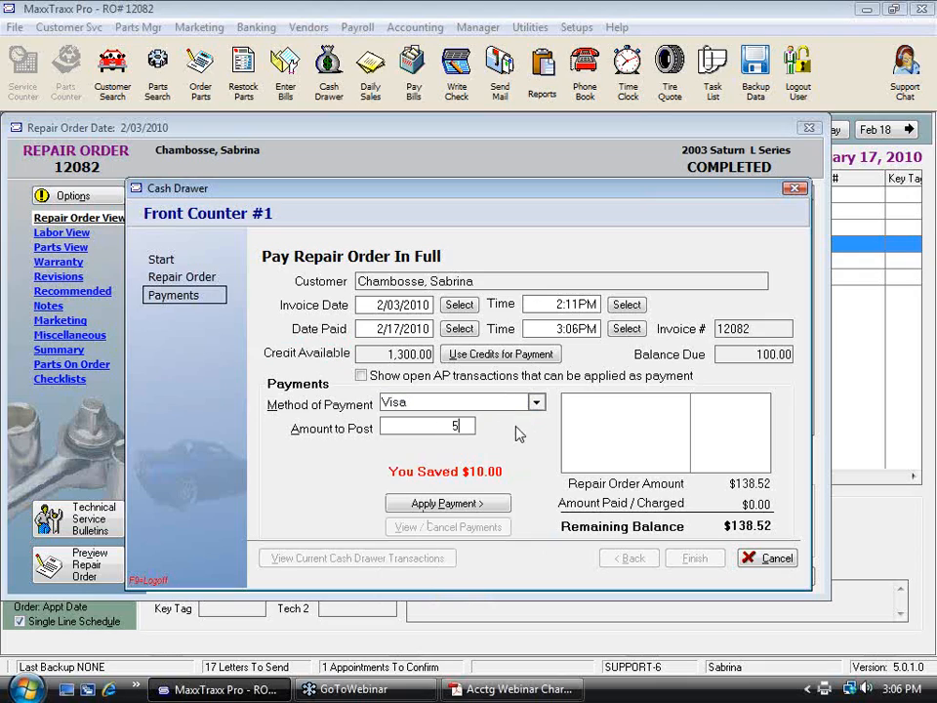
{"action": "left_click", "coordinate": [458, 502]}
Apply the remaining 88.52 as a check payment with check number 115.
{"action": "left_click", "coordinate": [536, 403]}
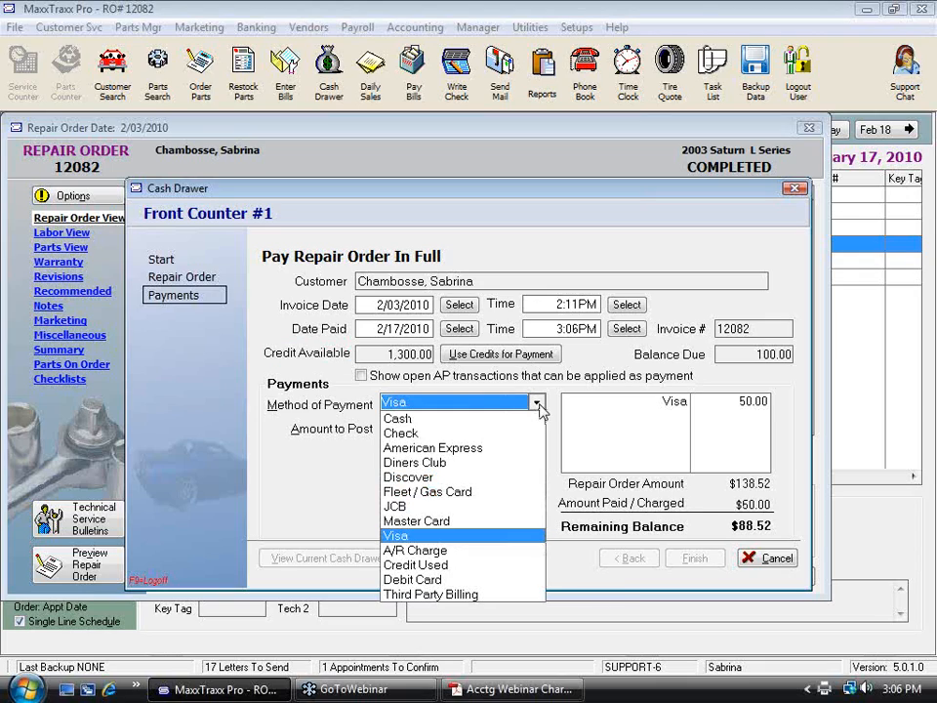
{"action": "left_click", "coordinate": [397, 377]}
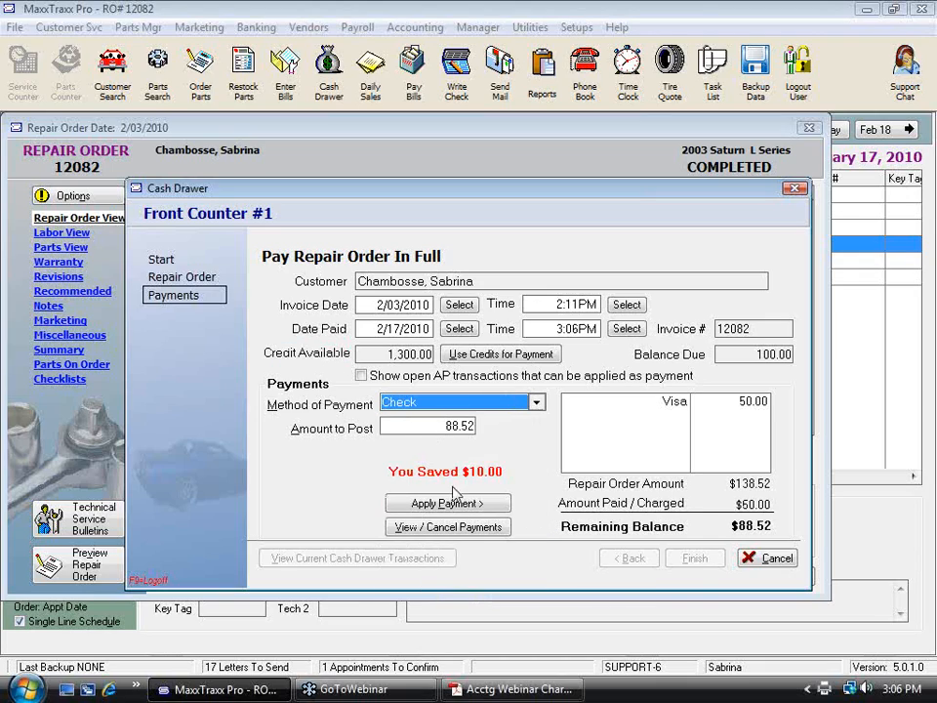
{"action": "left_click", "coordinate": [393, 507]}
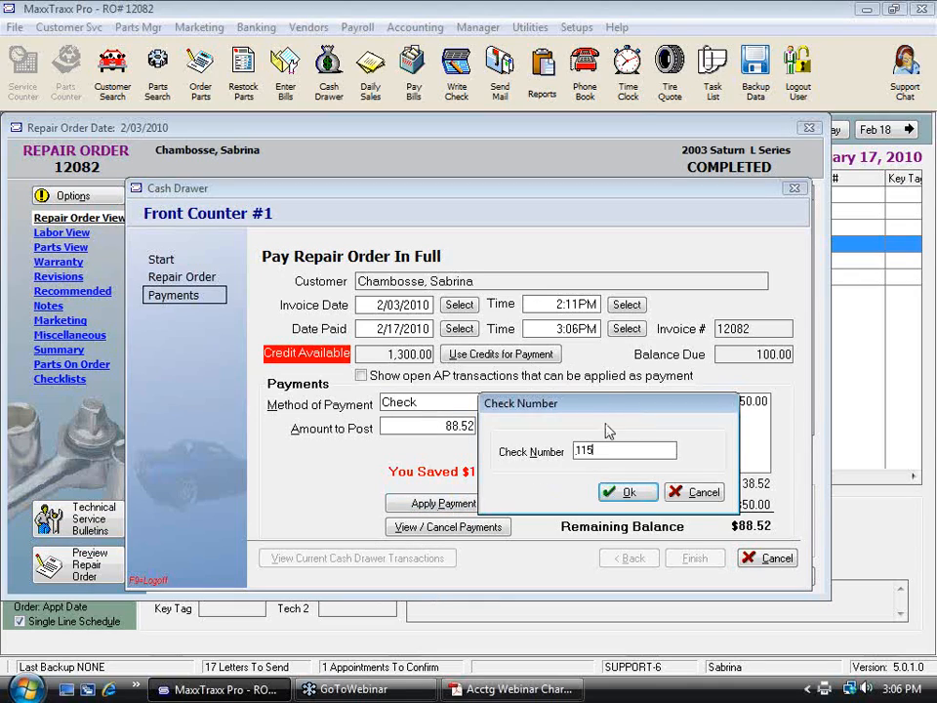
{"action": "left_click", "coordinate": [627, 493]}
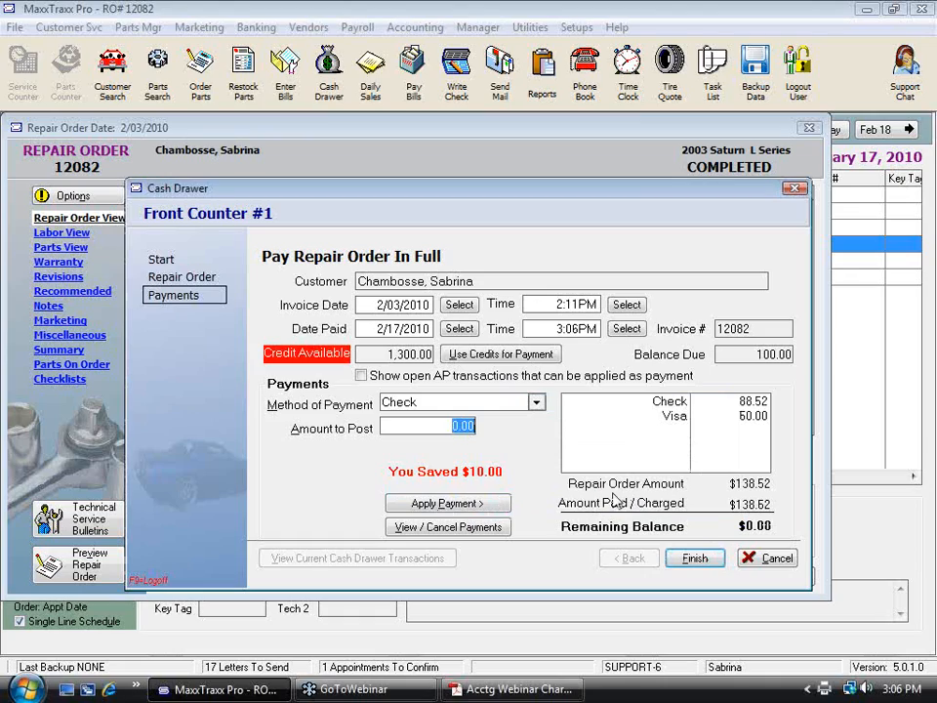
Set the date paid to 2/03/2010 and finish paying the repair order without creating a new appointment.
{"action": "left_click_drag", "start_coordinate": [374, 332], "coordinate": [528, 326]}
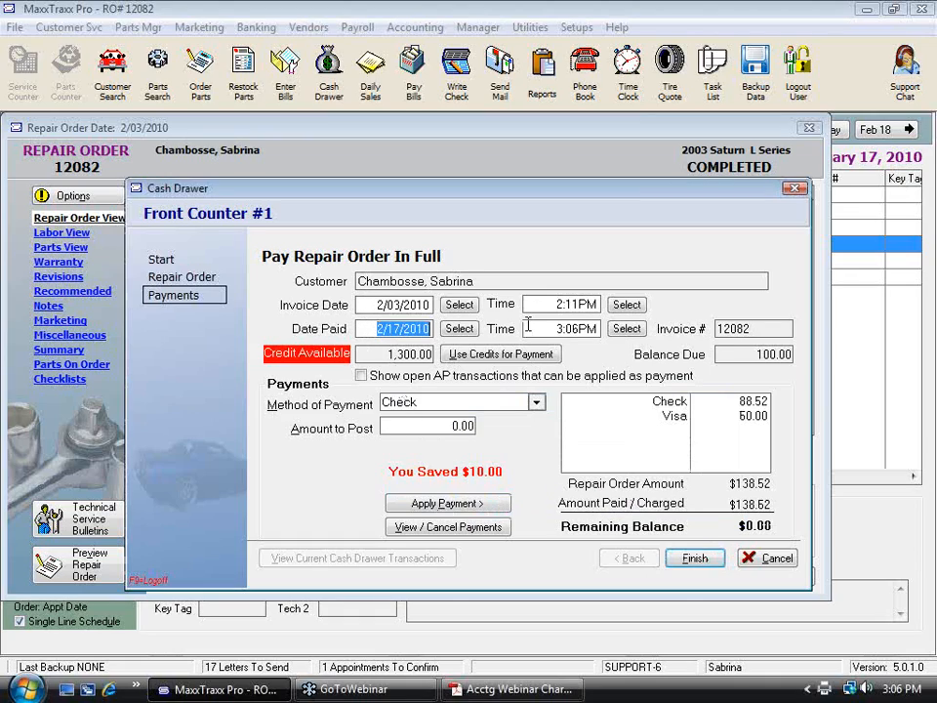
{"action": "type", "text": "2/3"}
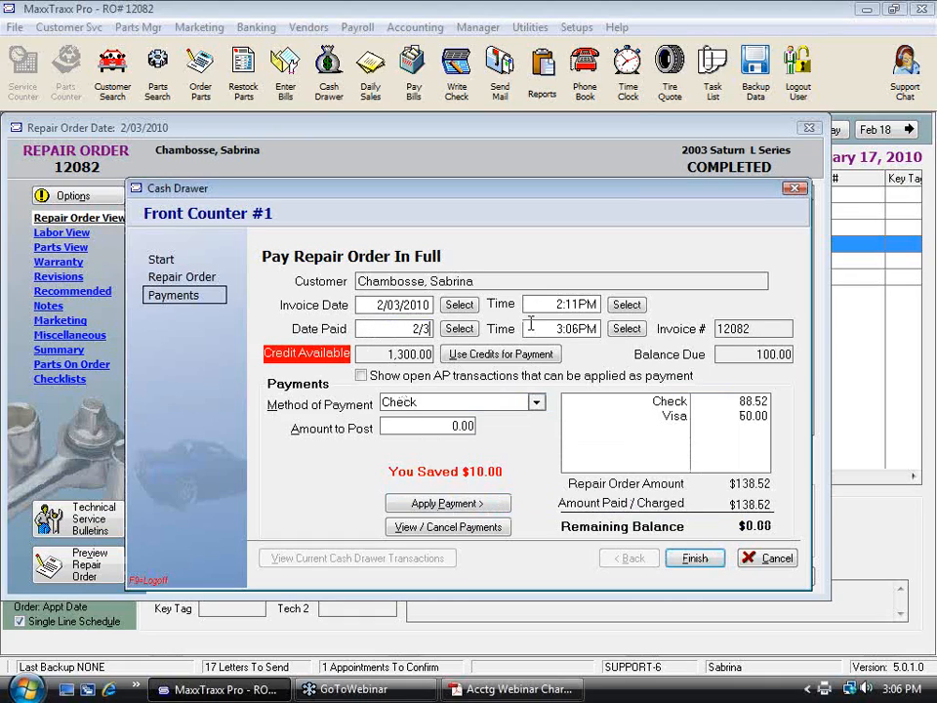
{"action": "key", "text": "Tab"}
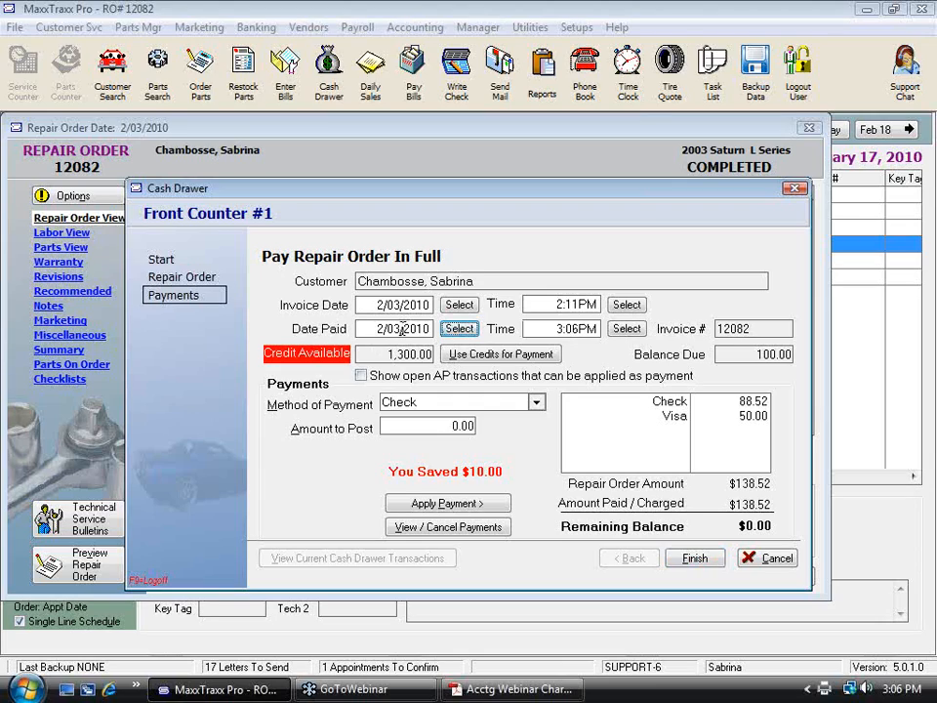
{"action": "left_click", "coordinate": [694, 558]}
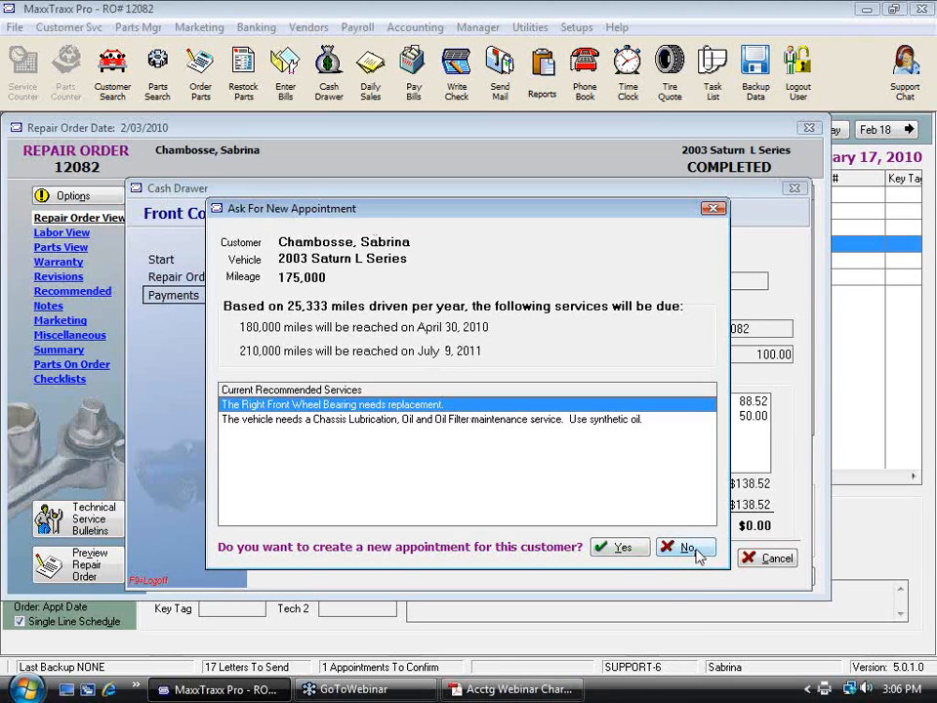
{"action": "left_click", "coordinate": [689, 547]}
{"action": "left_click", "coordinate": [664, 470]}
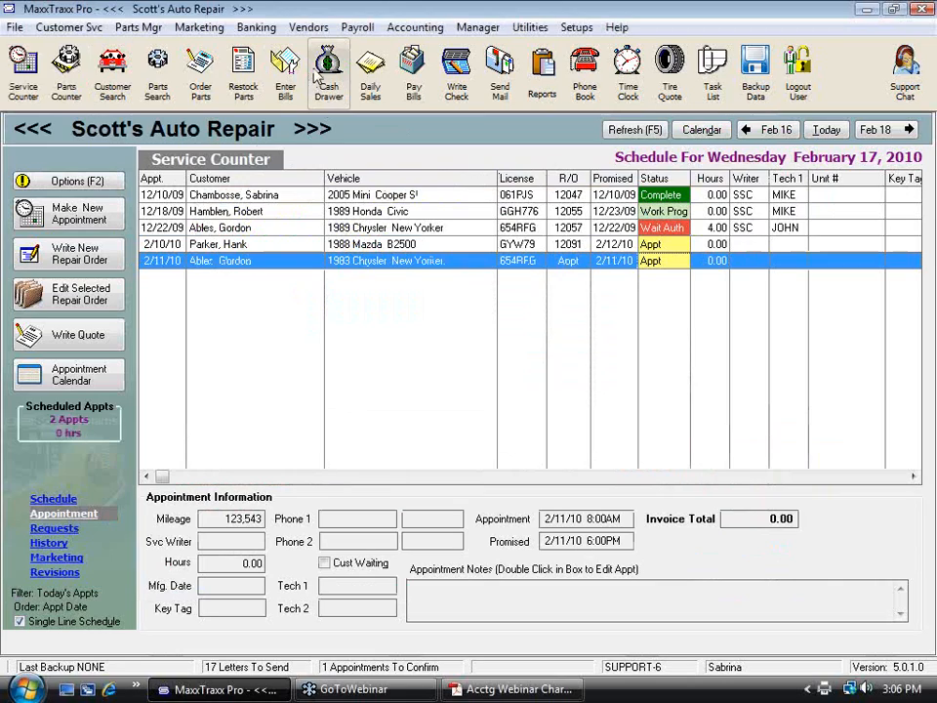
Start a bank deposit and select all available items except the three payments dated 2/17/2010.
{"action": "left_click", "coordinate": [256, 27]}
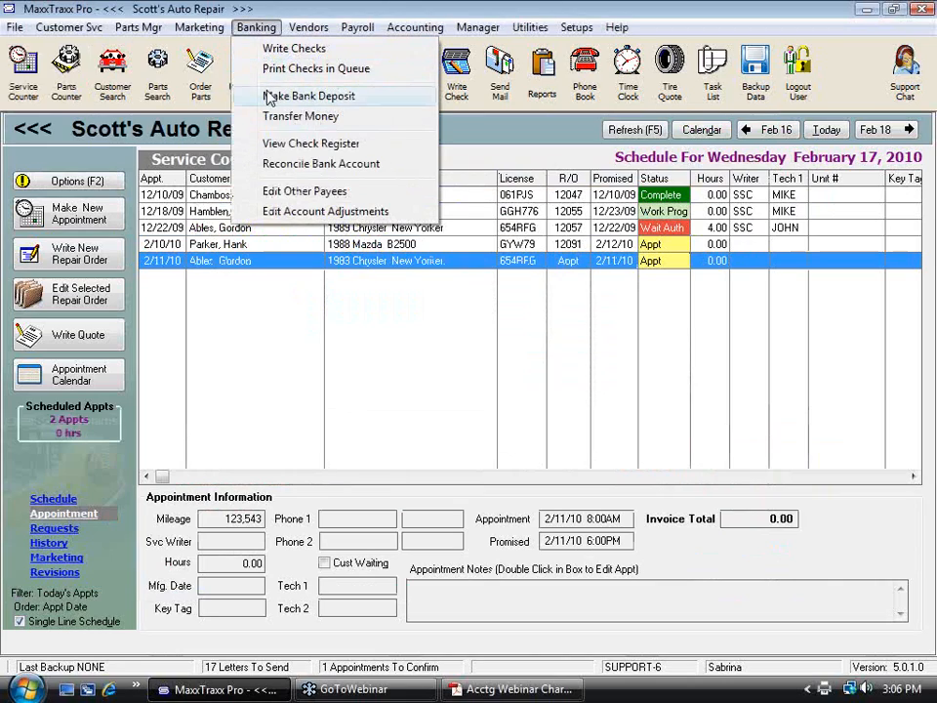
{"action": "left_click", "coordinate": [273, 96]}
{"action": "left_click", "coordinate": [534, 467]}
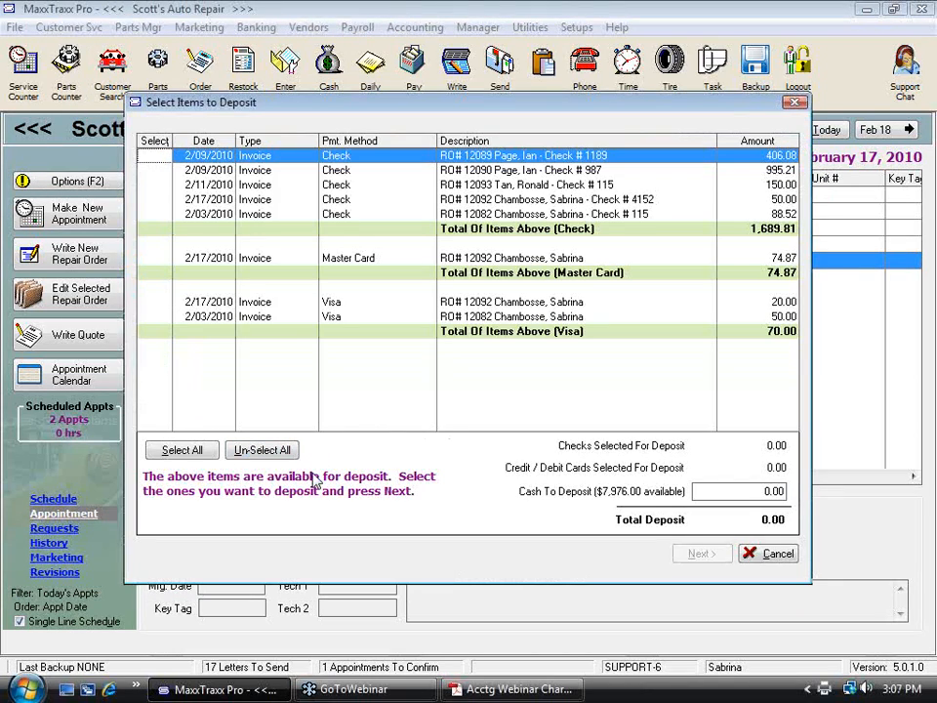
{"action": "left_click", "coordinate": [193, 459]}
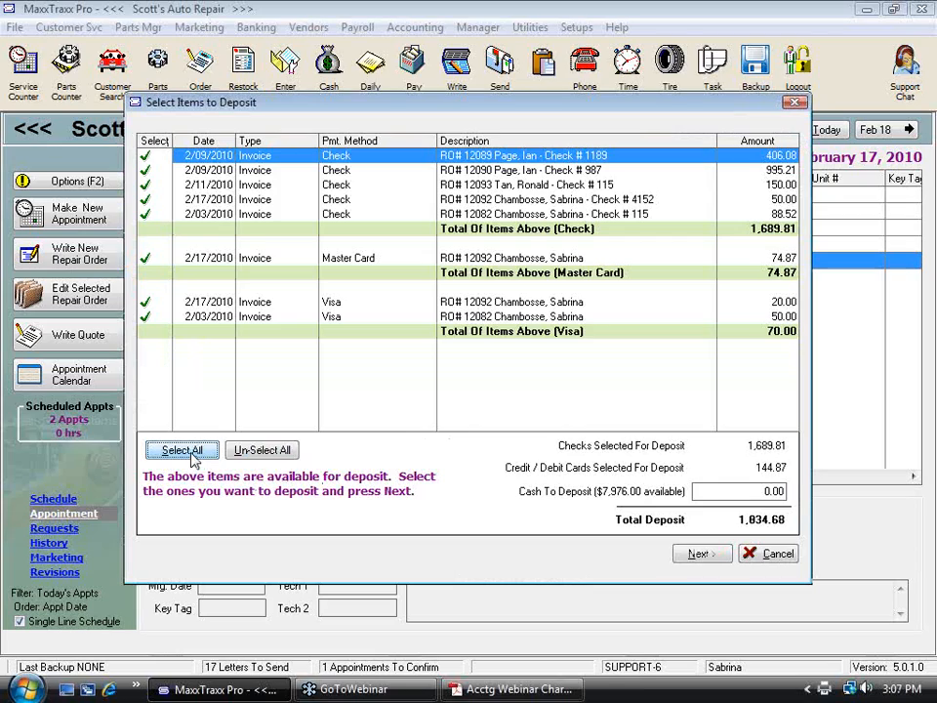
{"action": "left_click", "coordinate": [145, 199]}
{"action": "left_click", "coordinate": [145, 258]}
{"action": "left_click", "coordinate": [143, 303]}
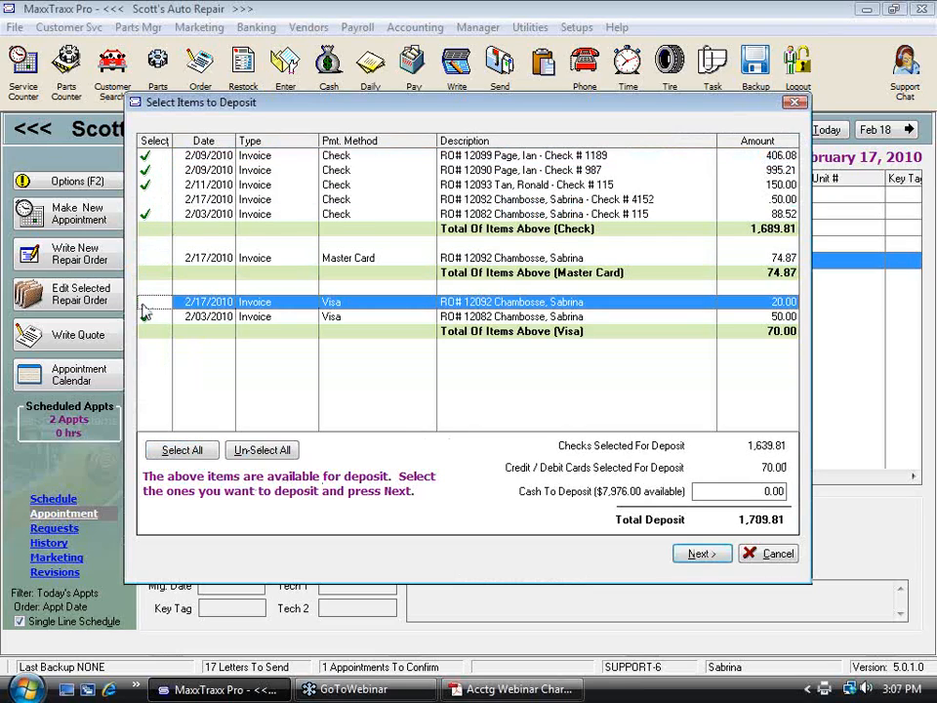
Set the cash to deposit to 8,000.00 and try including the 2/17/2010 check in the deposit.
{"action": "left_click", "coordinate": [749, 490]}
{"action": "type", "text": "8"}
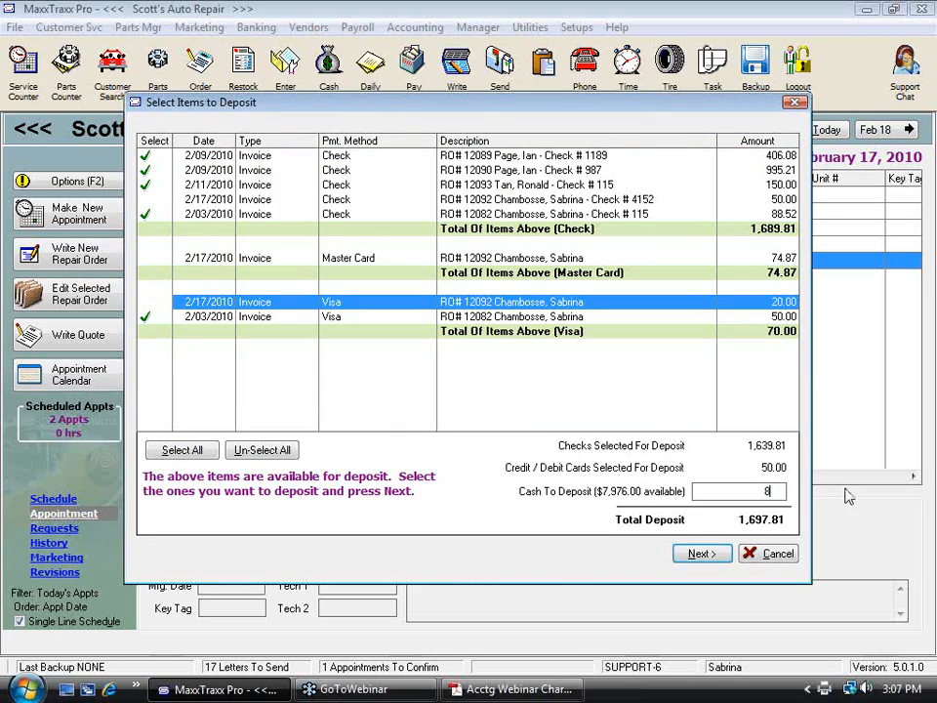
{"action": "type", "text": "000.00"}
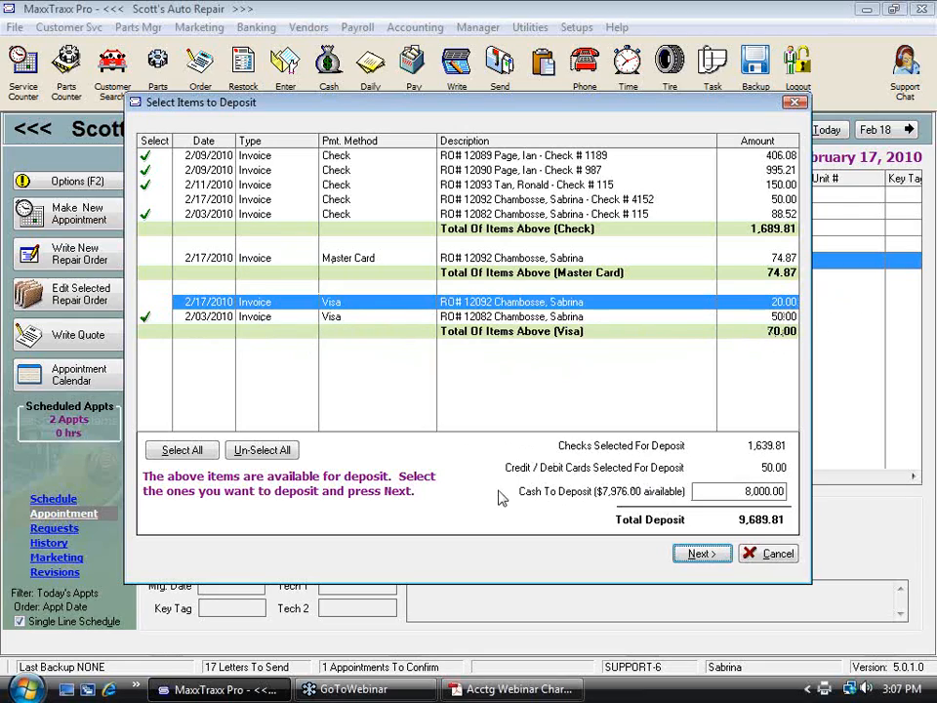
{"action": "left_click", "coordinate": [146, 202]}
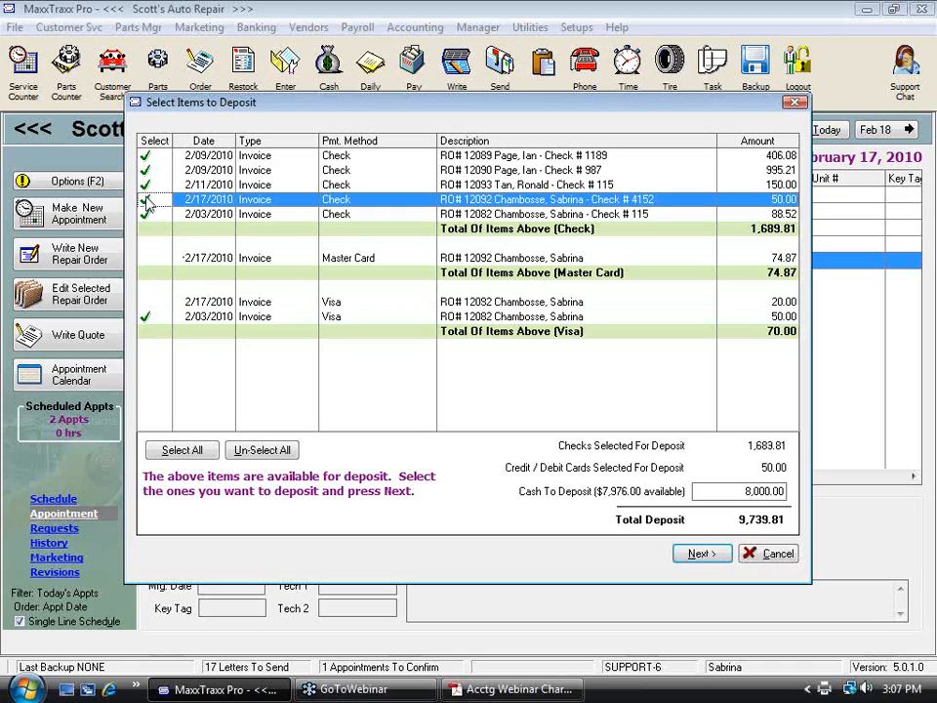
{"action": "left_click", "coordinate": [147, 201]}
Set the cash to deposit to 7,950.00 and post the deposit to Checking #1 without printing reports.
{"action": "left_click", "coordinate": [747, 491]}
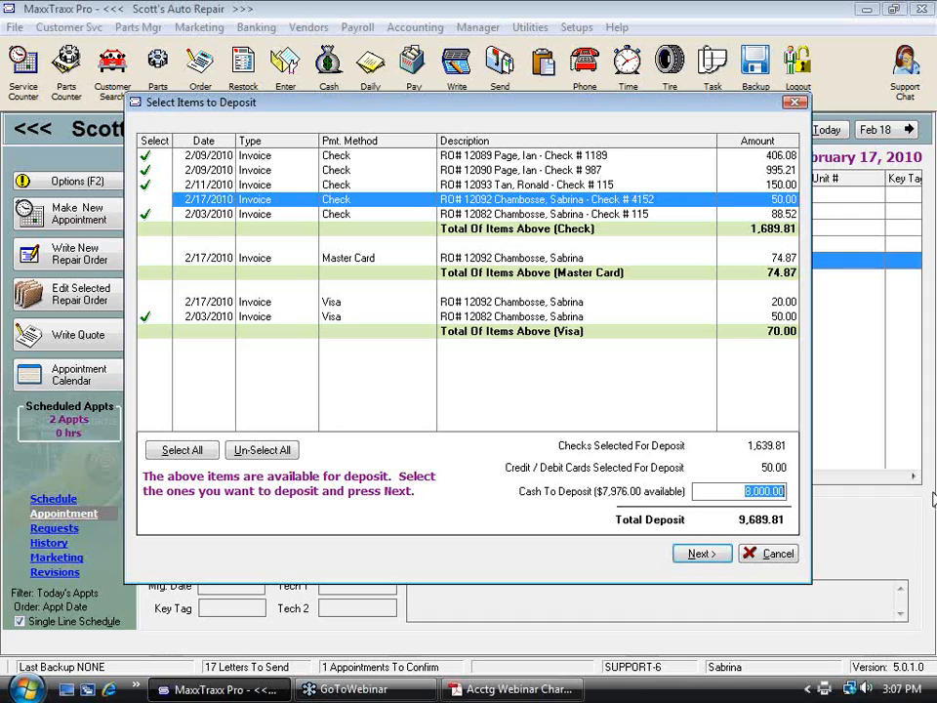
{"action": "type", "text": "7950"}
{"action": "key", "text": "Tab"}
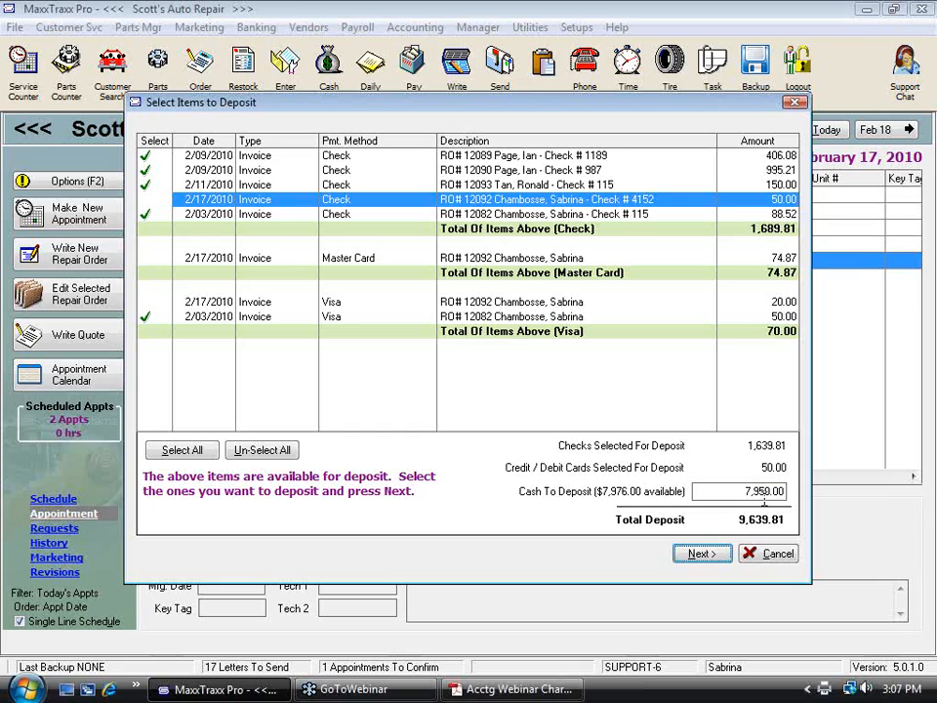
{"action": "left_click", "coordinate": [705, 553]}
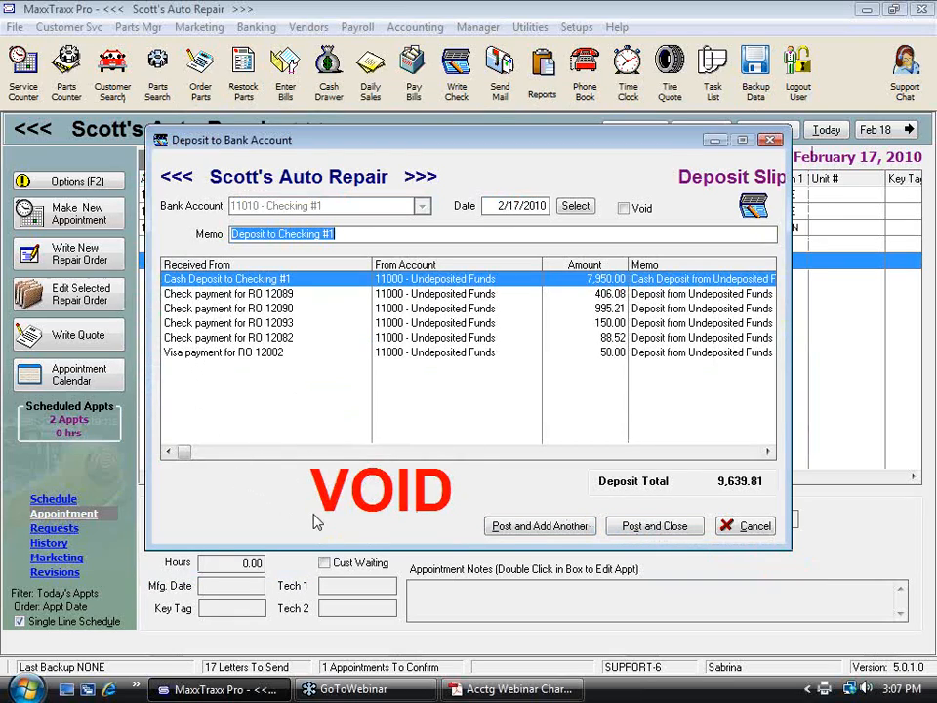
{"action": "left_click", "coordinate": [664, 529]}
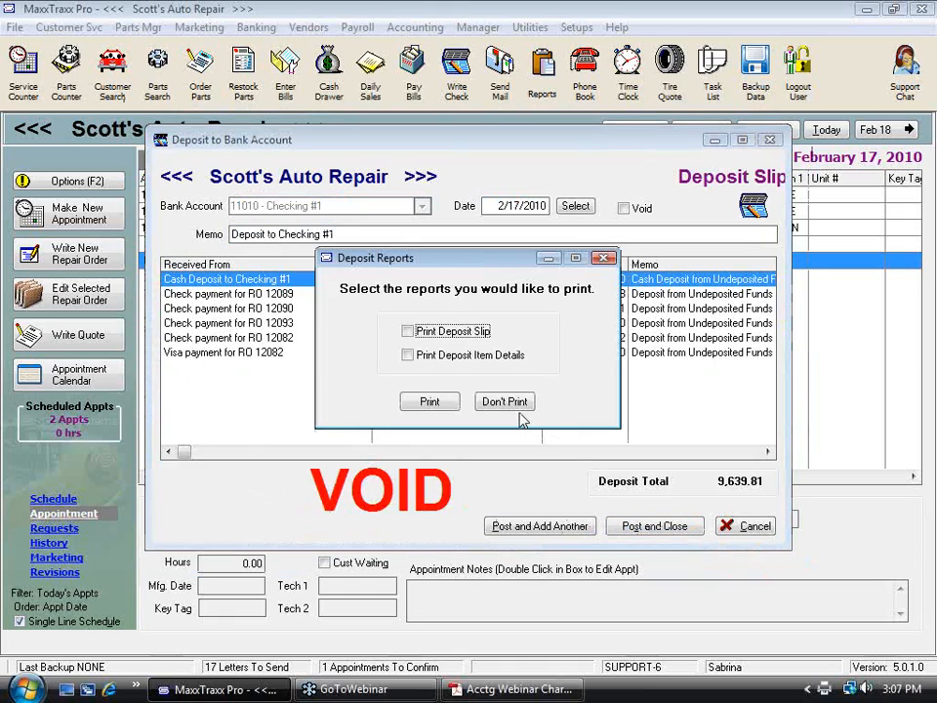
{"action": "left_click", "coordinate": [508, 406]}
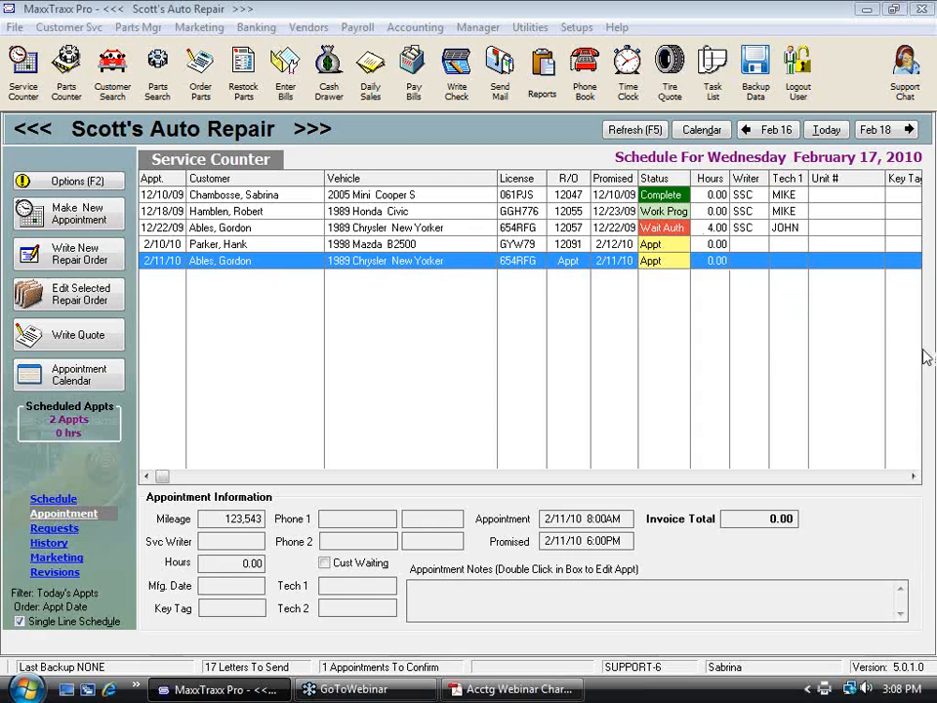
Switch to the Acctg Webinar Chart PDF in Adobe Reader and show it in full-screen view.
{"action": "left_click", "coordinate": [489, 689]}
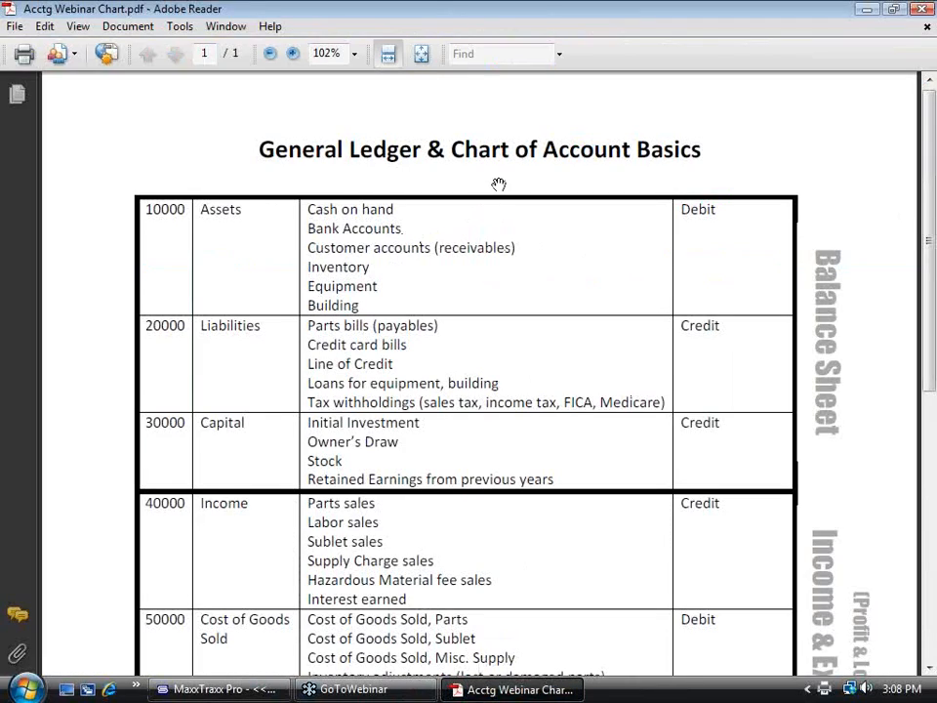
{"action": "key", "text": "ctrl+l"}
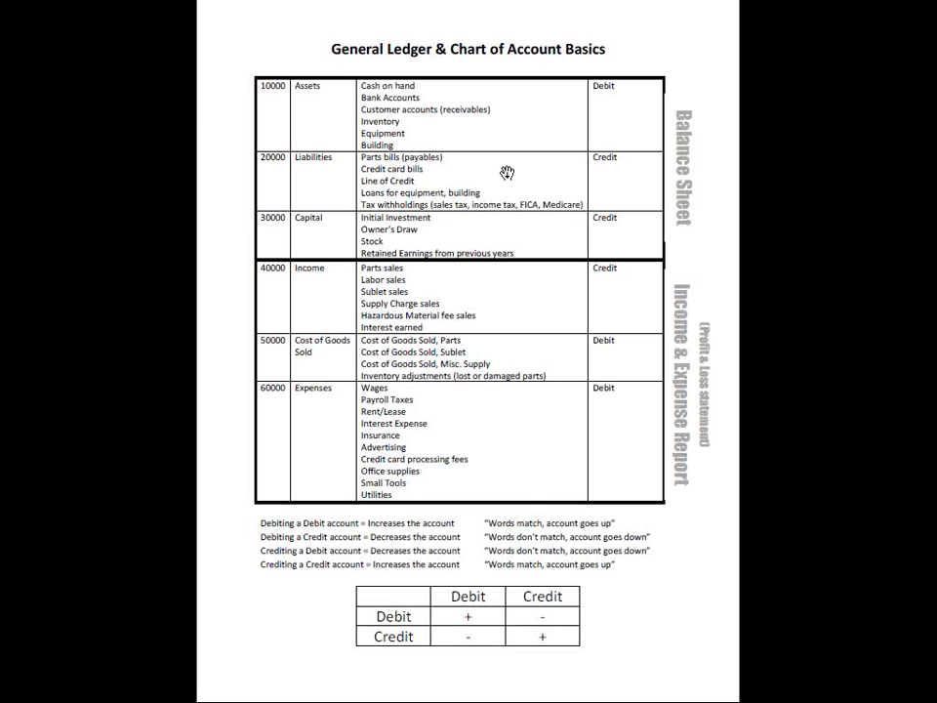